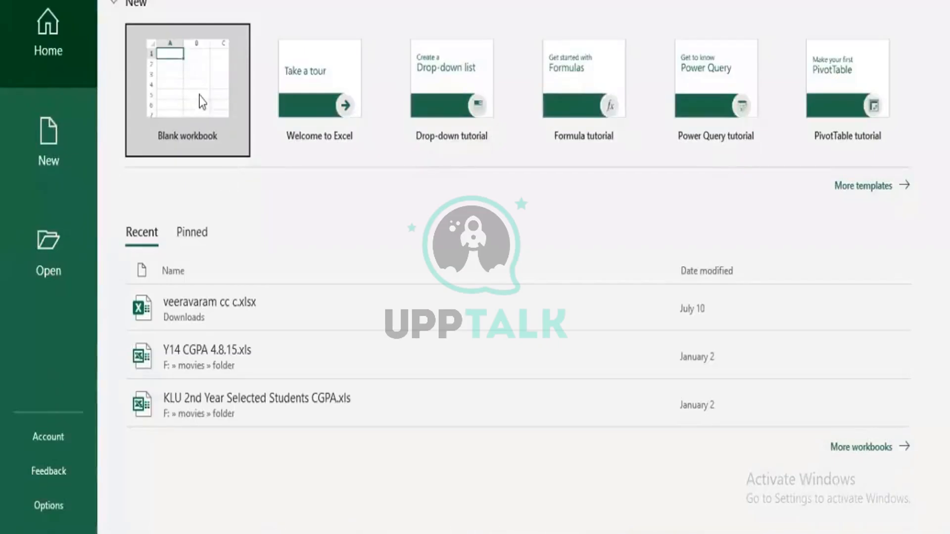
Create a blank workbook and enter the title "Emp Info" in cell A1
left_click(199, 95)
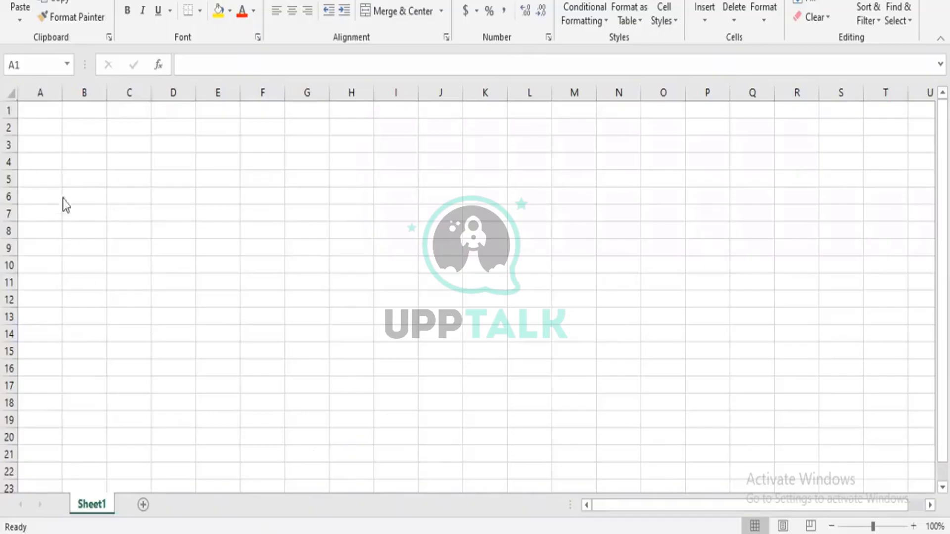
left_click(37, 117)
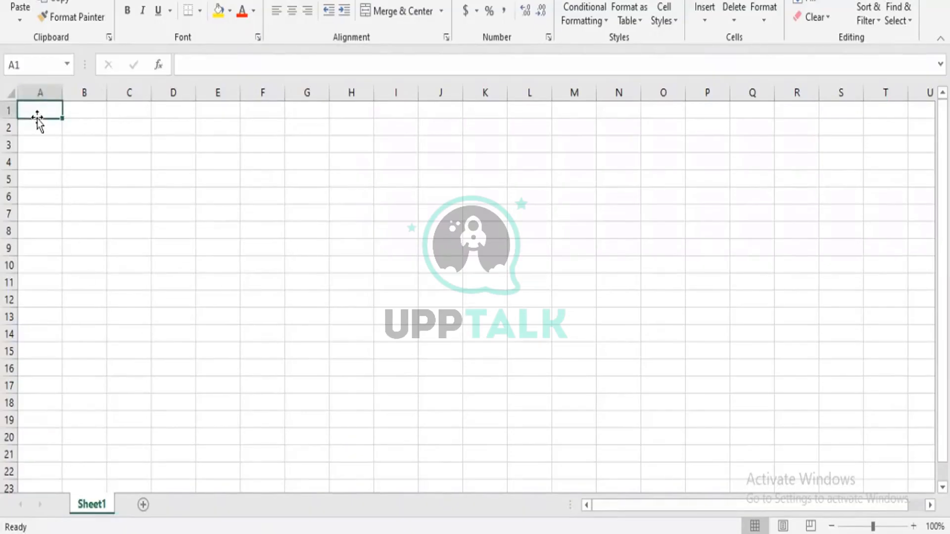
type("Emp")
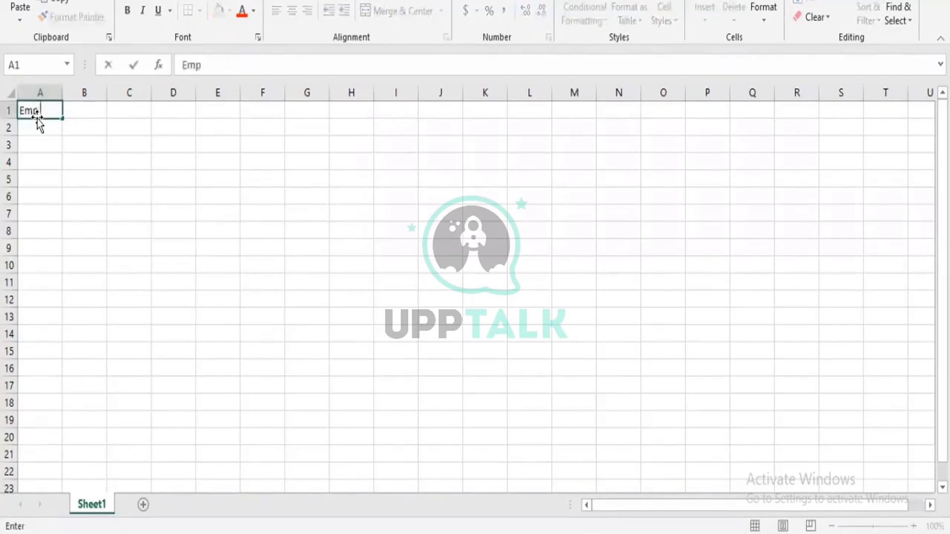
type(" Info")
key("Return")
key("Return")
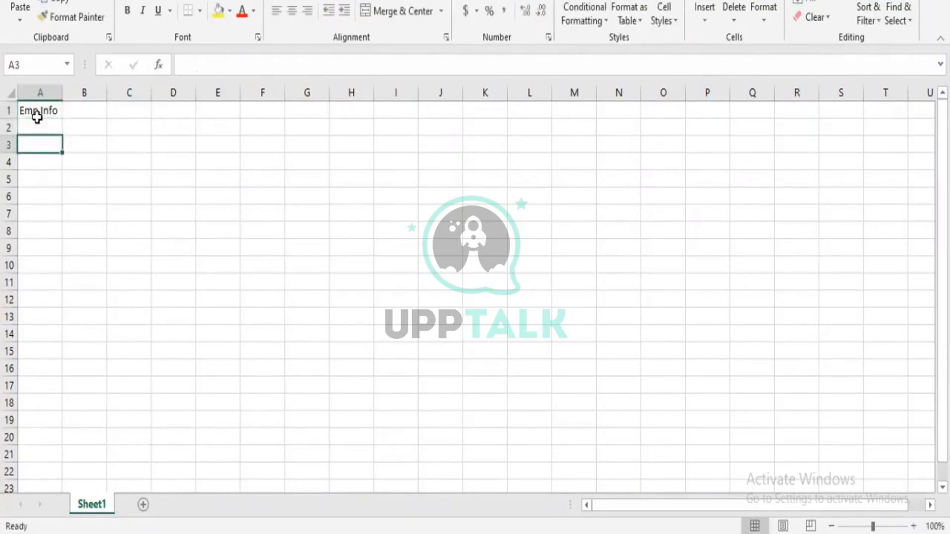
Enter the column heading "Emp id" in cell A3
left_click(37, 117, "shift")
type("Mp ID")
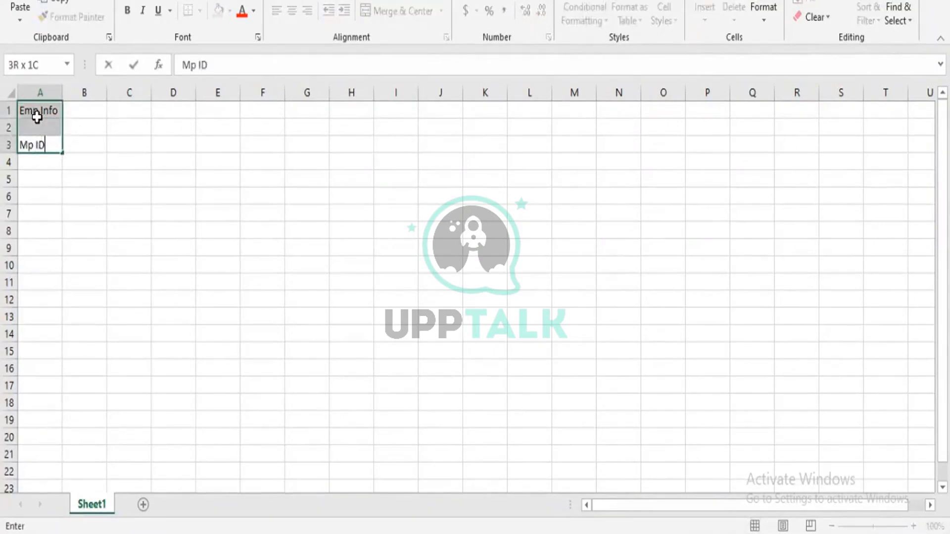
key("Left")
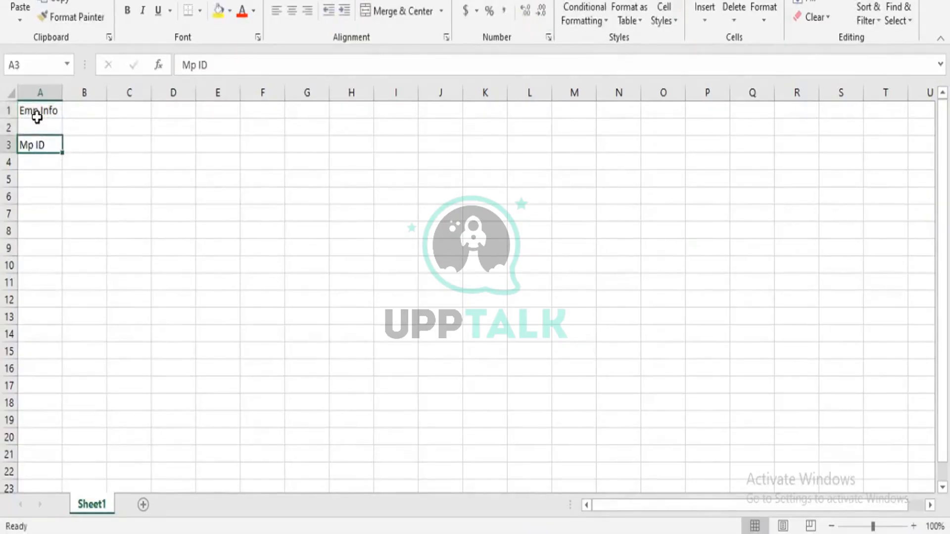
key("Delete")
type("E,[")
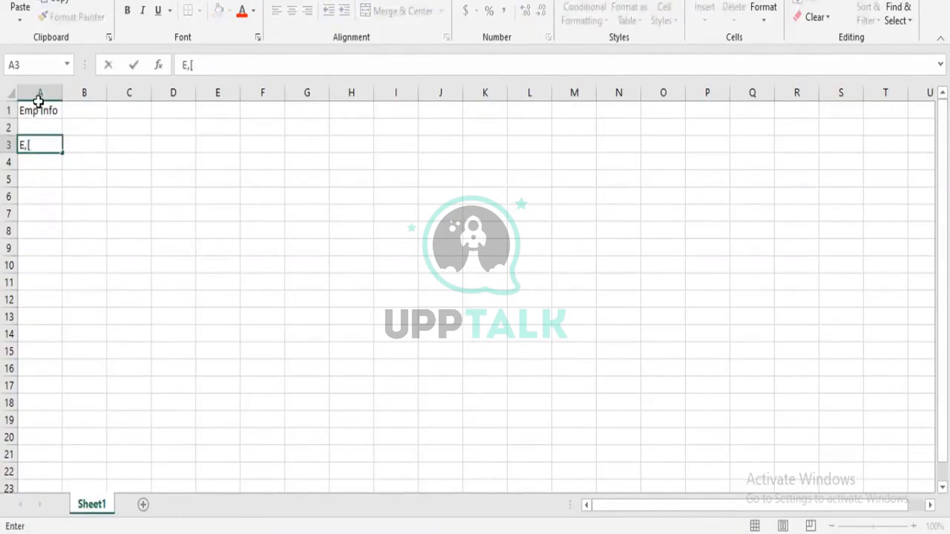
type("p")
key("BackSpace")
key("BackSpace")
type("mp id")
key("Tab")
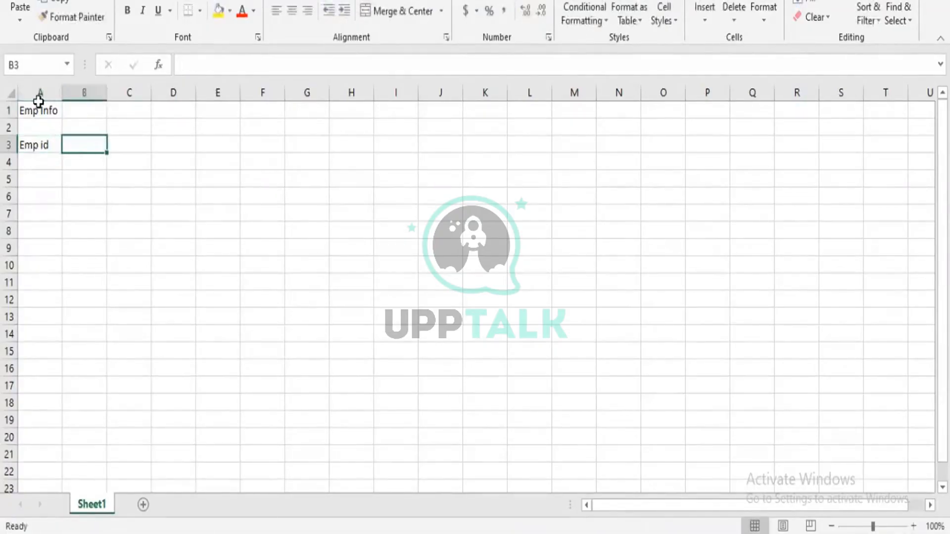
Enter the headings "Emp name", "Emp exp" and "Emp sal" in cells B3 to D3
type("Emp name")
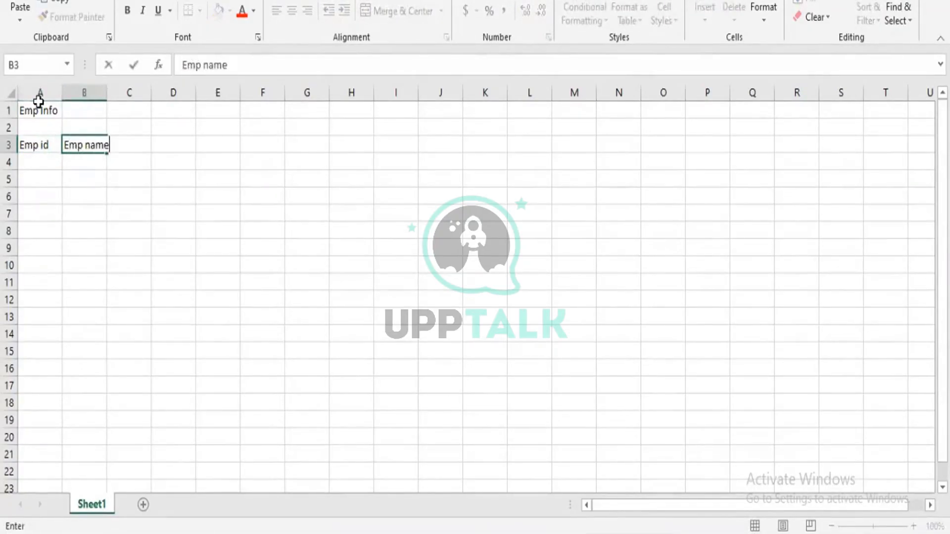
key("Tab")
type("Emp ")
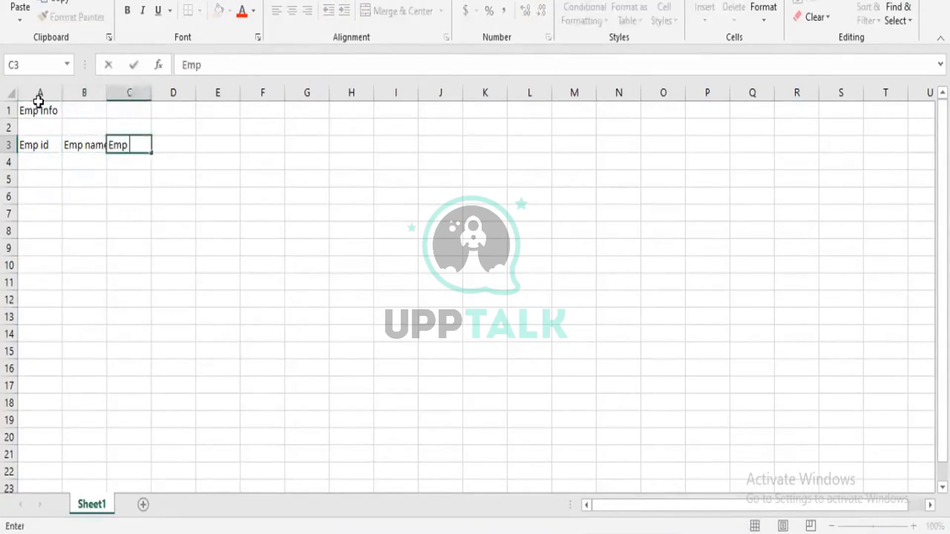
type("exp")
key("Tab")
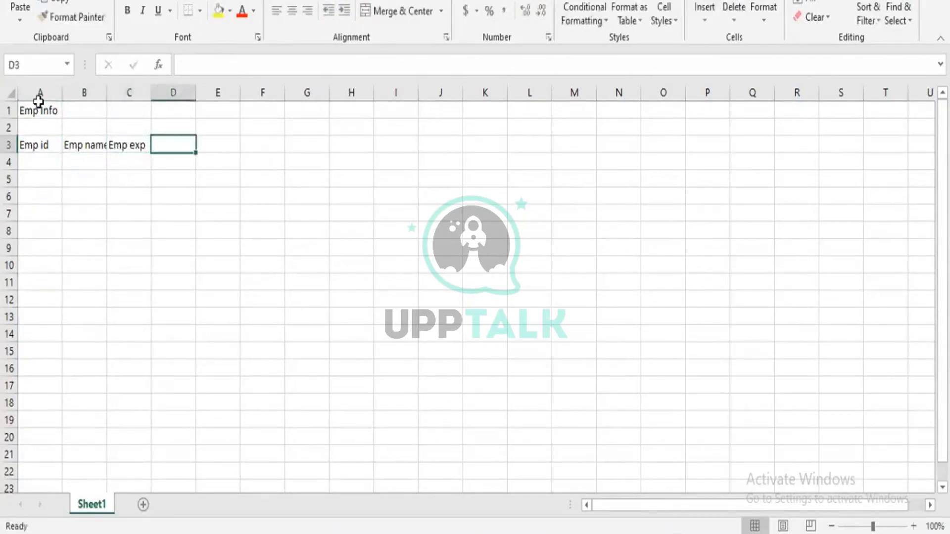
type("Emp sal")
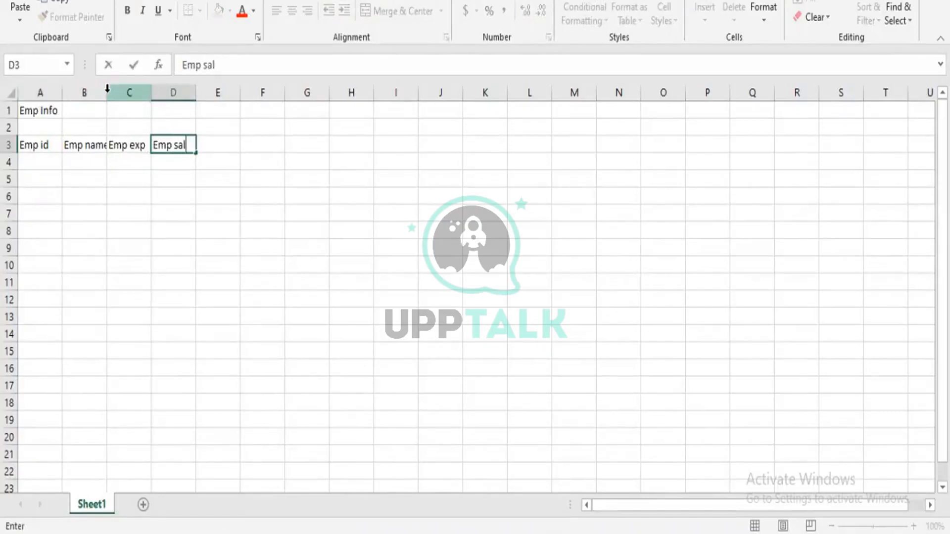
Widen columns A to D so that the headings in row 3 fit with room to spare
left_click(108, 92)
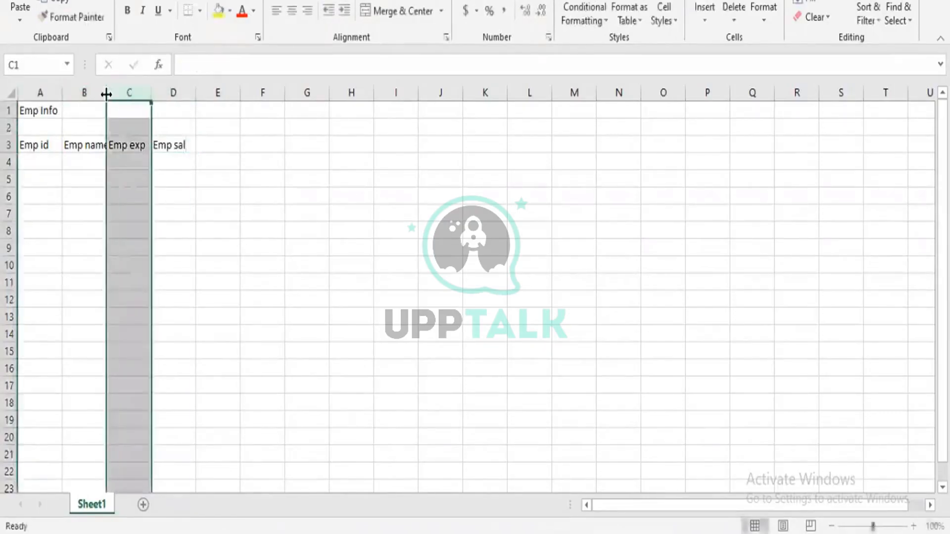
left_click_drag(106, 93, 330, 92)
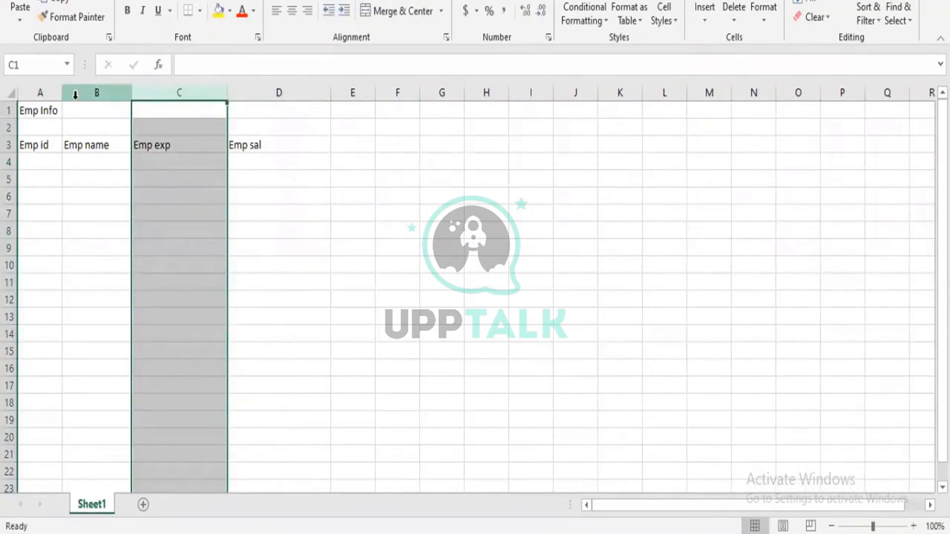
left_click_drag(61, 96, 94, 99)
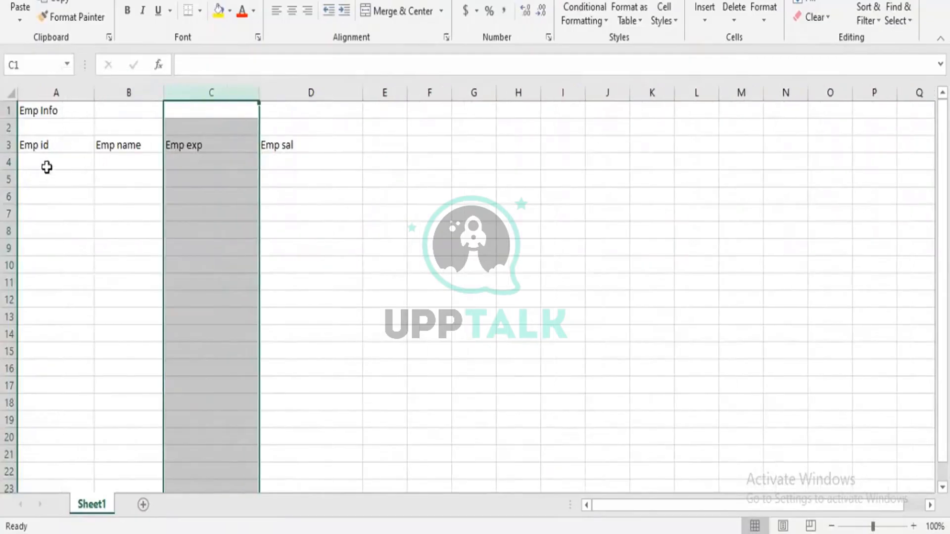
Fill the Emp id column with 1, 2, 3 and 4 in cells A4 to A7
left_click(47, 167)
key("Tab")
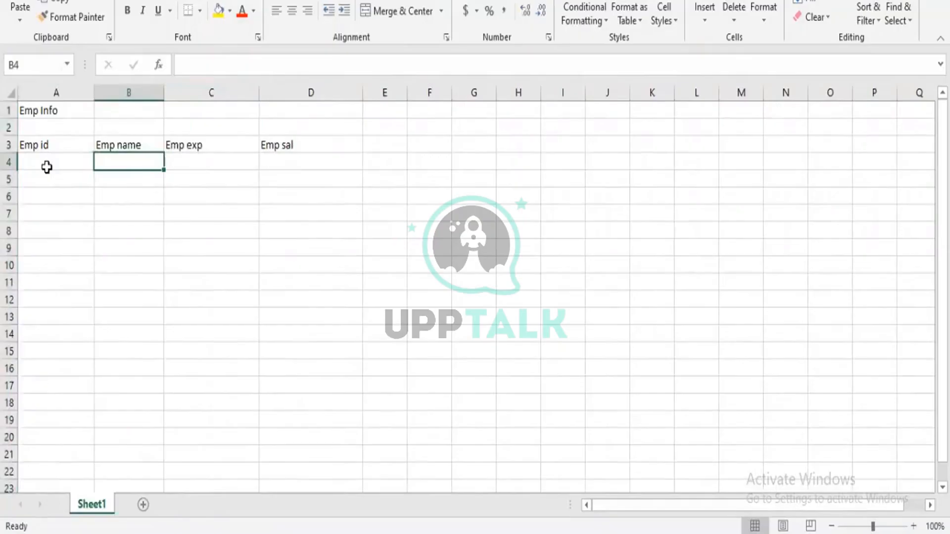
left_click(47, 167)
type("1")
key("Return")
type("2")
key("Return")
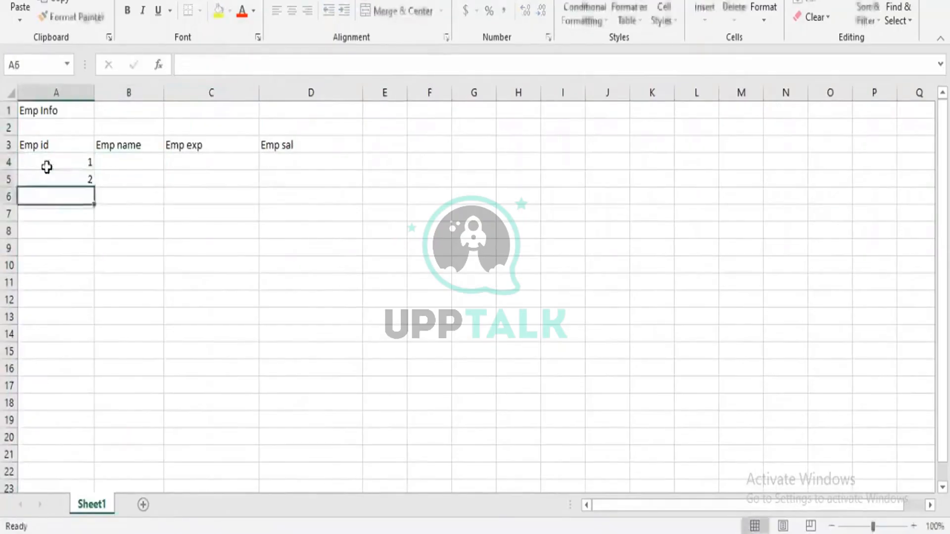
type("3")
key("Return")
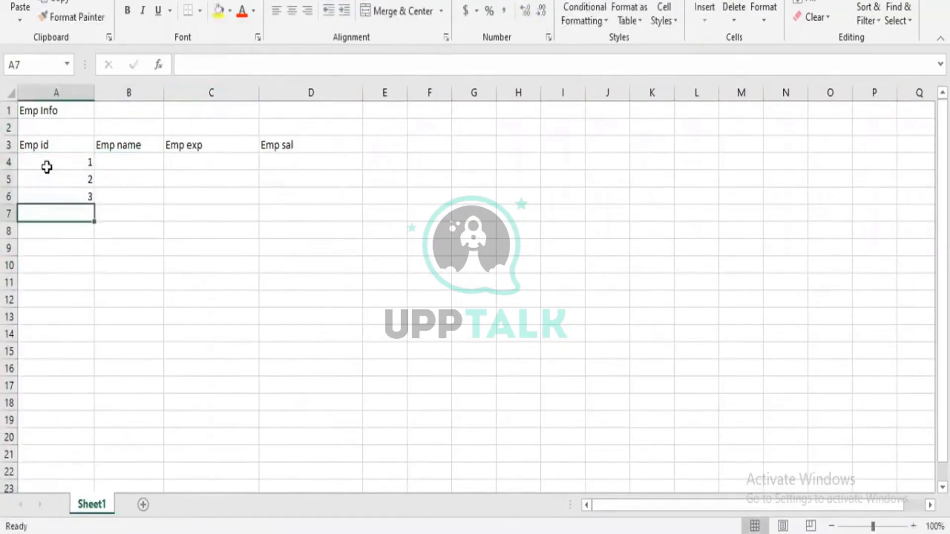
type("4")
key("ctrl+Return")
Fill the Emp name column with A, B, C and D in cells B4 to B7
key("Up")
key("Right")
key("Right")
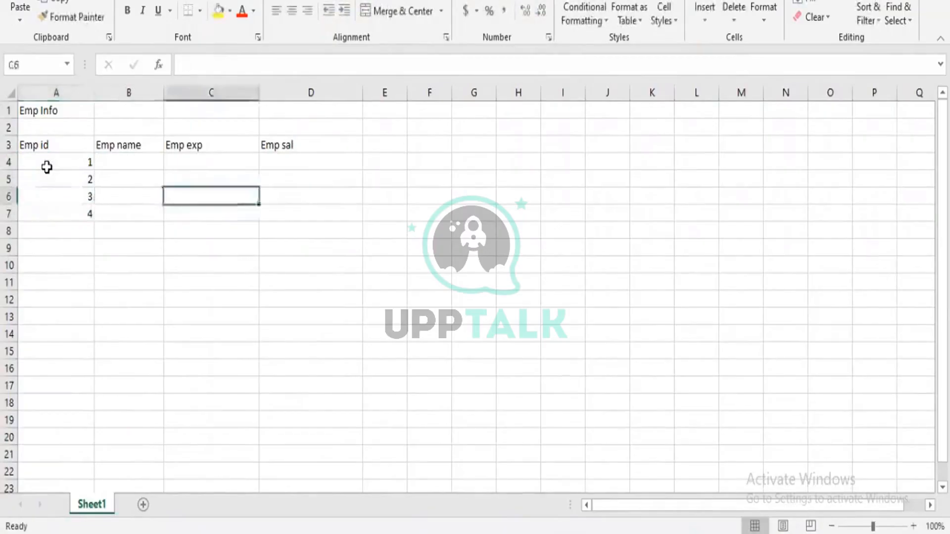
key("Up")
key("Left")
key("Left")
key("Up")
key("Right")
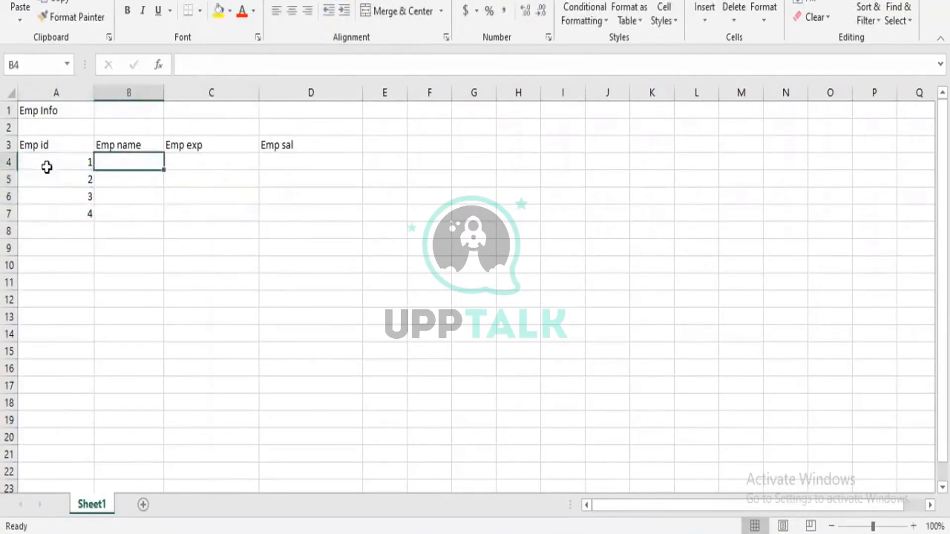
type("A")
key("Return")
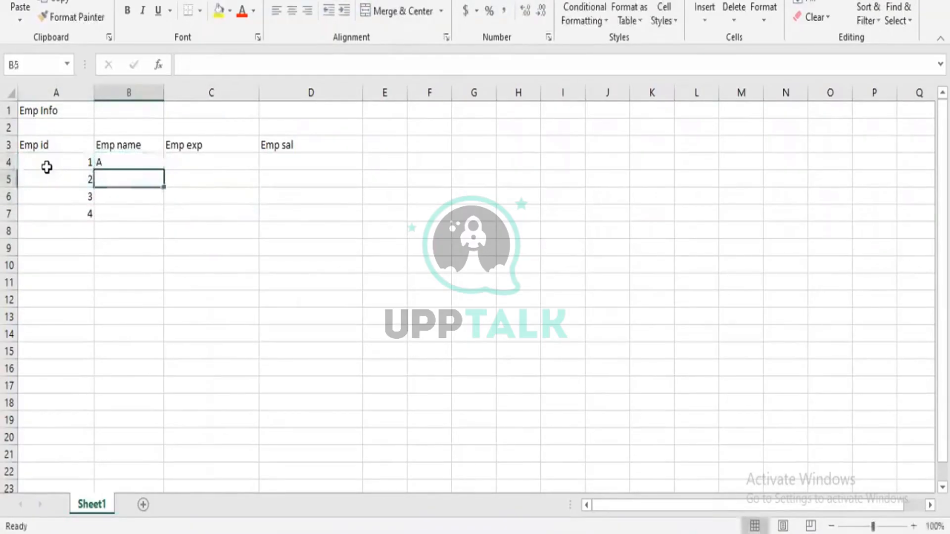
type("B")
key("Return")
type("C")
key("Return")
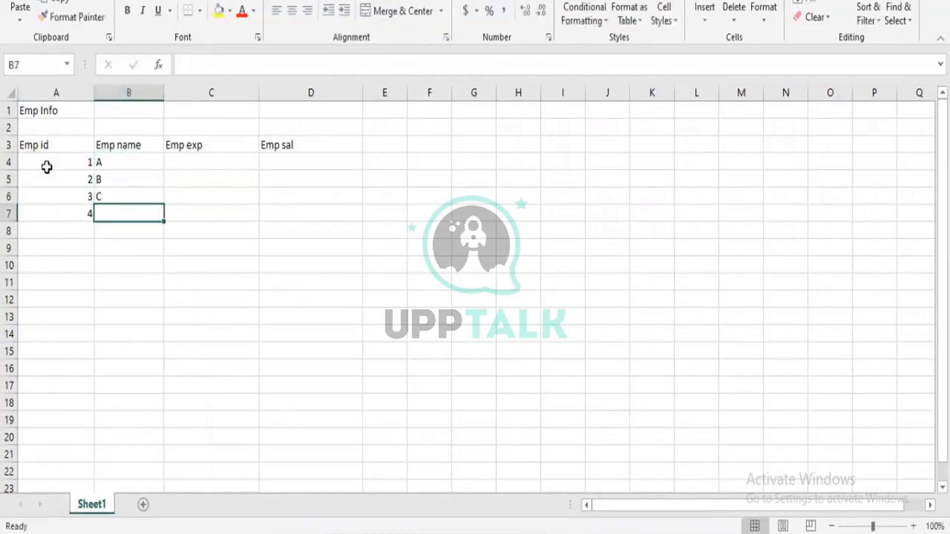
type("D")
Fill the Emp exp column with 3, 2, 5 and 1 in cells C4 to C7
key("Up")
key("Up")
key("Up")
key("Right")
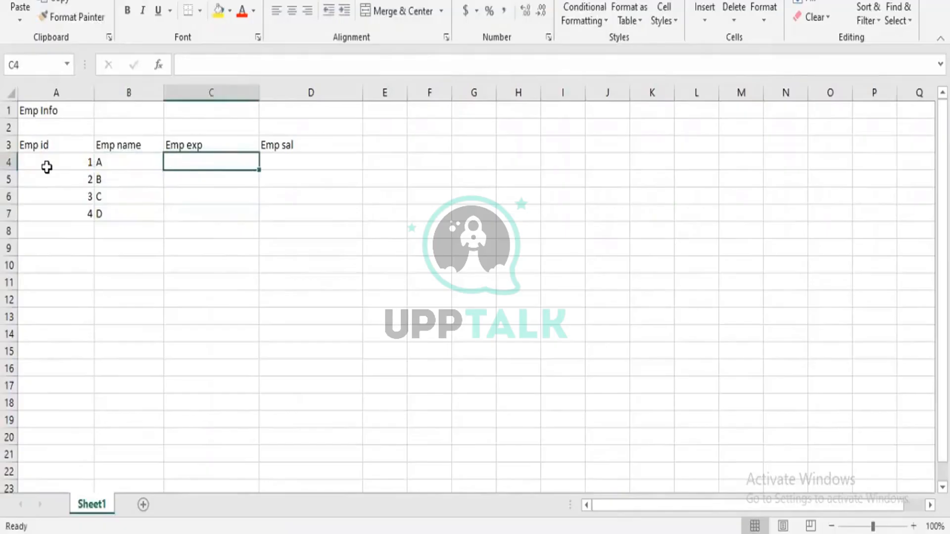
type("3")
key("Return")
type("2")
key("Return")
type("5")
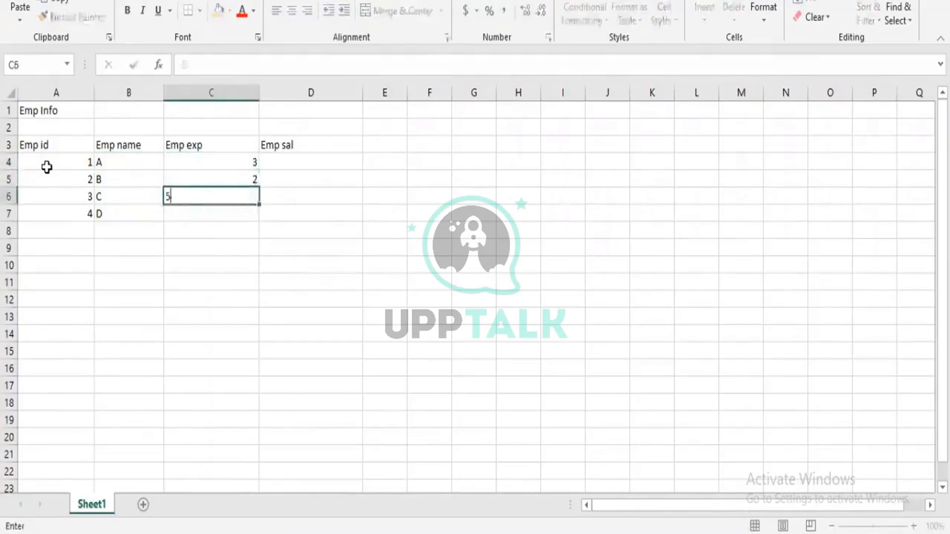
key("Return")
type("1")
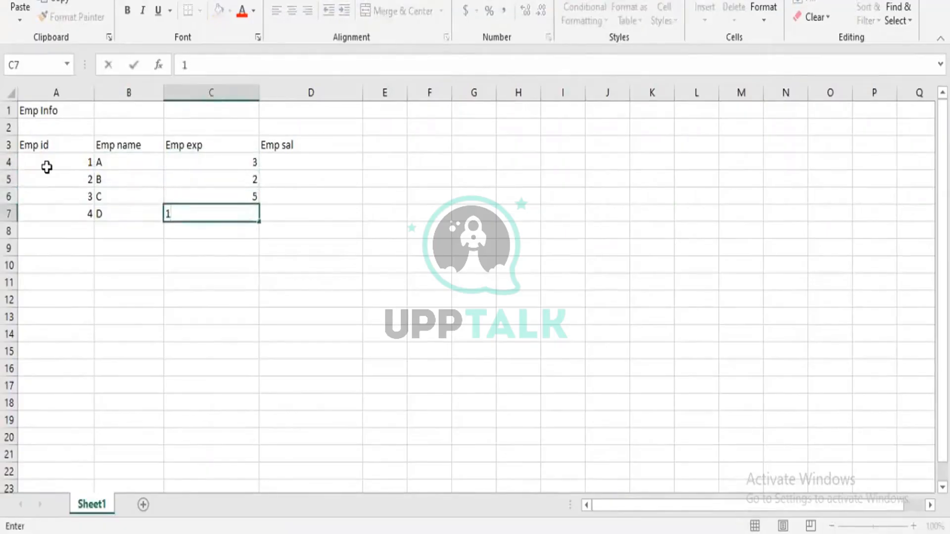
Fill the Emp sal column with 10k, 1.5k, 5k and 1k in cells D4 to D7
key("Up")
key("Up")
key("Up")
key("Right")
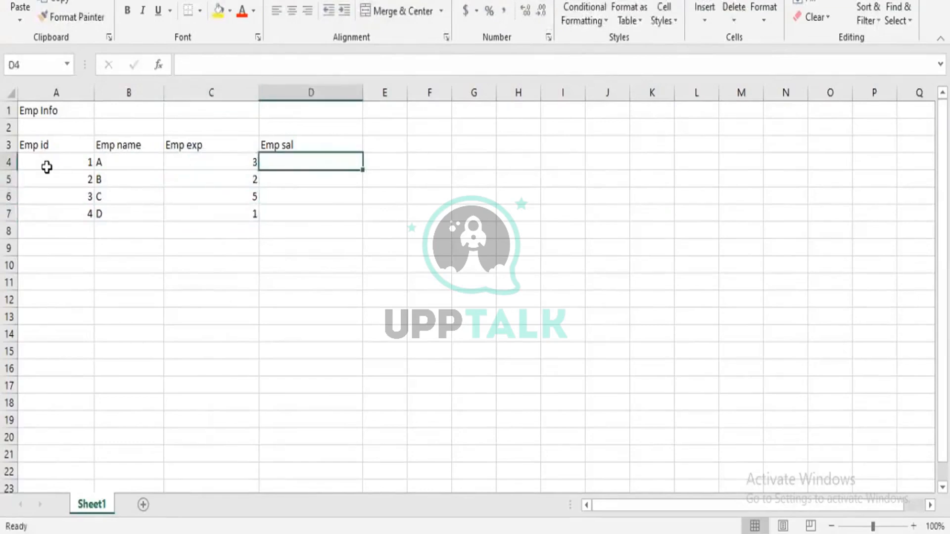
type("10k")
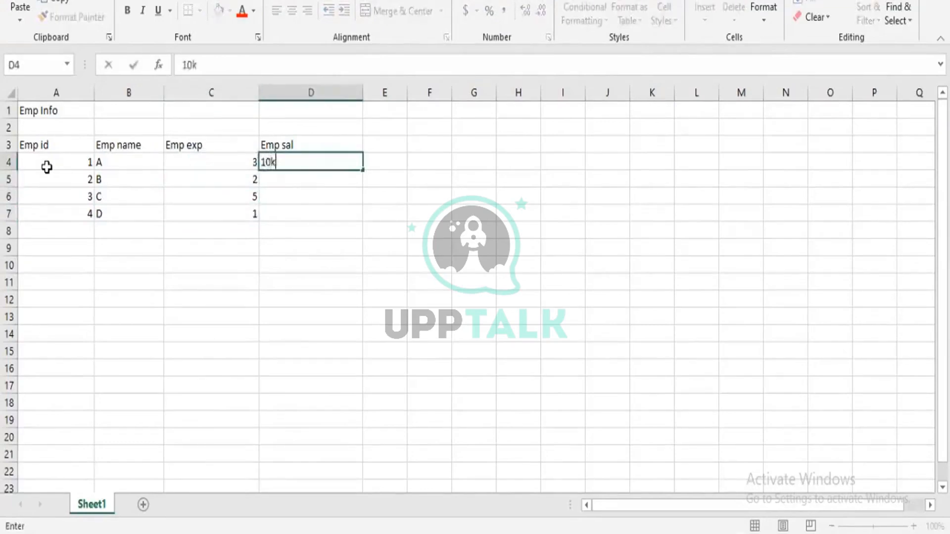
key("Return")
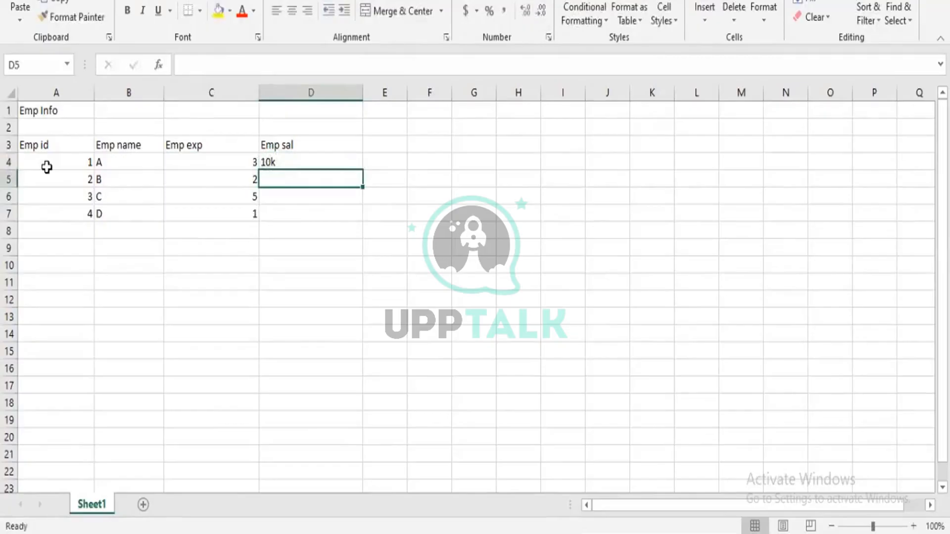
type("1")
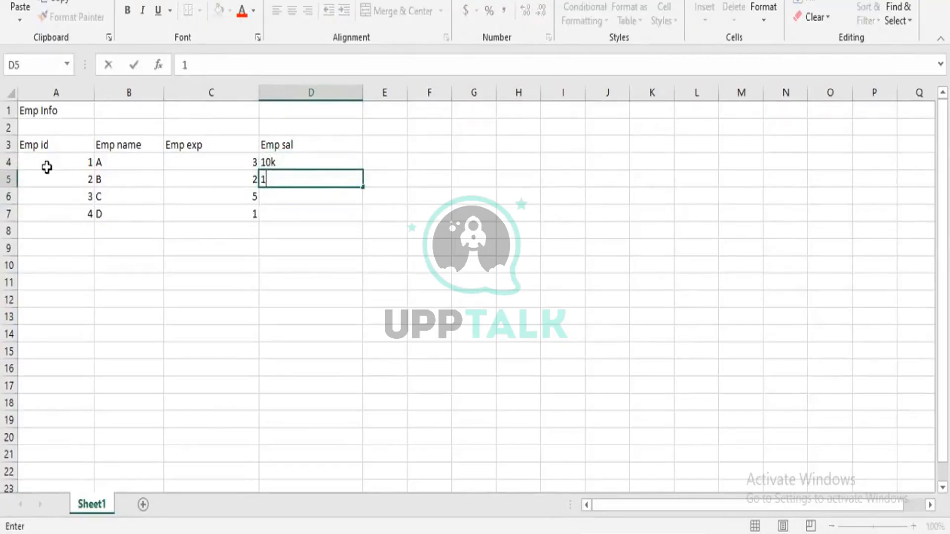
type(".5k")
key("Return")
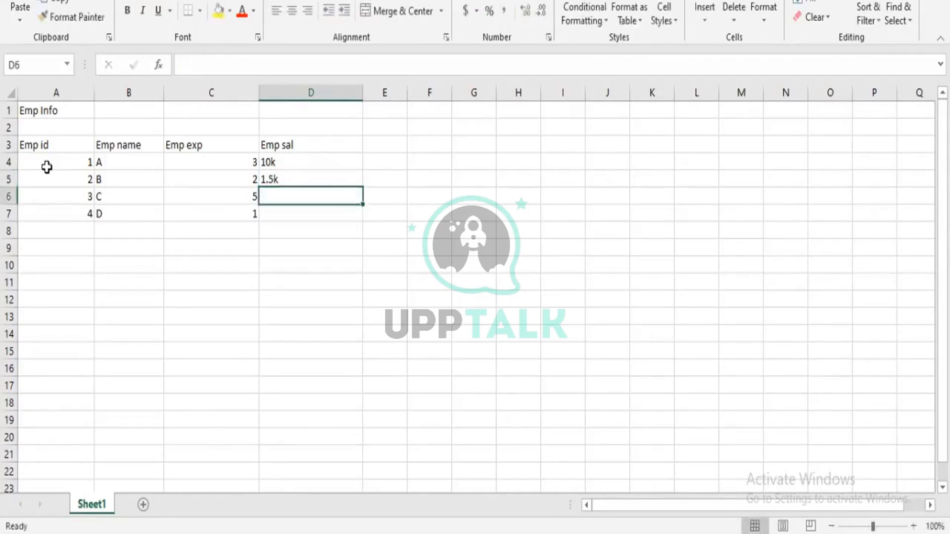
type("5k")
key("Return")
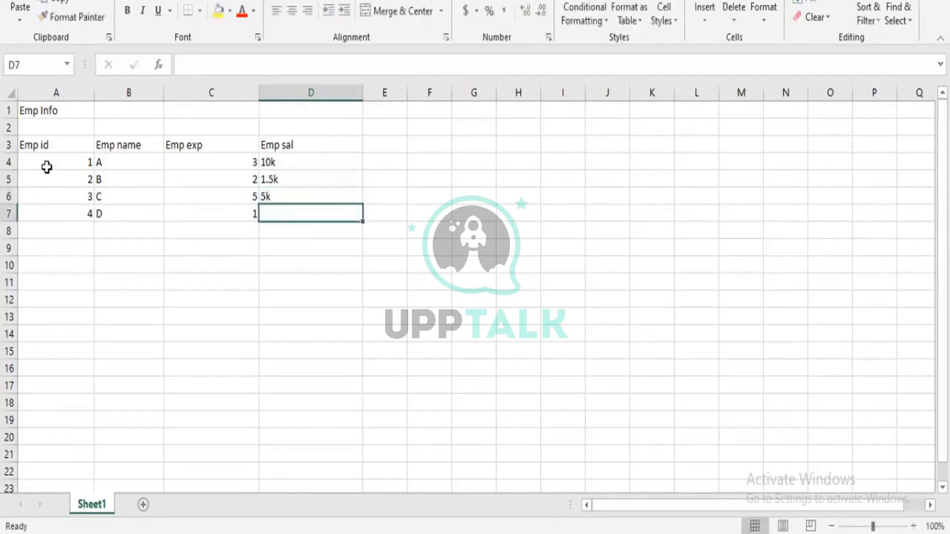
type("1k")
key("Return")
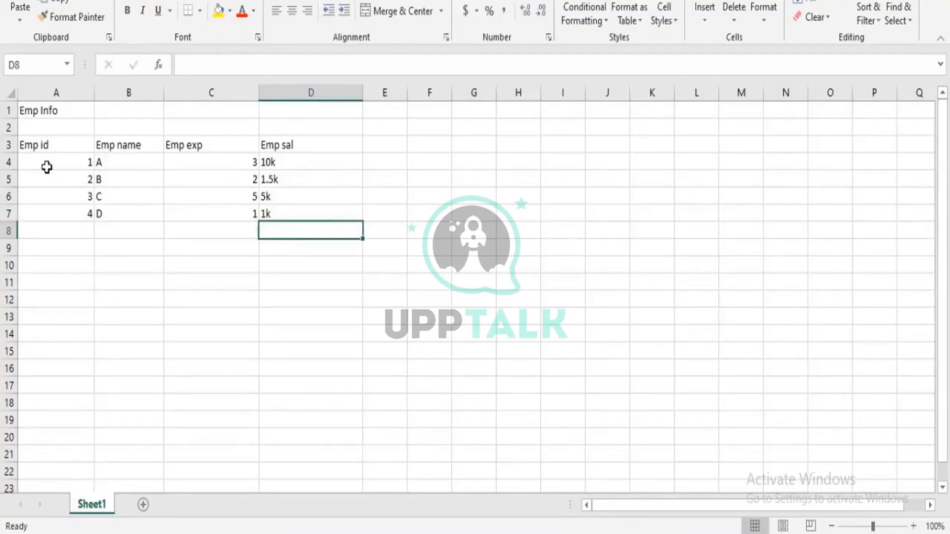
Highlight the whole of row 4, row 5 and column A one after another to show rows versus columns
left_click(10, 162)
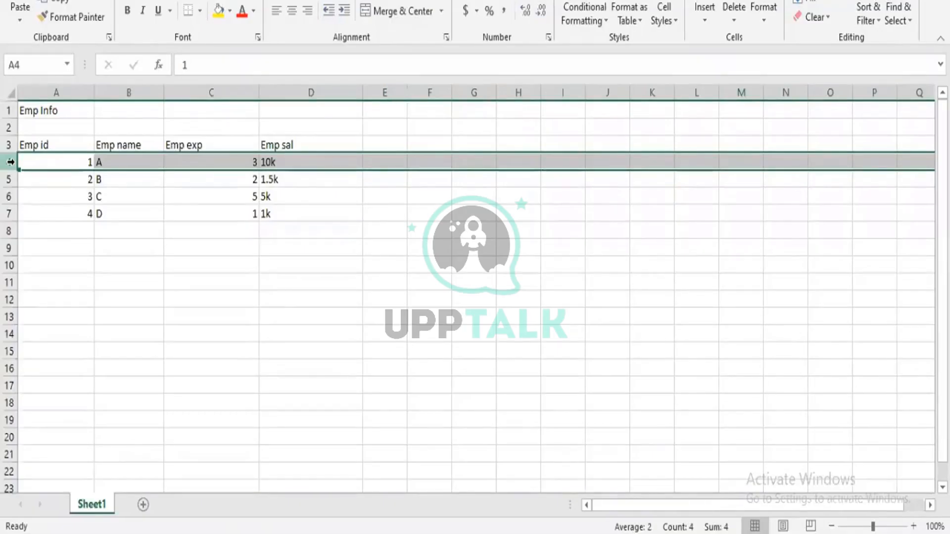
left_click(10, 177)
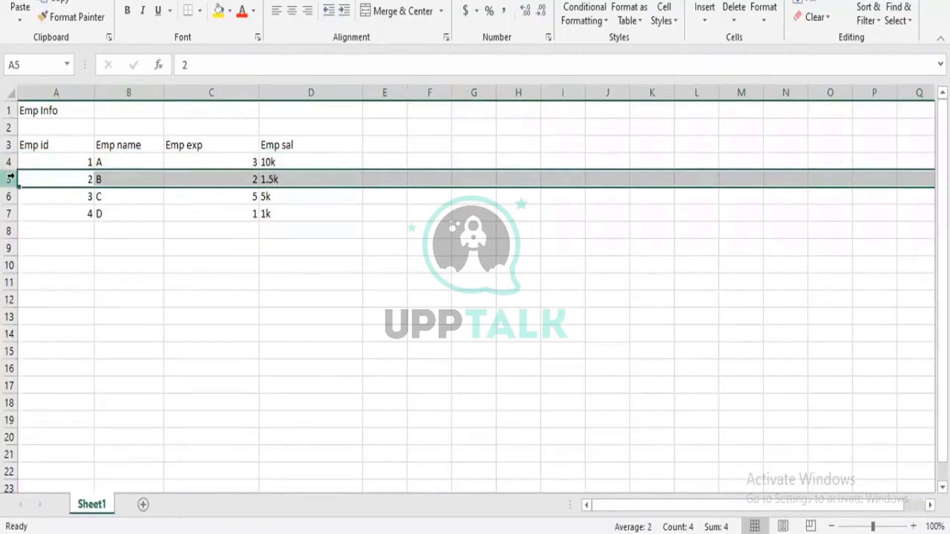
left_click(61, 89)
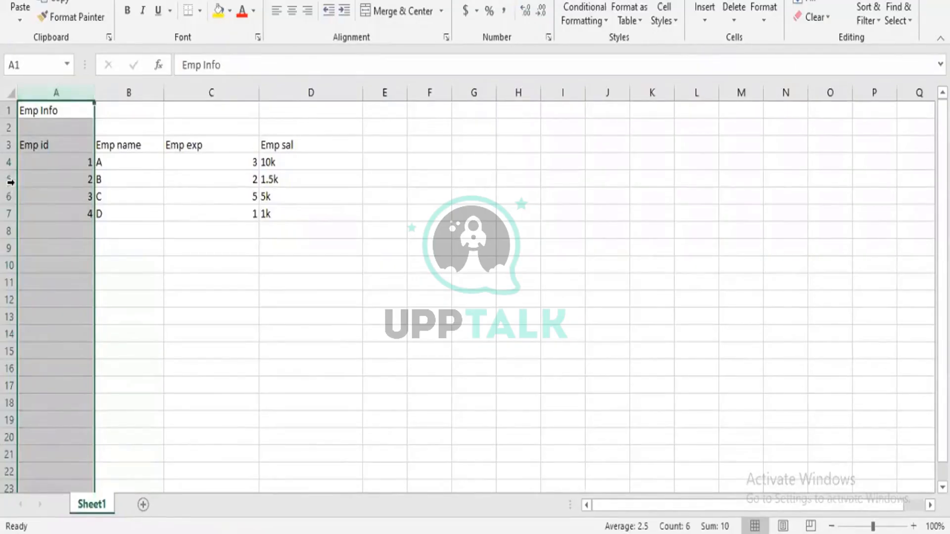
Highlight the whole of row 7 and the whole of column A in turn to contrast a row with a column
left_click(11, 210)
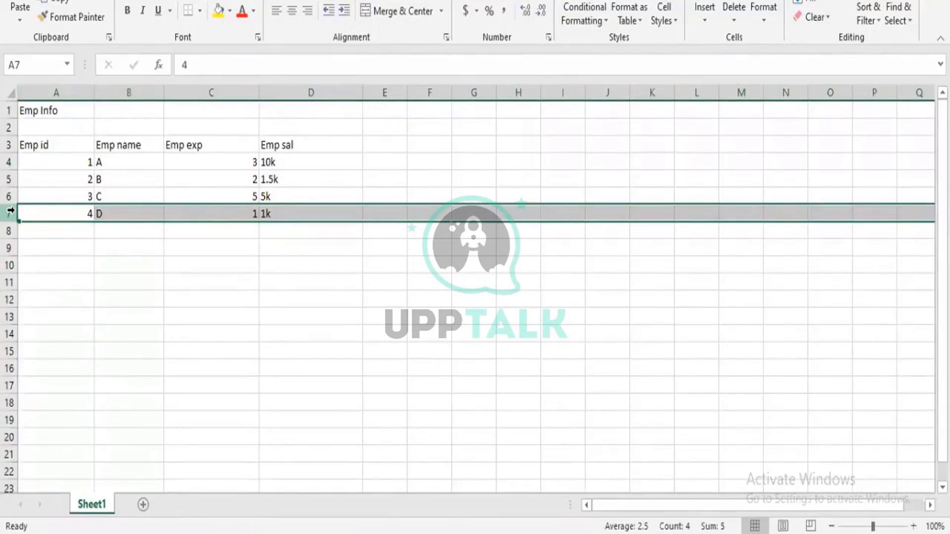
left_click(57, 90)
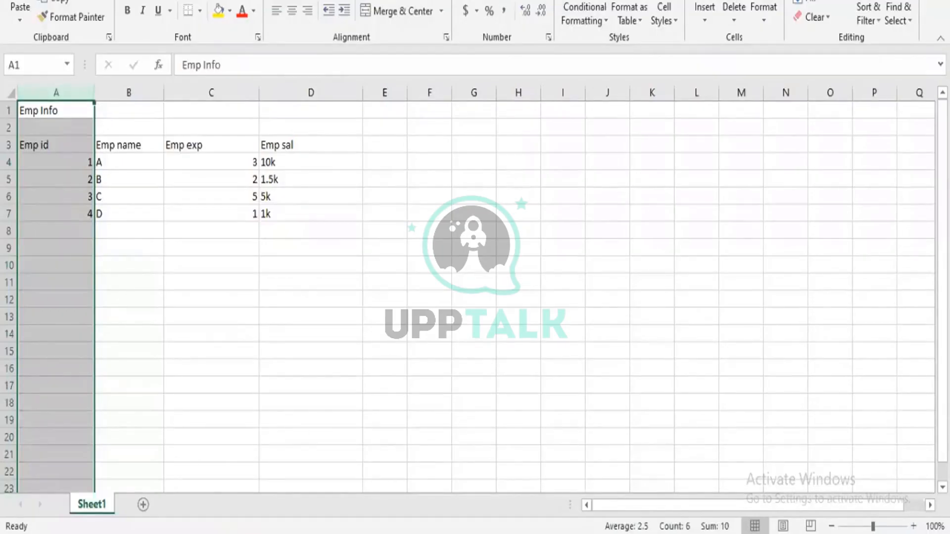
Switch to Pega Dev Studio and launch the User Portal of the GoGoRoad application
left_click(303, 470)
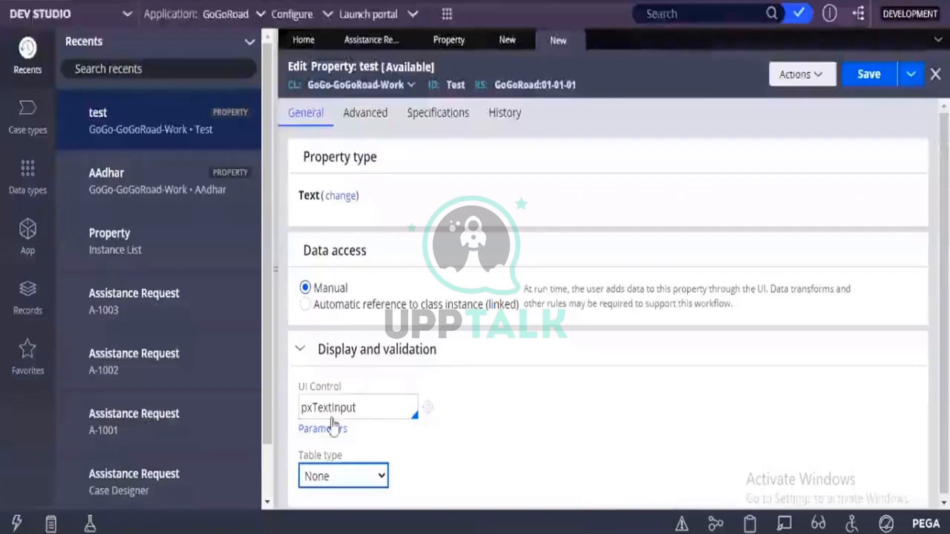
left_click(400, 21)
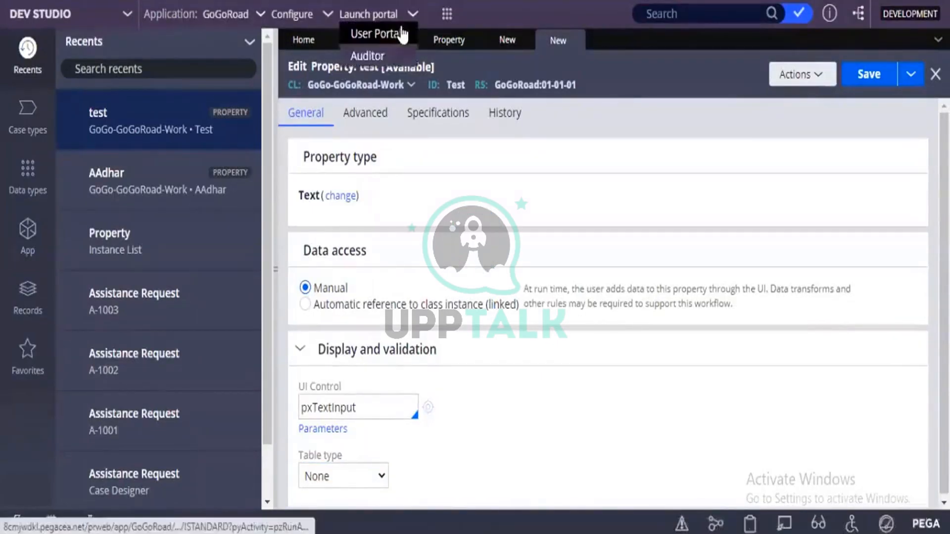
left_click(401, 28)
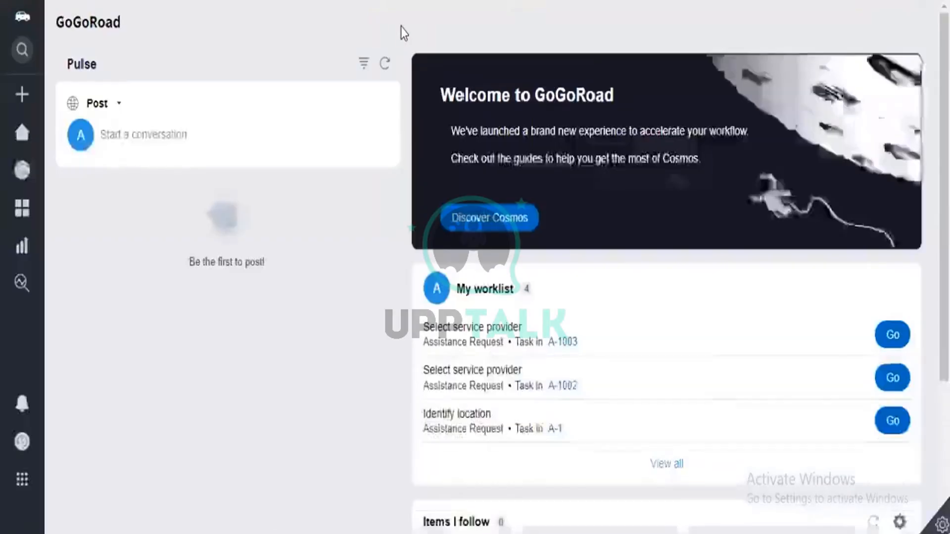
Open assistance request A-1003 from the worklist and bring up the Clipboard viewer for it
left_click(568, 345)
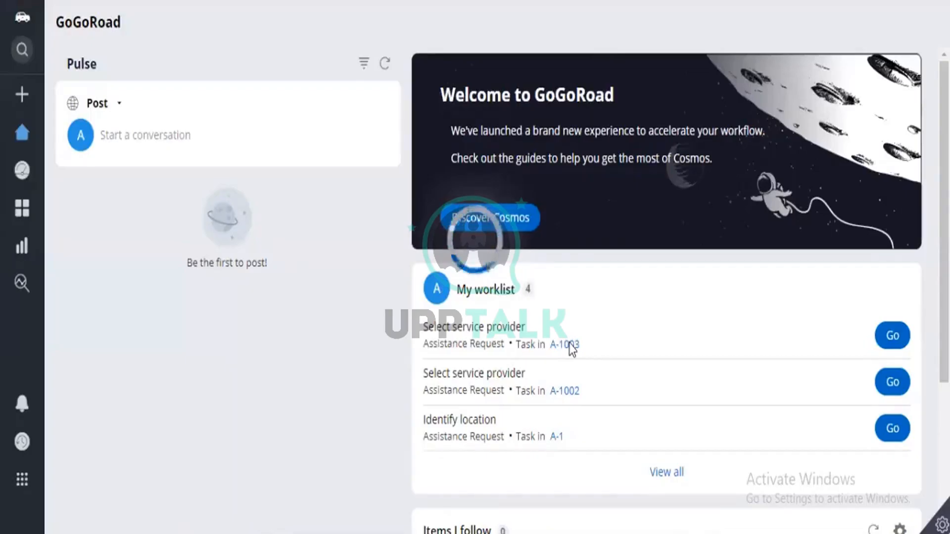
left_click(570, 344)
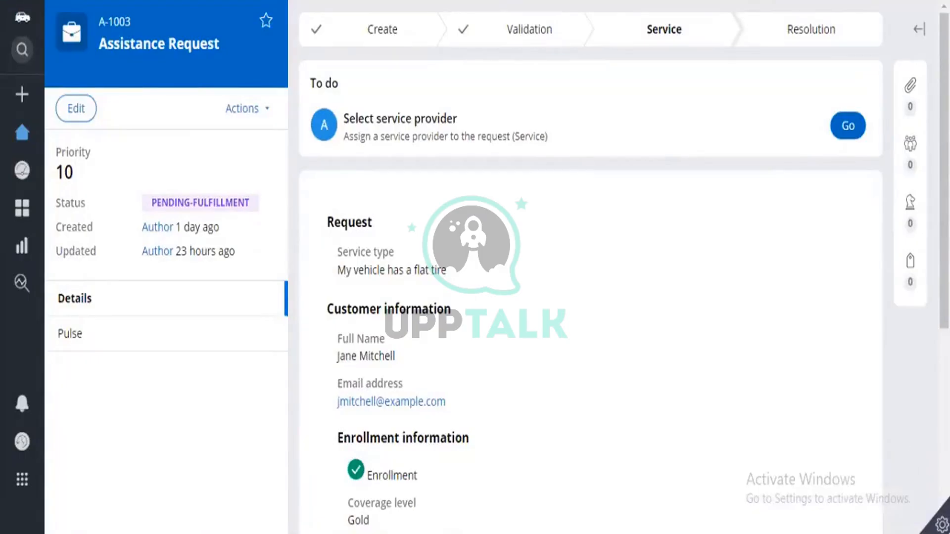
left_click(941, 524)
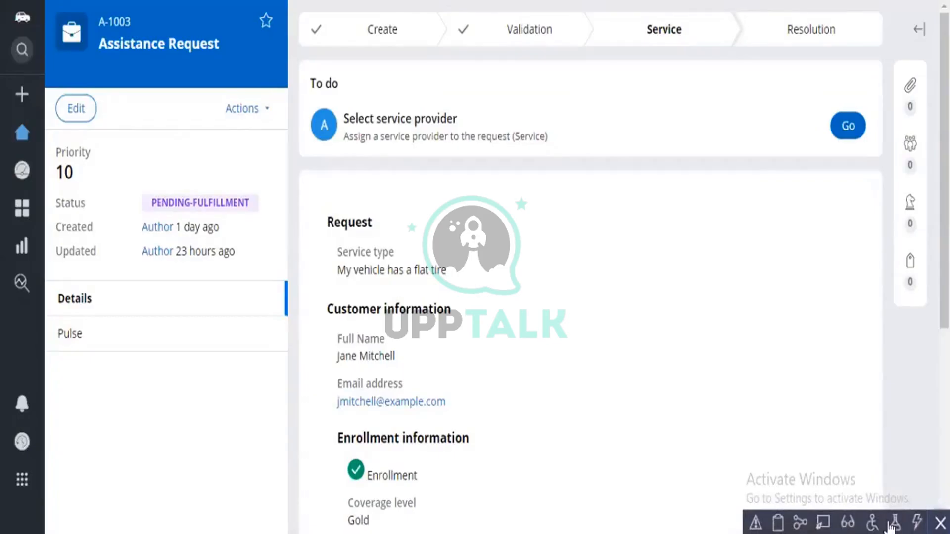
left_click(892, 525)
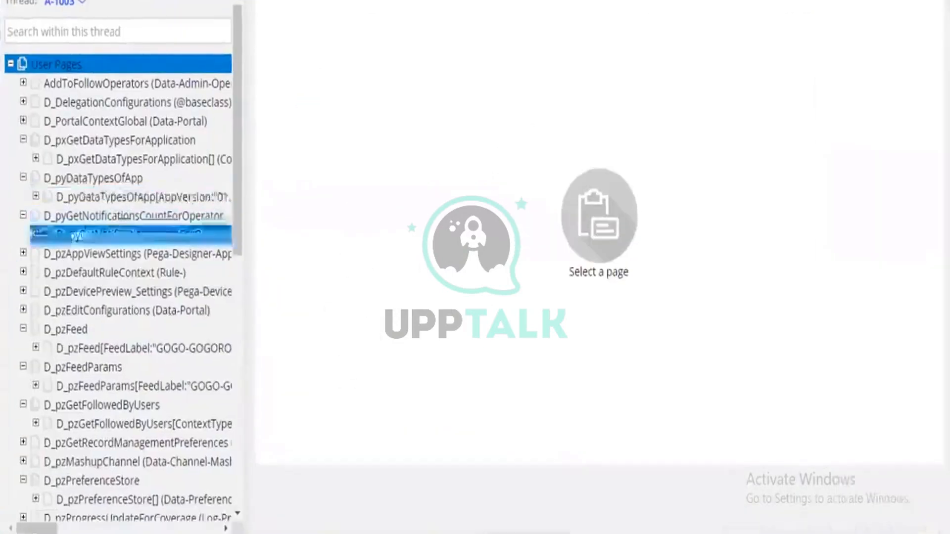
Find pyWorkPage among the clipboard's User Pages and expand it to show its embedded pages
left_click(93, 310)
scroll(93, 310, "down", 15)
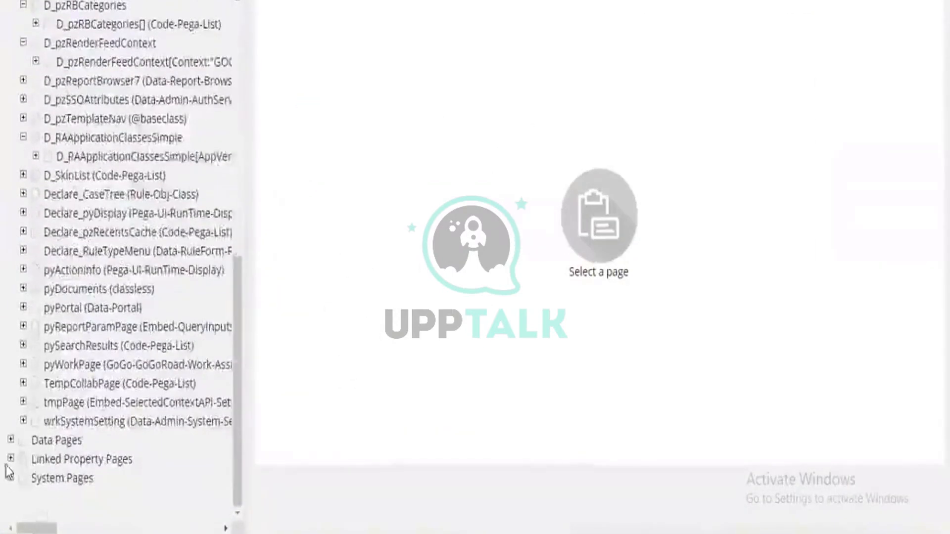
left_click(23, 367)
scroll(131, 360, "down", 2)
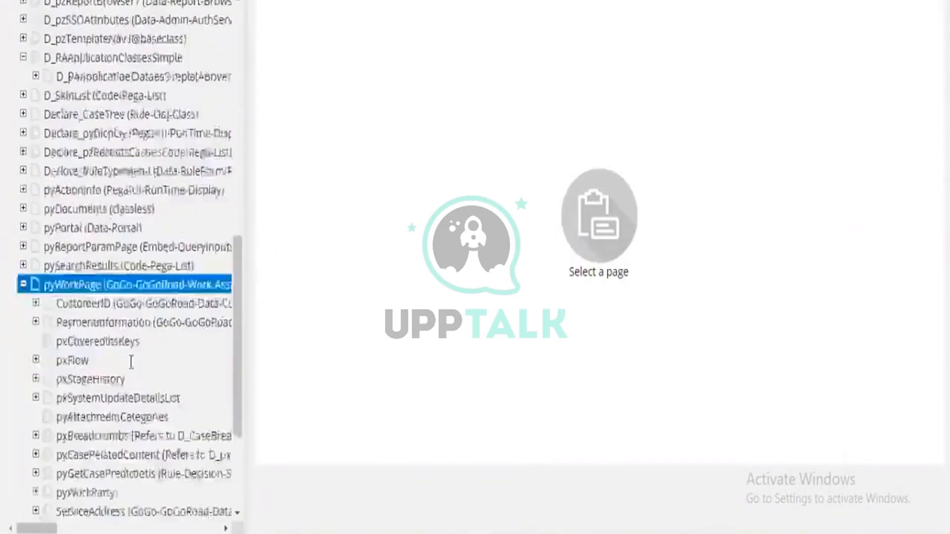
scroll(130, 363, "down", 4)
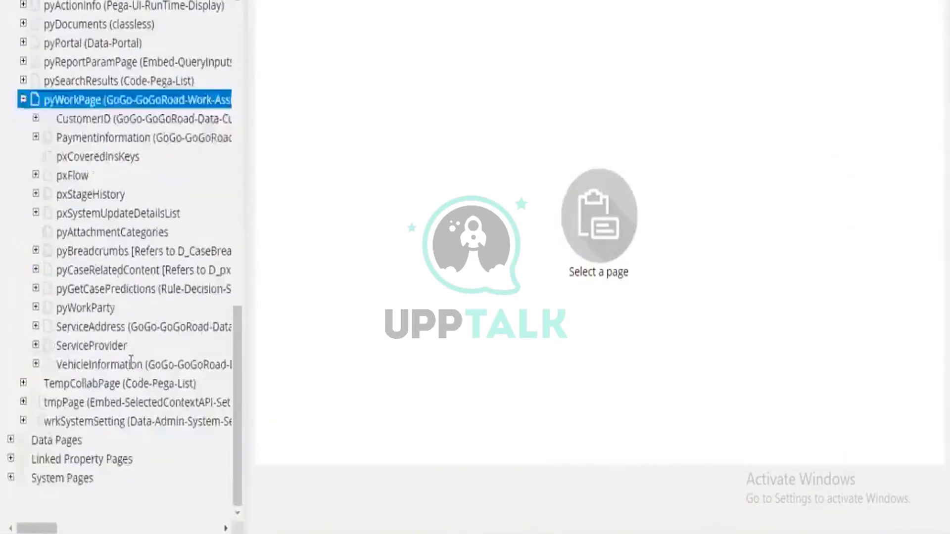
Inspect the CustomerID page under pyWorkPage, highlighting its page name and AccountID value, and expand its child pages
left_click(98, 119)
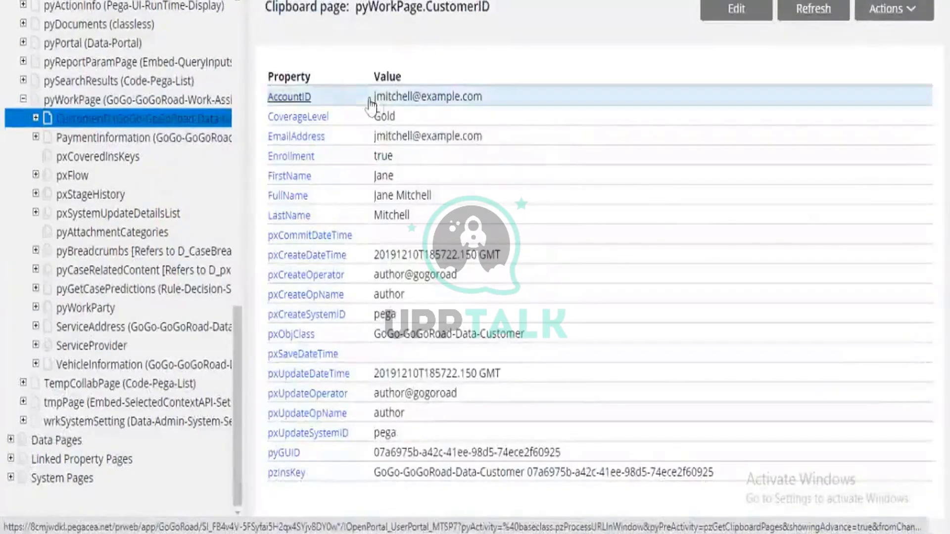
left_click_drag(373, 98, 486, 109)
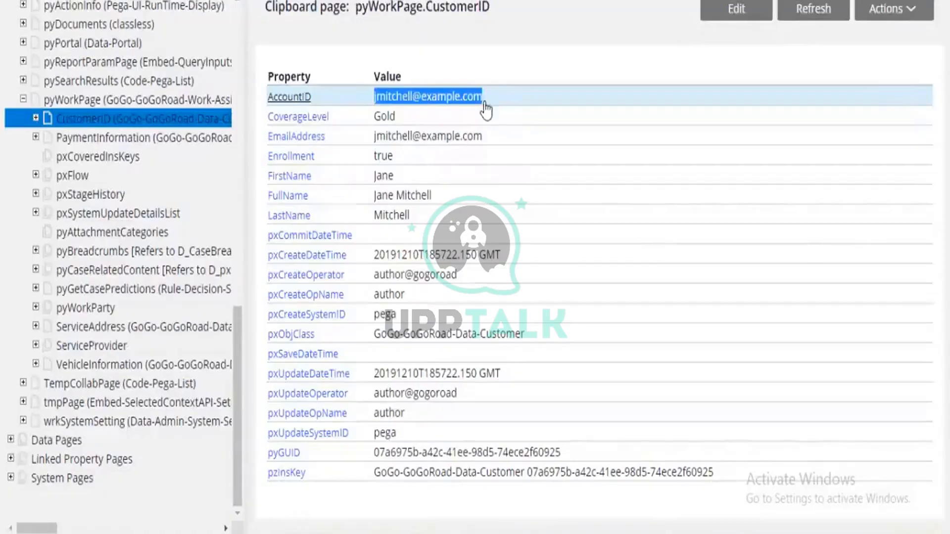
triple_click(370, 5)
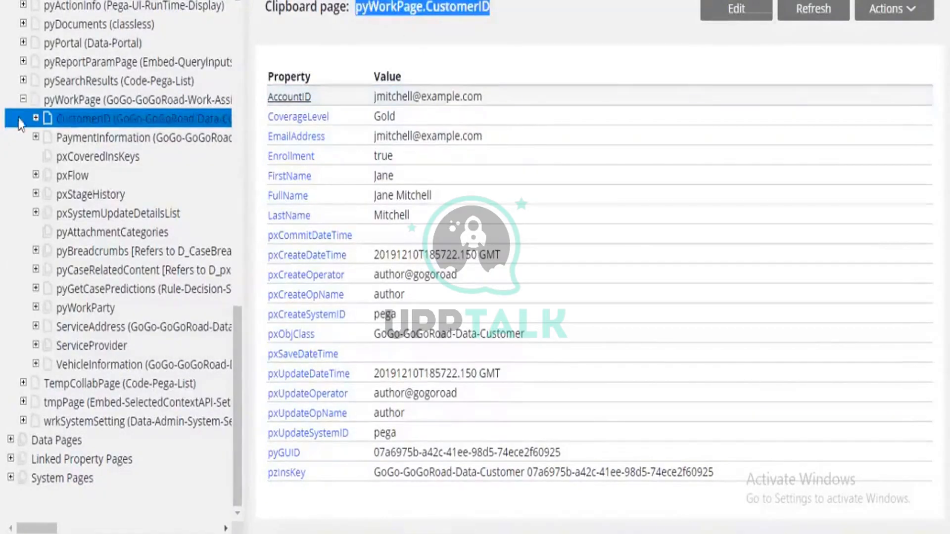
double_click(467, 5)
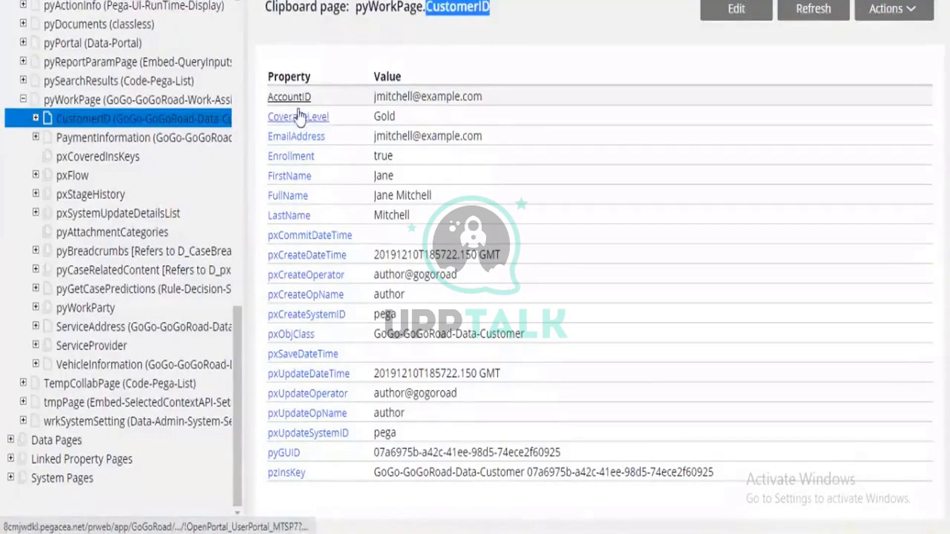
left_click_drag(374, 97, 488, 104)
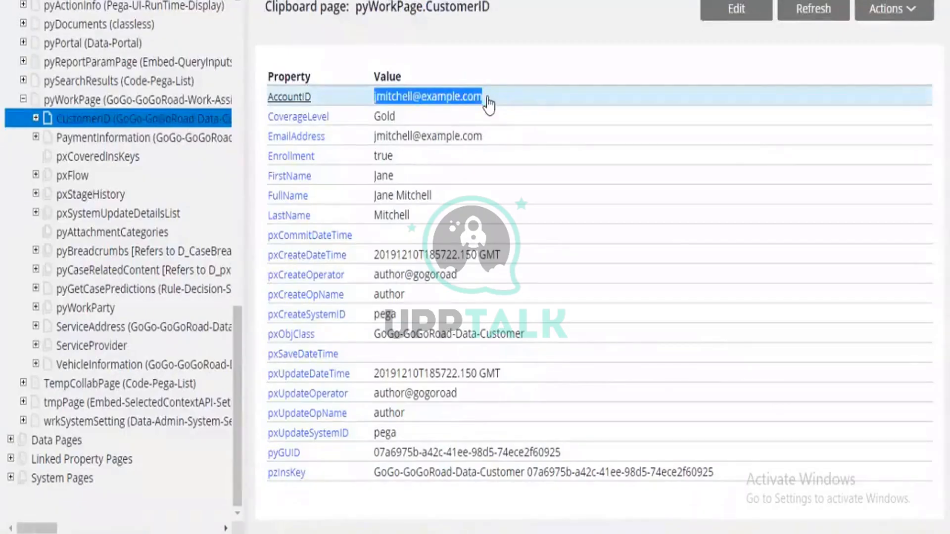
left_click(35, 118)
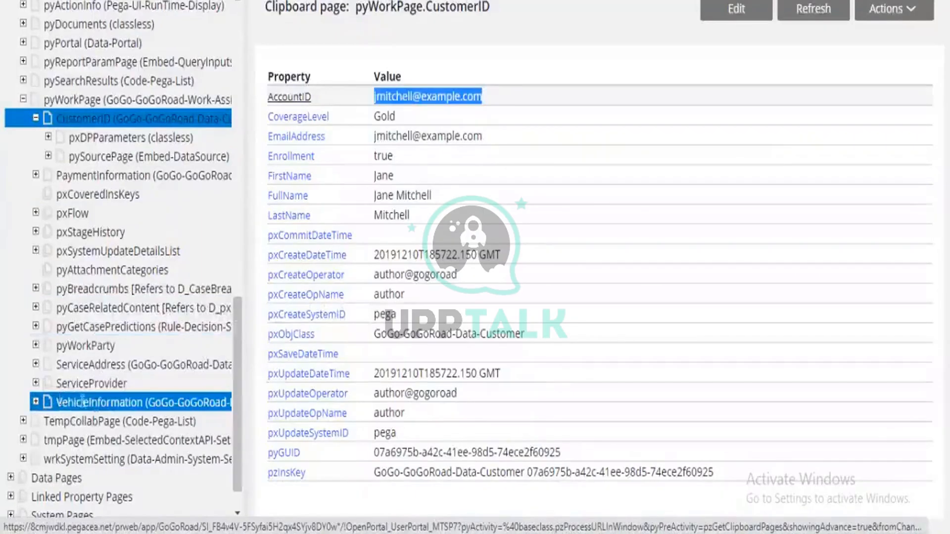
View the VehicleInformation page under pyWorkPage and highlight the value of its Make property
left_click(95, 404)
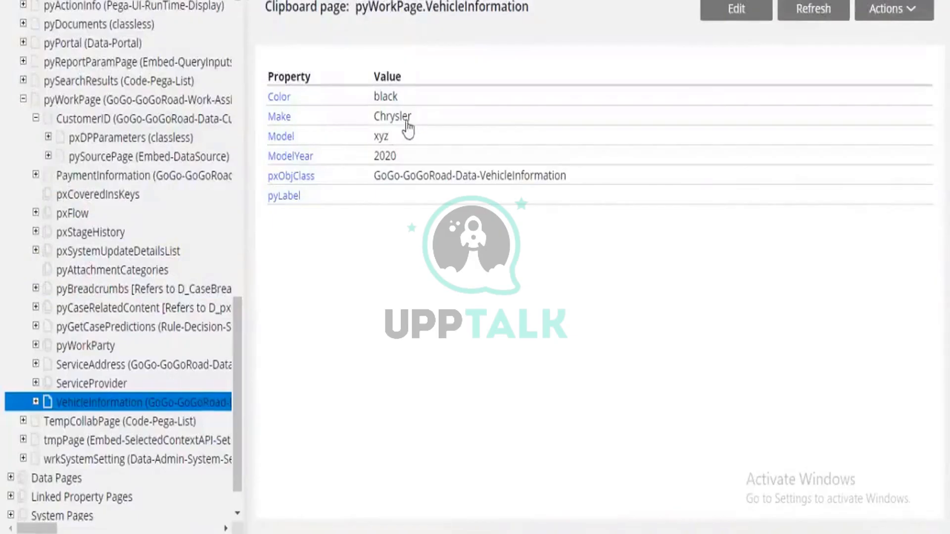
left_click_drag(407, 119, 374, 118)
left_click(180, 267)
Expand the pySearchResults page and view its properties and its pxResults list
scroll(180, 266, "up", 3)
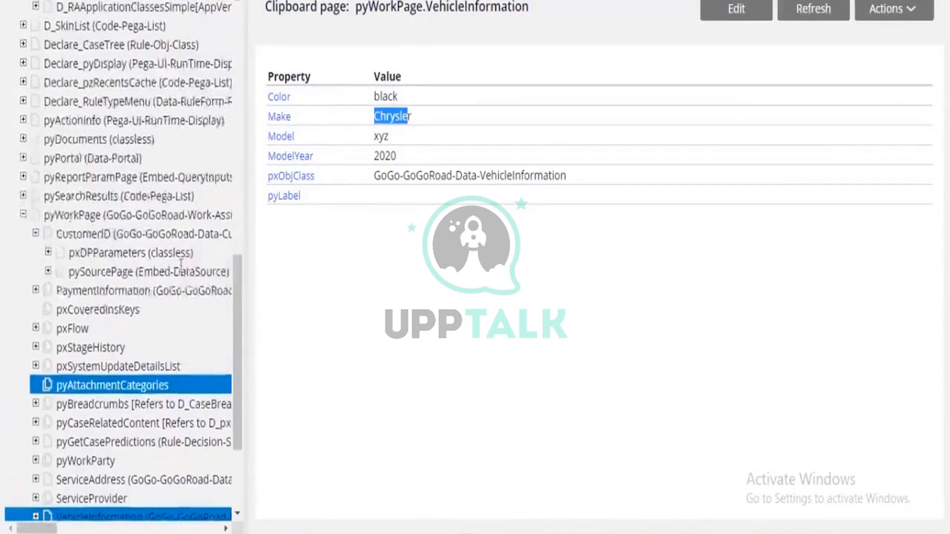
left_click(82, 232)
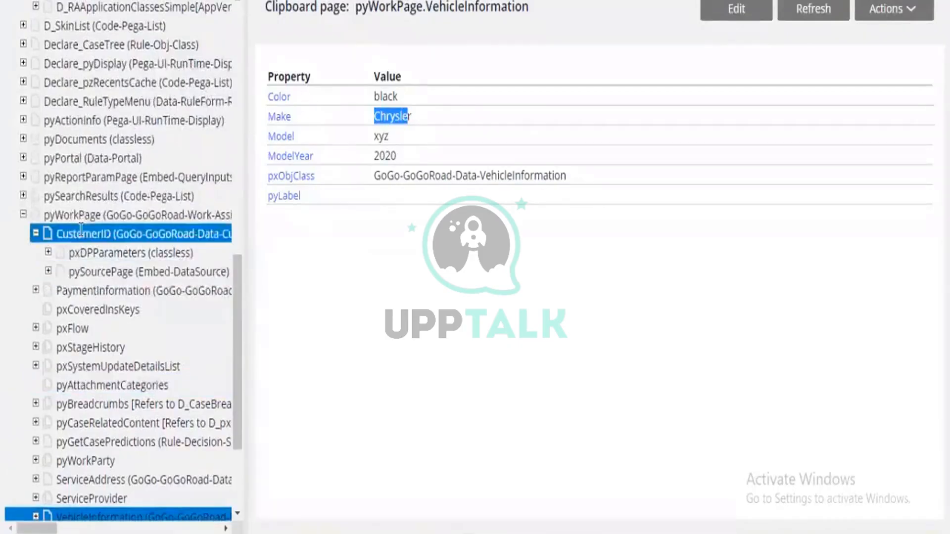
left_click(23, 196)
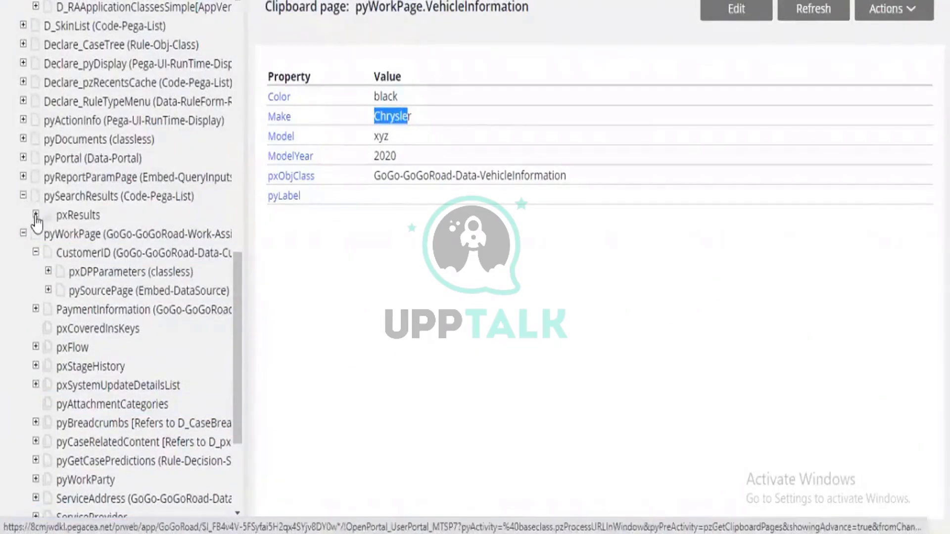
left_click(35, 215)
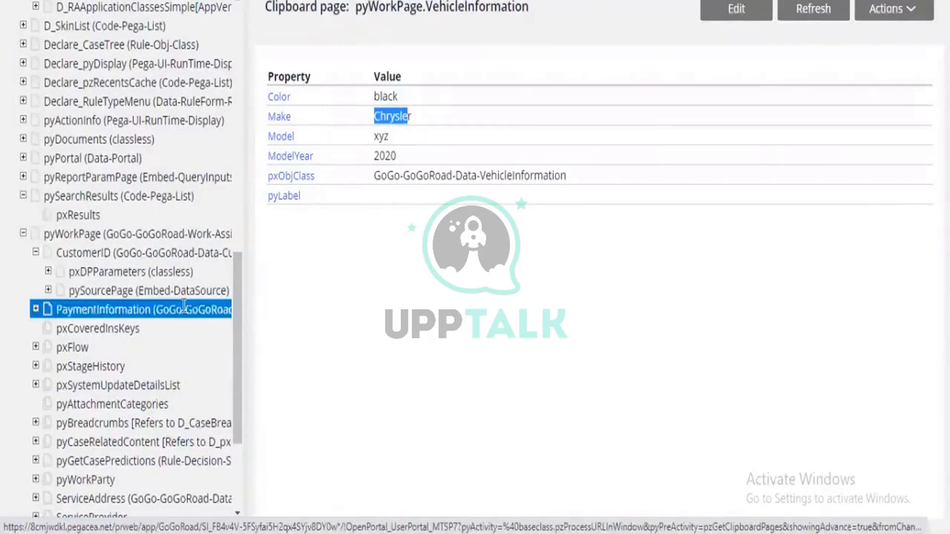
left_click(78, 204)
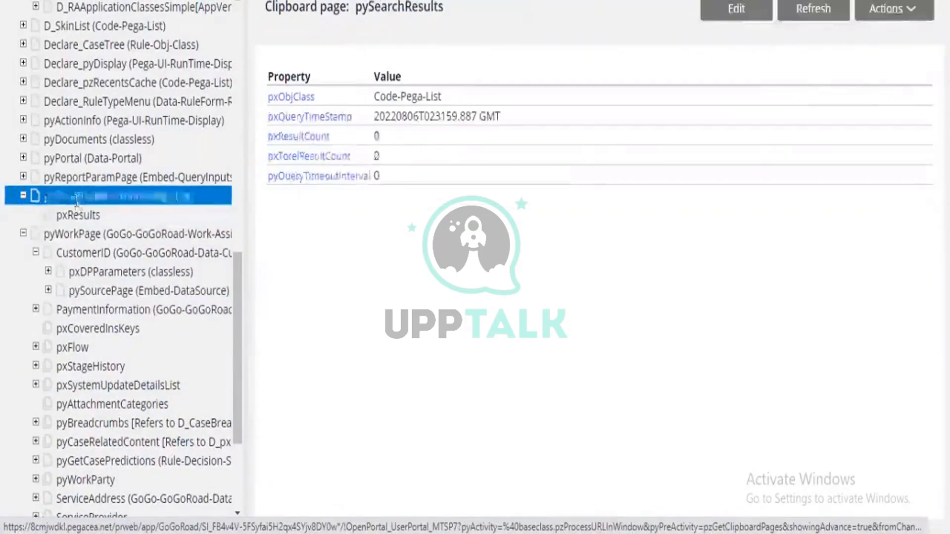
left_click(76, 217)
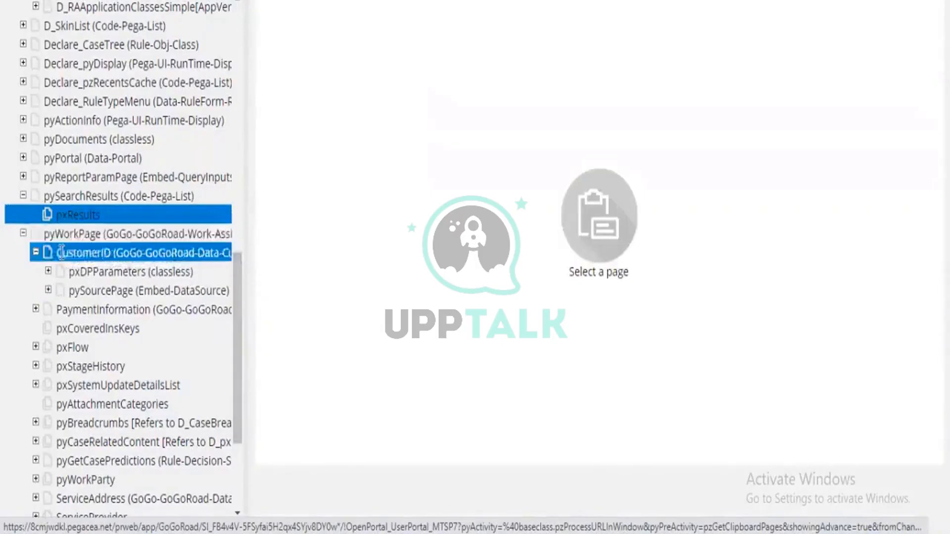
Expand the D_SkinList page and its pySourcePage to check for nested pages
scroll(44, 212, "up", 5)
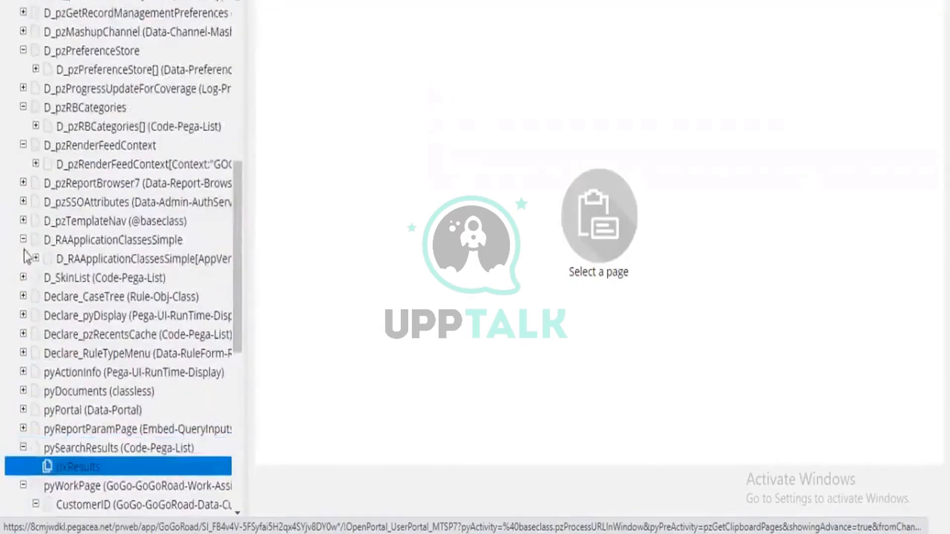
left_click(23, 278)
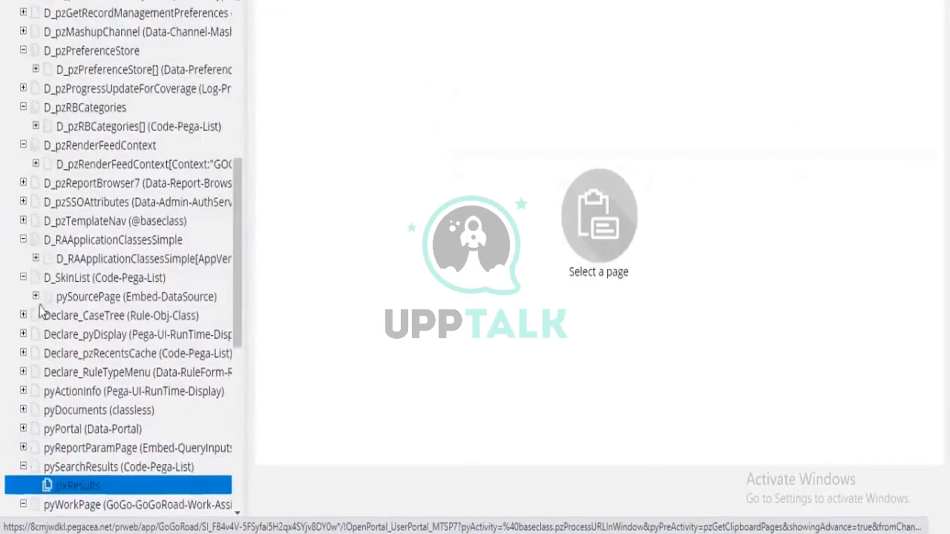
left_click(35, 297)
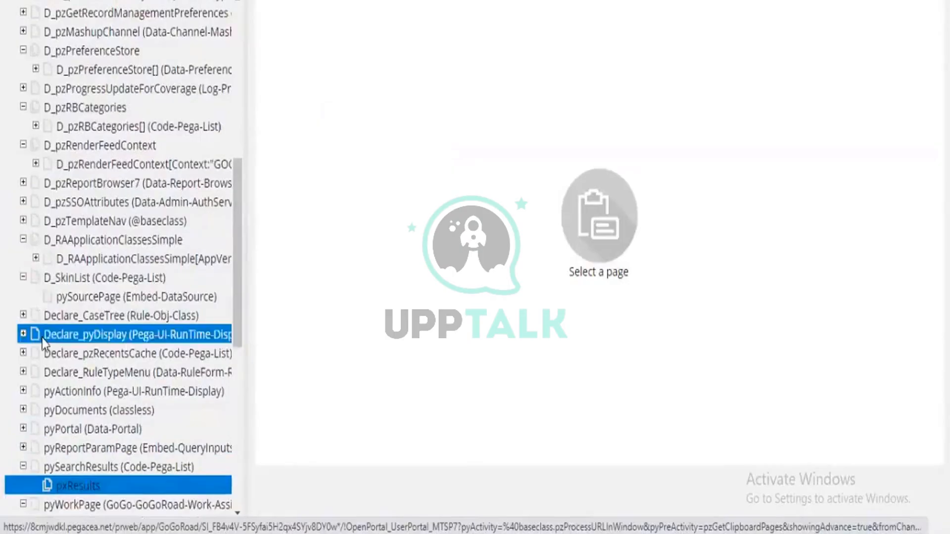
left_click(53, 279)
Look through the User Pages tree for further pages and lists, and view the CustomerID page under pyWorkPage
scroll(53, 280, "down", 5)
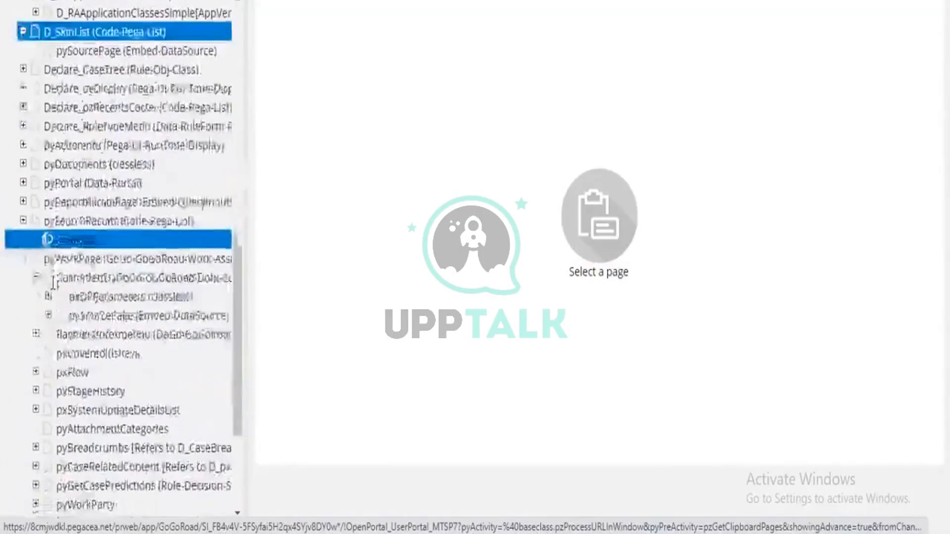
scroll(34, 221, "up", 6)
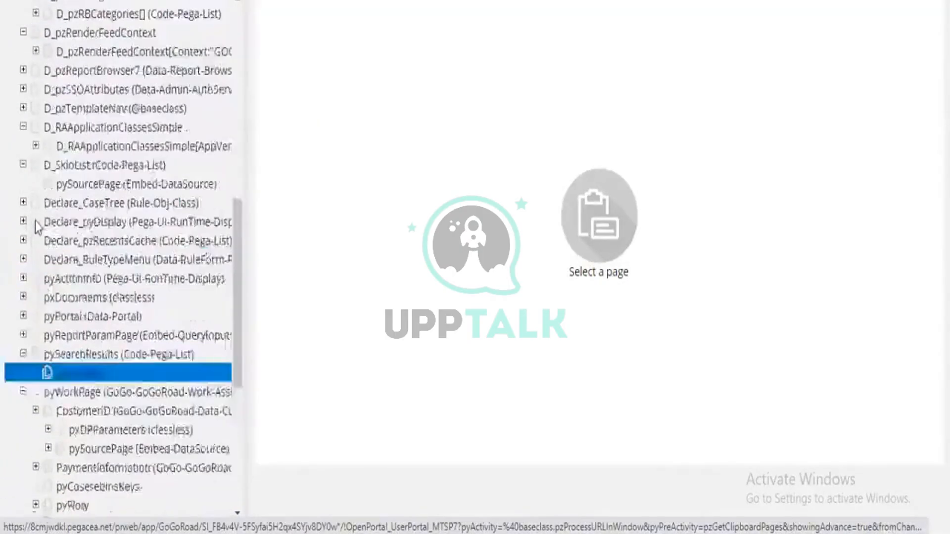
scroll(36, 226, "up", 4)
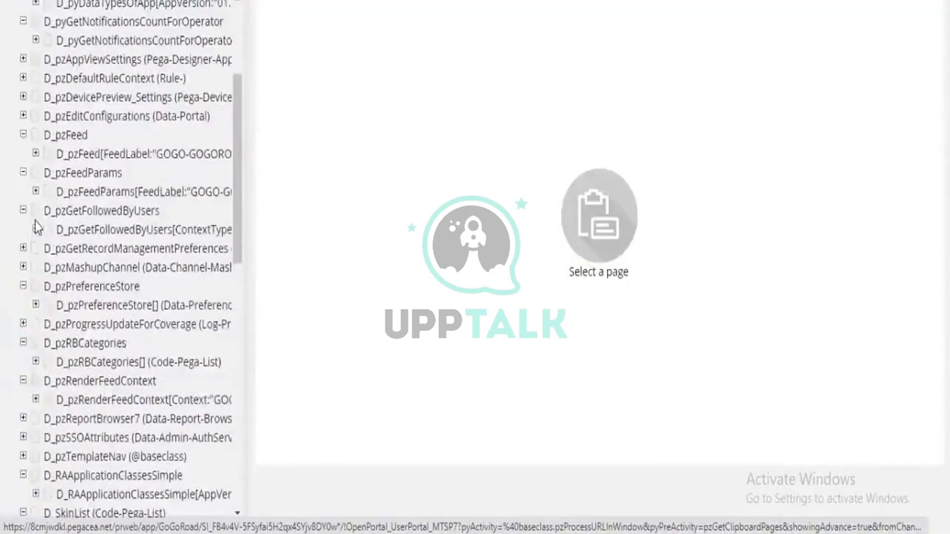
scroll(35, 221, "up", 4)
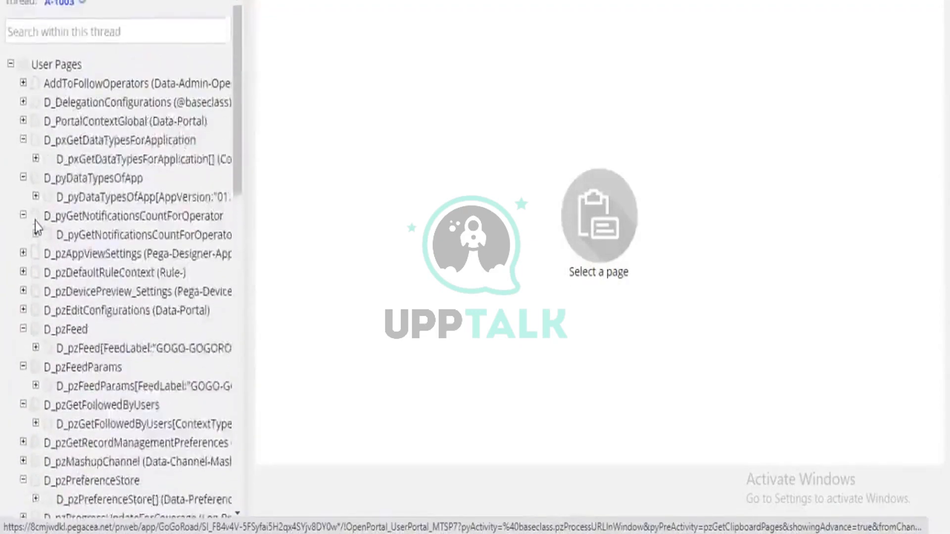
scroll(34, 221, "down", 12)
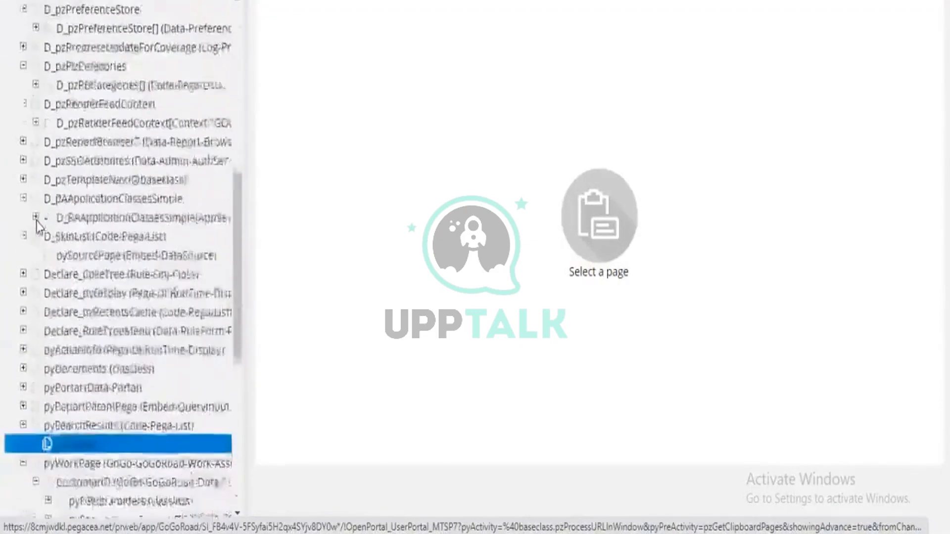
scroll(37, 225, "down", 5)
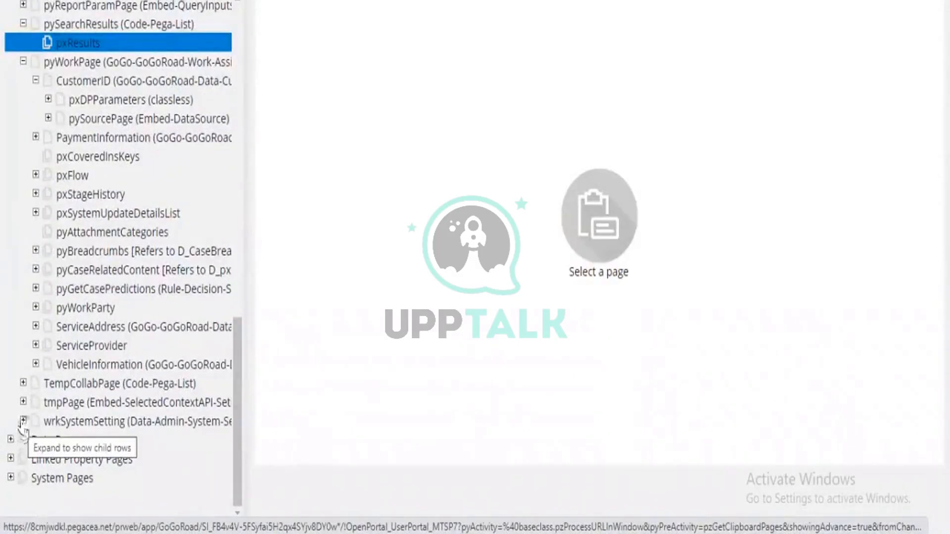
left_click(61, 311)
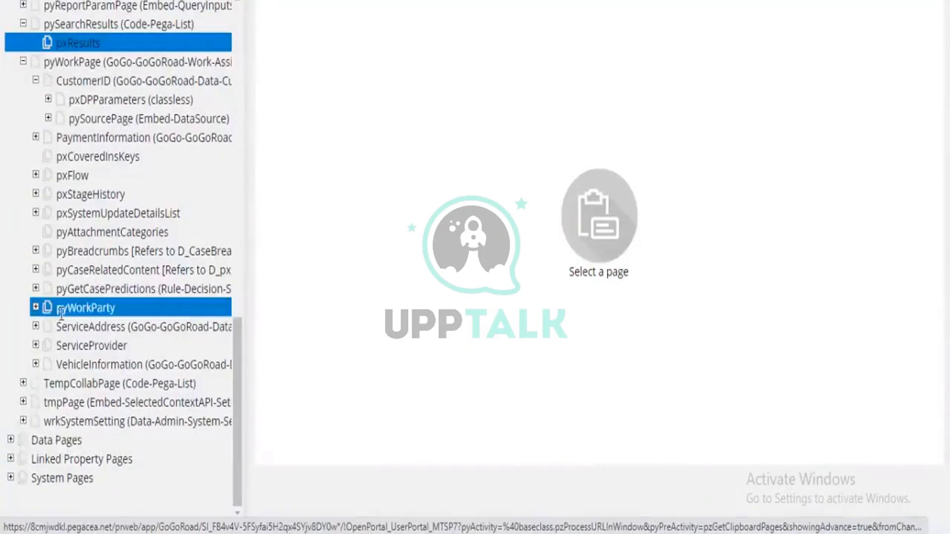
left_click(128, 100)
left_click(140, 81)
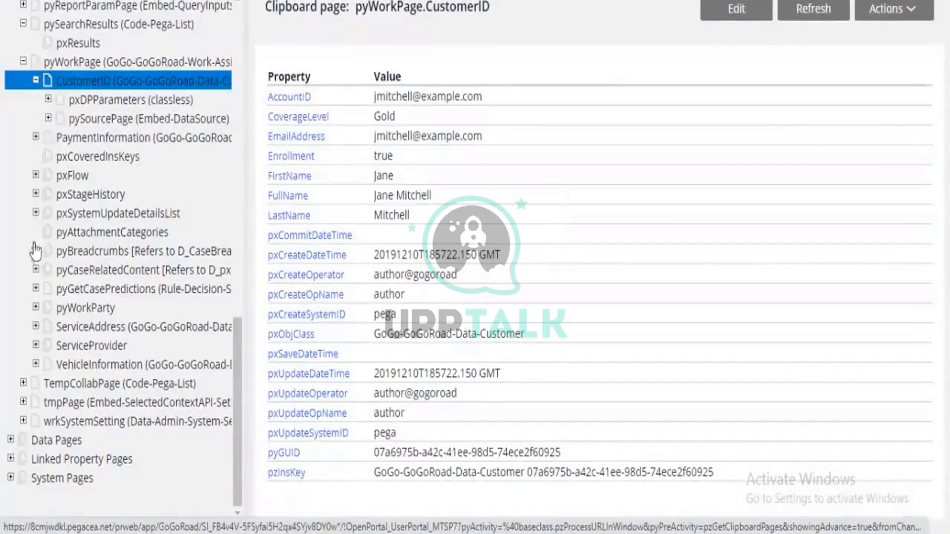
Check pyGetCasePredictions and pyWorkParty under pyWorkPage for child pages, and view the VehicleInformation page
left_click(35, 289)
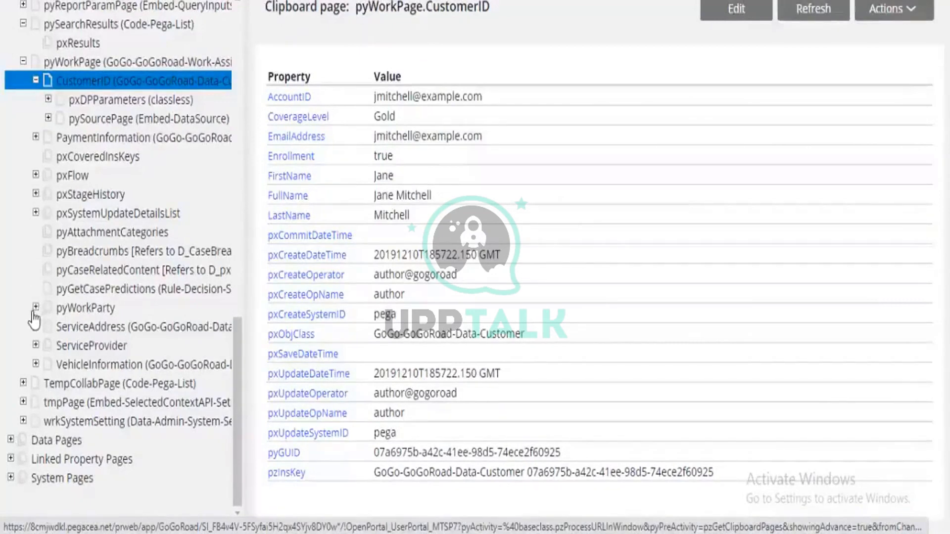
left_click(34, 309)
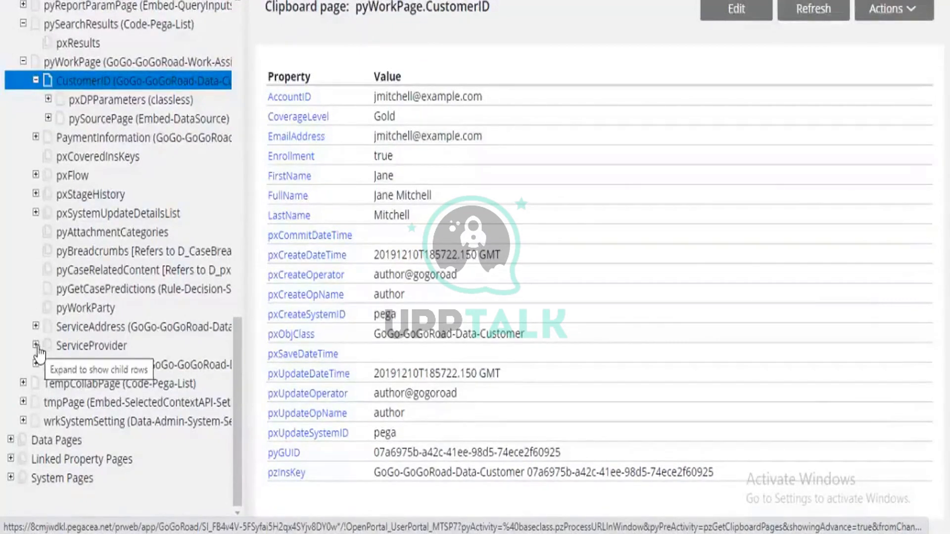
left_click(69, 364)
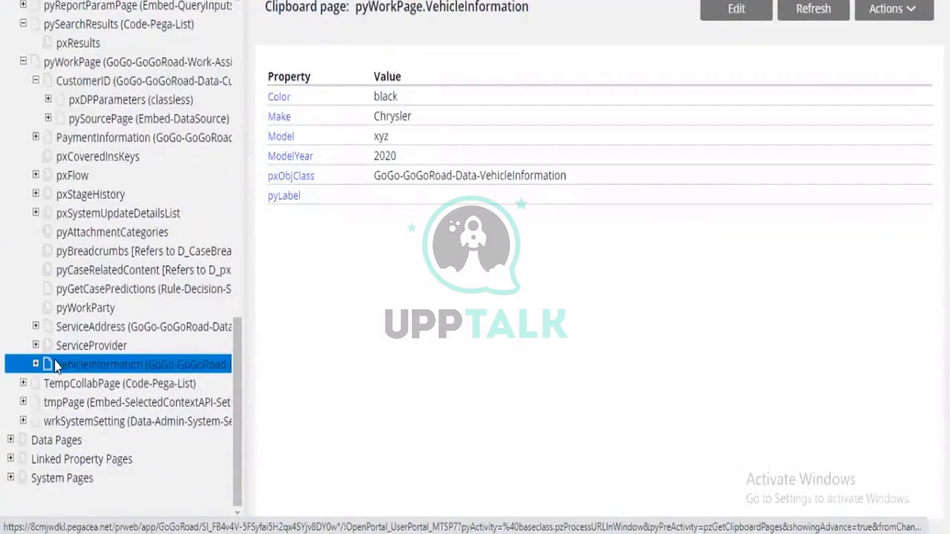
Expand the Data Pages group, look over the page tree, and widen it so the full page names fit
left_click(10, 441)
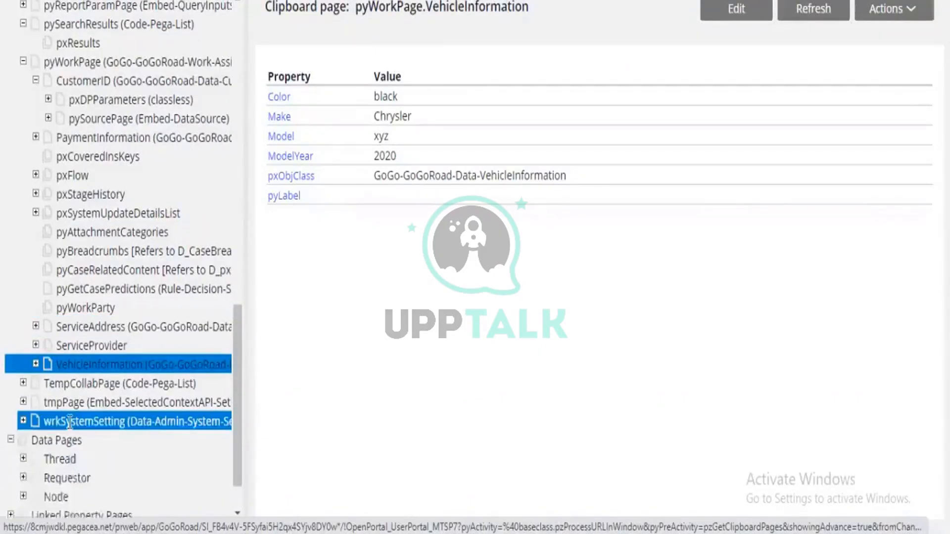
scroll(20, 426, "down", 1)
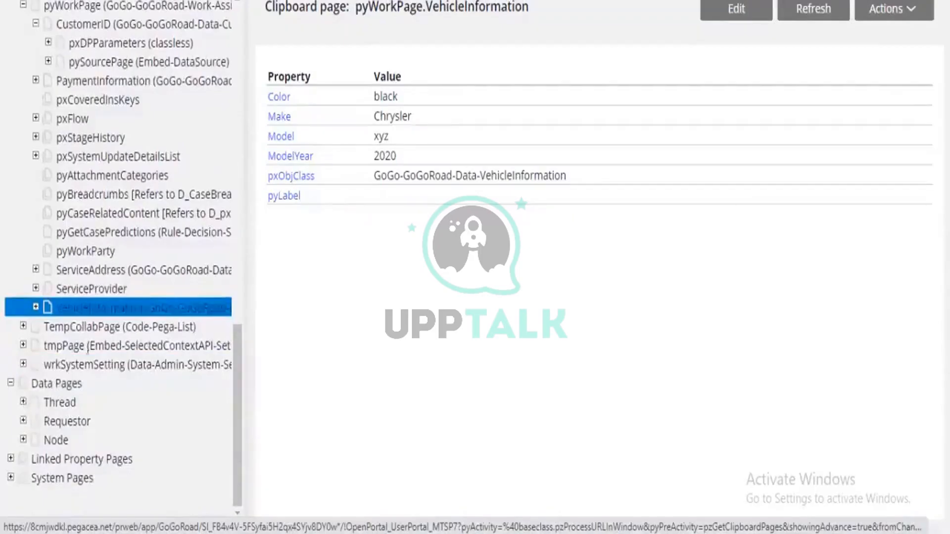
left_click(23, 401)
scroll(88, 348, "down", 10)
scroll(88, 349, "up", 2)
left_click(88, 348)
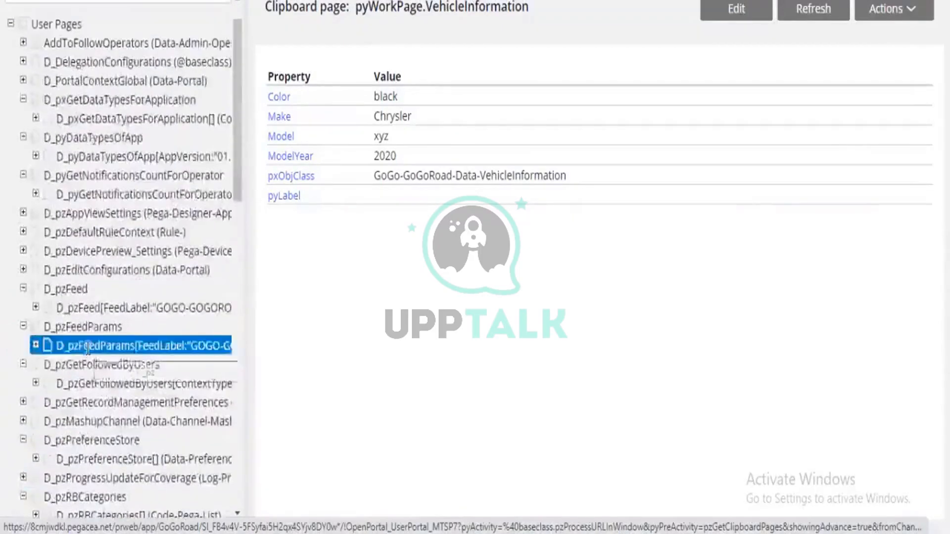
scroll(88, 348, "up", 1)
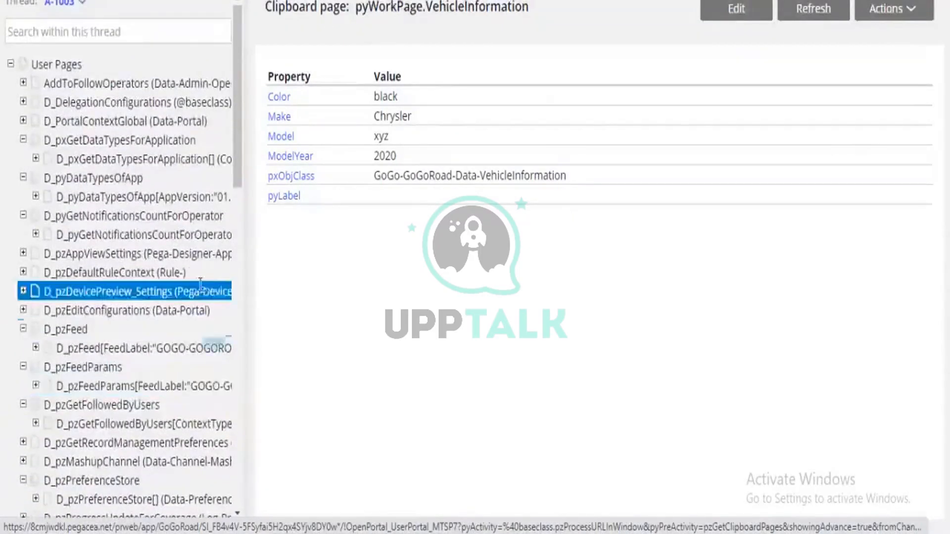
left_click_drag(246, 283, 378, 297)
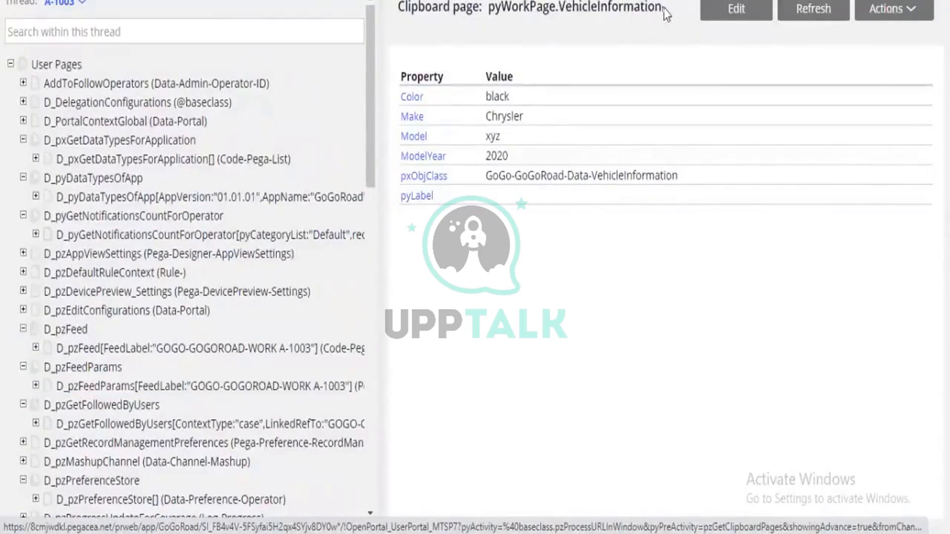
Copy the page name pyWorkPage.VehicleInformation into the text notes below the "Singlepage page list" line, breaking it after "pyWorkPage."
left_click_drag(667, 13, 485, 19)
key("ctrl+c")
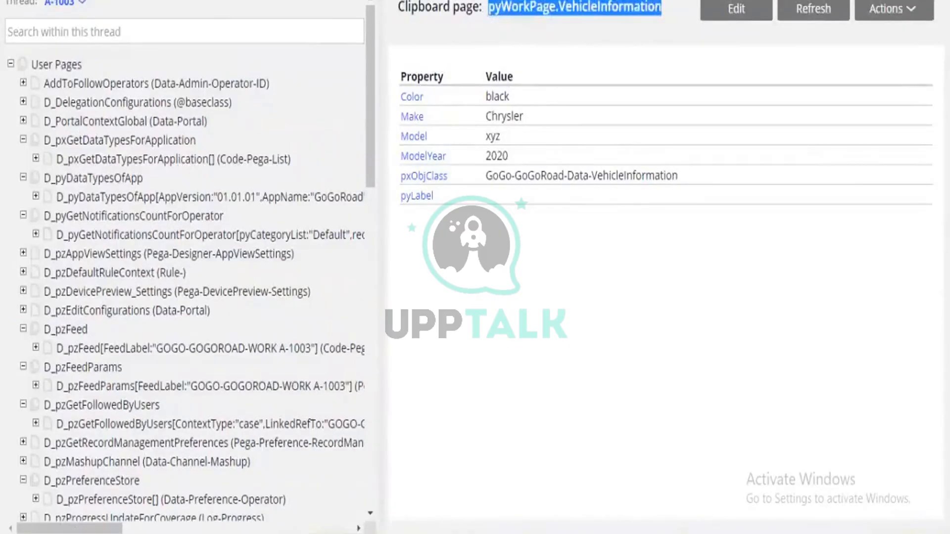
key("alt+Tab")
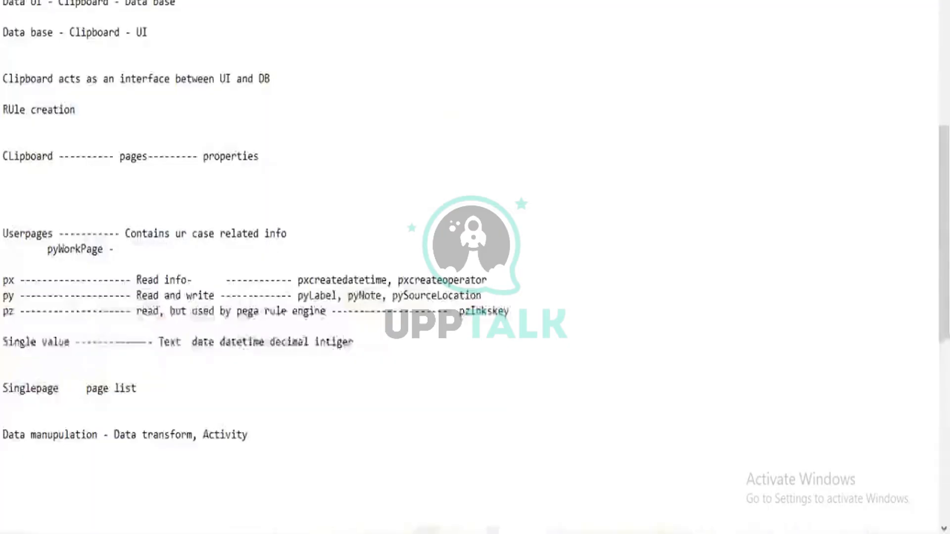
left_click(270, 438)
left_click(249, 393)
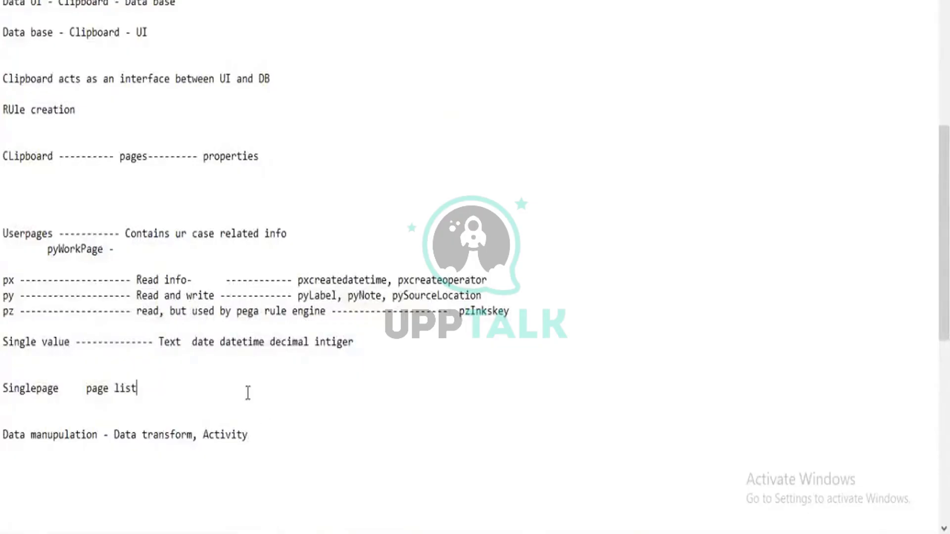
key("Return")
key("Return")
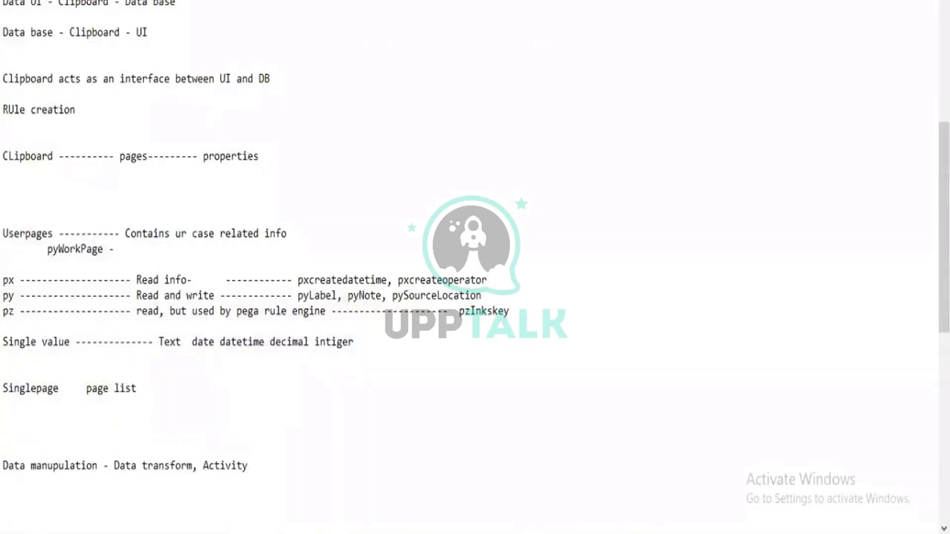
key("ctrl+v")
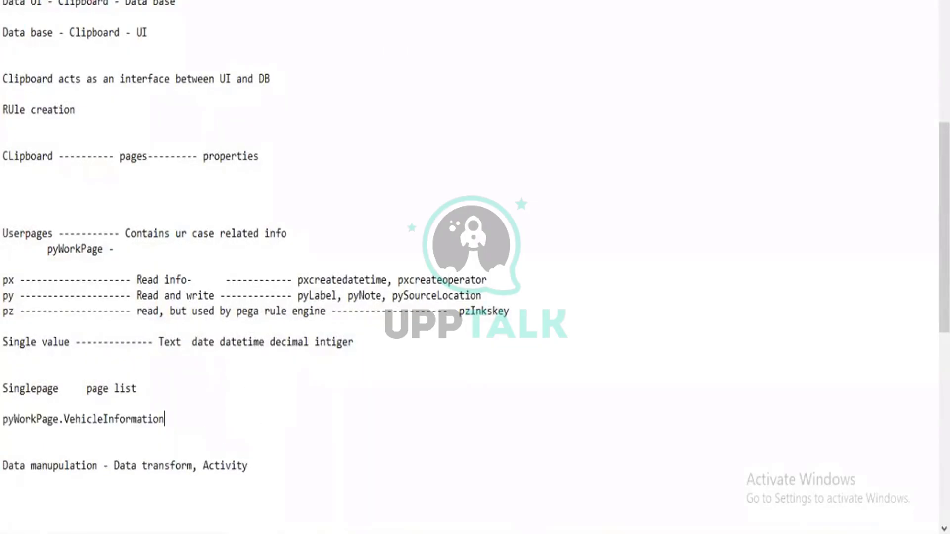
left_click(63, 418)
key("Return")
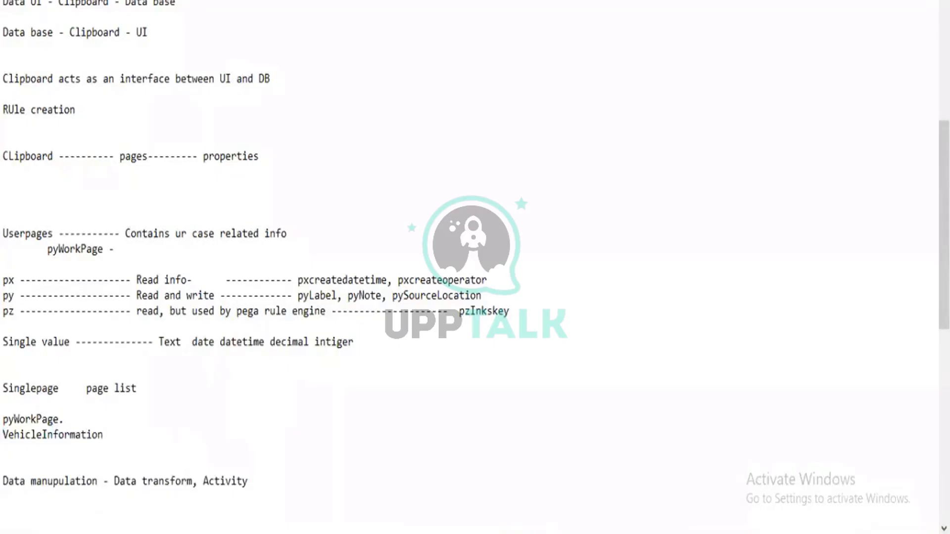
Add the lines "pxResults" and "pxResults(1)" below VehicleInformation in the notes
left_click(114, 434)
key("Return")
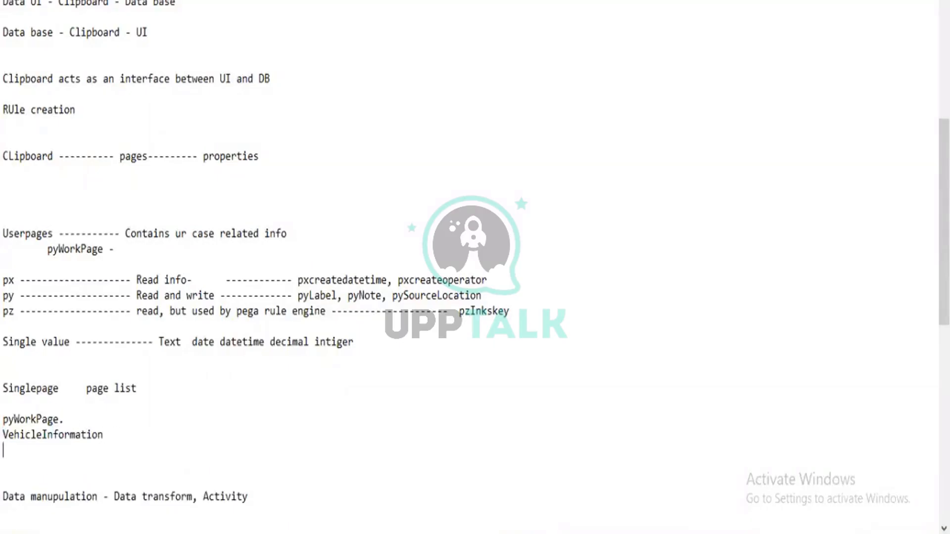
type("pxResults")
key("Return")
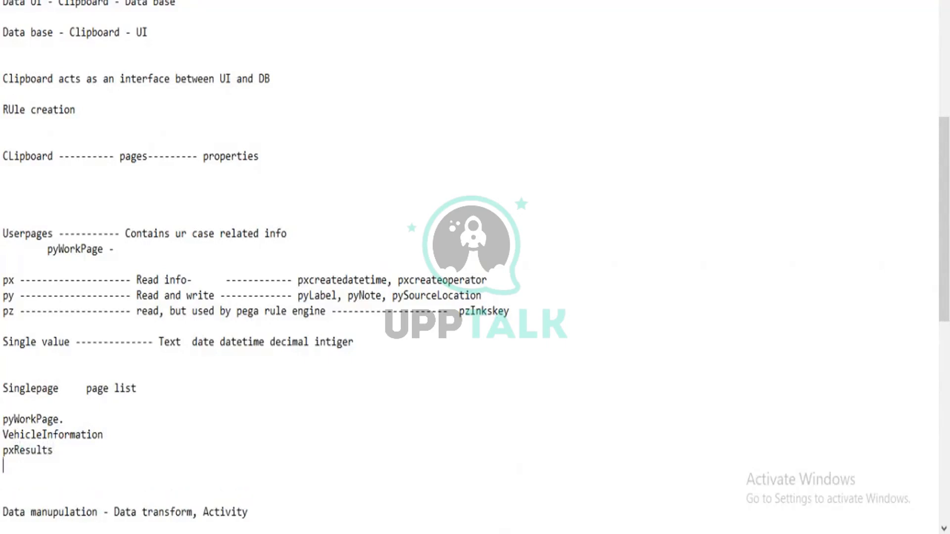
type("pxResults()")
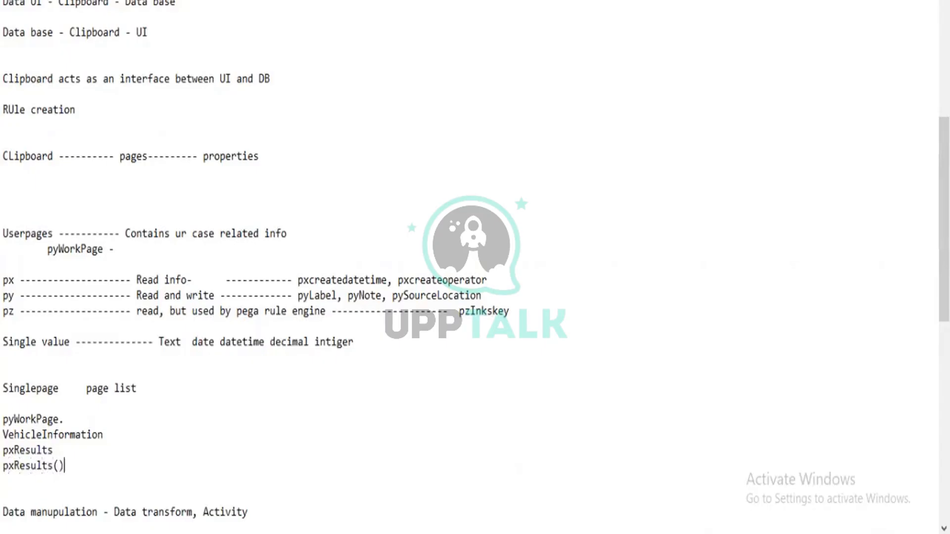
key("Left")
type("1")
key("Return")
Add the line "pxResults(2)" below pxResults(1), followed by a new empty line
type("px")
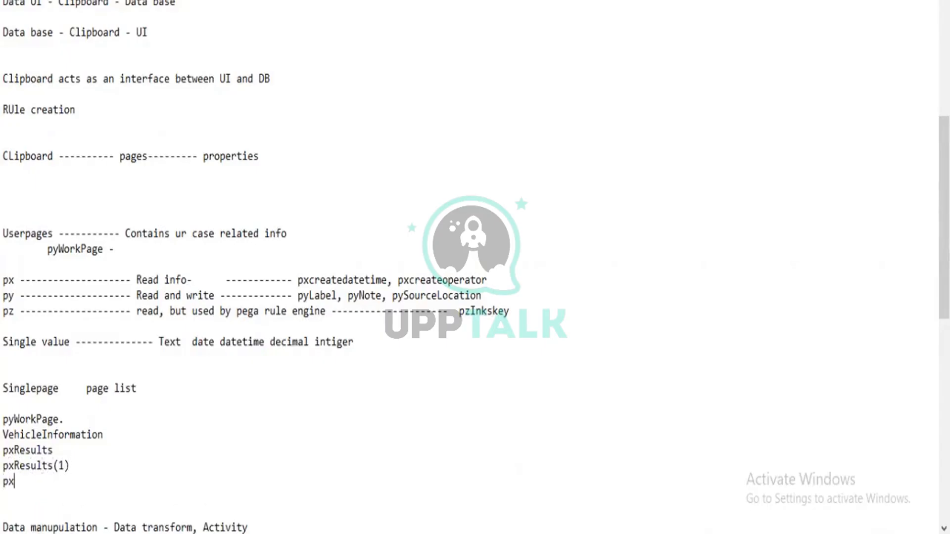
type("Result()")
key("Left")
type("2")
key("Left")
key("Left")
type("s")
key("Right")
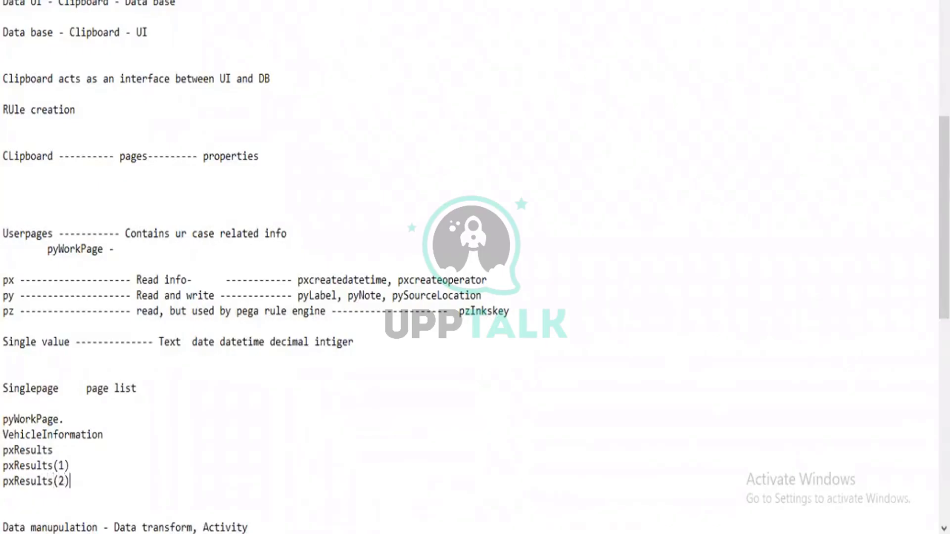
key("Return")
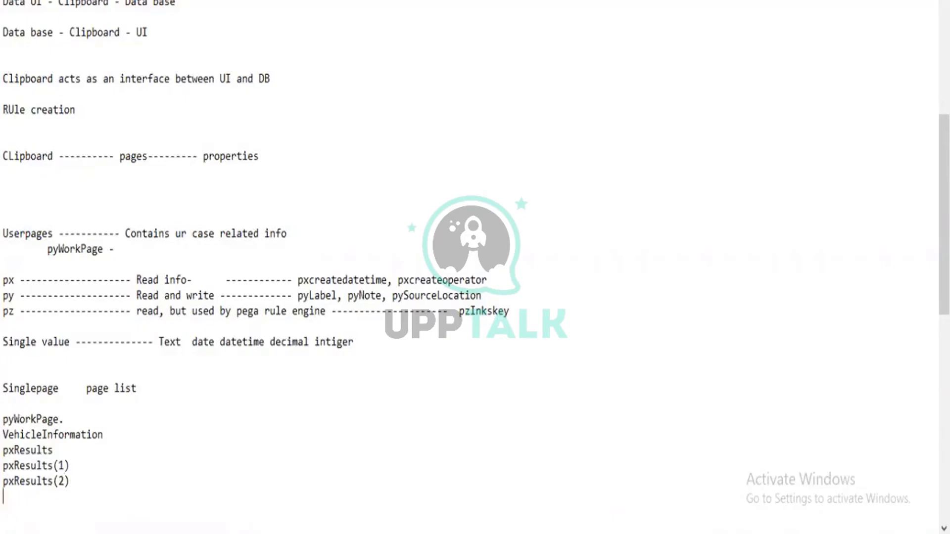
Switch back to the Pega clipboard, expand Declare_pzRecentsCache and its pyRecentListItems list, and point out the indexed entries
key("alt+Tab")
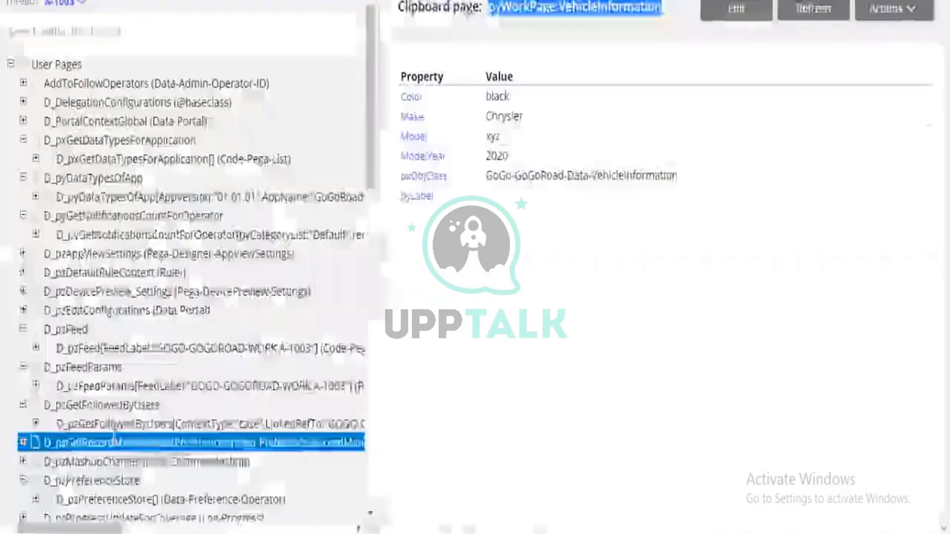
scroll(63, 396, "down", 15)
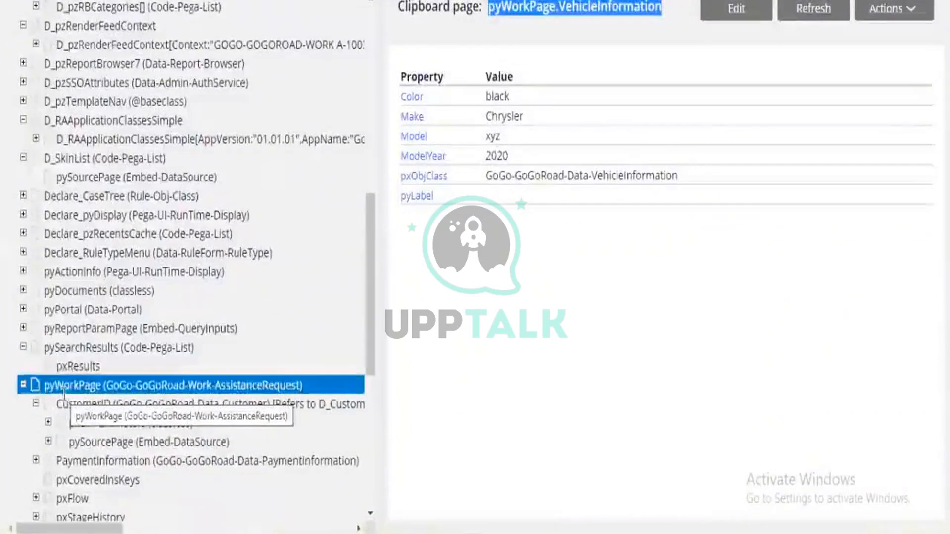
left_click(23, 233)
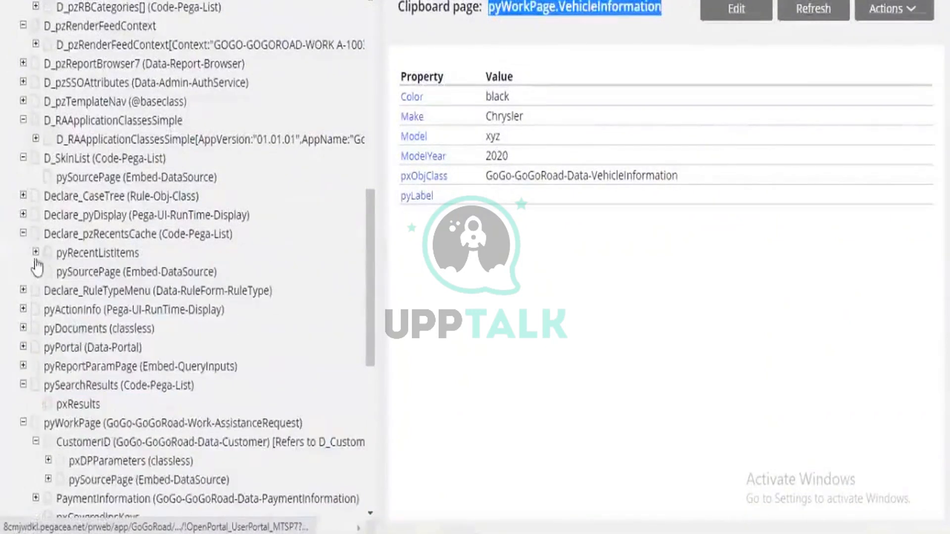
left_click(37, 258)
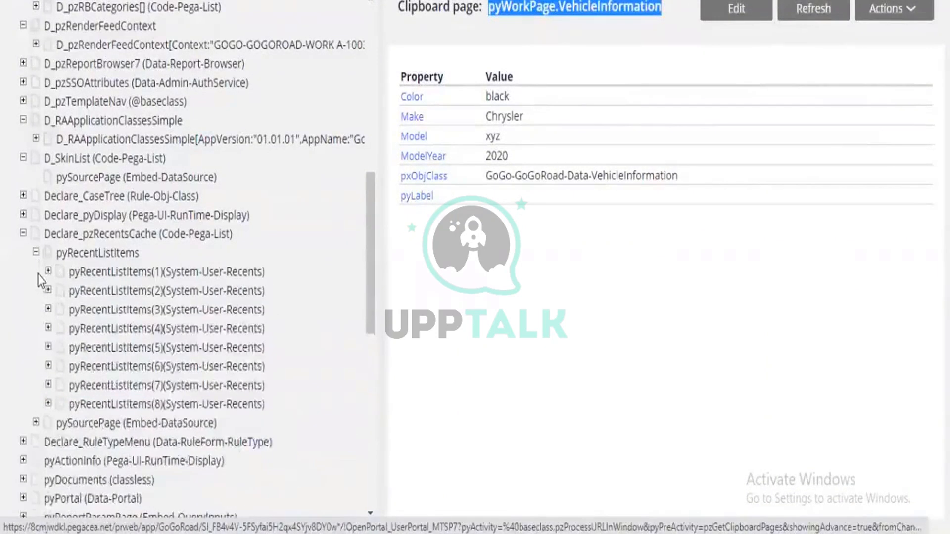
left_click(132, 273)
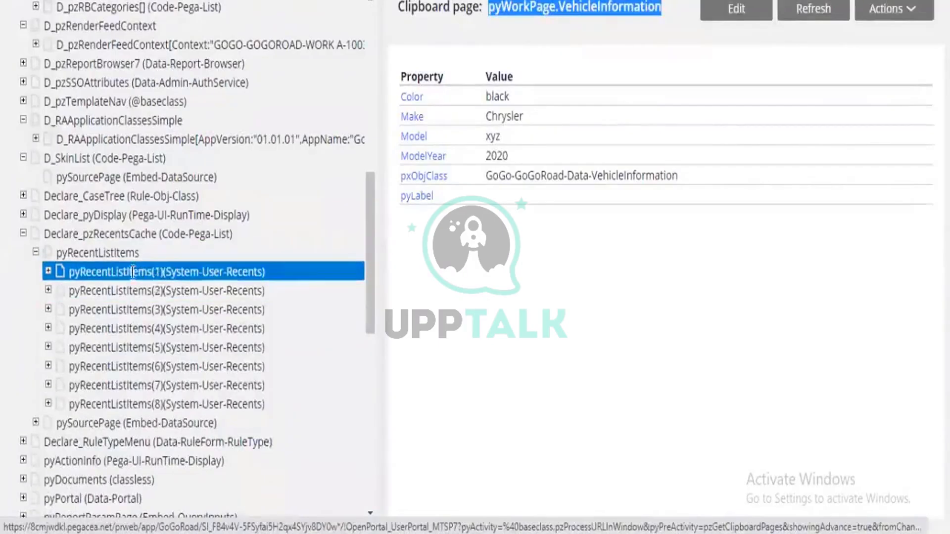
left_click(133, 348)
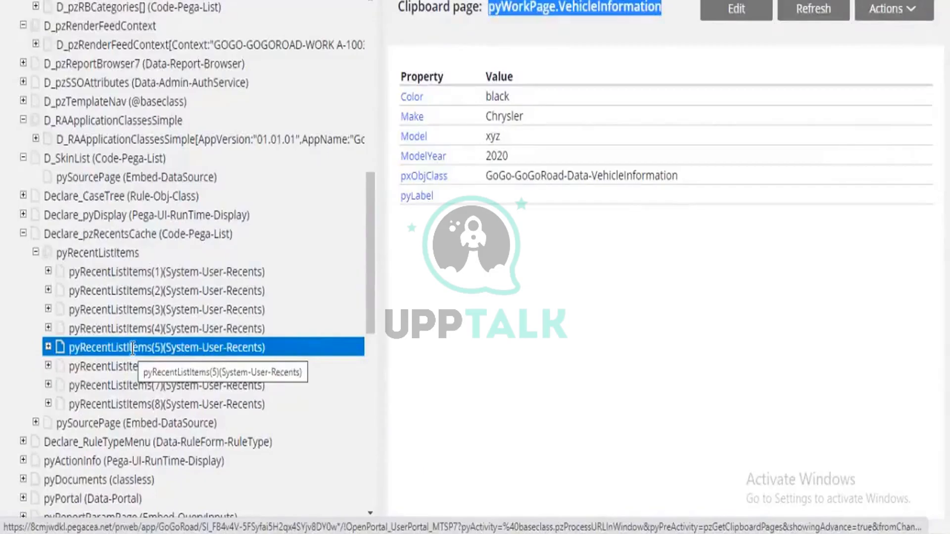
left_click(154, 271)
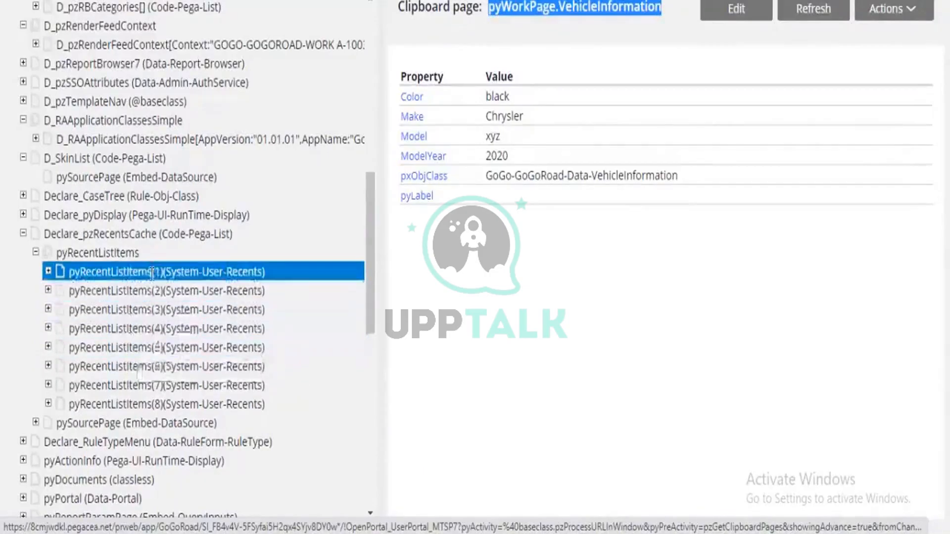
Inspect the properties of the Declare_pzRecentsCache page and of its entries pyRecentListItems(1) and pyRecentListItems(2), ending on pyRecentListItems(1)
left_click(157, 247)
left_click(164, 236)
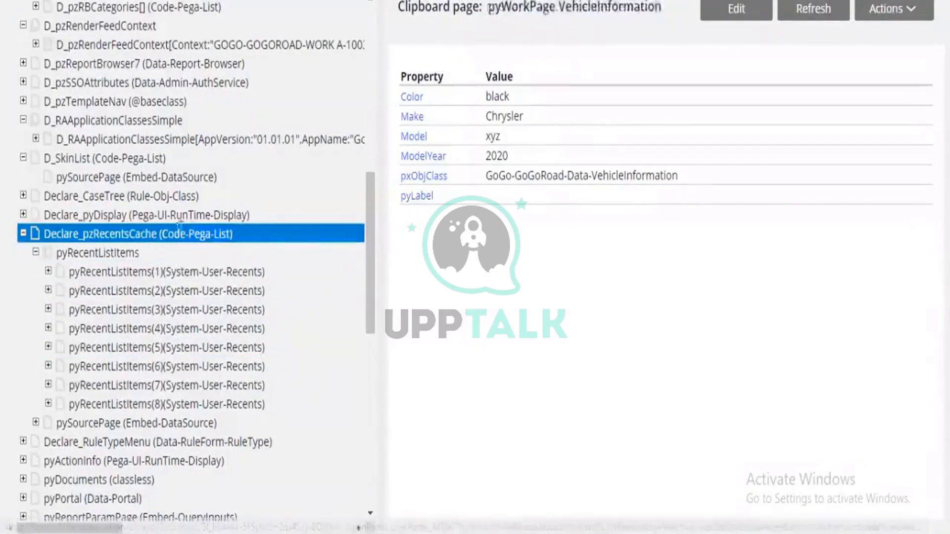
left_click(166, 236)
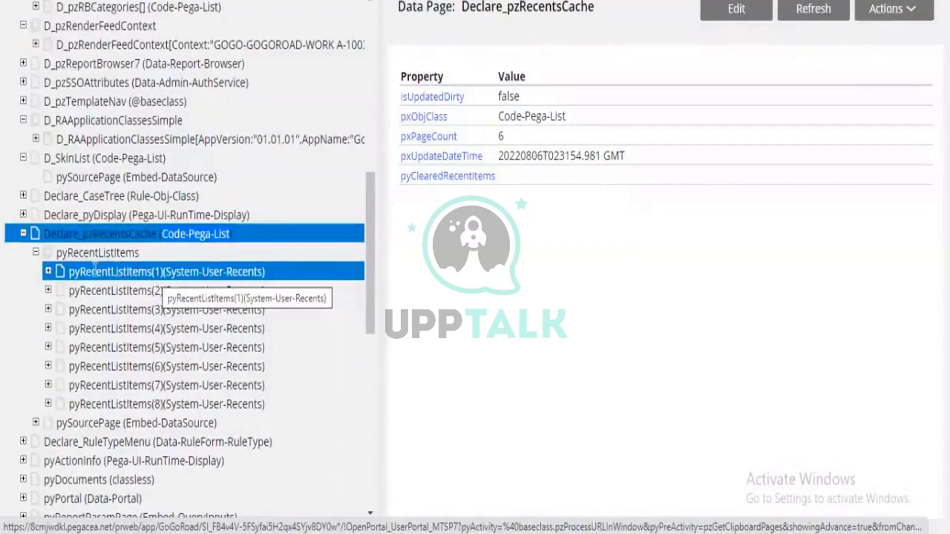
left_click(94, 269)
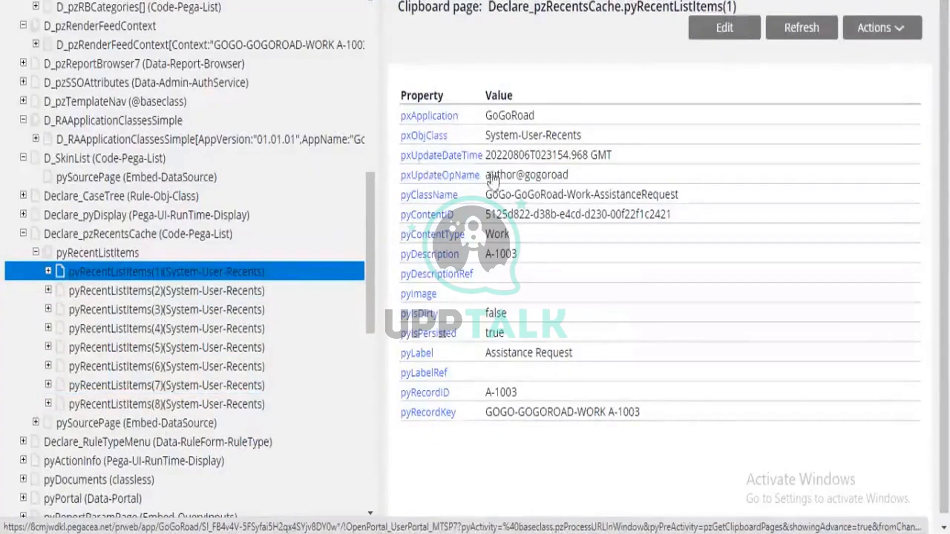
left_click(211, 292)
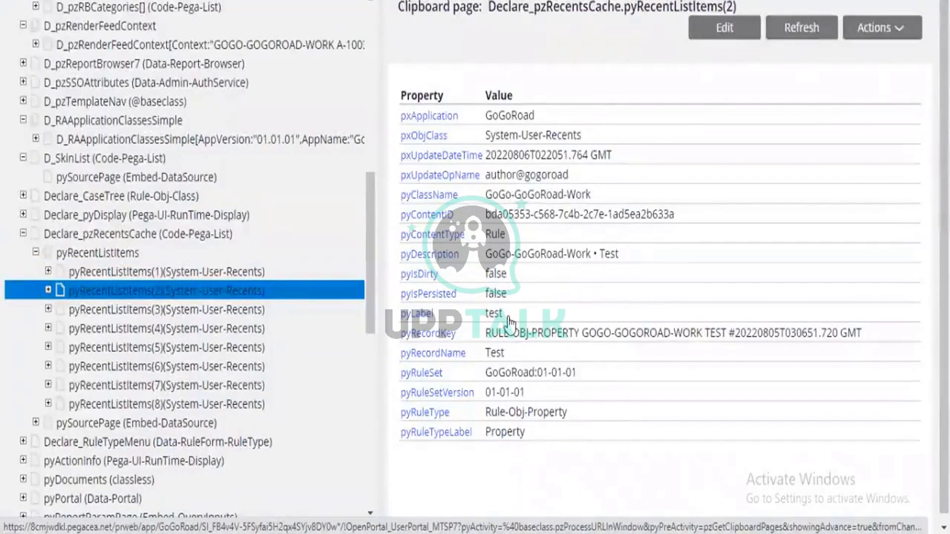
left_click(237, 275)
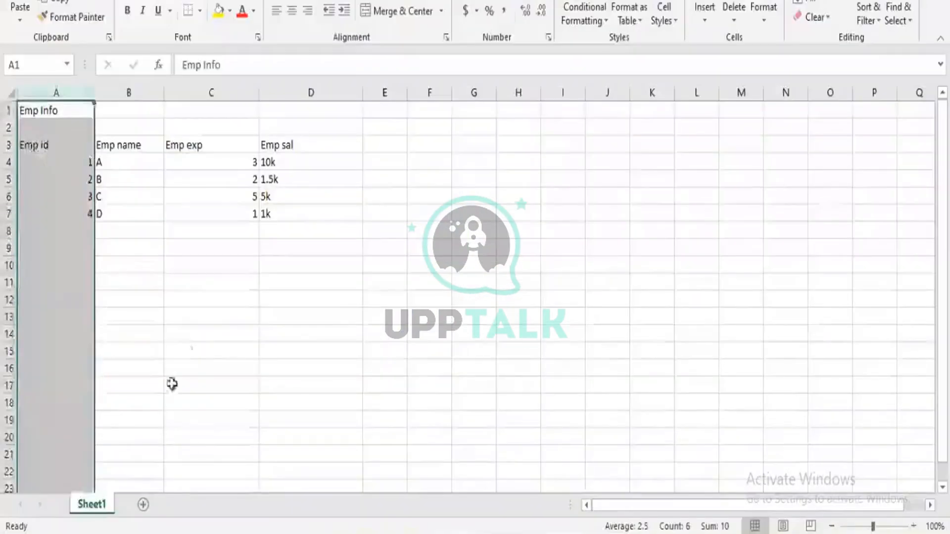
In the Excel Emp Info sheet, point out the Emp id and Emp name headers and the employee rows 4 to 6
left_click(108, 300)
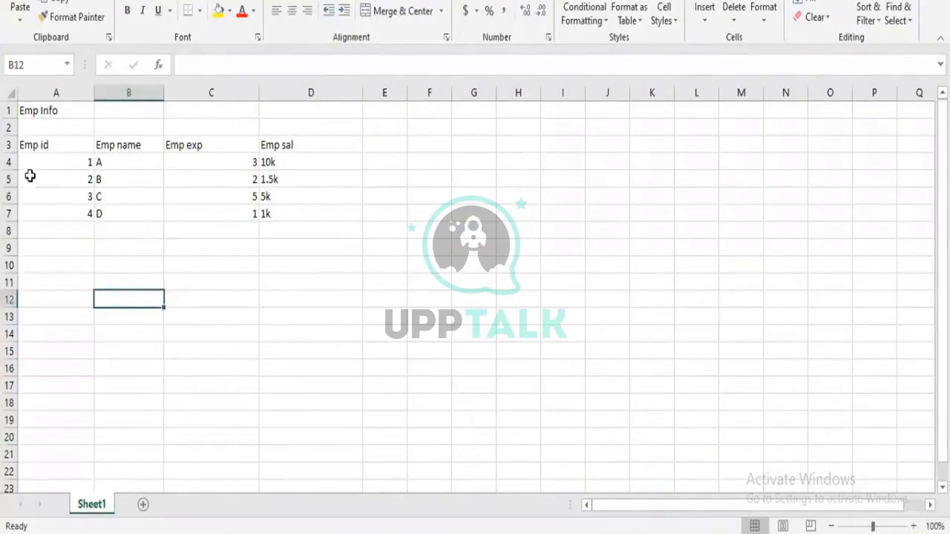
left_click(33, 149)
left_click(106, 150)
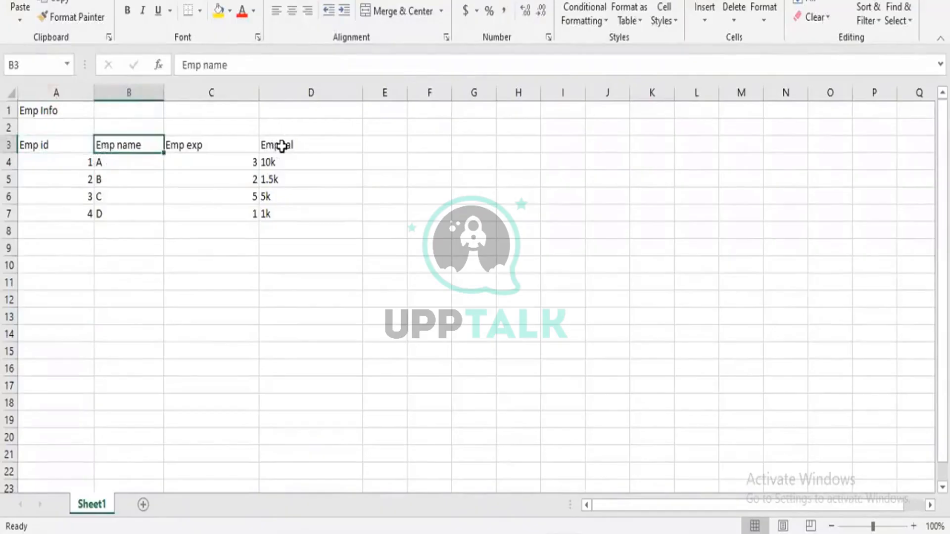
left_click(44, 151)
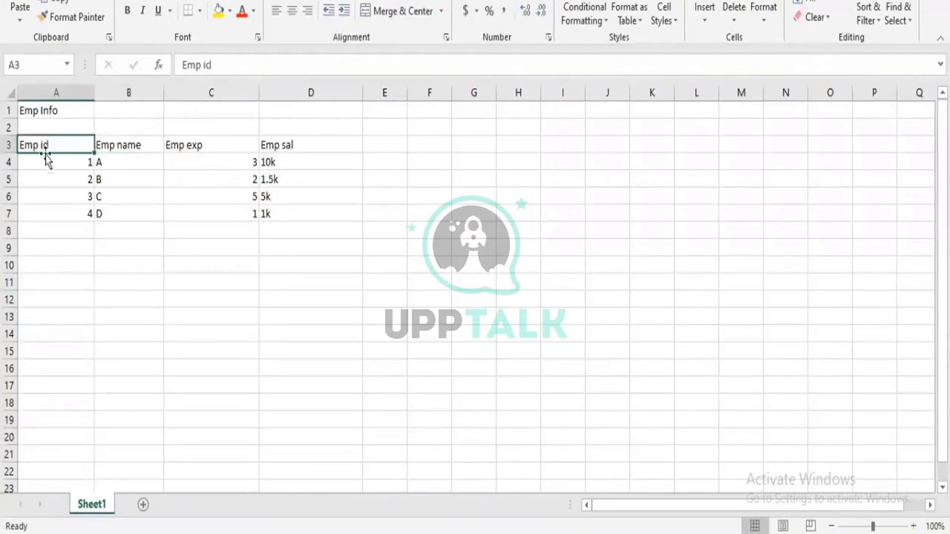
left_click(11, 162)
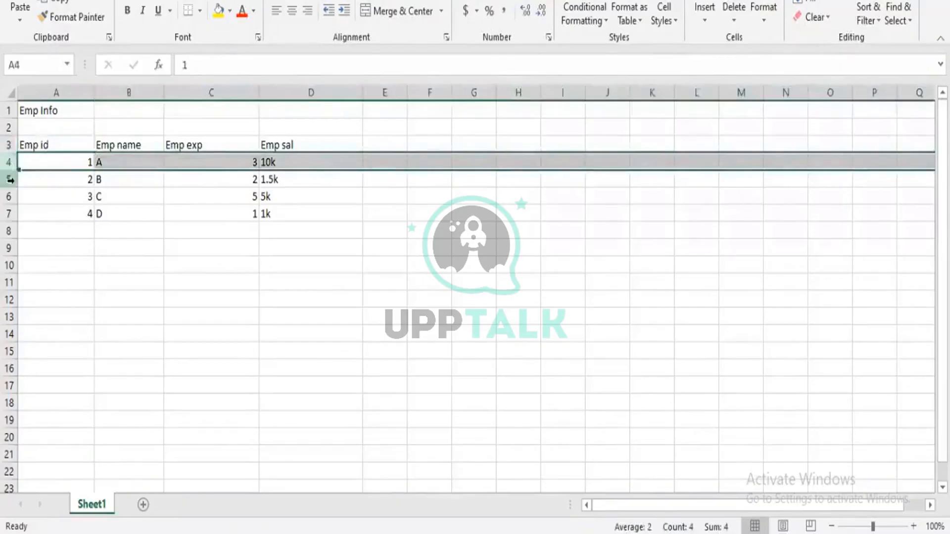
left_click_drag(9, 171, 9, 184)
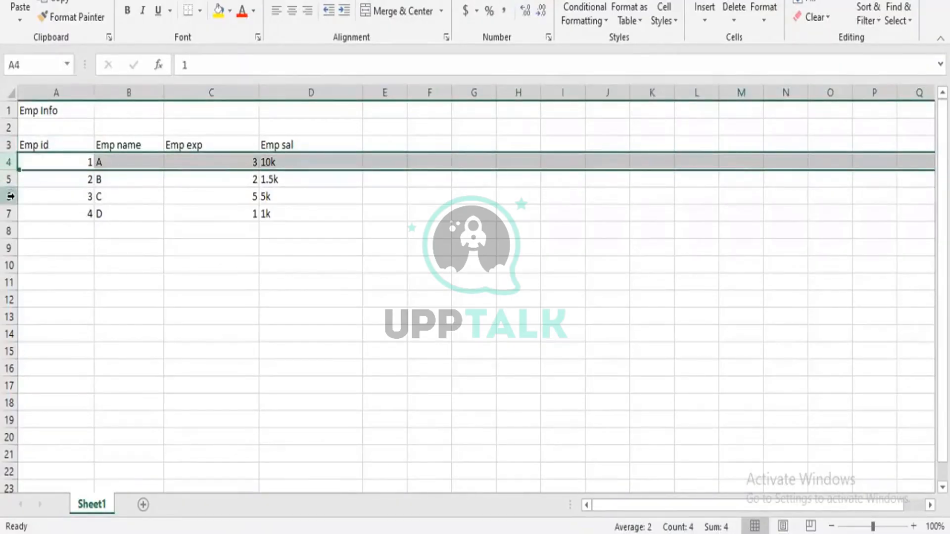
left_click(11, 197)
left_click(11, 179)
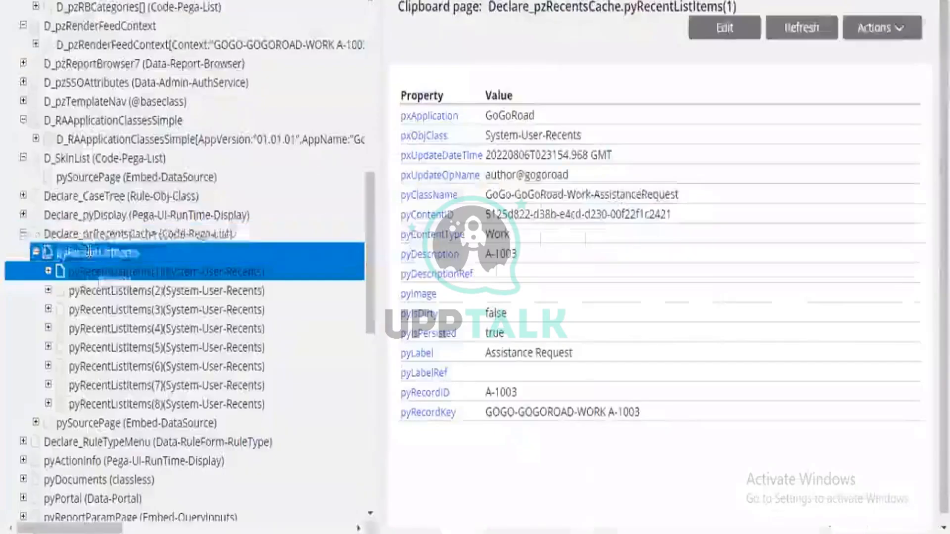
Back in the Pega clipboard, expand pxResults under D_pzRBCategories and inspect the properties of pxResults(1) and pxResults(2)
scroll(89, 252, "up", 2)
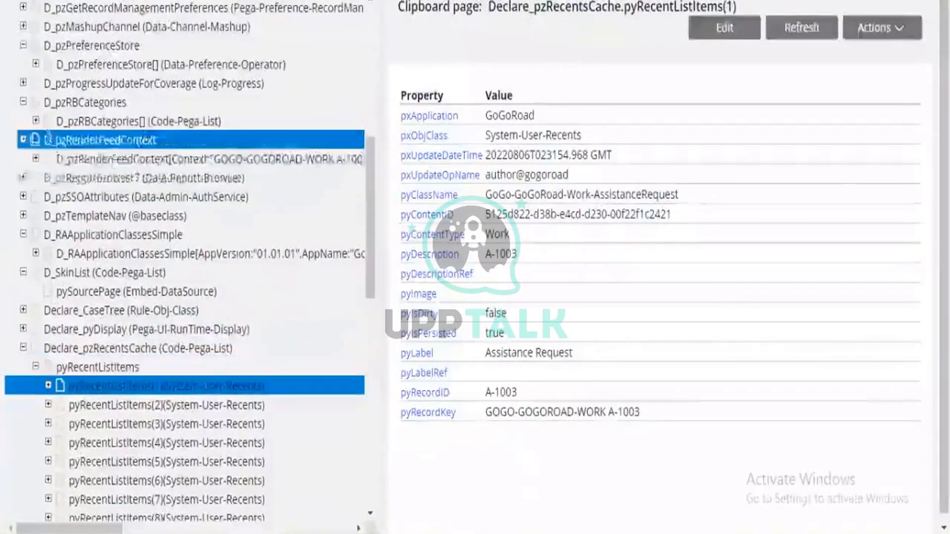
left_click(36, 121)
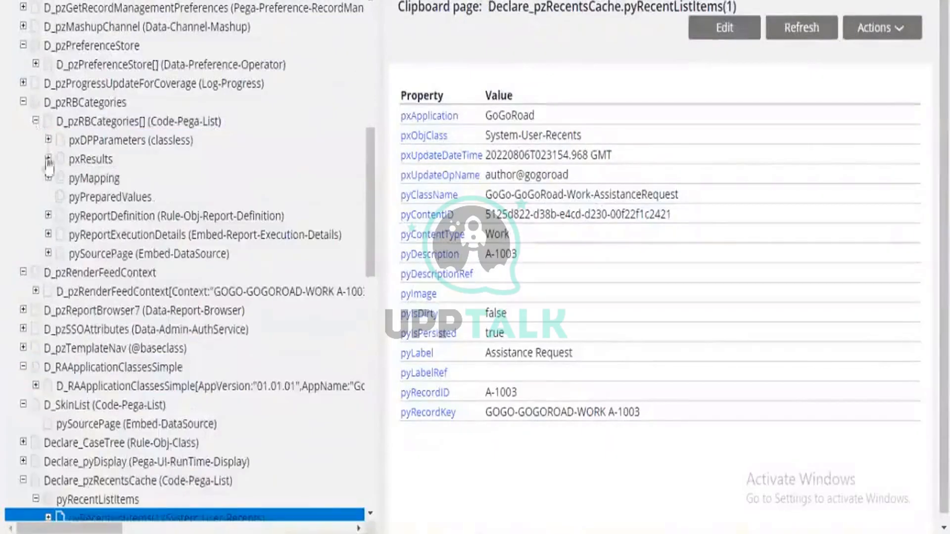
left_click(101, 158)
left_click(81, 122)
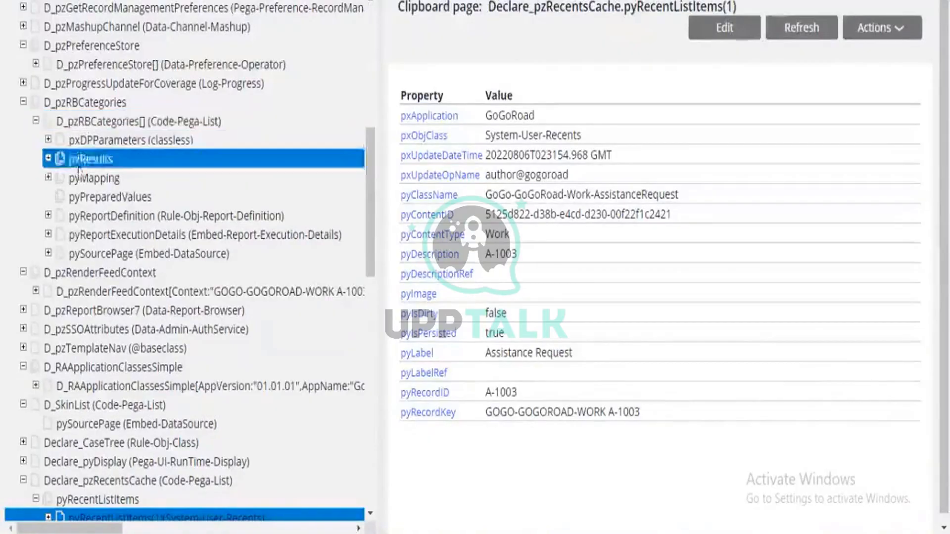
left_click(48, 158)
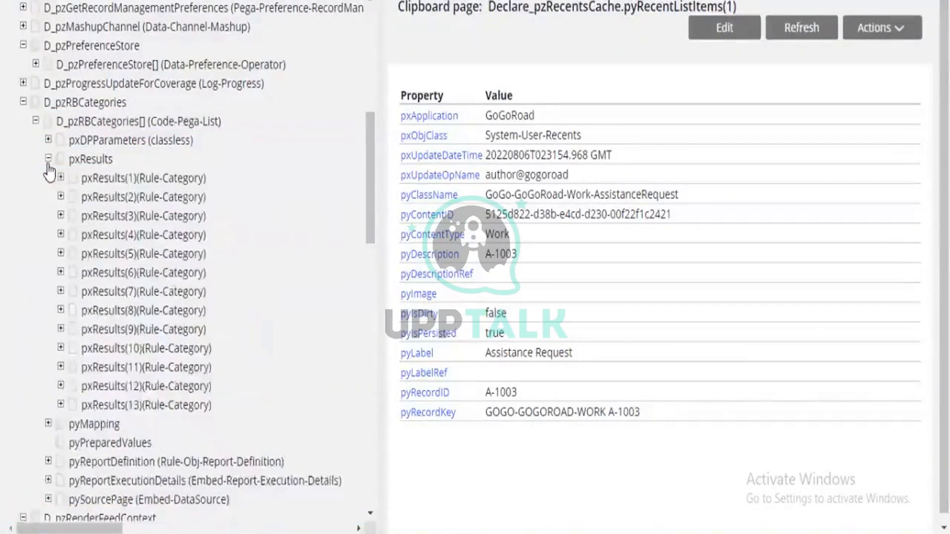
left_click(165, 179)
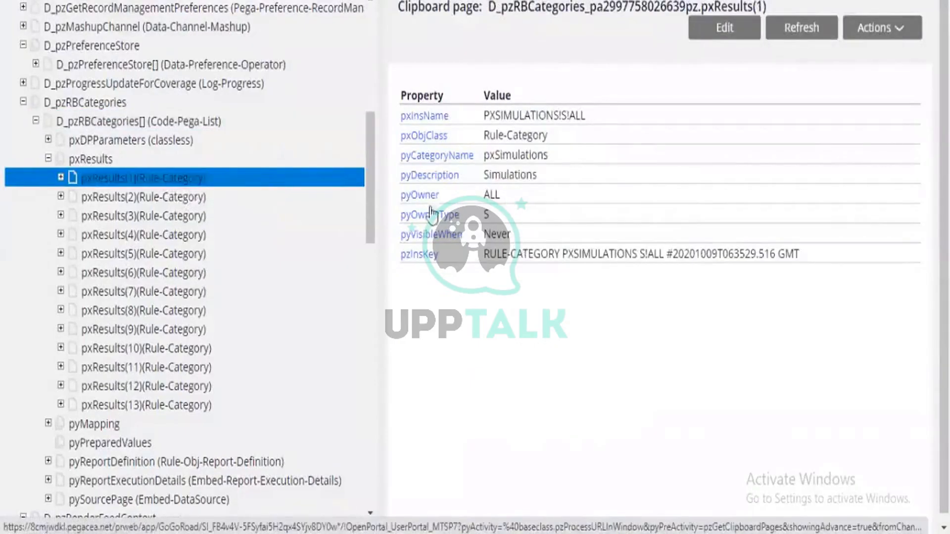
left_click(181, 197)
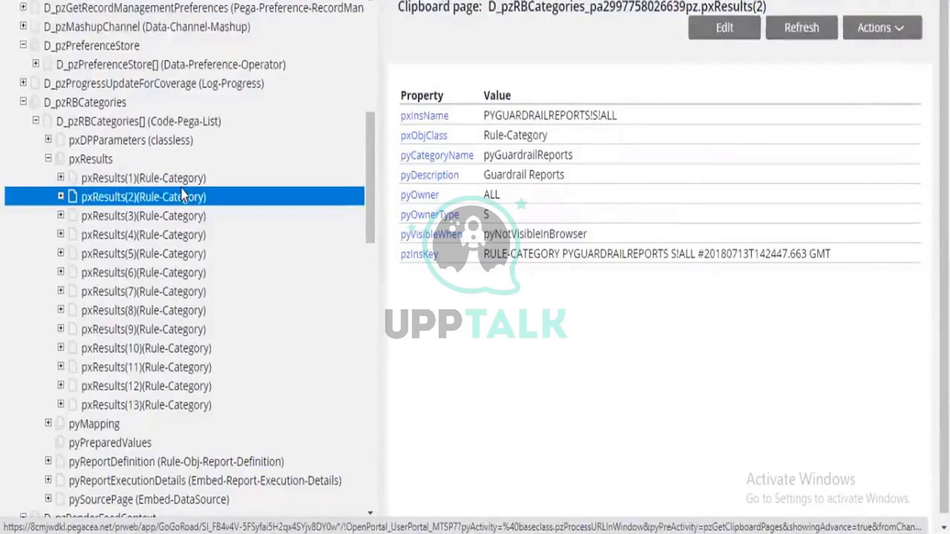
left_click(154, 369)
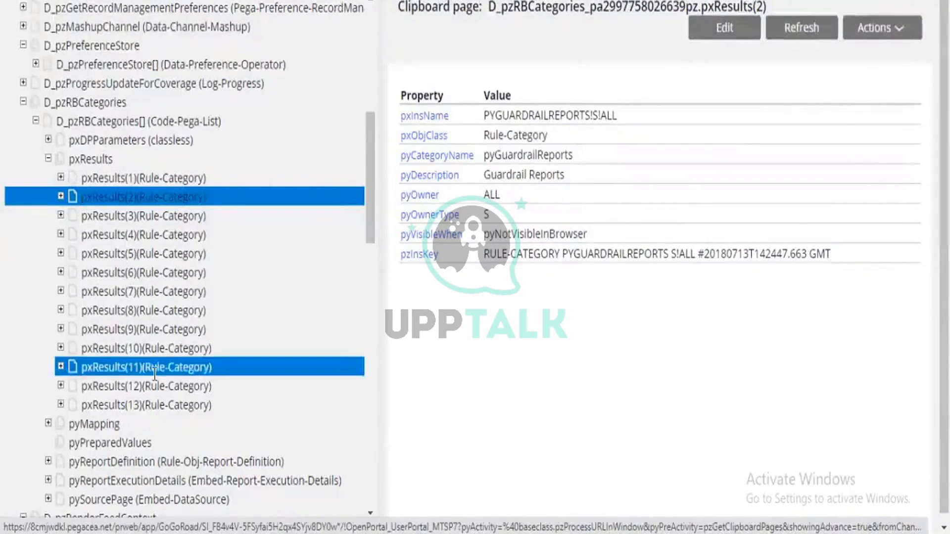
Display the VehicleInformation page under pyWorkPage as a single-page example and point out ServiceAddress
scroll(154, 374, "down", 6)
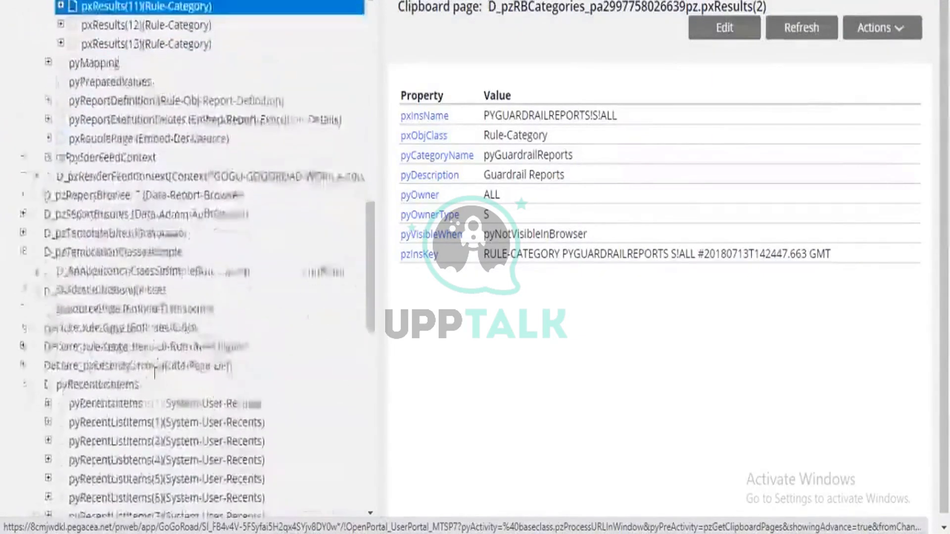
scroll(156, 382, "up", 1)
scroll(157, 385, "up", 6)
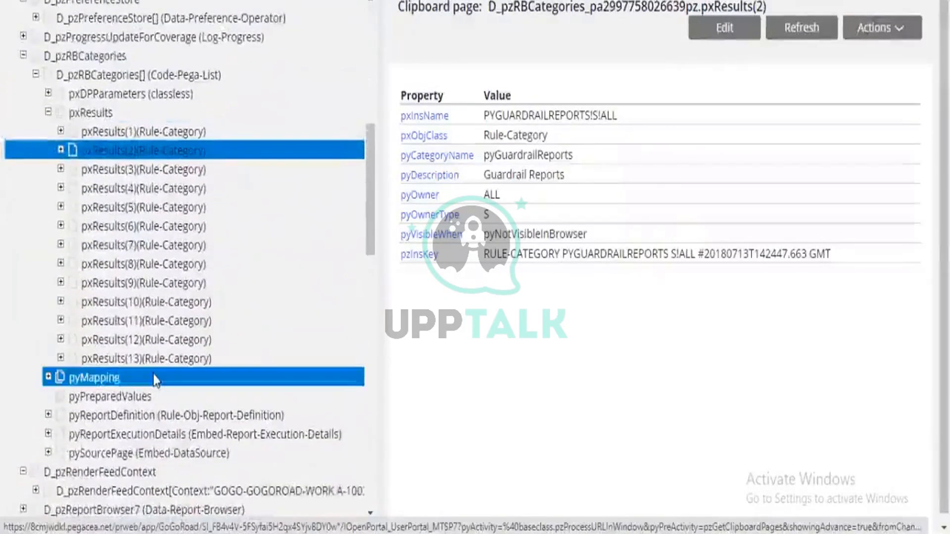
scroll(156, 380, "down", 15)
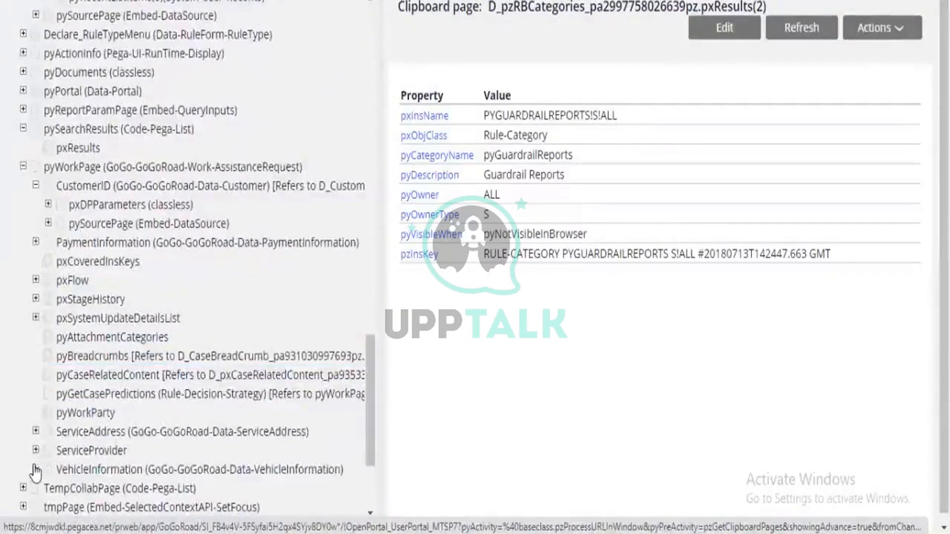
scroll(34, 396, "down", 4)
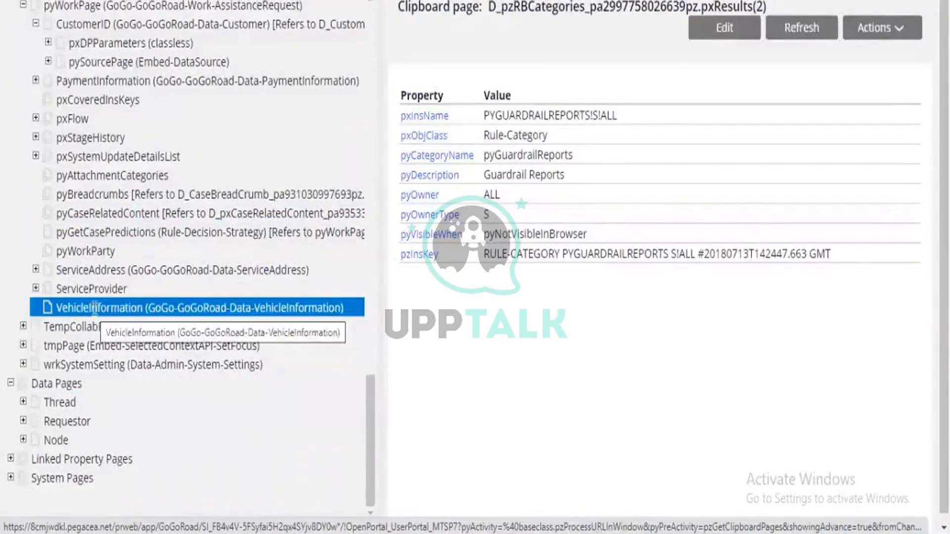
left_click(111, 309)
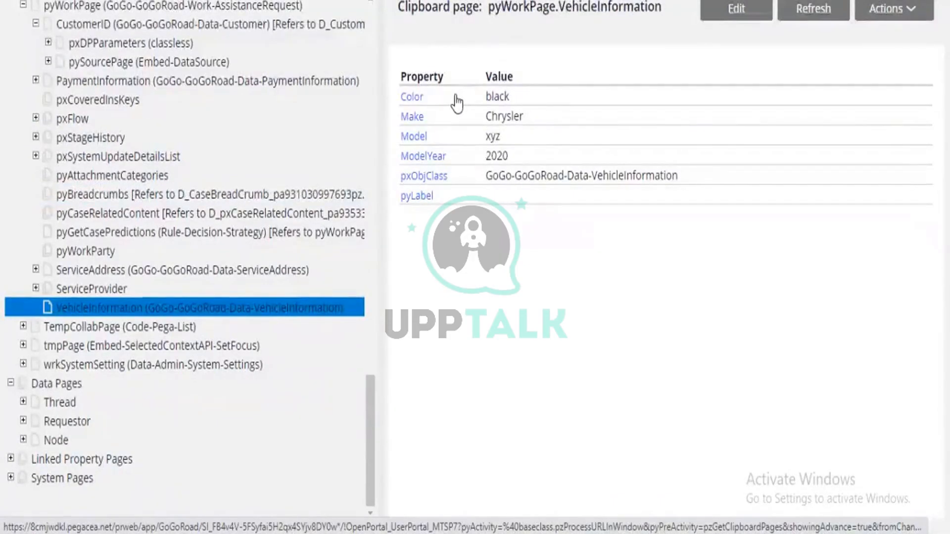
left_click(134, 271)
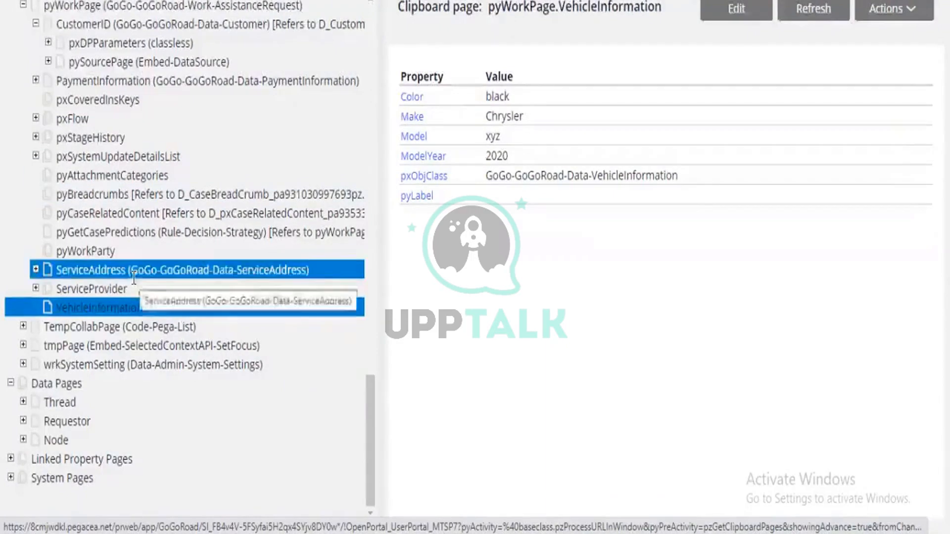
Expand pxFlow under pyWorkPage and point out its pzInternalCaseFlow and AssignServiceProvider entries
scroll(134, 279, "up", 3)
scroll(134, 279, "up", 7)
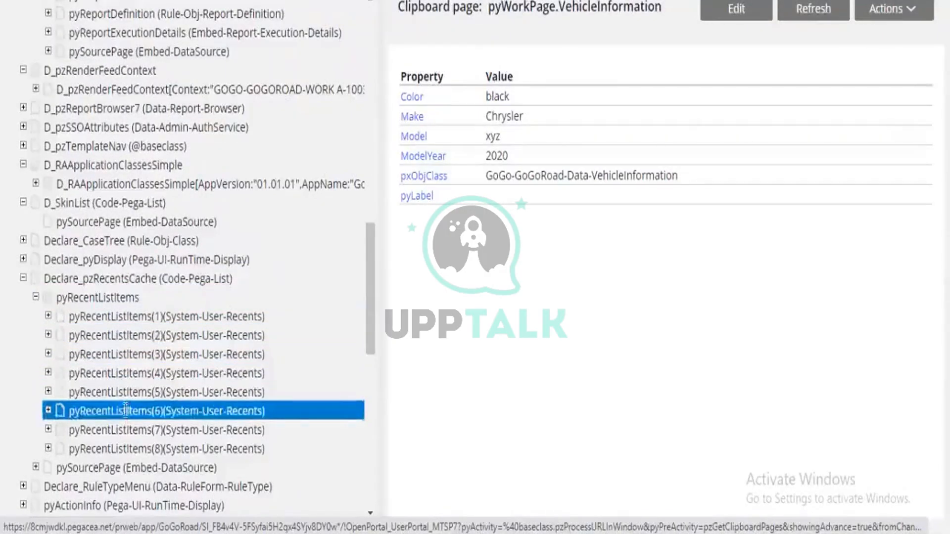
scroll(126, 410, "down", 6)
scroll(125, 411, "down", 2)
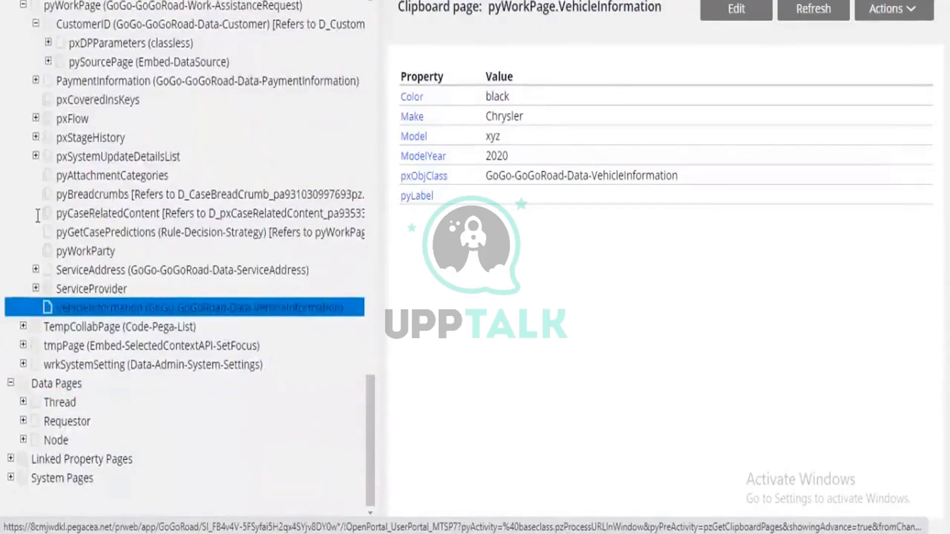
left_click(36, 119)
left_click(101, 156)
left_click(104, 140)
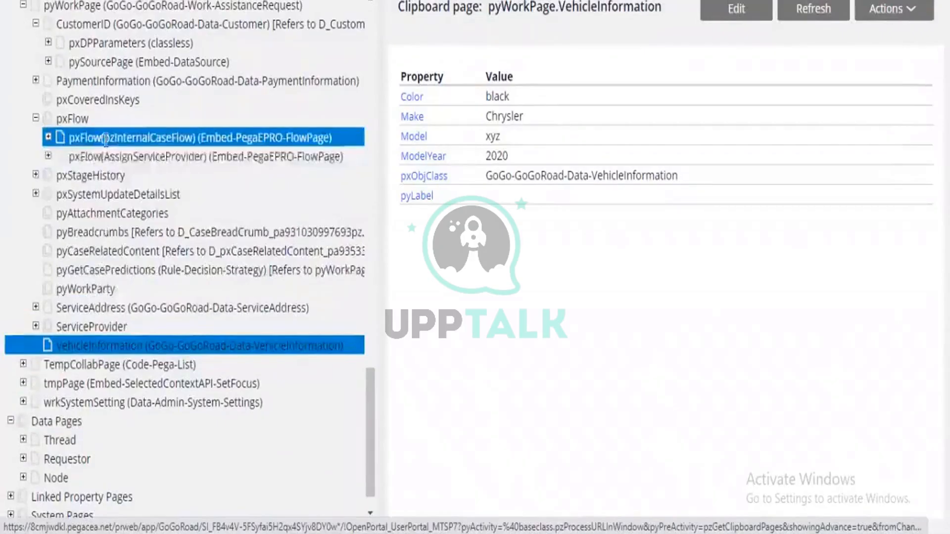
left_click(104, 155)
left_click(108, 141)
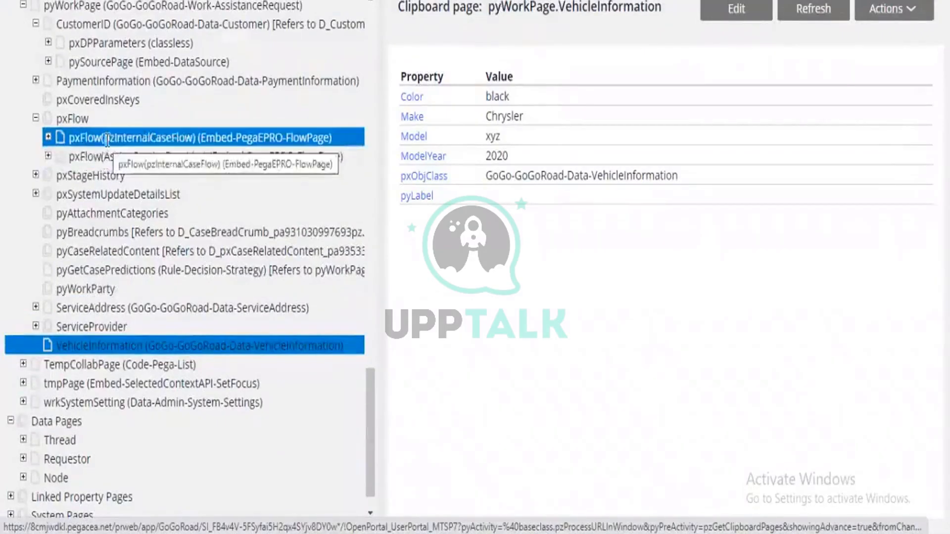
Compare the employee rows in the Excel sheet with the indexed pyRecentListItems entries in the Pega clipboard
scroll(53, 142, "up", 5)
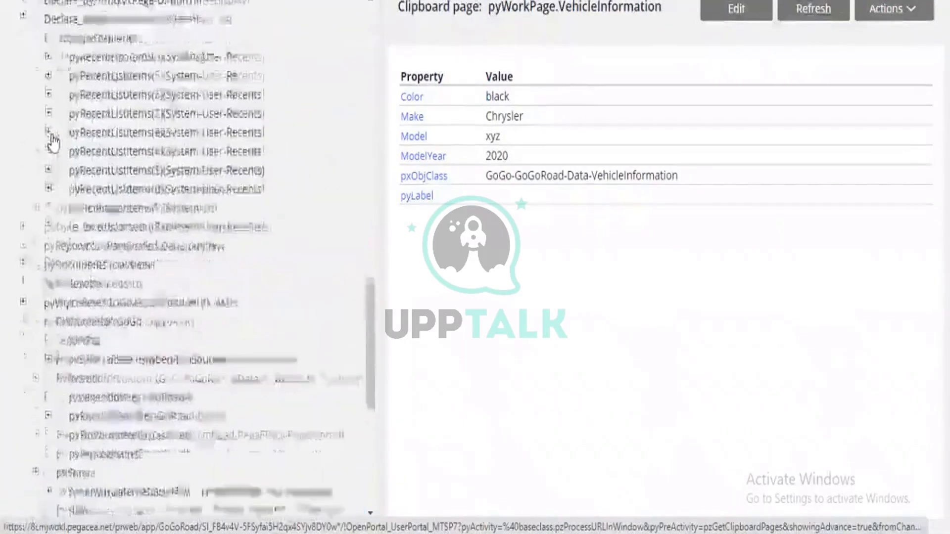
scroll(53, 144, "up", 3)
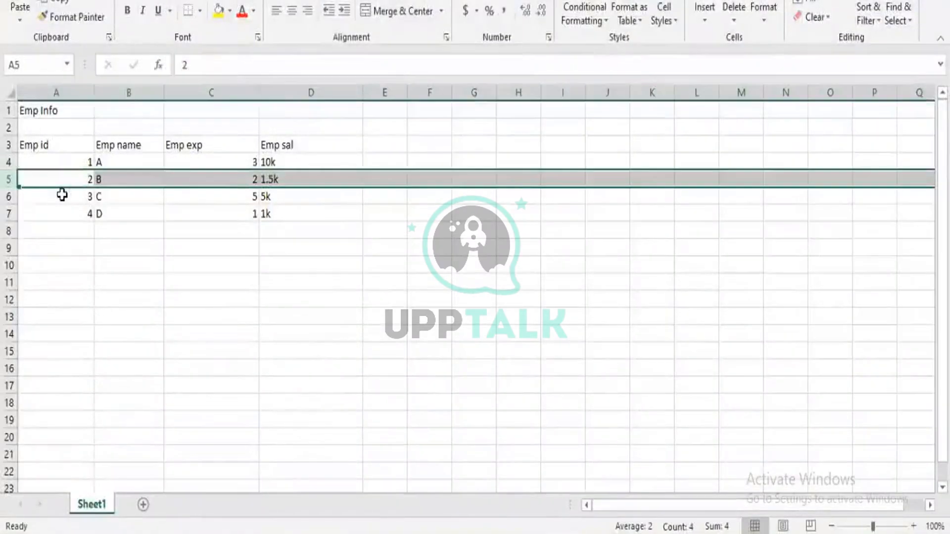
left_click(85, 234)
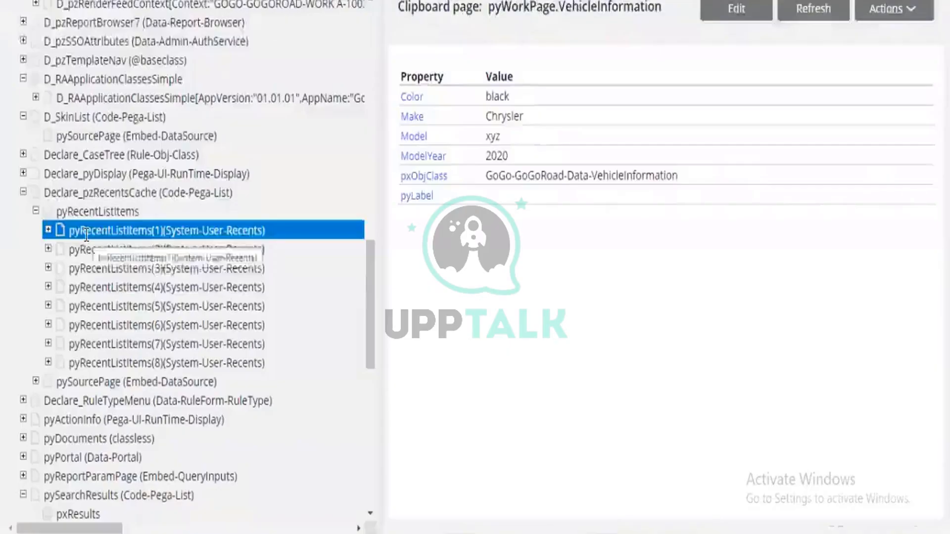
left_click(70, 212)
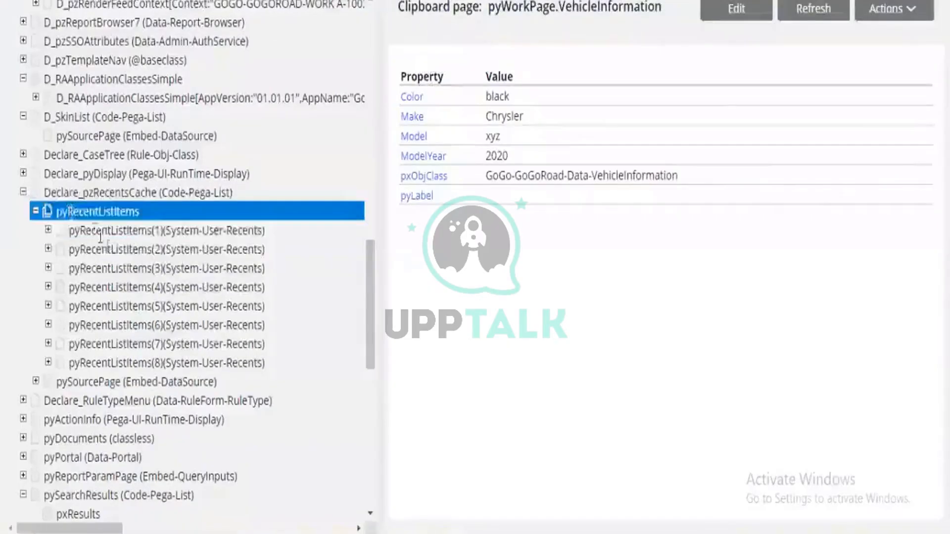
left_click(113, 262)
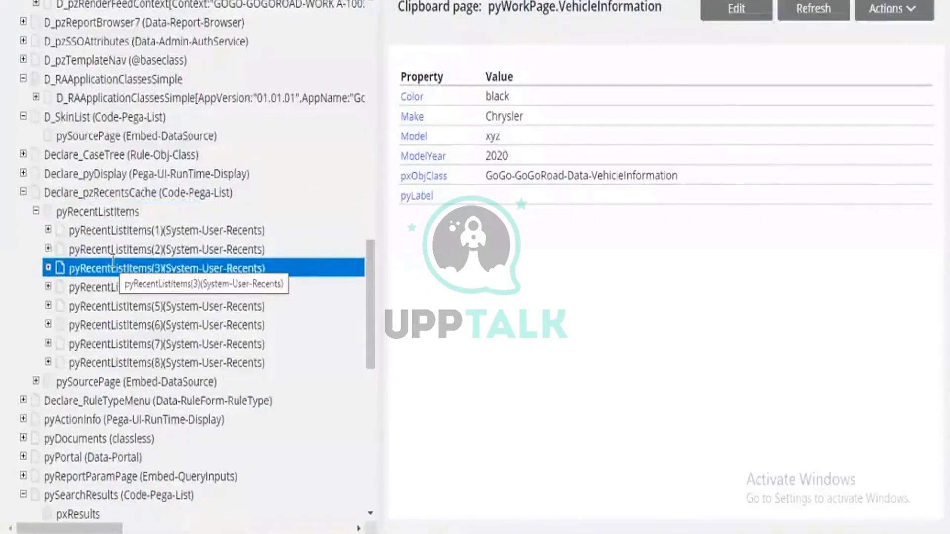
Display the properties of pyRecentListItems(1) under Declare_pzRecentsCache again
scroll(113, 262, "up", 3)
left_click(113, 259)
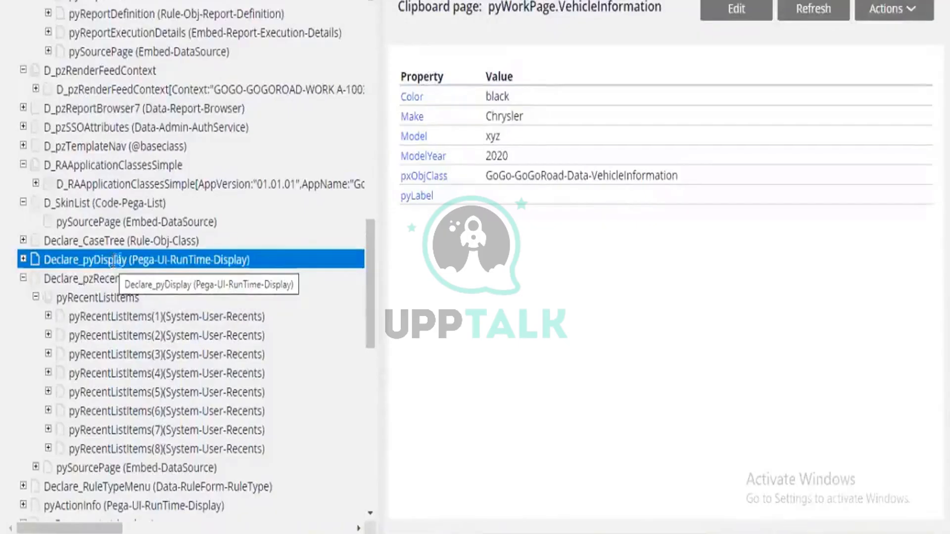
left_click(168, 319)
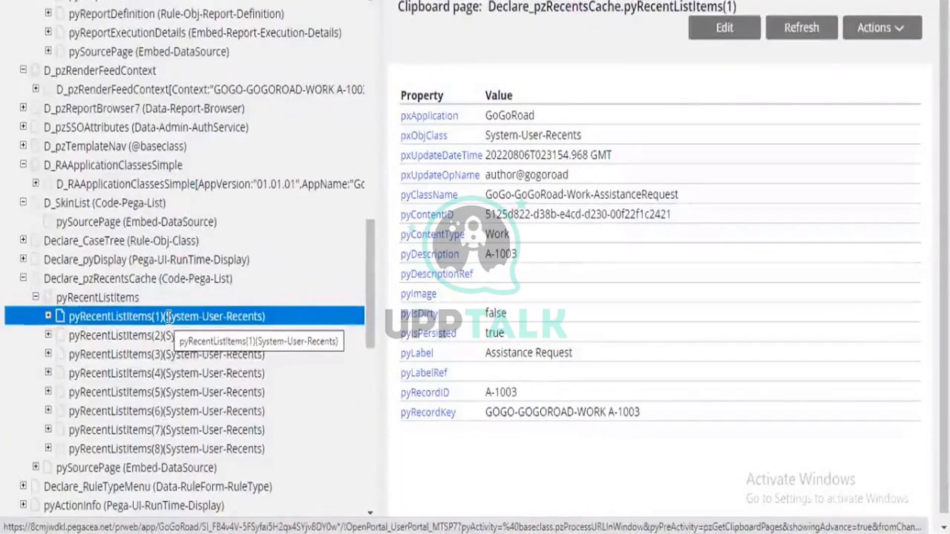
Display the VehicleInformation page under pyWorkPage, followed by its CustomerID page, as single-page examples
scroll(168, 316, "down", 10)
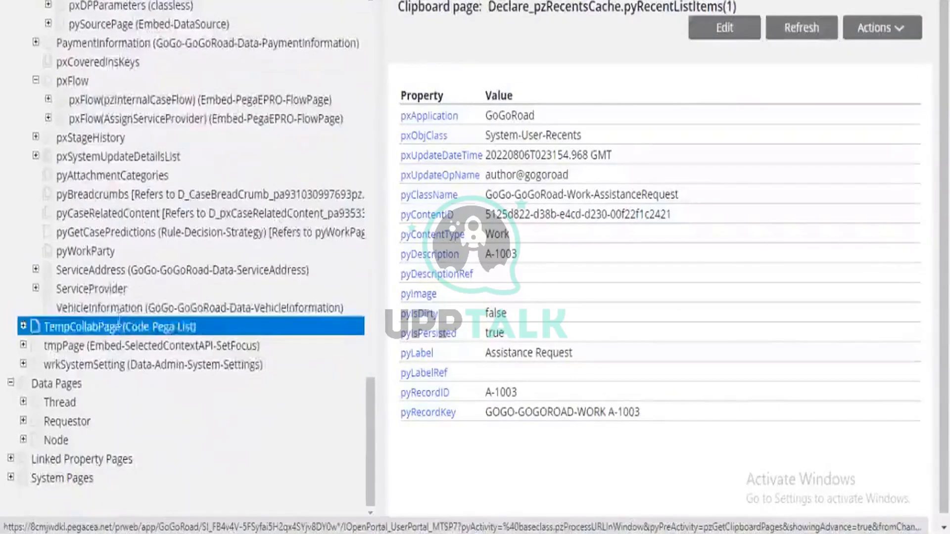
left_click(114, 308)
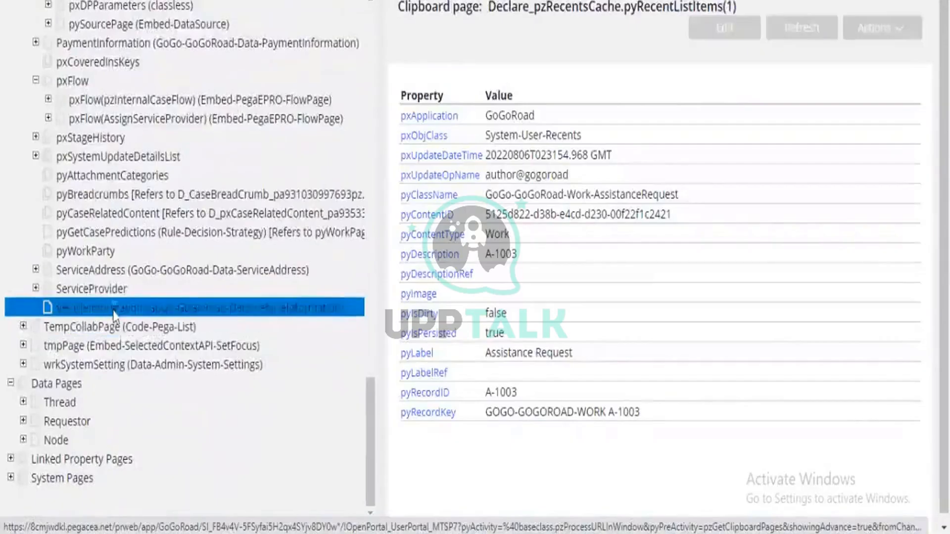
scroll(114, 308, "up", 3)
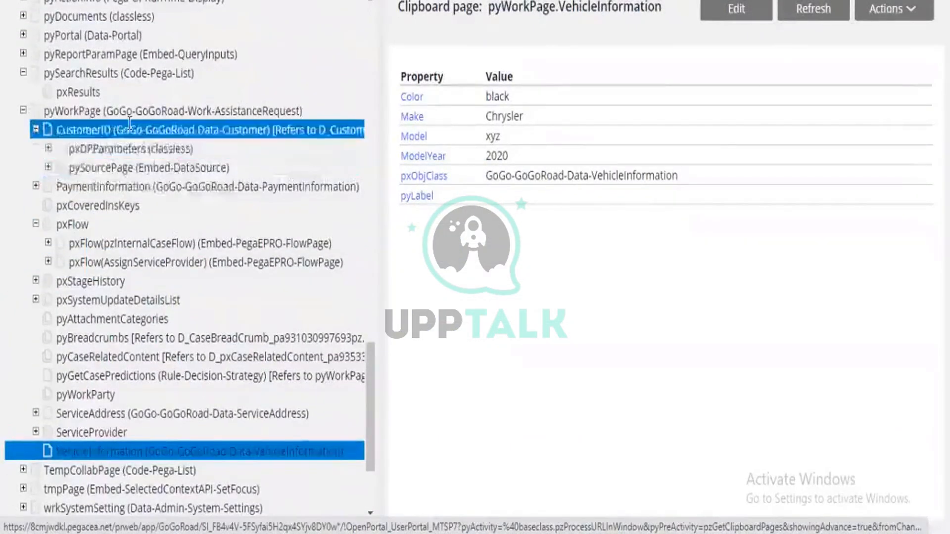
left_click(116, 129)
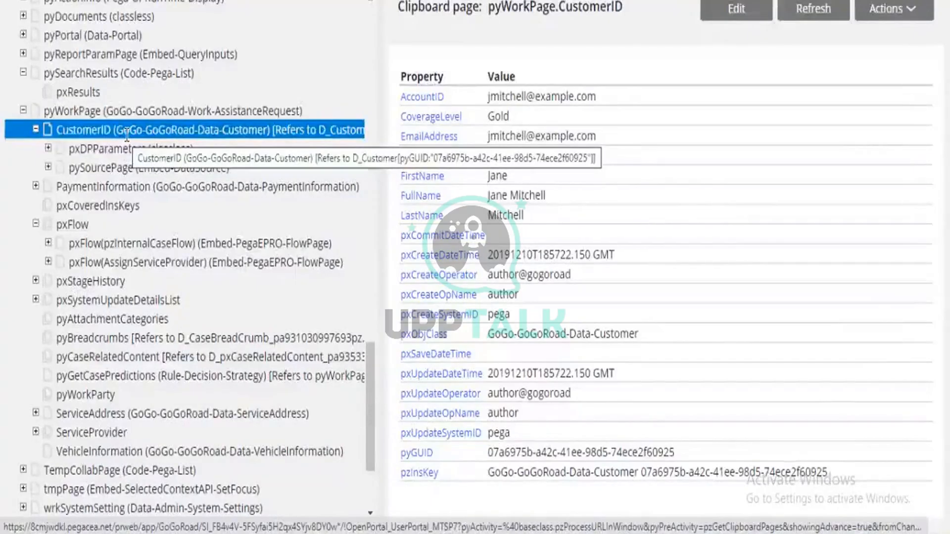
Display pyRecentListItems(1) under Declare_pzRecentsCache and pxResults(1) under D_pzRBCategories as page list examples
scroll(127, 135, "up", 10)
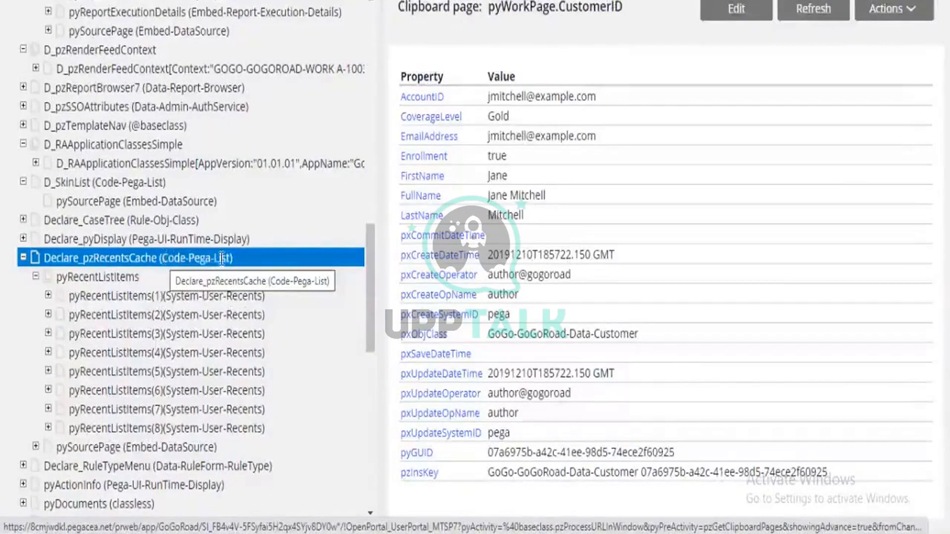
left_click(141, 297)
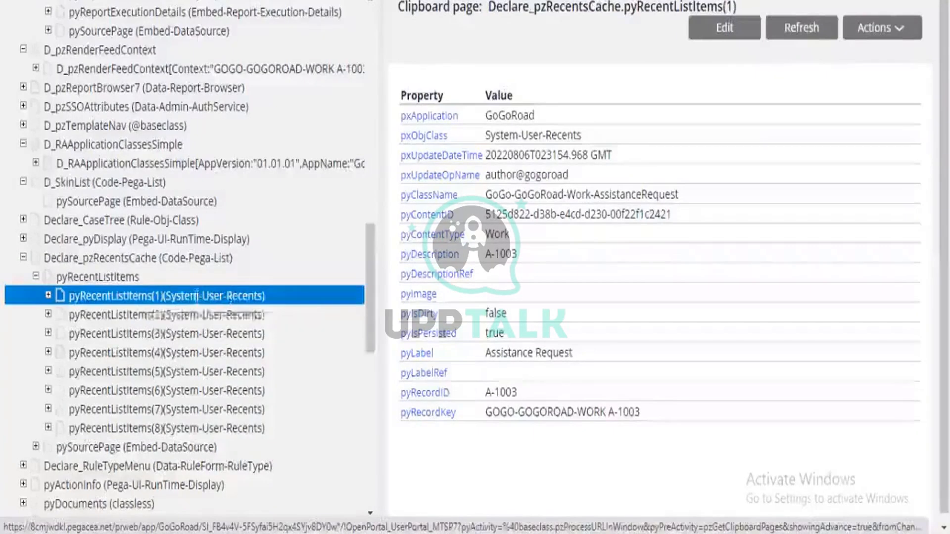
scroll(197, 294, "up", 5)
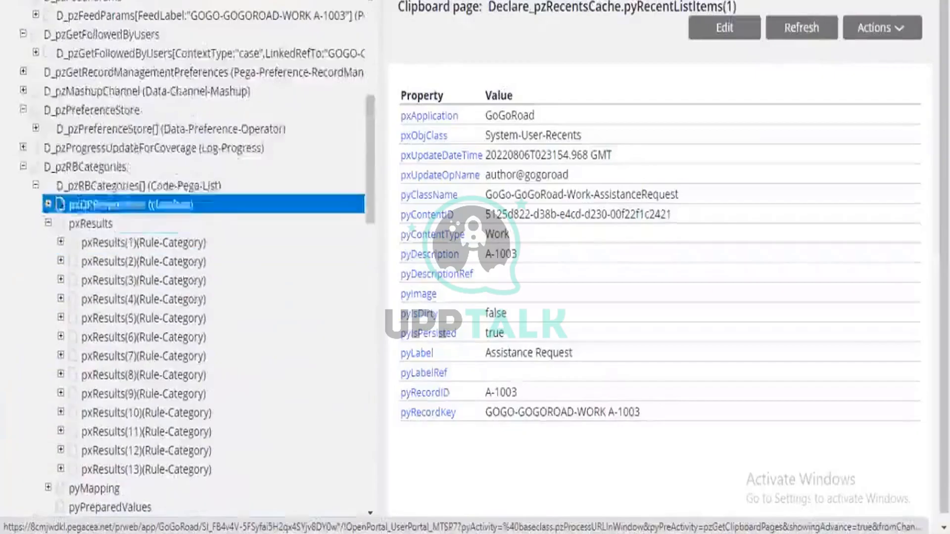
left_click(124, 189)
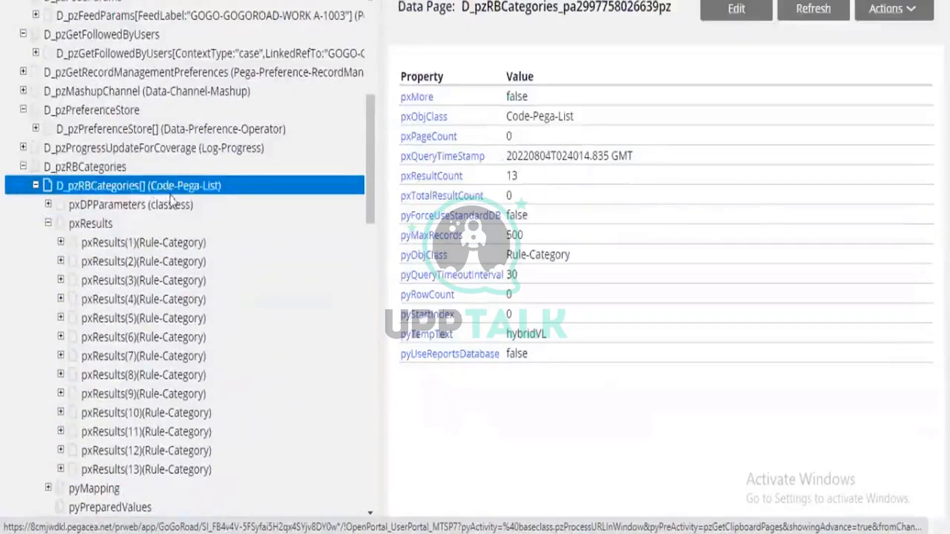
left_click(156, 243)
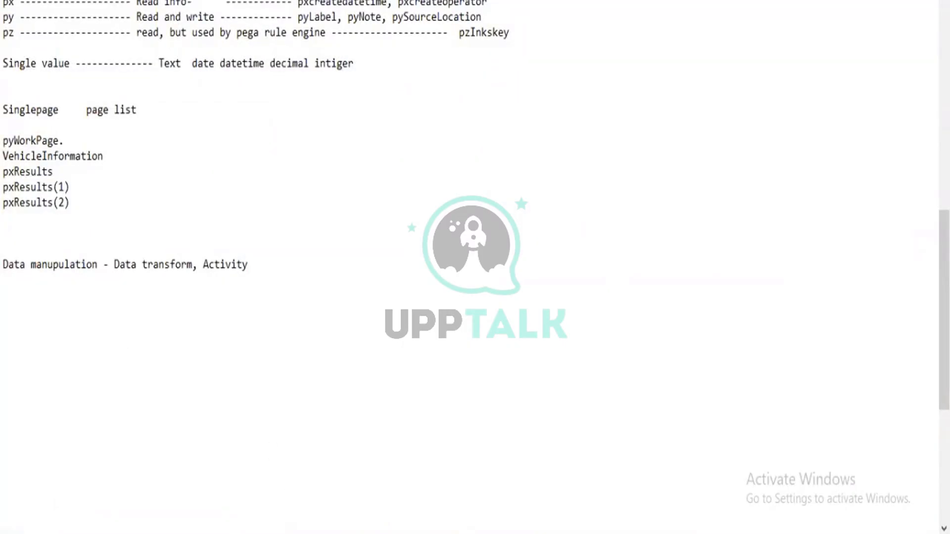
Switch to Pega Dev Studio and show the property types available for the test property
left_click(219, 453)
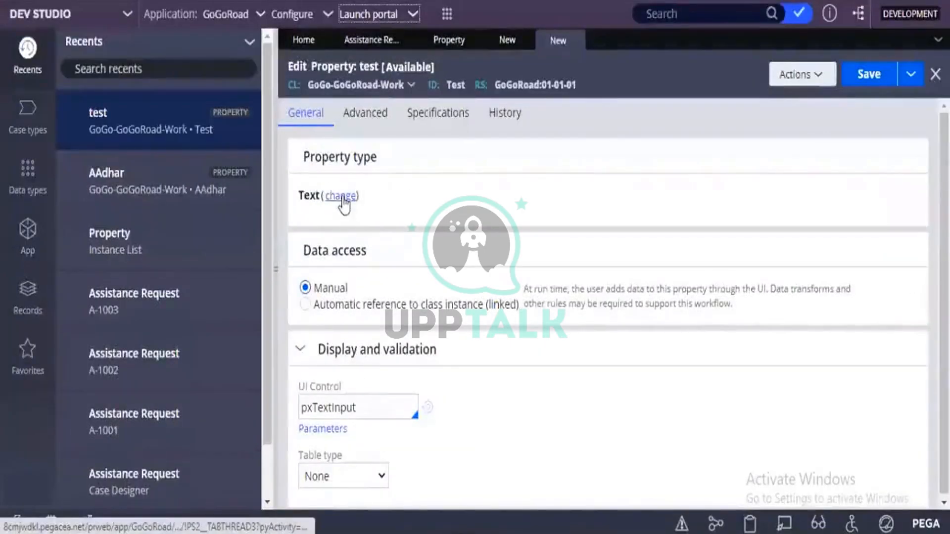
left_click(342, 198)
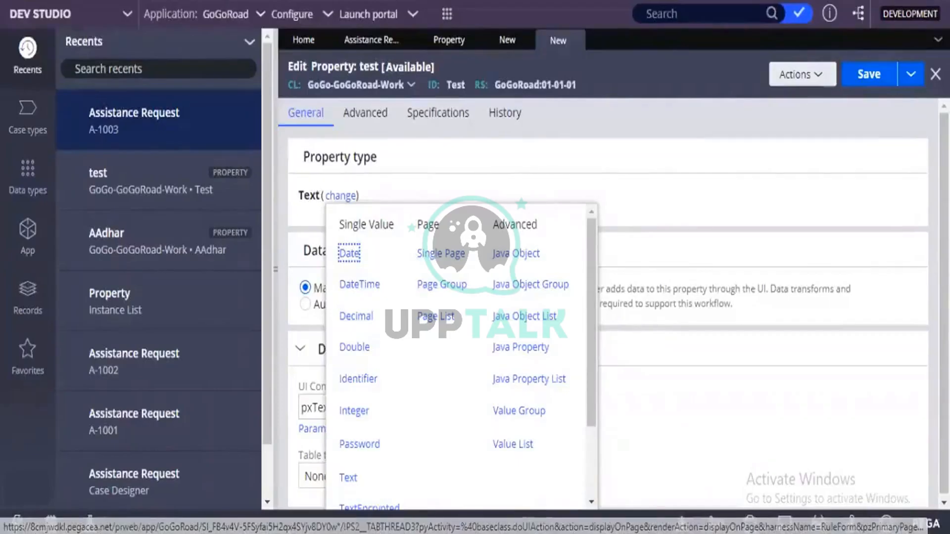
Return to the Clipboard Viewer and examine the indexed pxResults entries and the pages under pyWorkPage
mouse_move(642, 523)
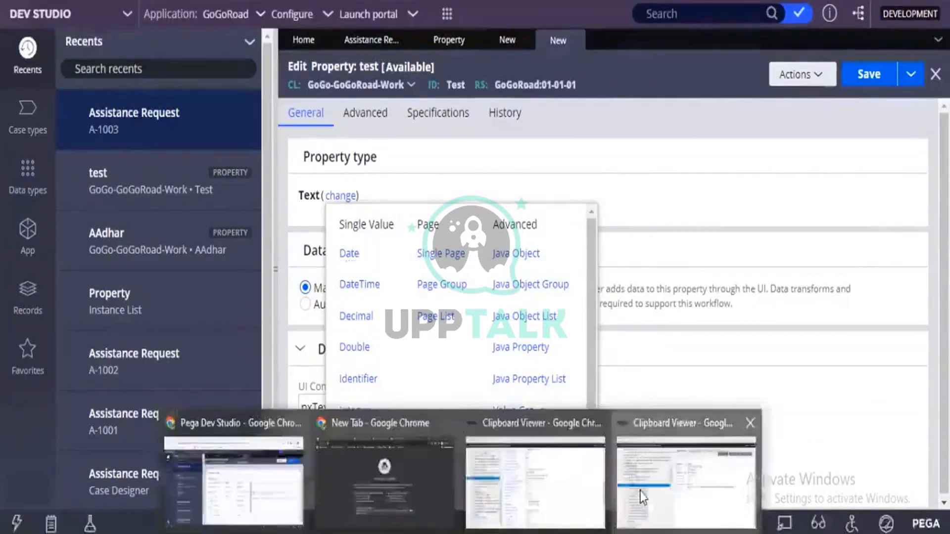
left_click(642, 494)
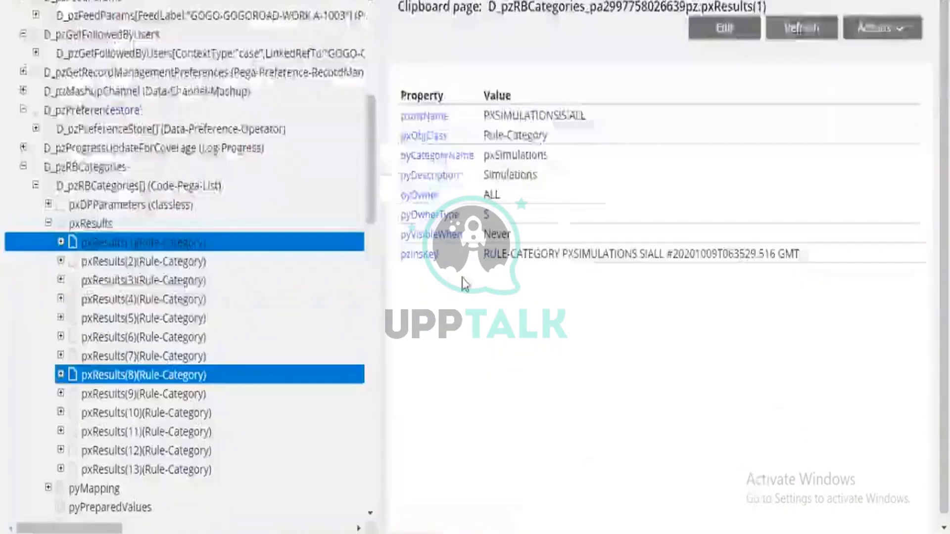
scroll(131, 294, "up", 6)
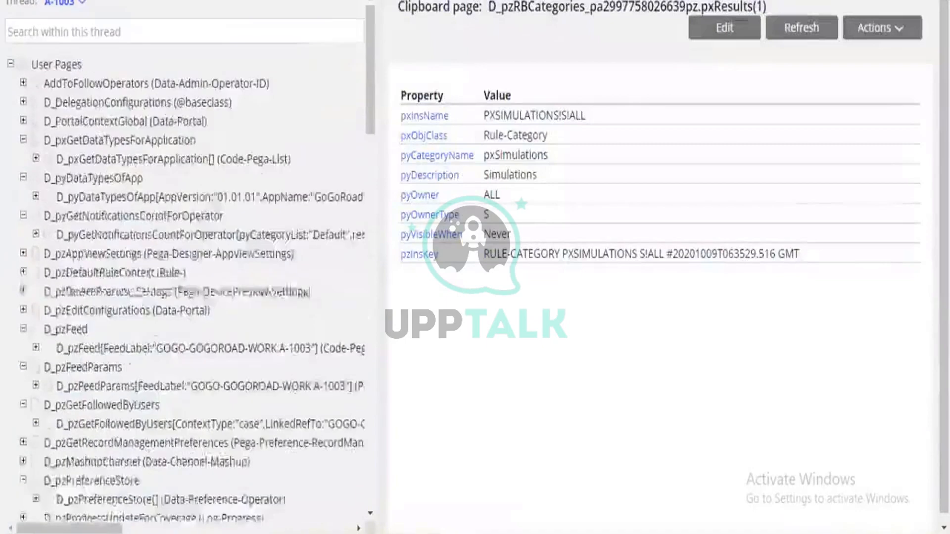
scroll(129, 291, "down", 10)
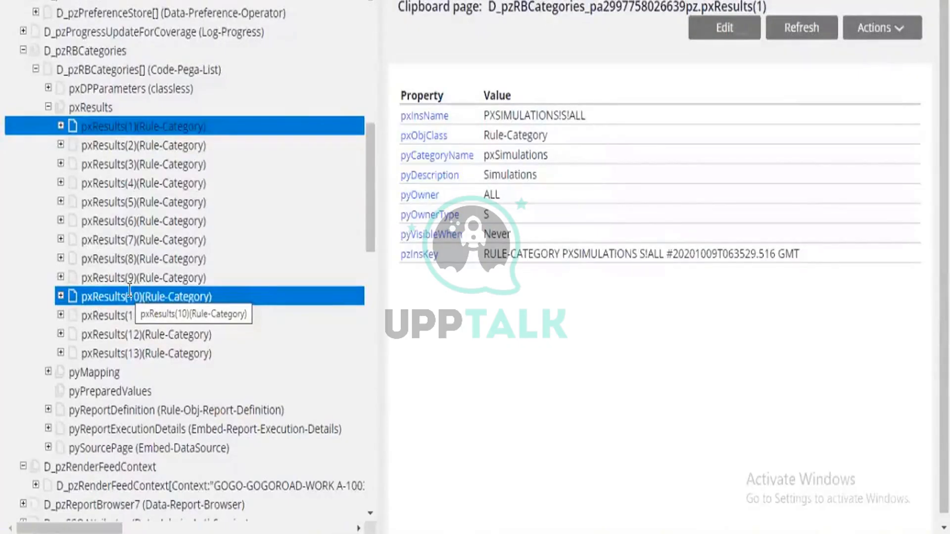
scroll(124, 346, "down", 3)
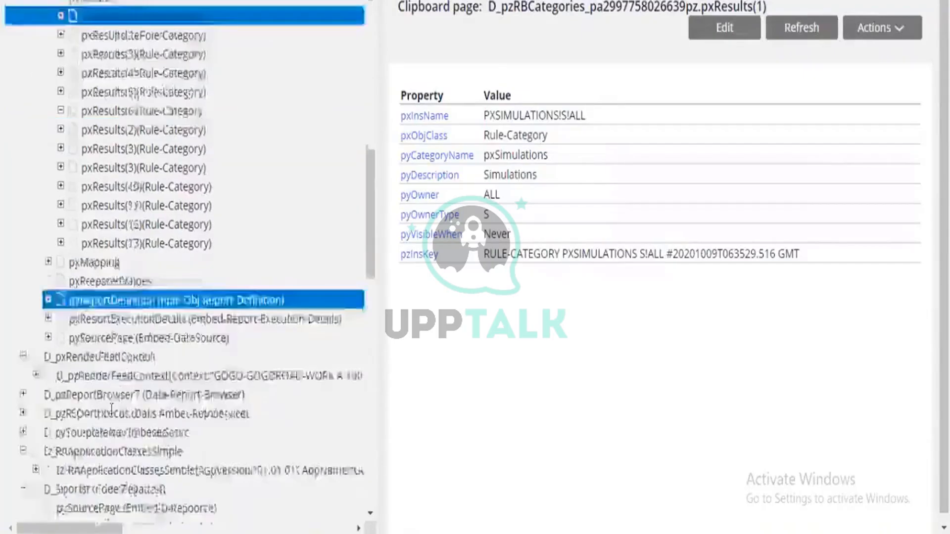
scroll(111, 409, "down", 10)
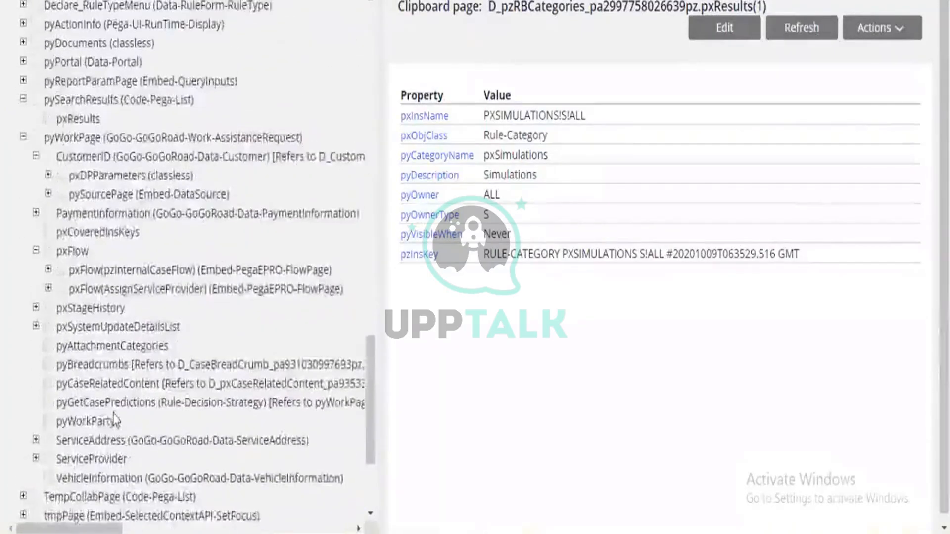
scroll(114, 420, "up", 1)
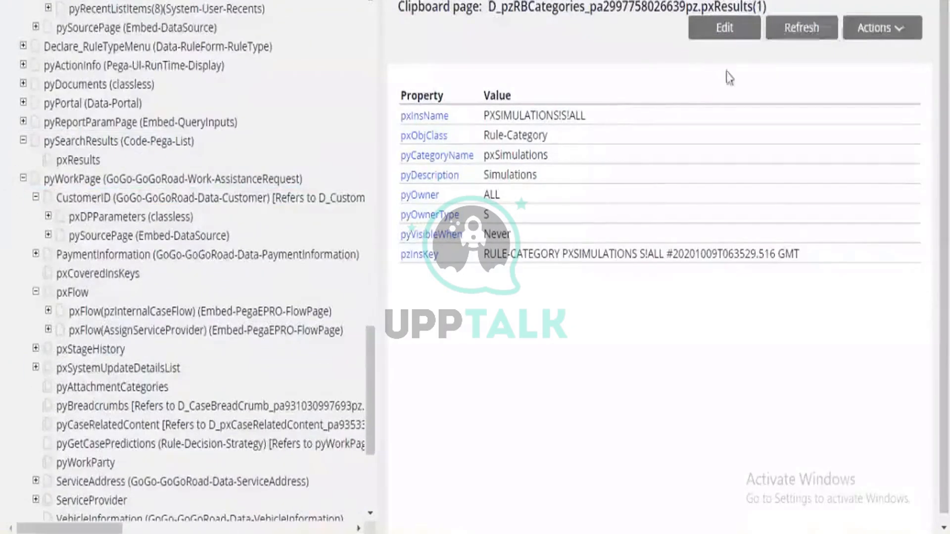
Reload the case's clipboard, expand pyWorkPage and display the properties of its CustomerID page
left_click(800, 32)
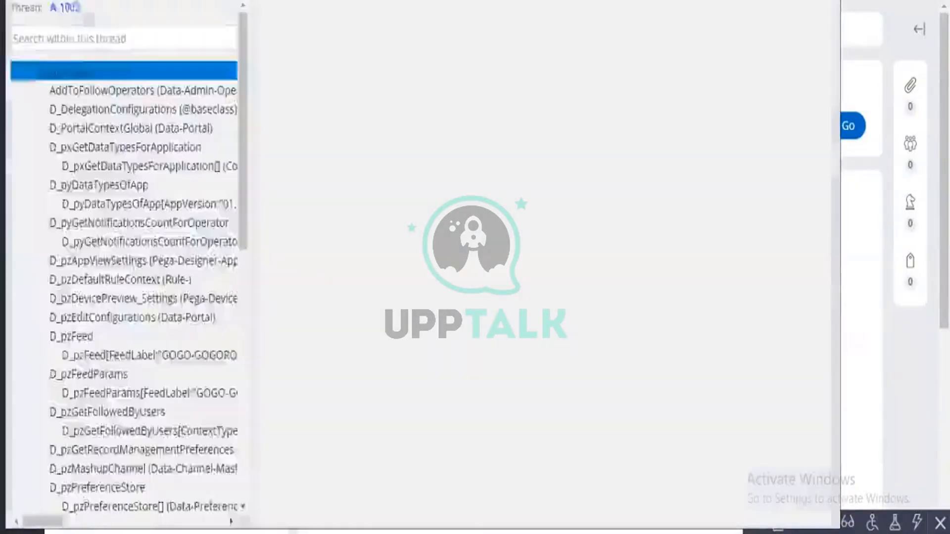
scroll(29, 391, "down", 15)
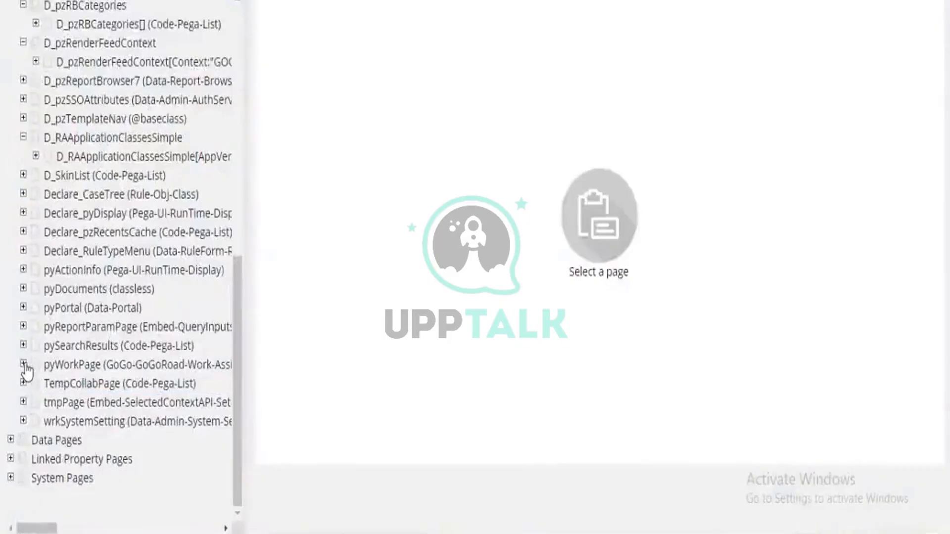
left_click(23, 365)
scroll(134, 362, "down", 5)
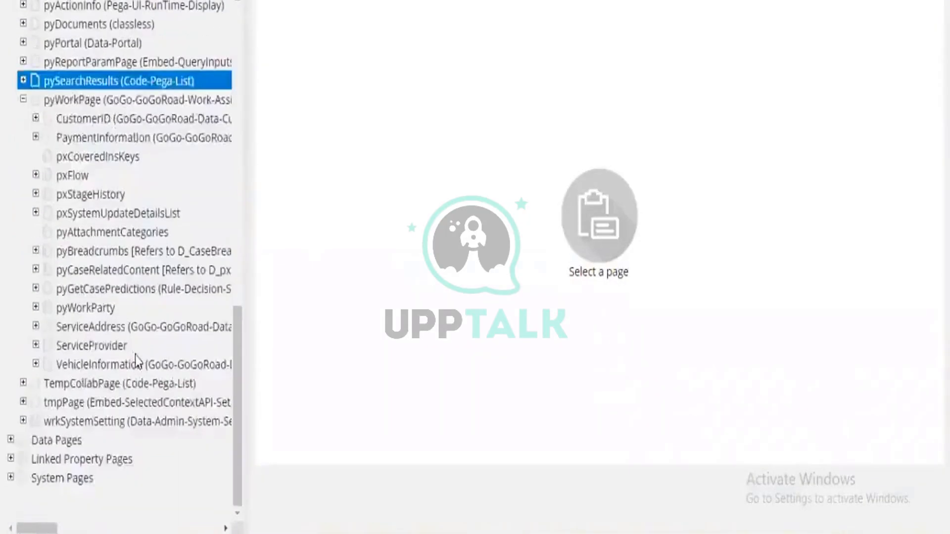
left_click(125, 123)
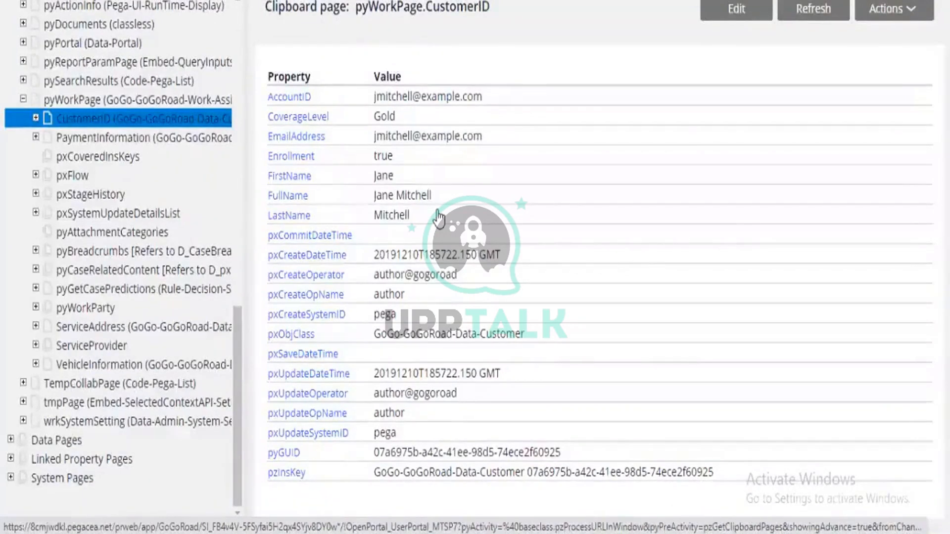
Add a line to the text notes below pxResults(2) with "Mr." followed by the customer's full name
left_click_drag(433, 198, 375, 199)
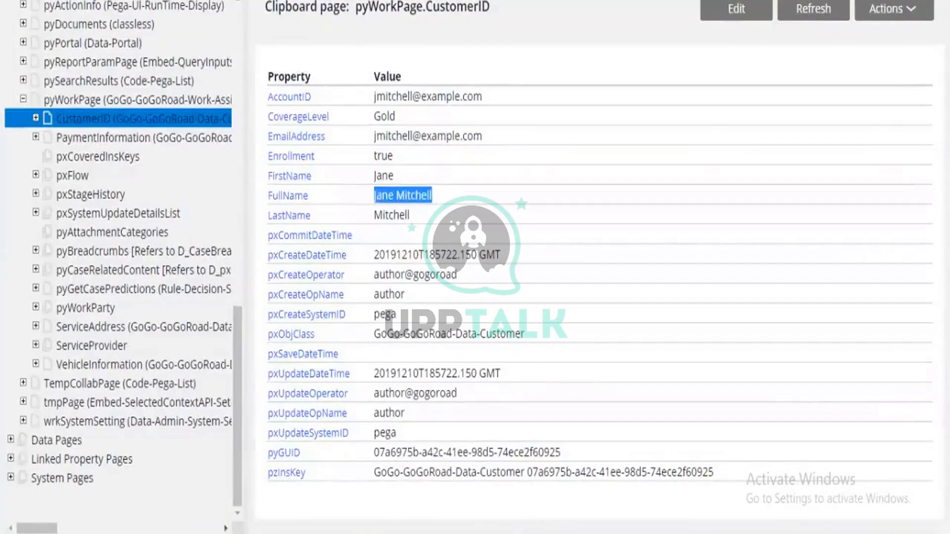
key("alt+Tab")
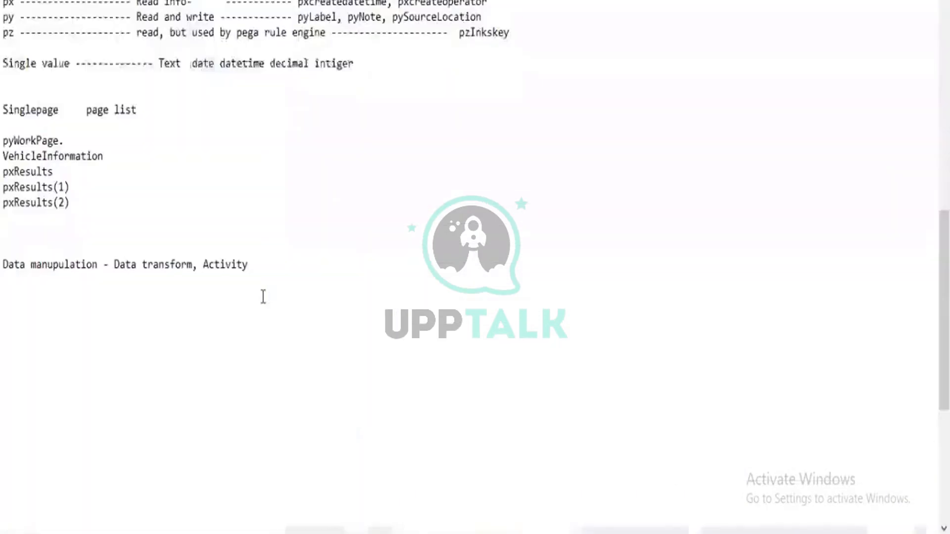
key("Return")
type("M")
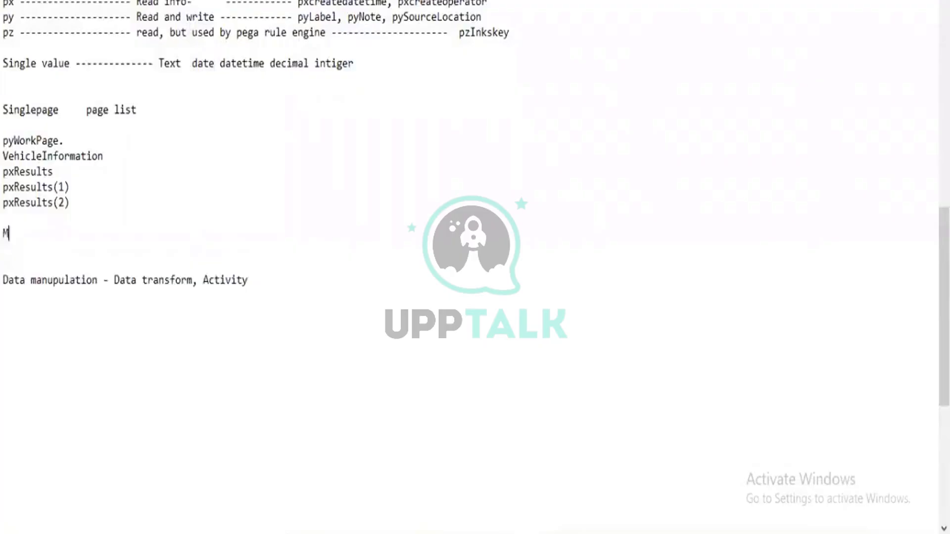
type("r.Jane Mitchell")
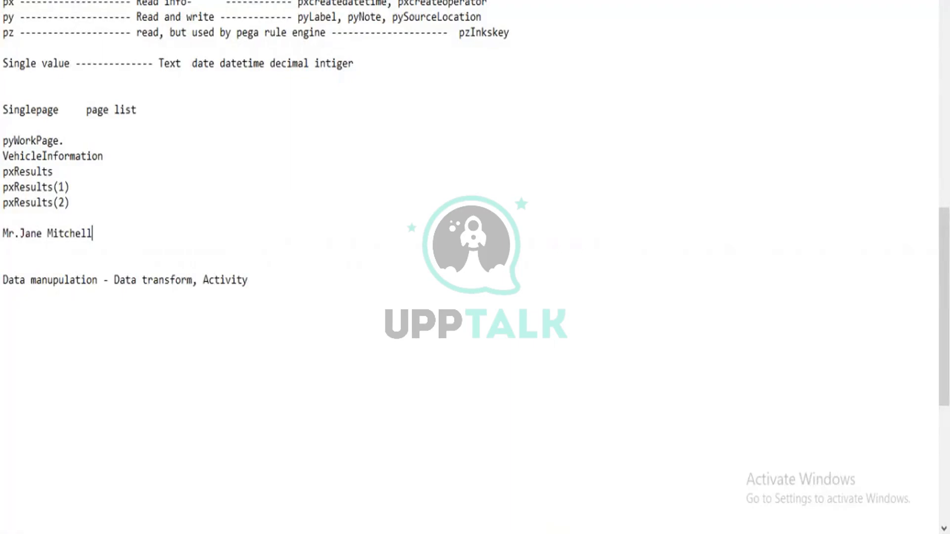
Return to the clipboard and point out the CustomerID page name and its FullName value
key("alt+Tab")
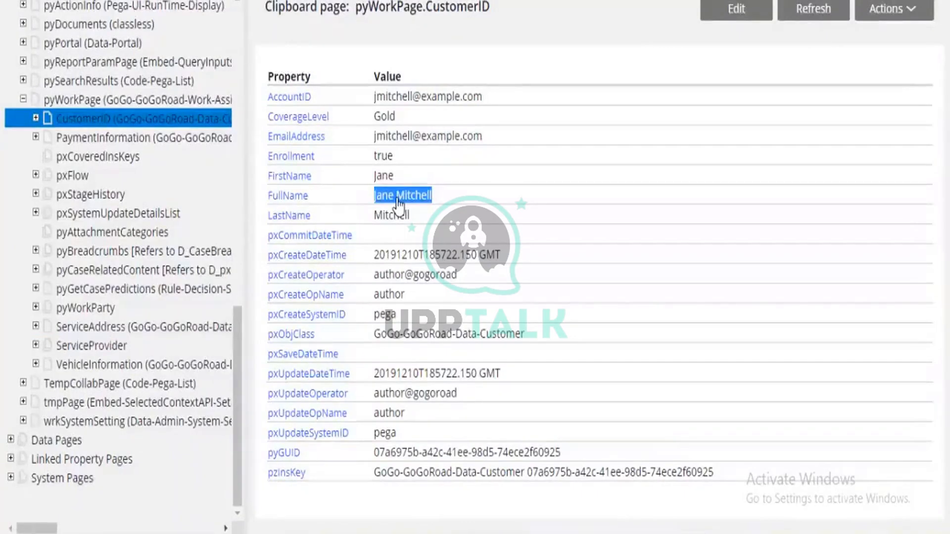
double_click(465, 7)
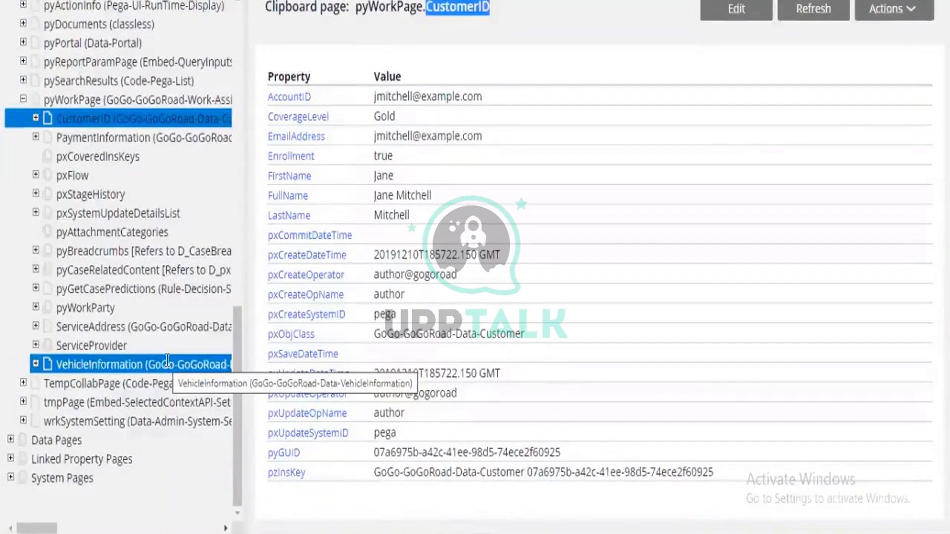
left_click_drag(439, 196, 373, 208)
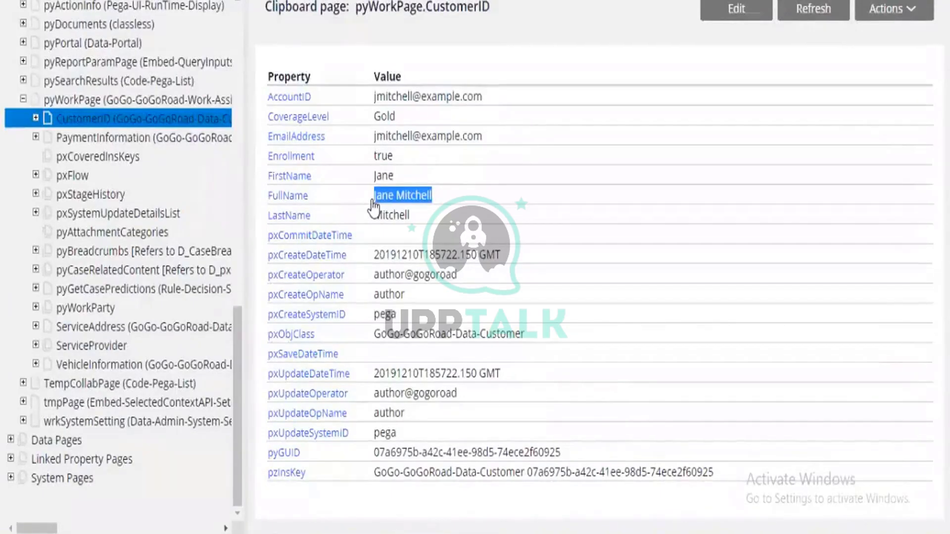
double_click(454, 9)
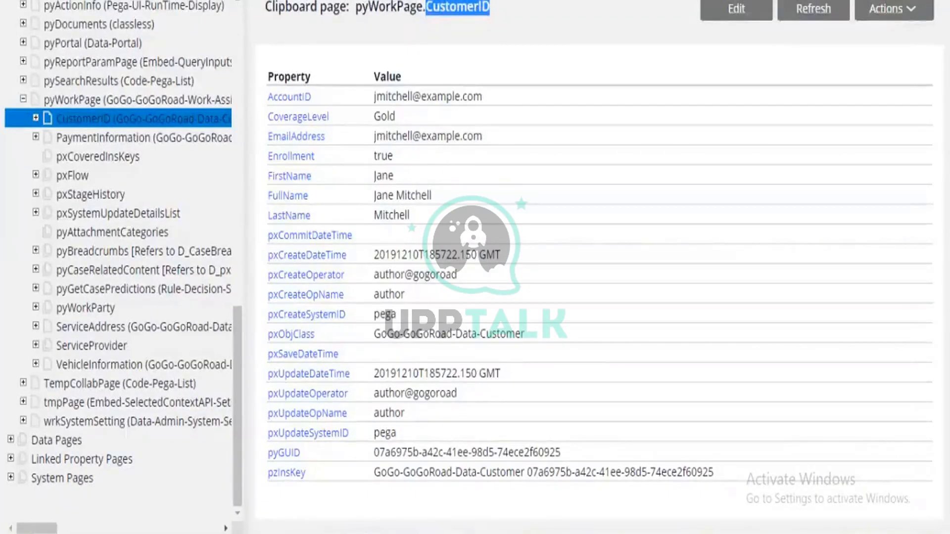
Switch to Pega Dev Studio and expand the Data Model category of the application's records
key("alt+Tab")
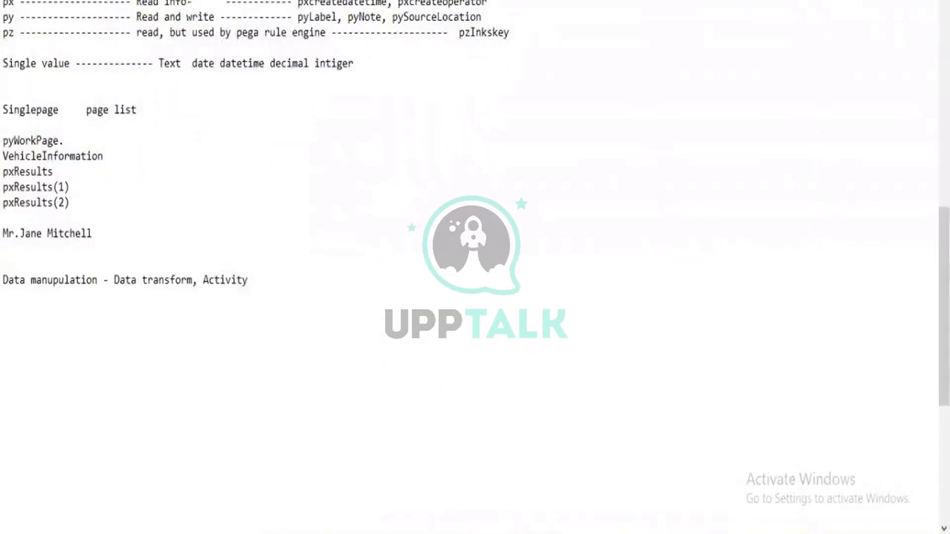
key("alt+Tab")
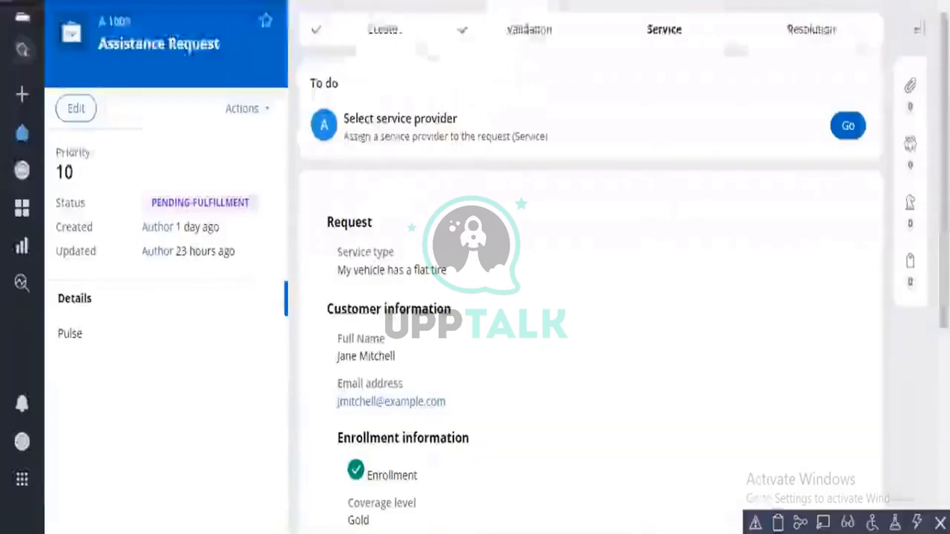
key("alt+Tab")
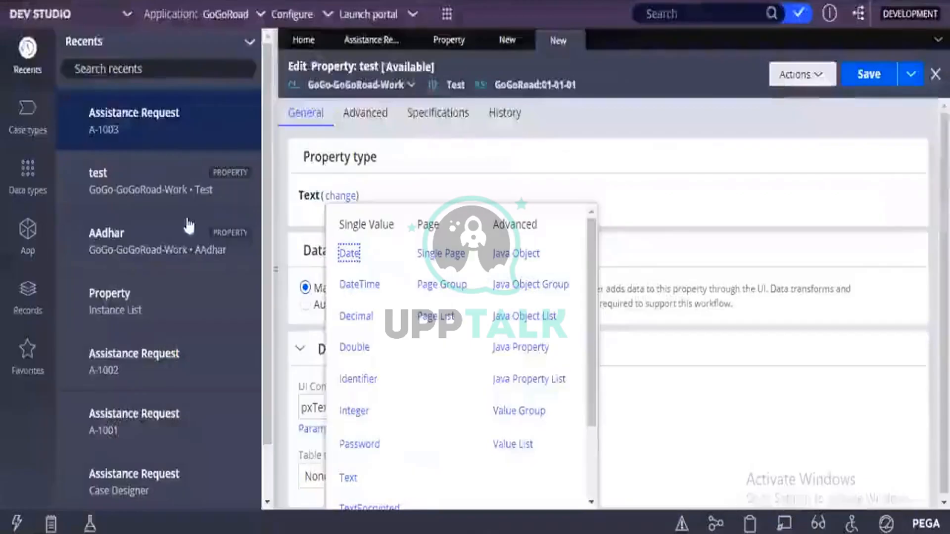
left_click(43, 308)
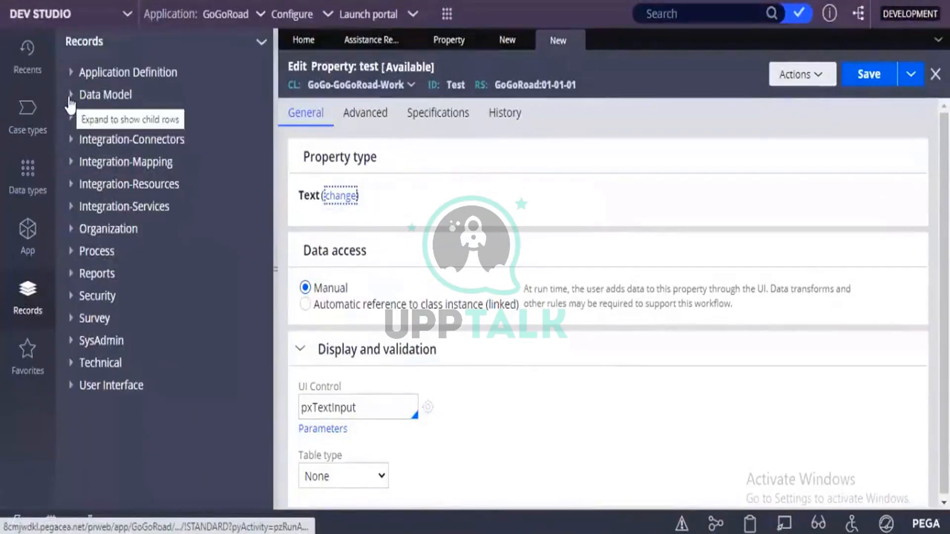
left_click(71, 99)
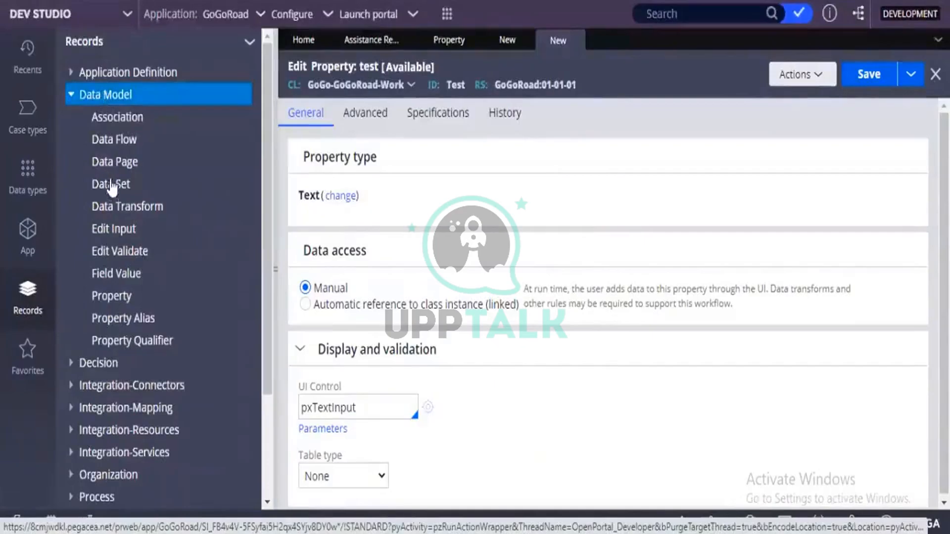
Start a new data transform record from the data transform instances and label it "test"
left_click(112, 208)
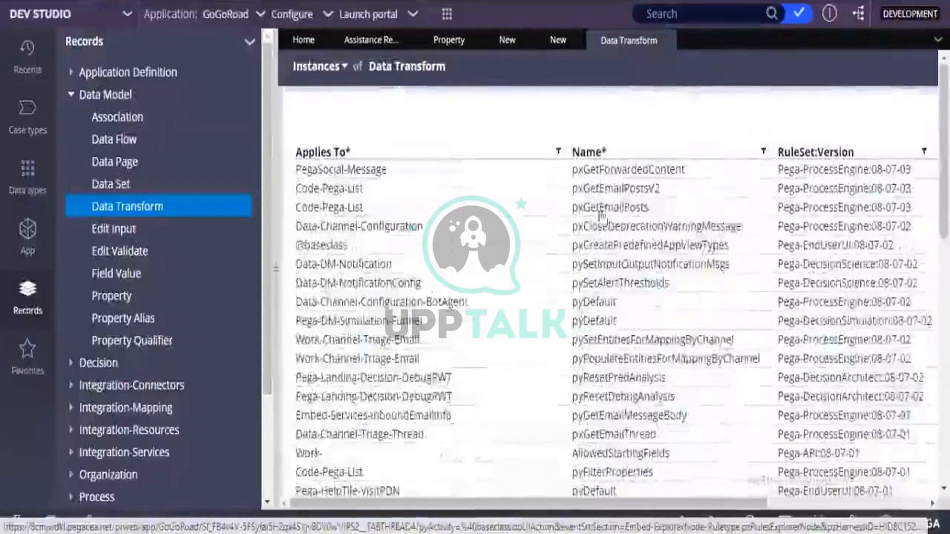
scroll(617, 235, "right", 4)
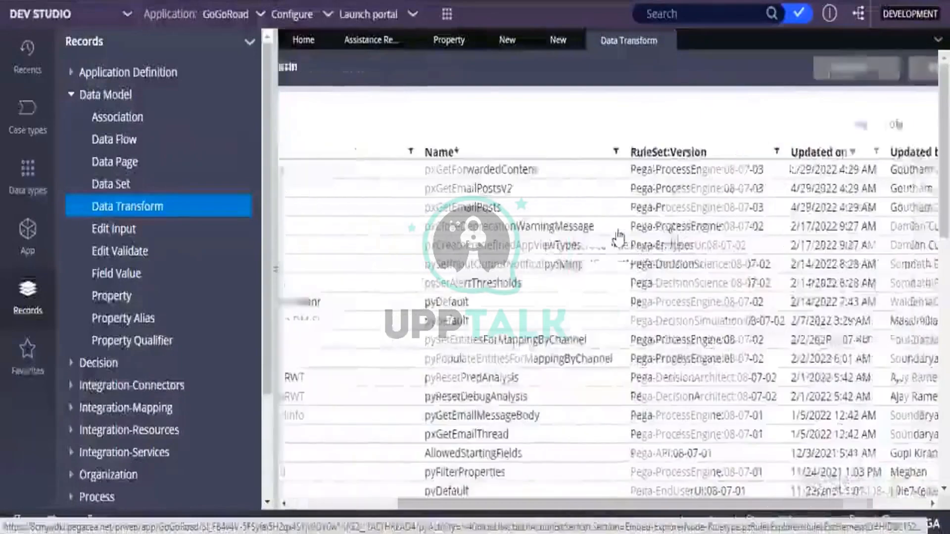
left_click(786, 71)
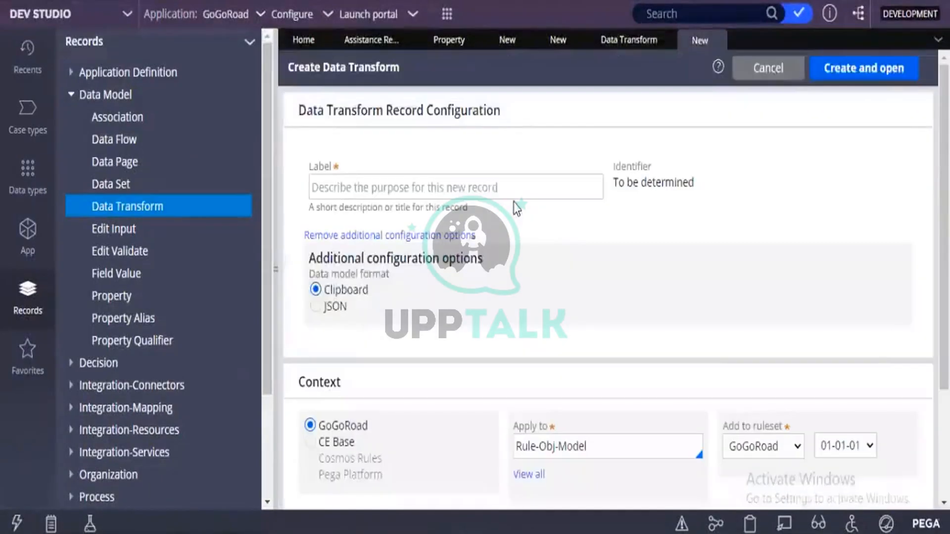
left_click(473, 188)
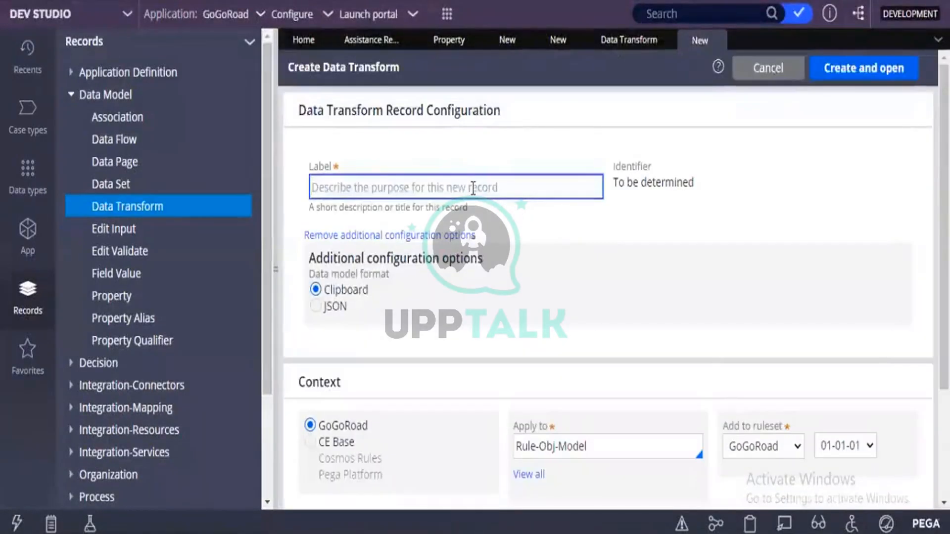
type("test")
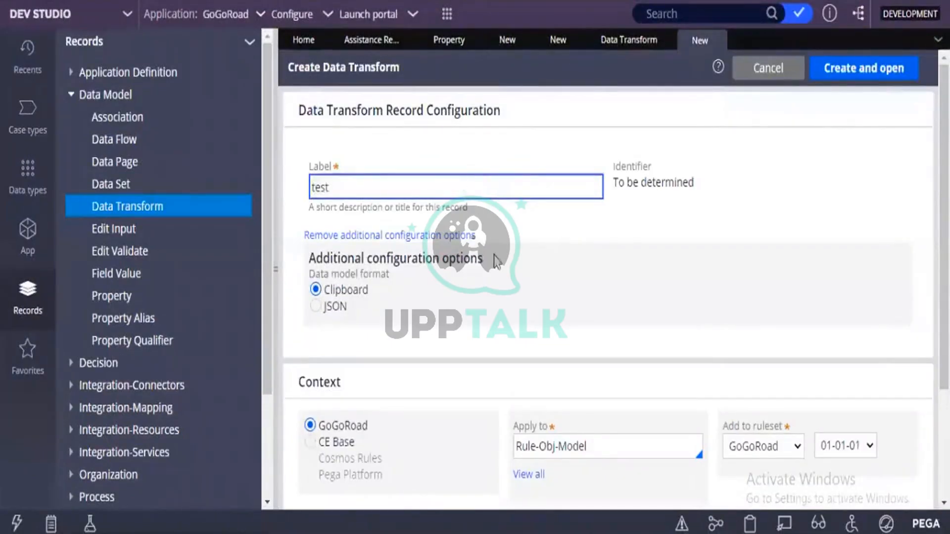
Apply the data transform to the GoGo-GoGoRoad-Work class, then create and open it
scroll(497, 277, "down", 2)
left_click(592, 313)
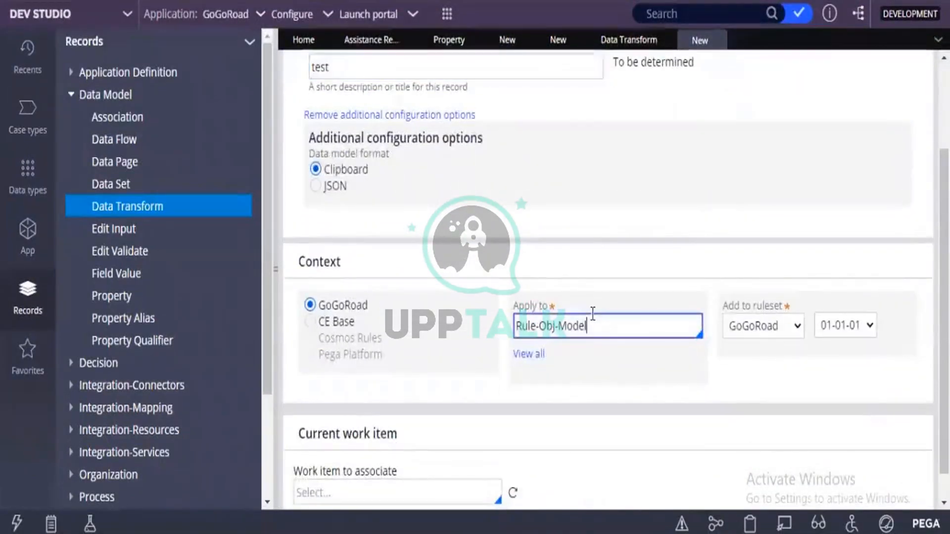
key("ctrl+a")
key("BackSpace")
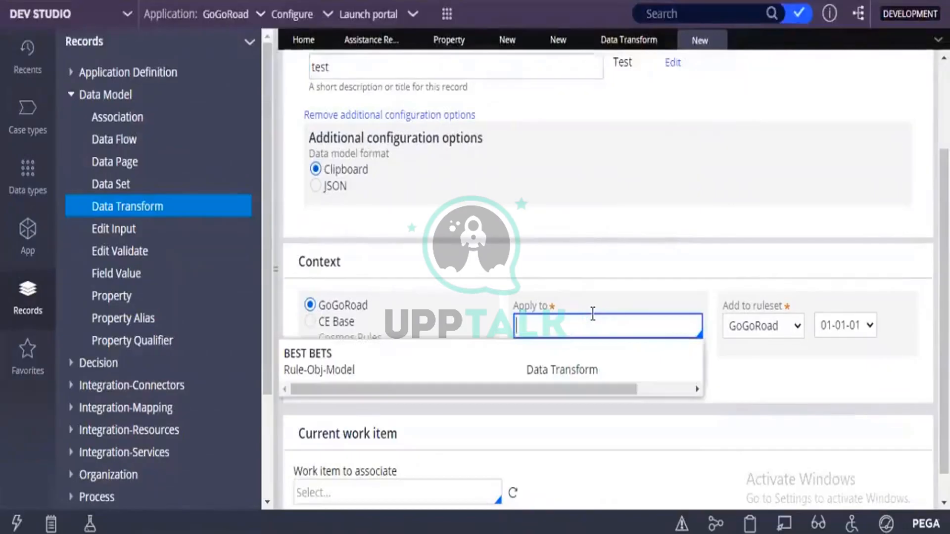
type("gog")
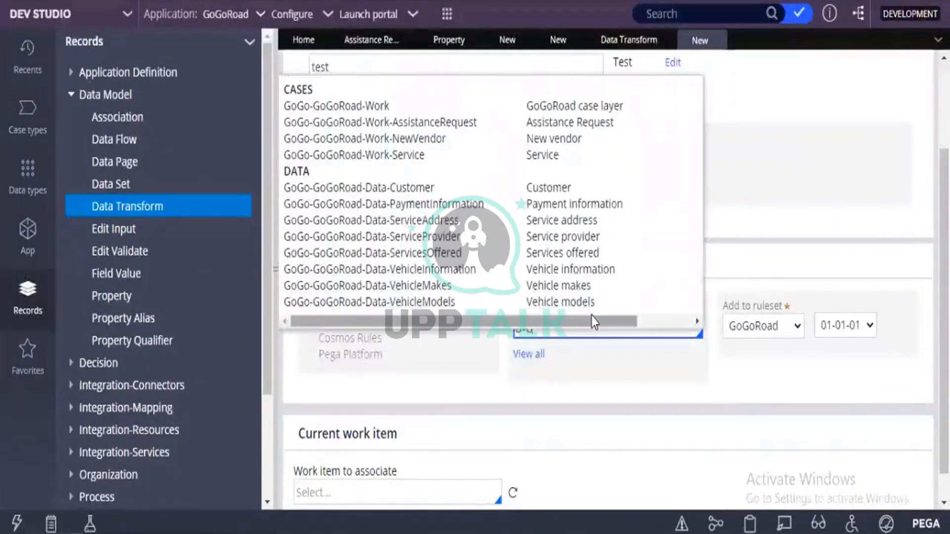
key("Down")
key("Return")
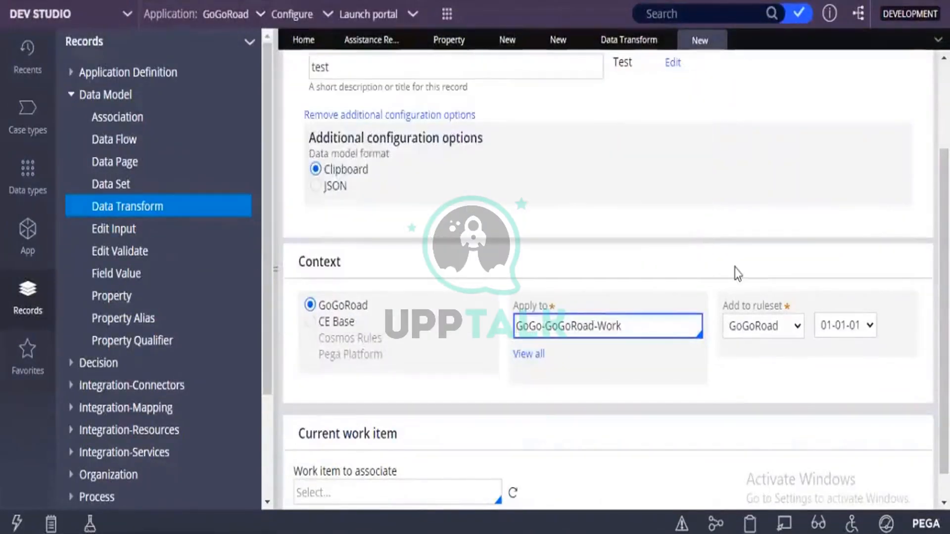
scroll(737, 273, "up", 3)
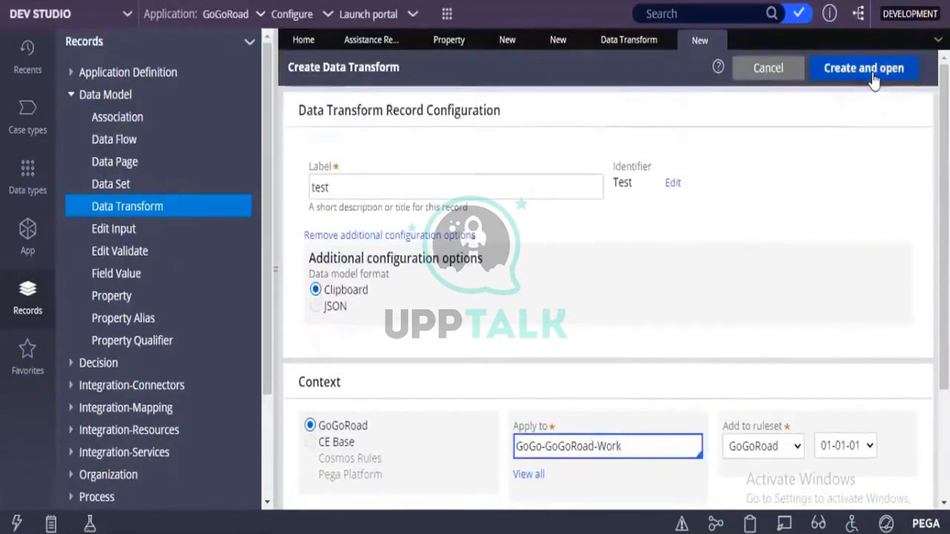
left_click(873, 69)
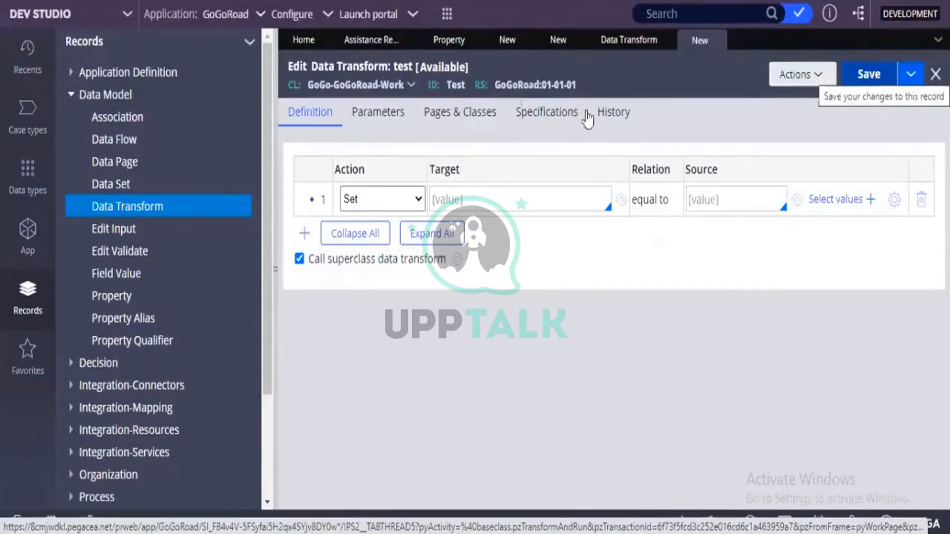
Open the class record of GoGo-GoGoRoad-Work from the test data transform
right_click(358, 97)
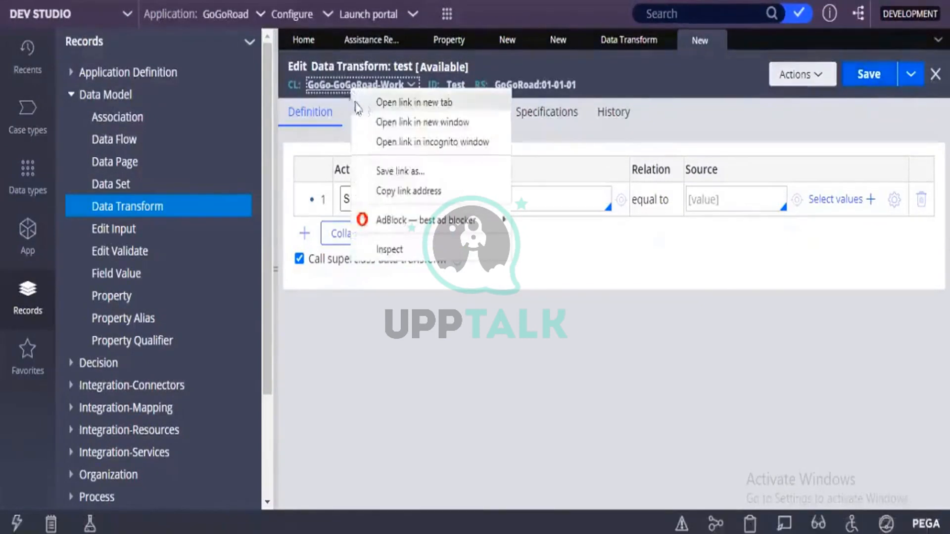
left_click(344, 100)
left_click(343, 91)
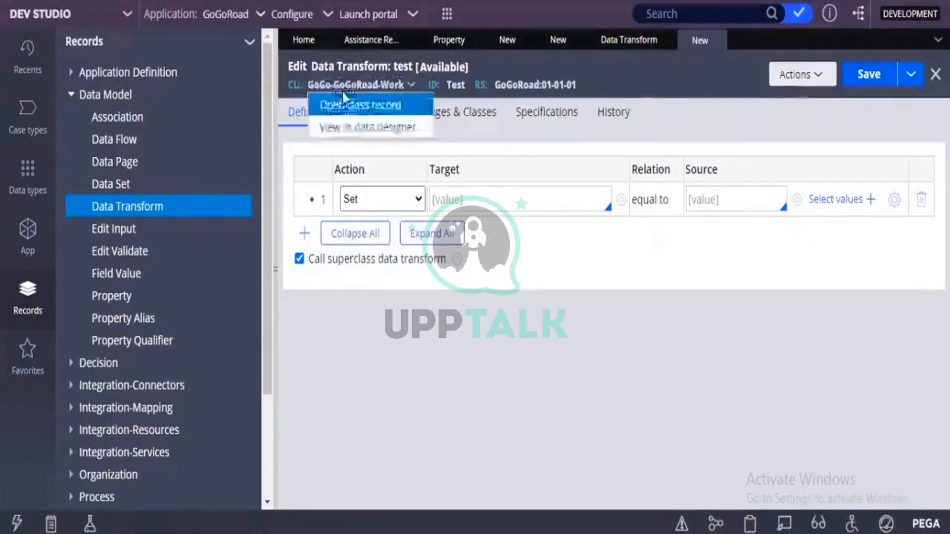
left_click(344, 106)
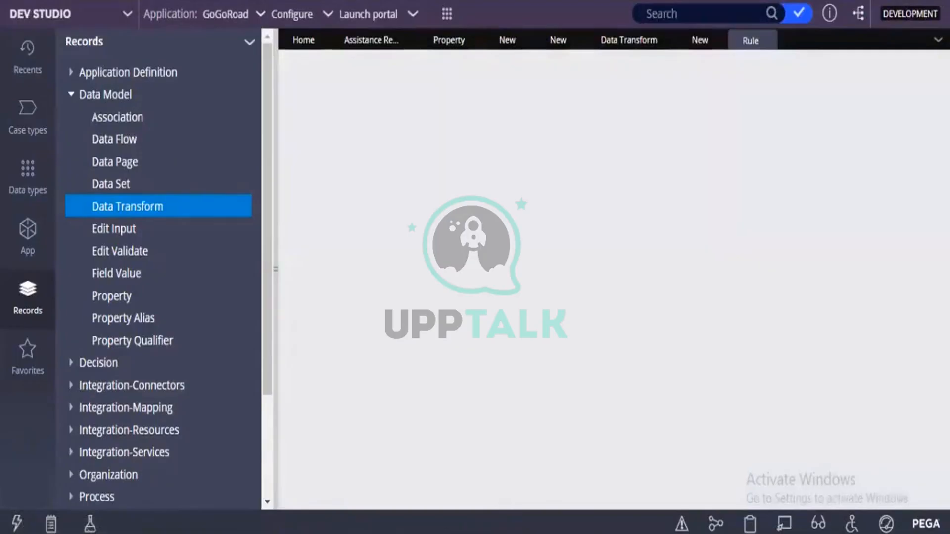
Switch to the text notes and add the line "Class == DB table" below pxResults(2)
key("alt+Tab")
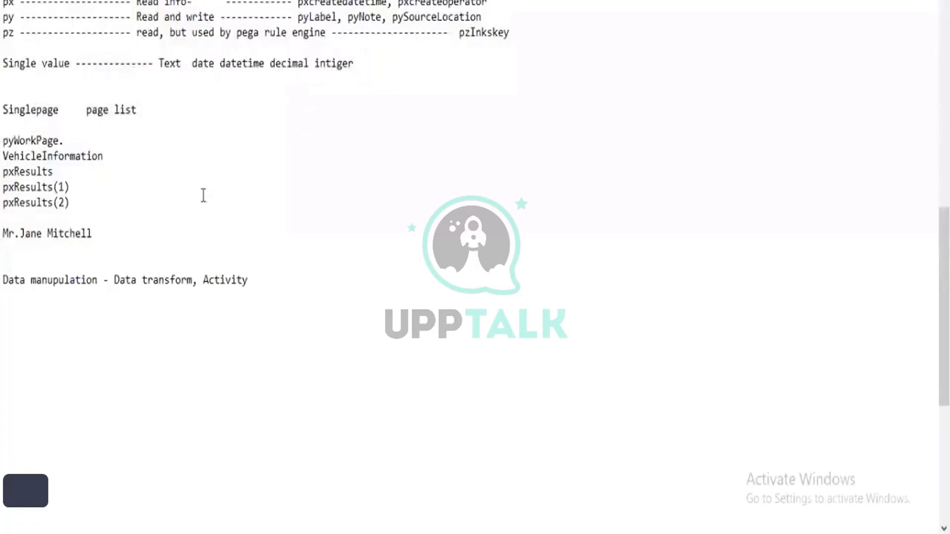
left_click(203, 195)
key("Return")
key("Return")
type("Class")
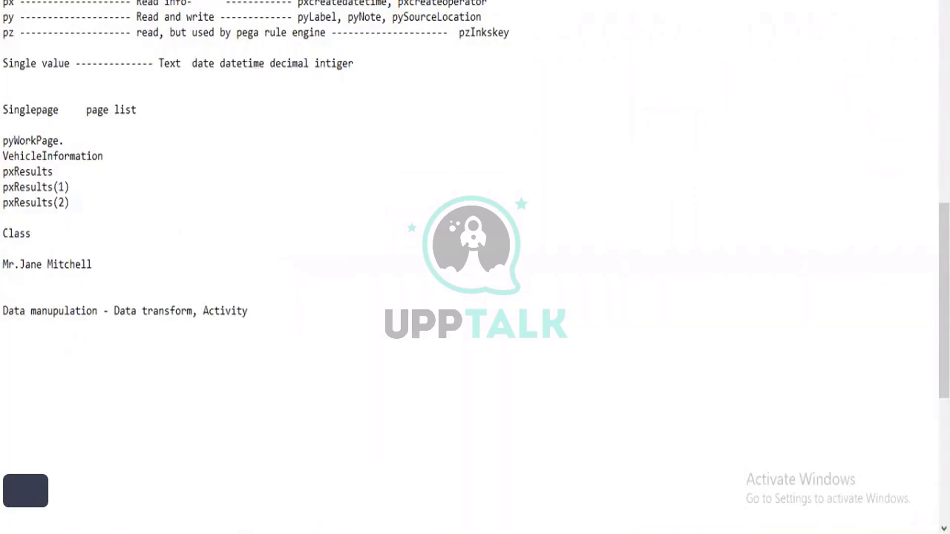
type(" == DB a")
key("BackSpace")
type("table")
Return to the class record in Dev Studio, test its database table connection and highlight part of the connection report
key("alt+Tab")
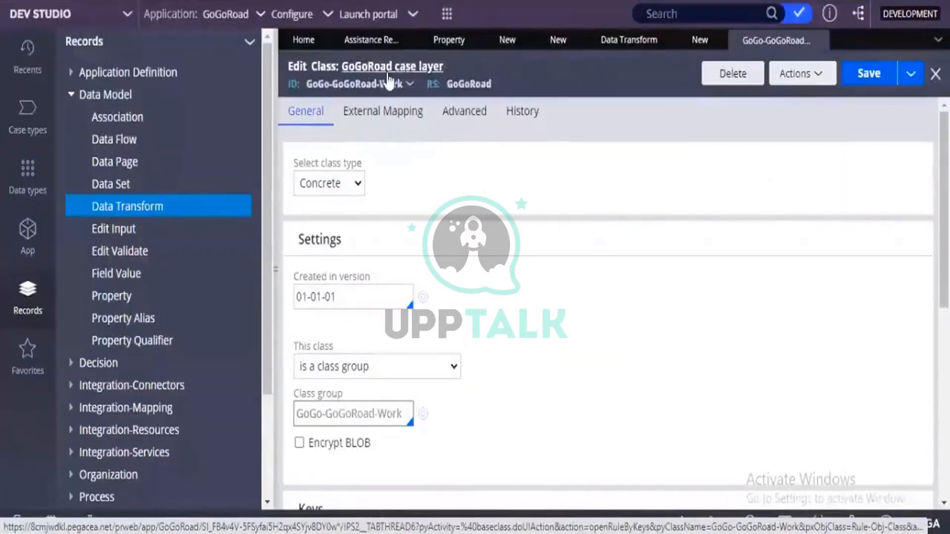
double_click(315, 66)
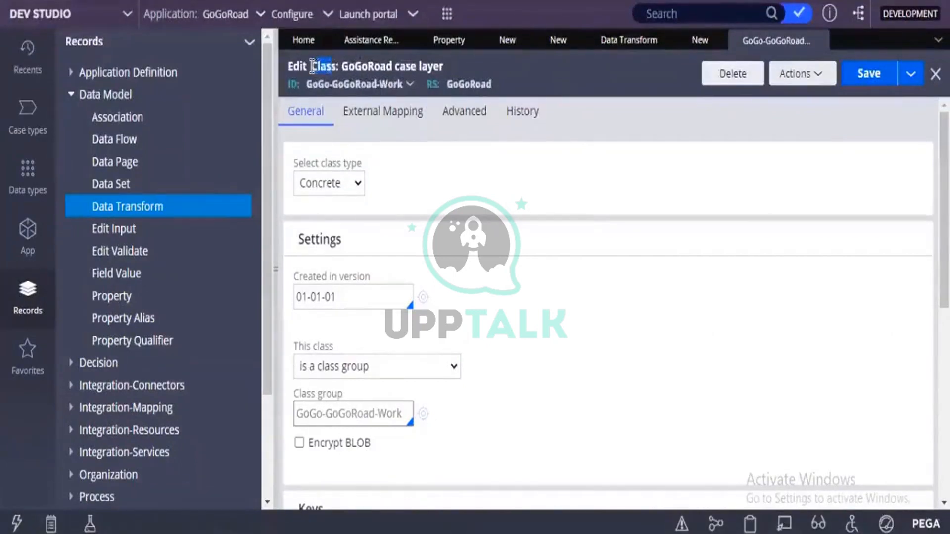
left_click_drag(312, 65, 340, 73)
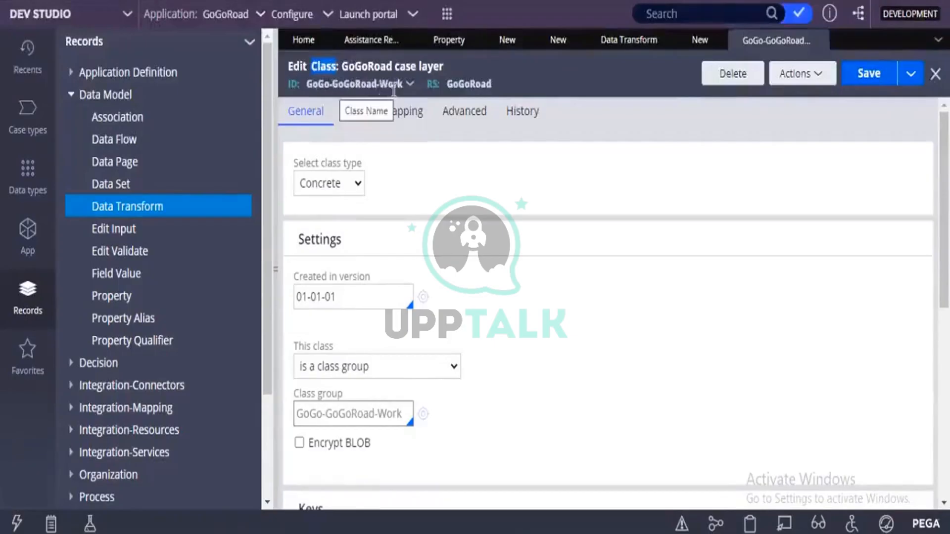
scroll(383, 302, "down", 5)
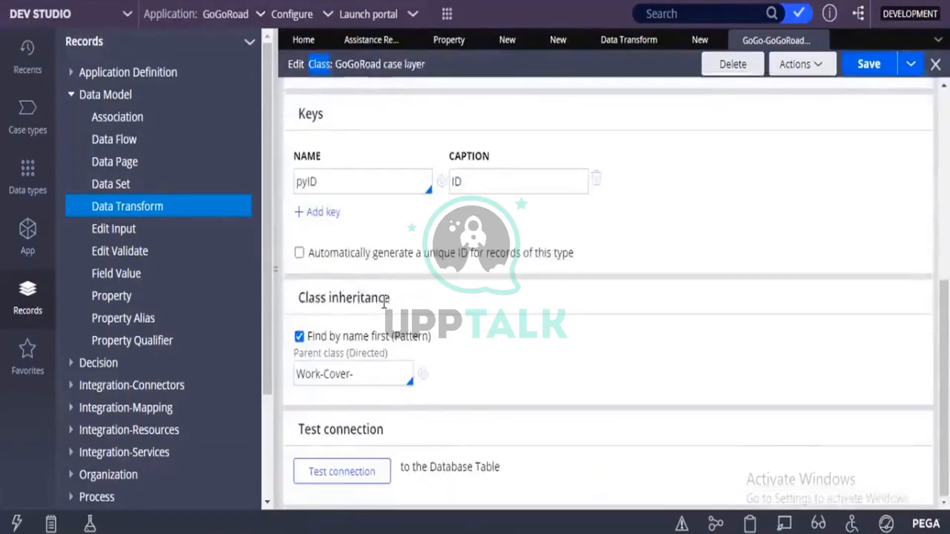
left_click(353, 475)
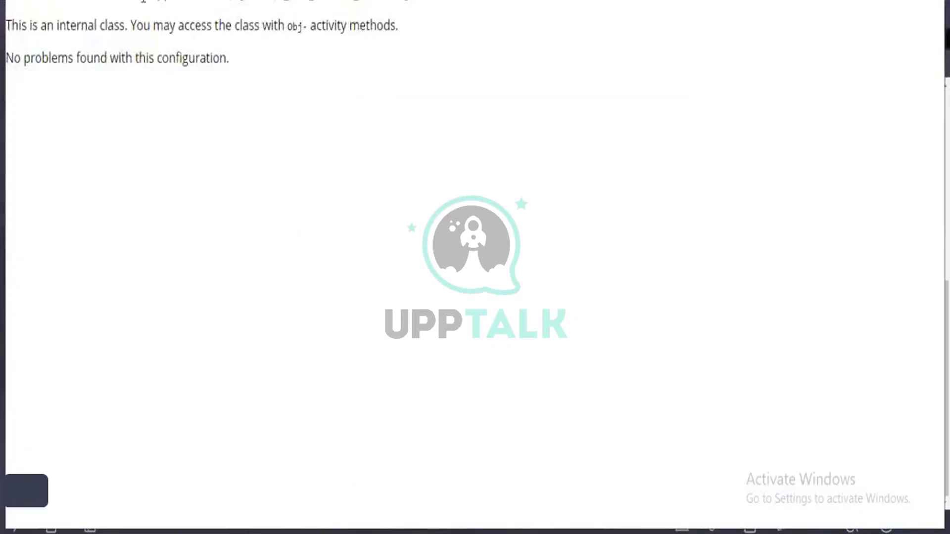
left_click_drag(231, 1, 378, 1)
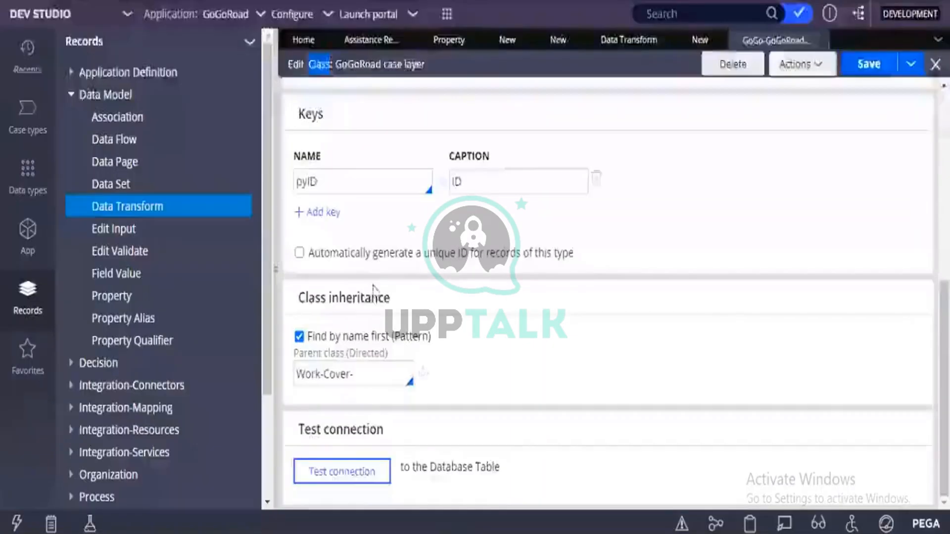
Review the class type options, keeping Concrete, and run the class's database connection test again
scroll(376, 293, "up", 5)
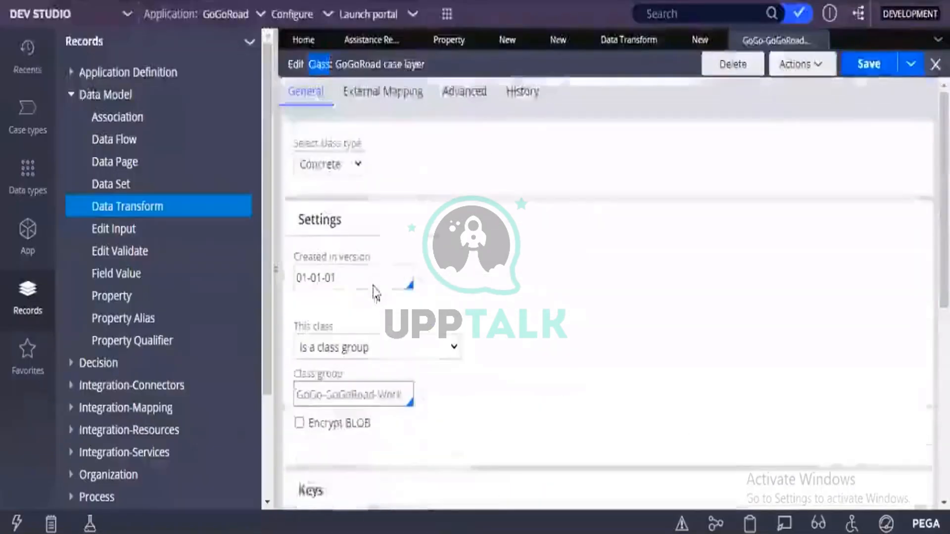
left_click(333, 186)
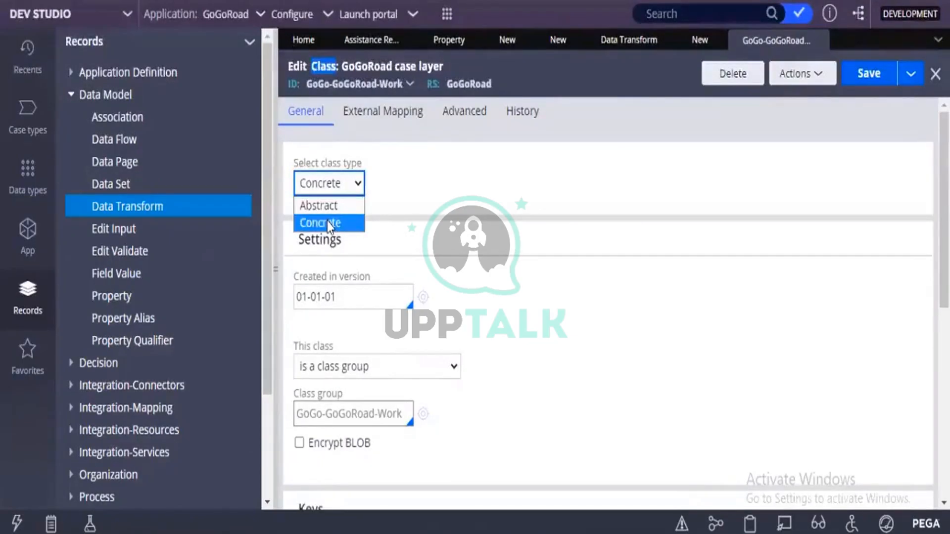
left_click(327, 223)
scroll(376, 260, "down", 8)
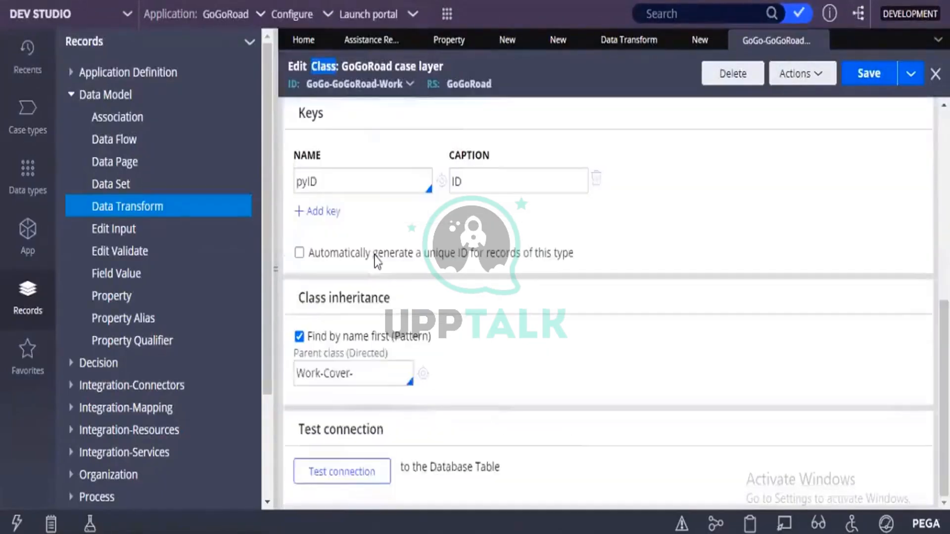
left_click(335, 475)
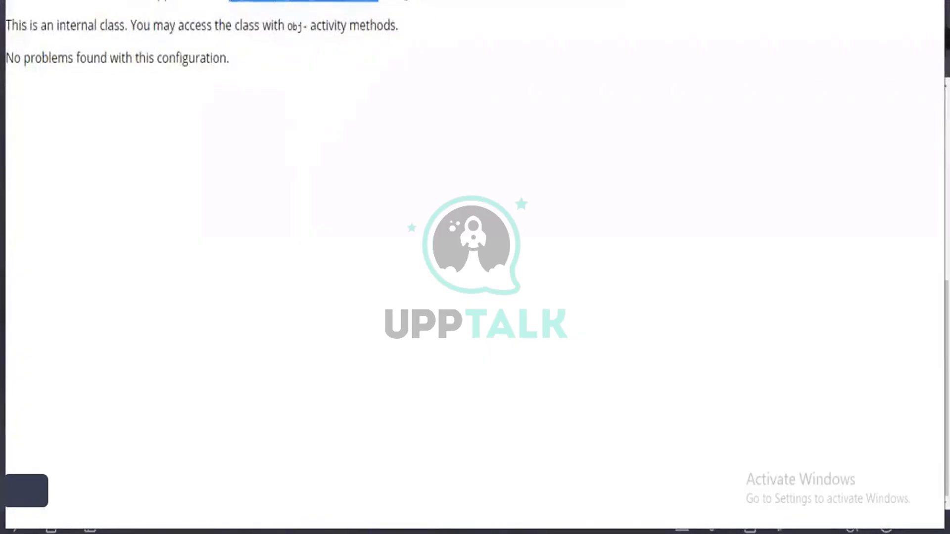
double_click(413, 0)
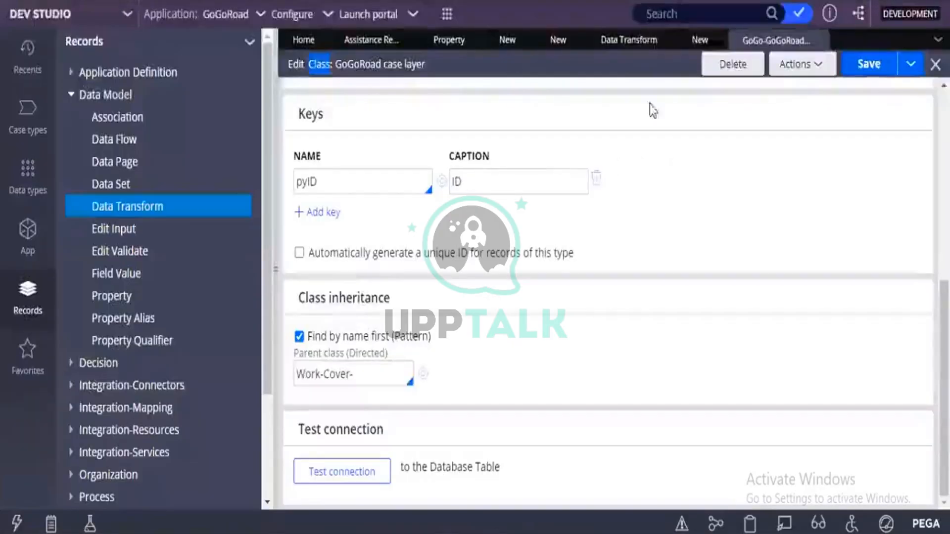
Return to the test data transform's rule form and highlight its ID
left_click(649, 39)
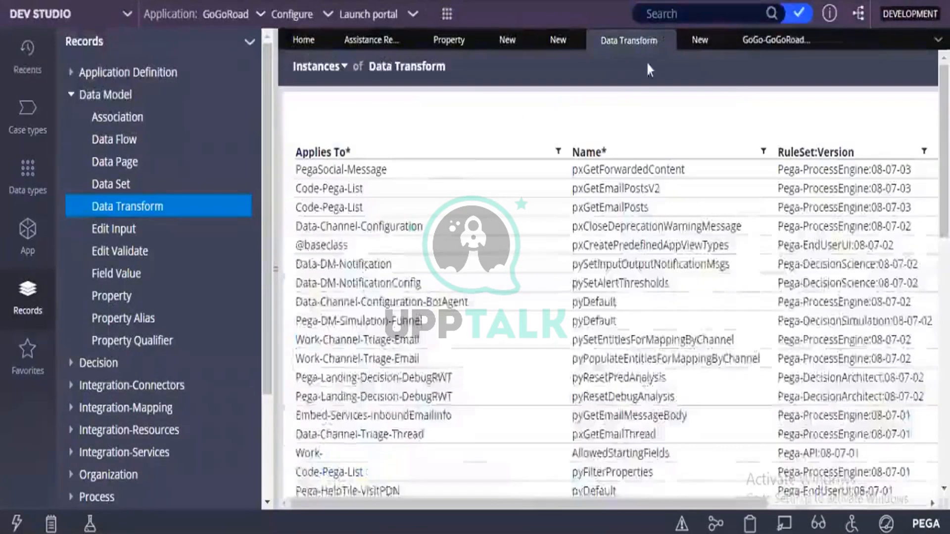
left_click(691, 43)
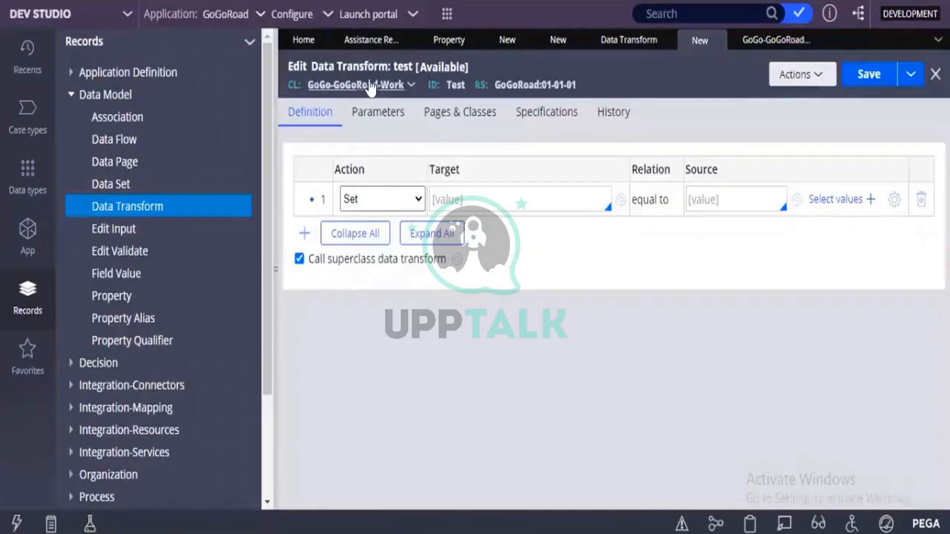
double_click(451, 84)
Bring back the connection test report window and highlight a detail above the internal class note
mouse_move(461, 533)
left_click(759, 449)
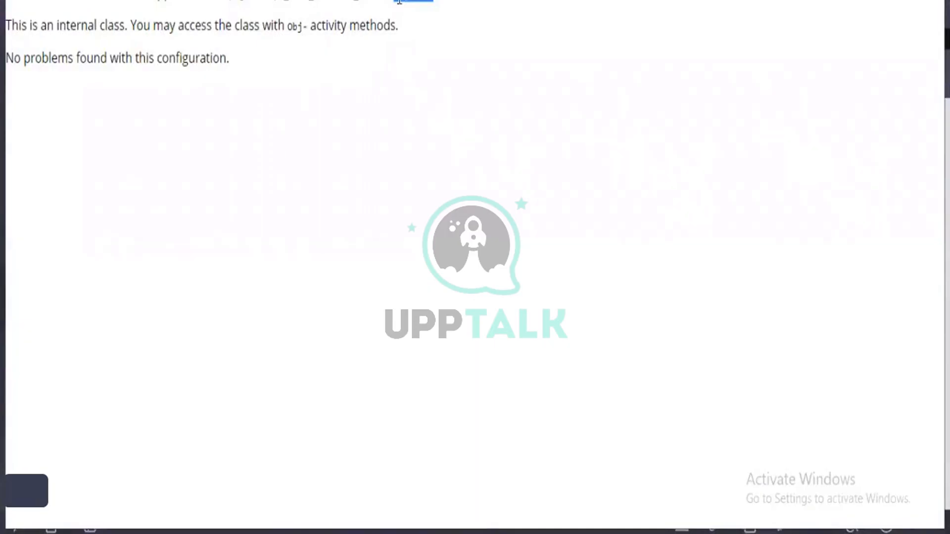
left_click_drag(391, 0, 436, 0)
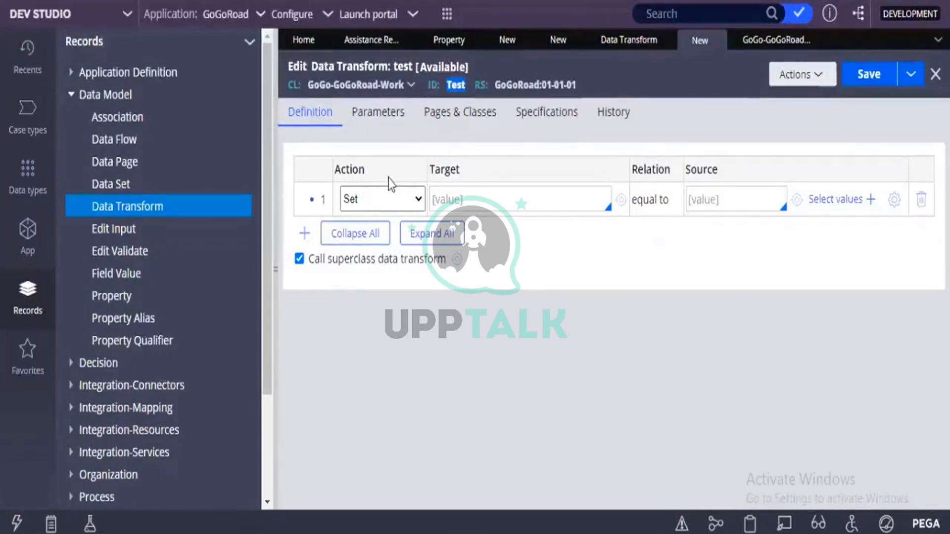
List the action options for the data transform's first row, then switch to Excel and point out row 7 of the Emp Info table
left_click(381, 203)
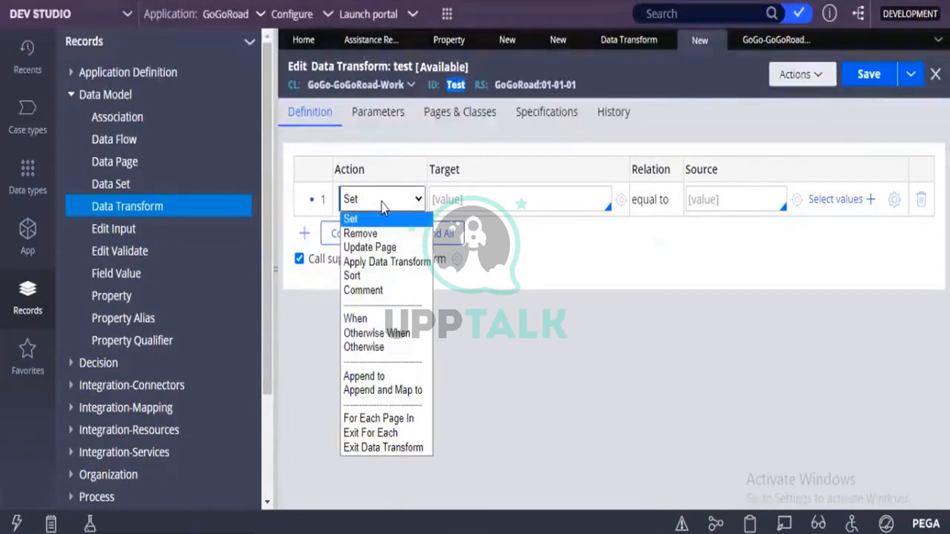
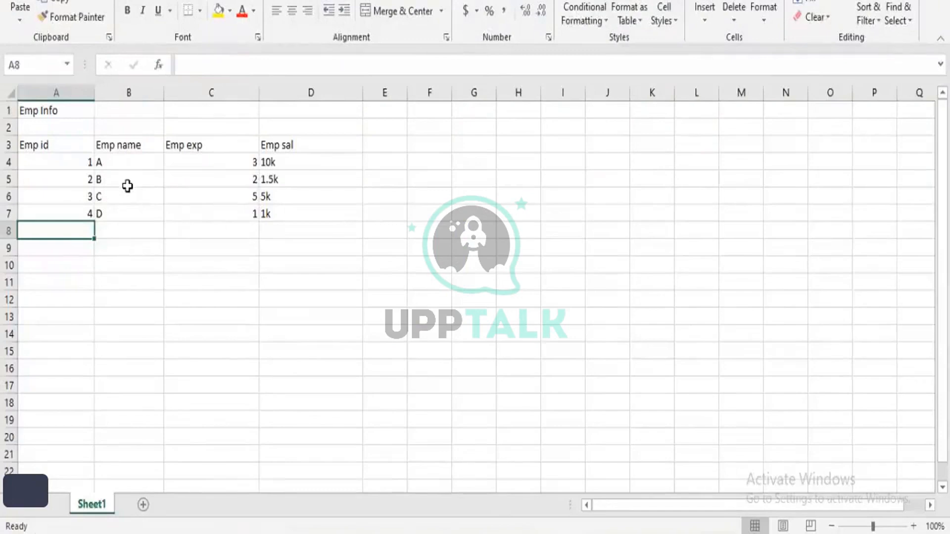
left_click(118, 210)
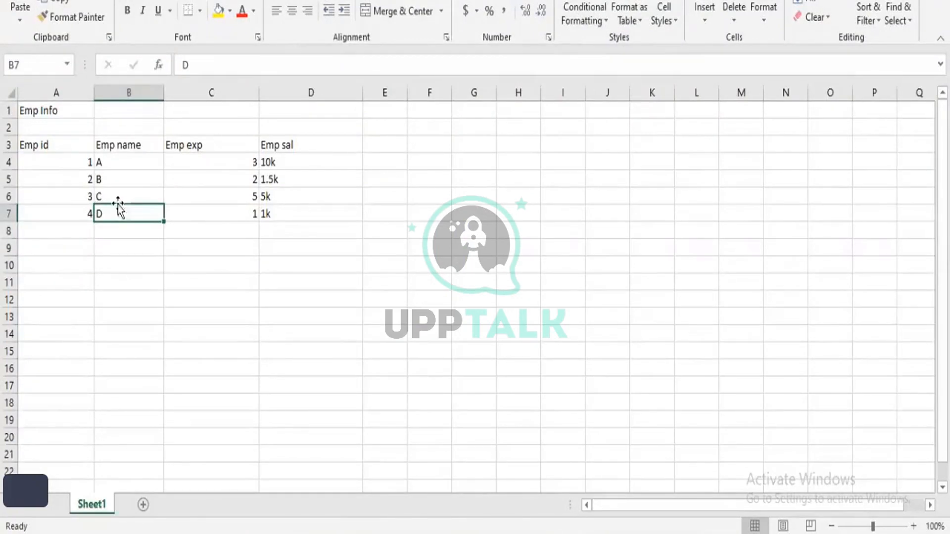
left_click(78, 214)
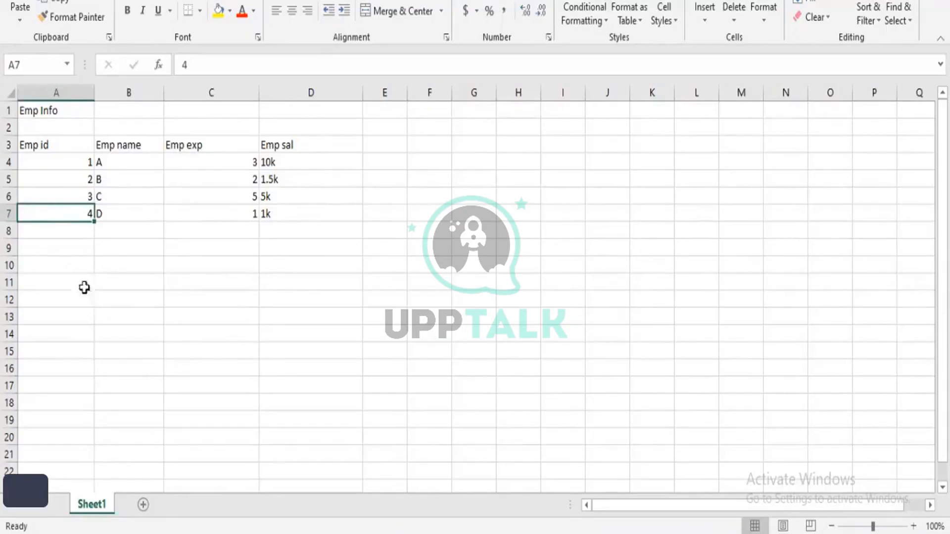
Point out the employee name cell in row 7 of the Emp Info table
left_click(142, 214)
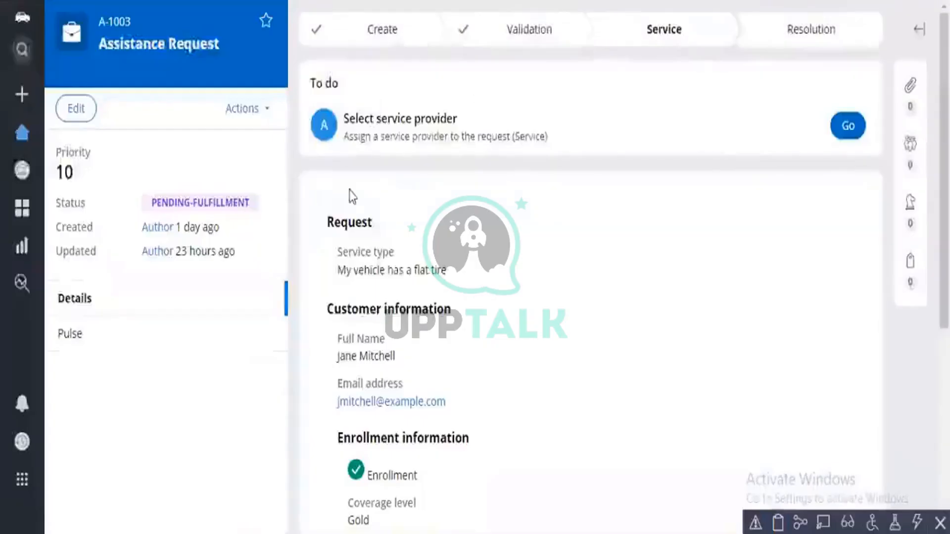
Switch to the GoGoRoad portal in Pega and start a new Assistance Request with the issue "My vehicle has a flat tire"
mouse_move(10, 70)
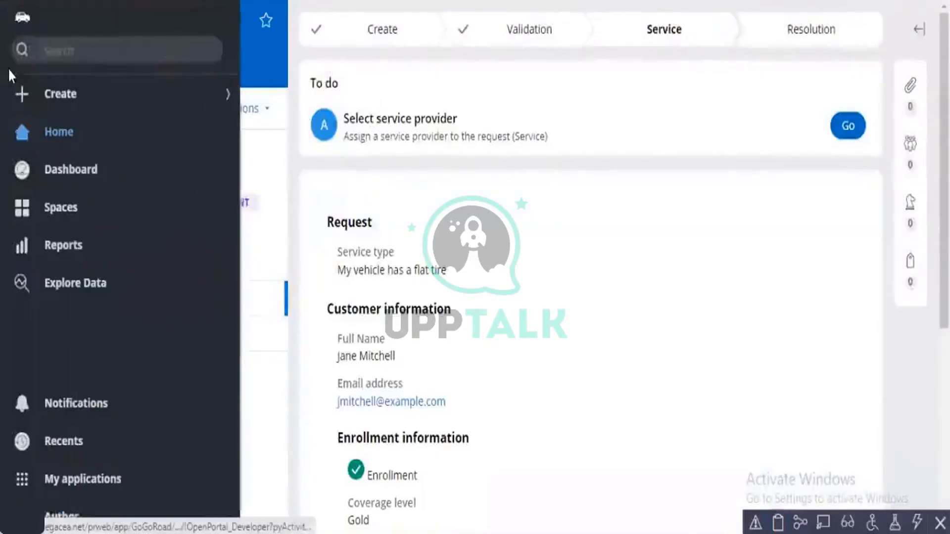
left_click(25, 96)
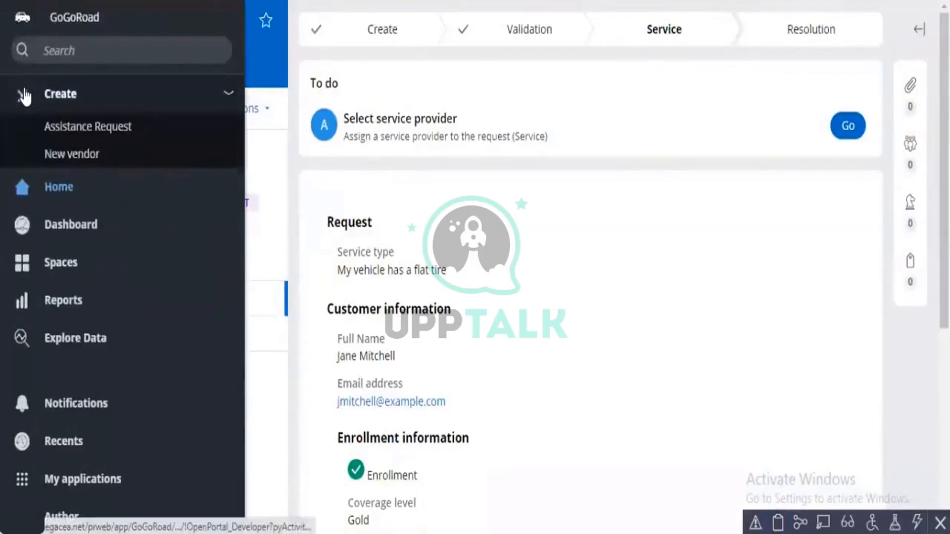
left_click(54, 129)
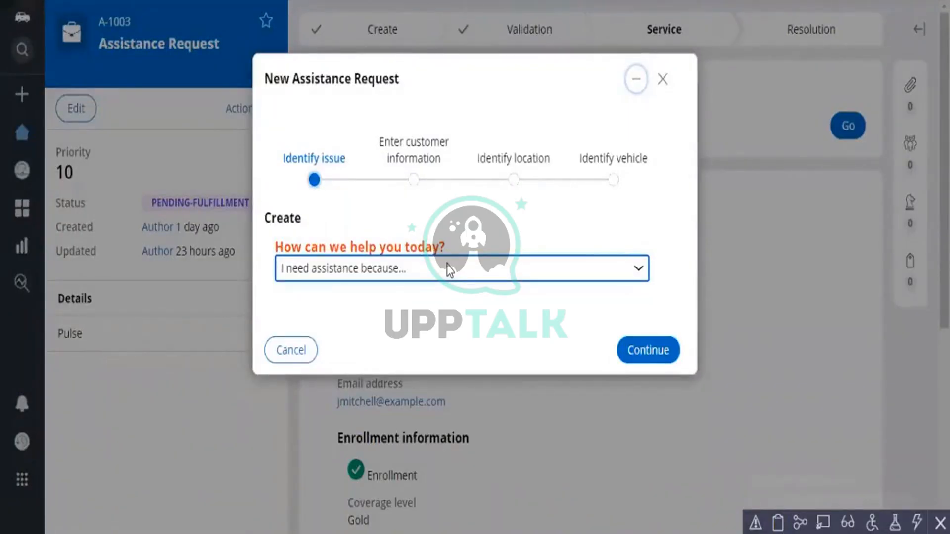
left_click(448, 269)
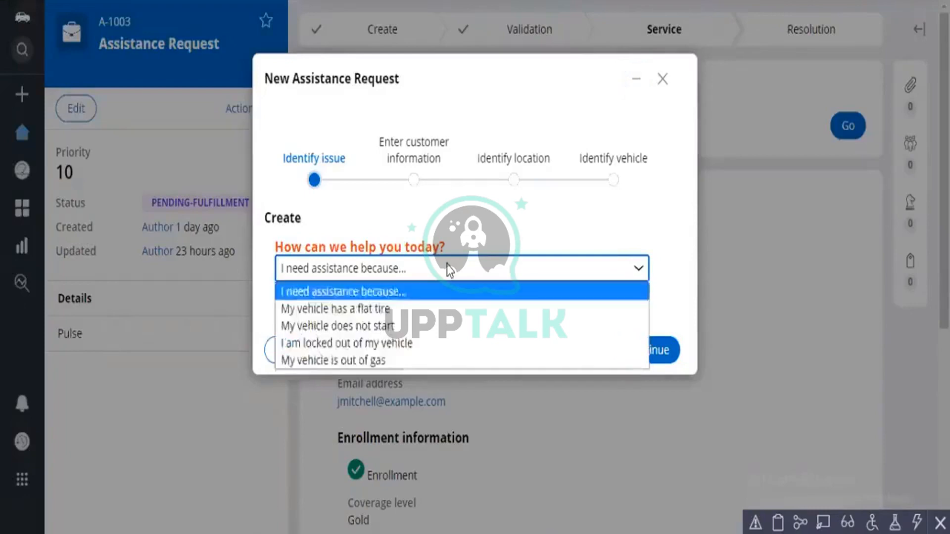
left_click(425, 310)
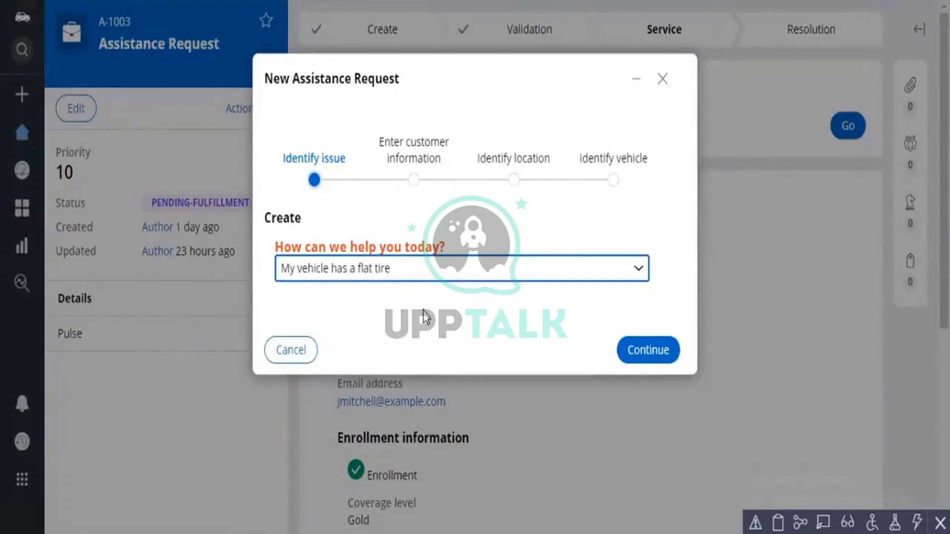
left_click(424, 310)
Review the available issue choices for the new Assistance Request, keeping "My vehicle has a flat tire"
left_click(318, 277)
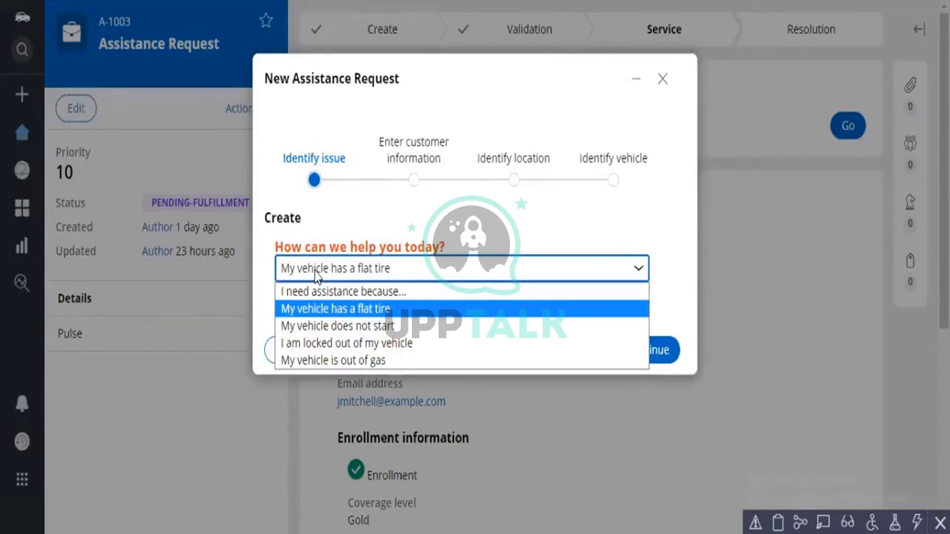
left_click(455, 205)
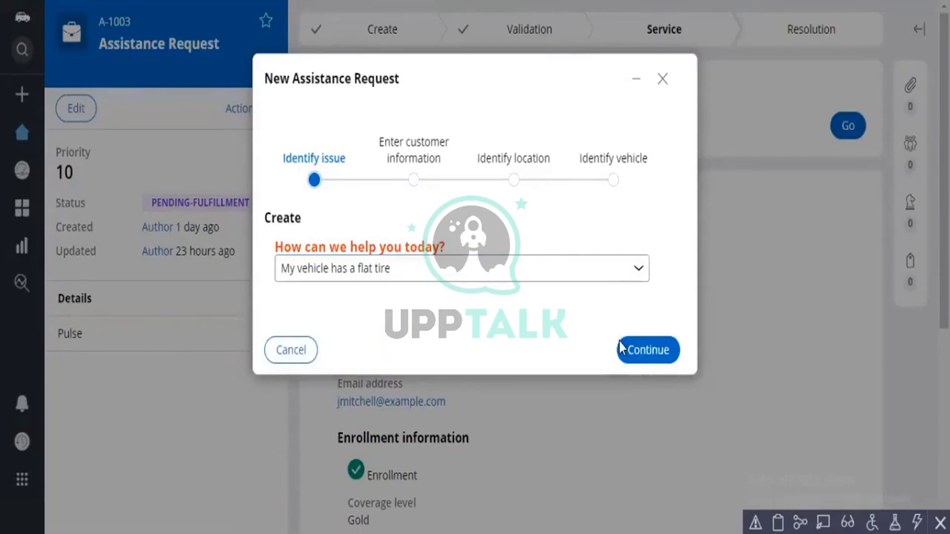
left_click(366, 272)
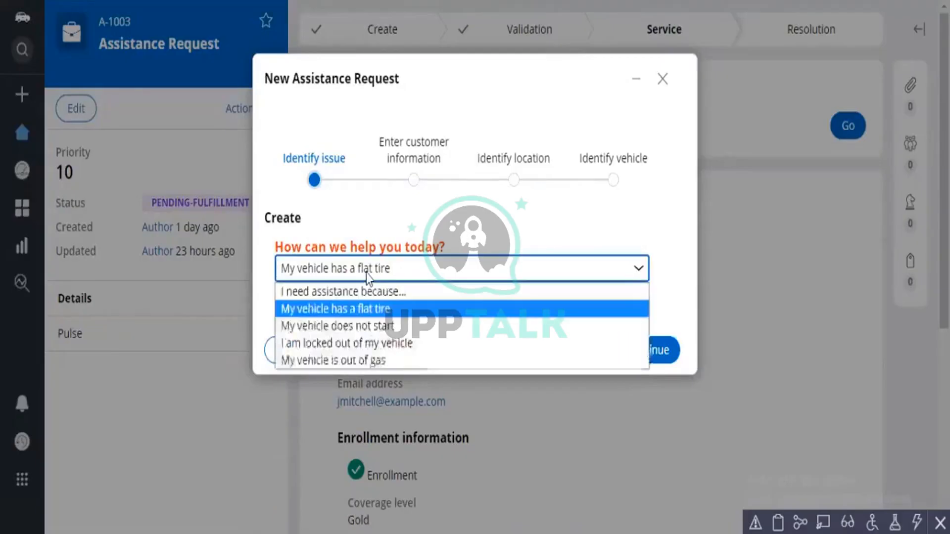
left_click(452, 219)
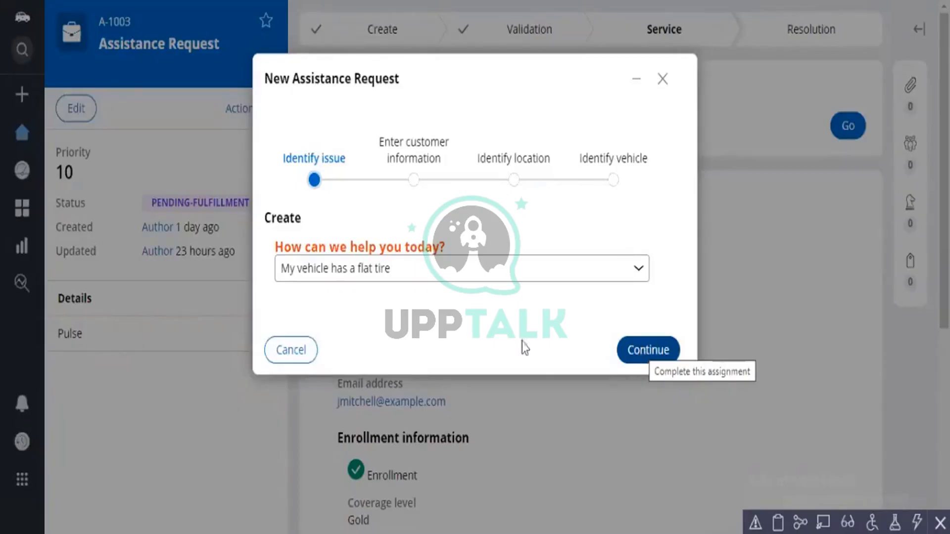
Select "My vehicle does not start" as the issue for the new assistance request
left_click(422, 282)
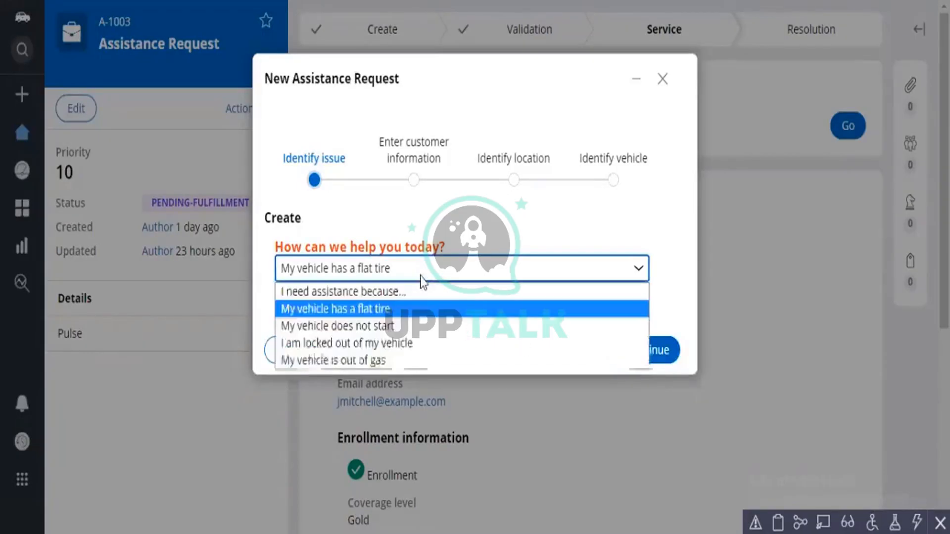
left_click(408, 306)
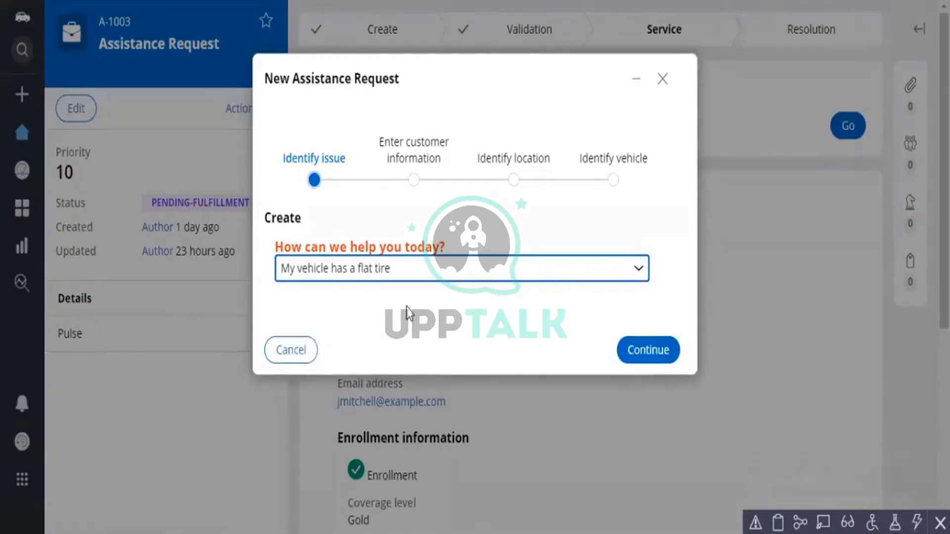
left_click(407, 307)
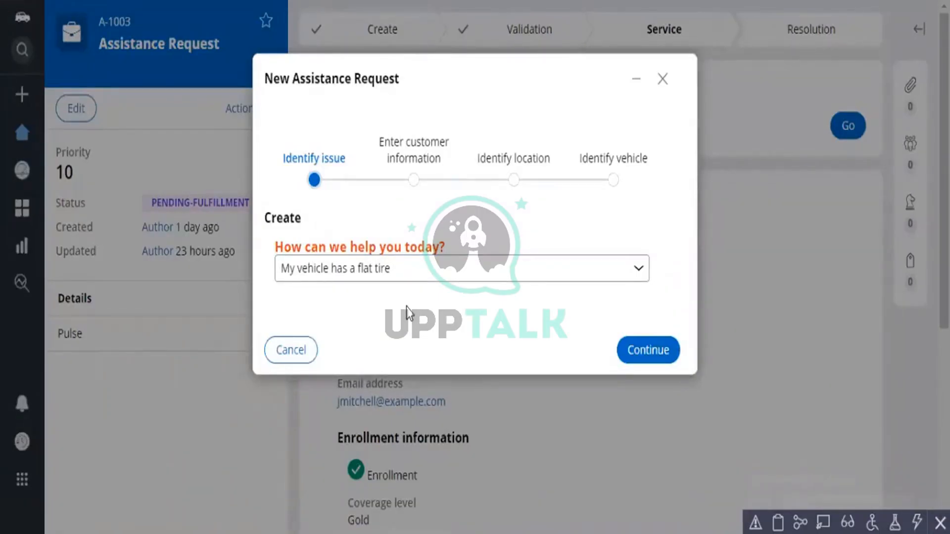
left_click(405, 269)
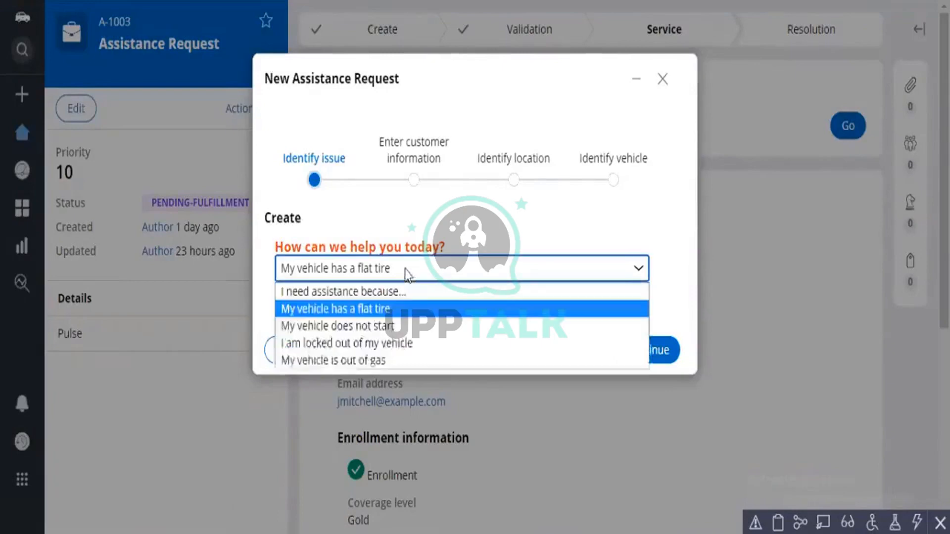
left_click(400, 328)
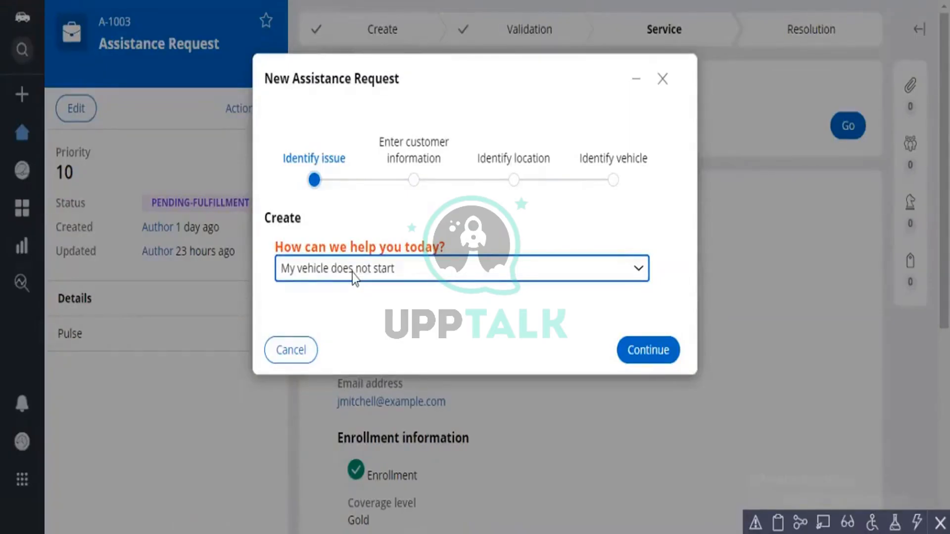
left_click(412, 180)
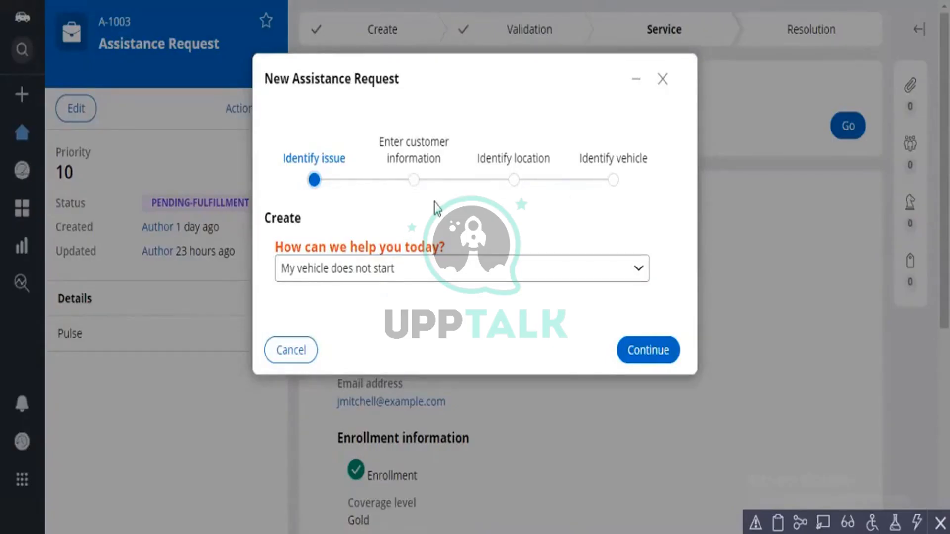
Try "My vehicle is out of gas" as the issue and restore "My vehicle does not start"
left_click(397, 263)
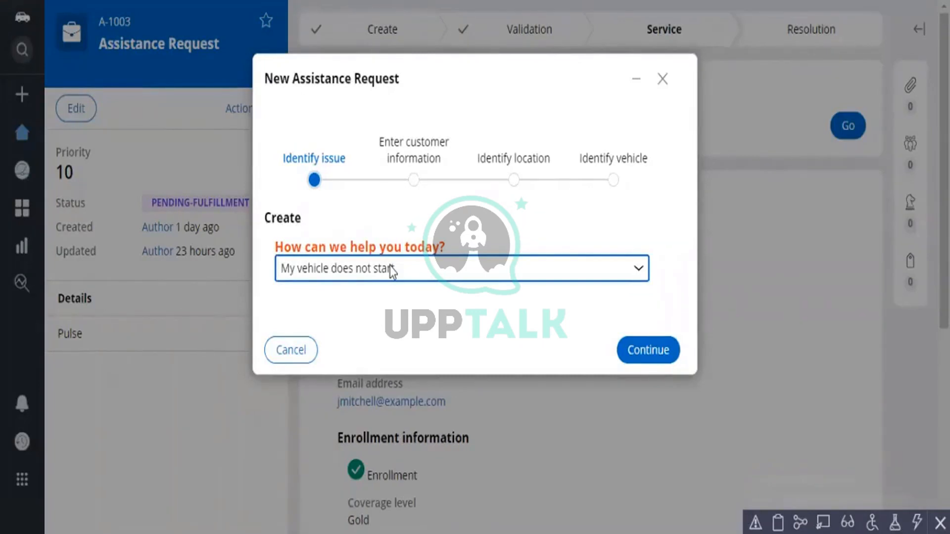
left_click(391, 271)
left_click(364, 357)
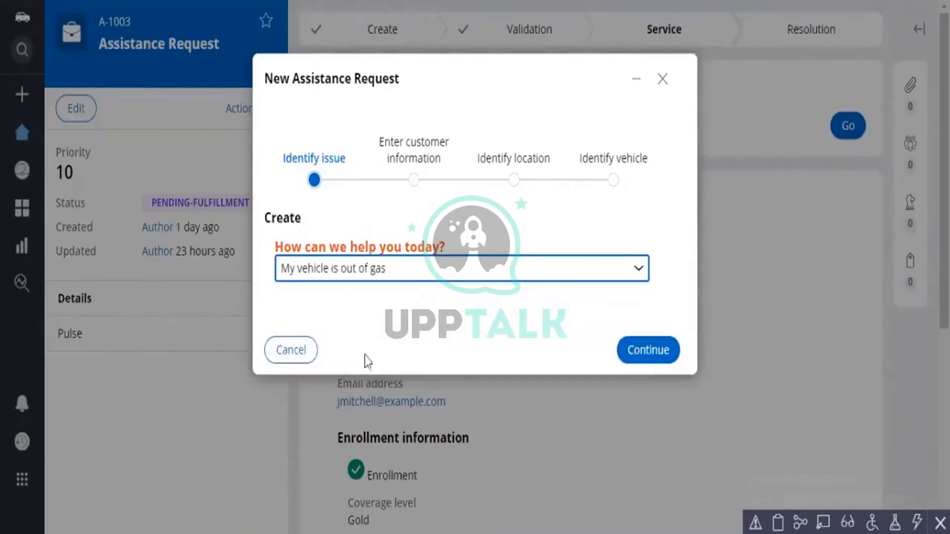
left_click(409, 263)
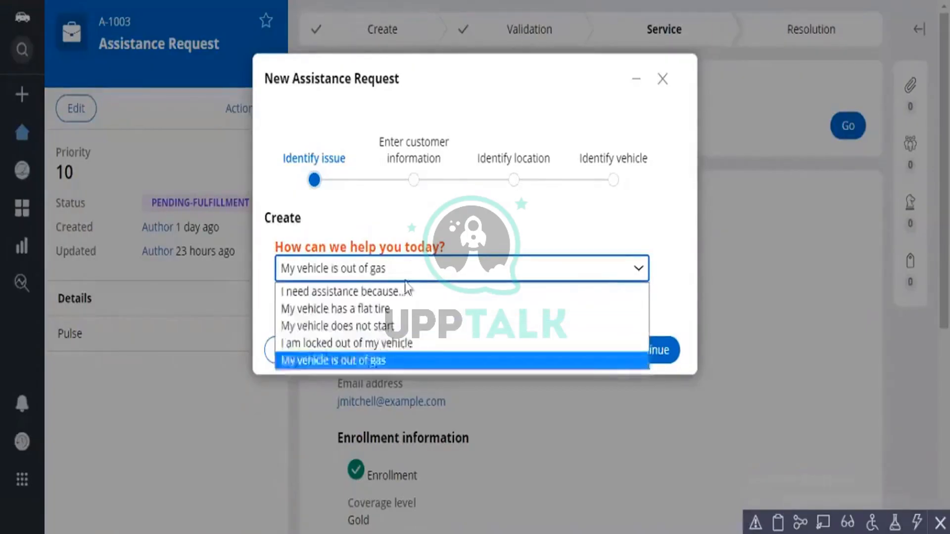
left_click(384, 335)
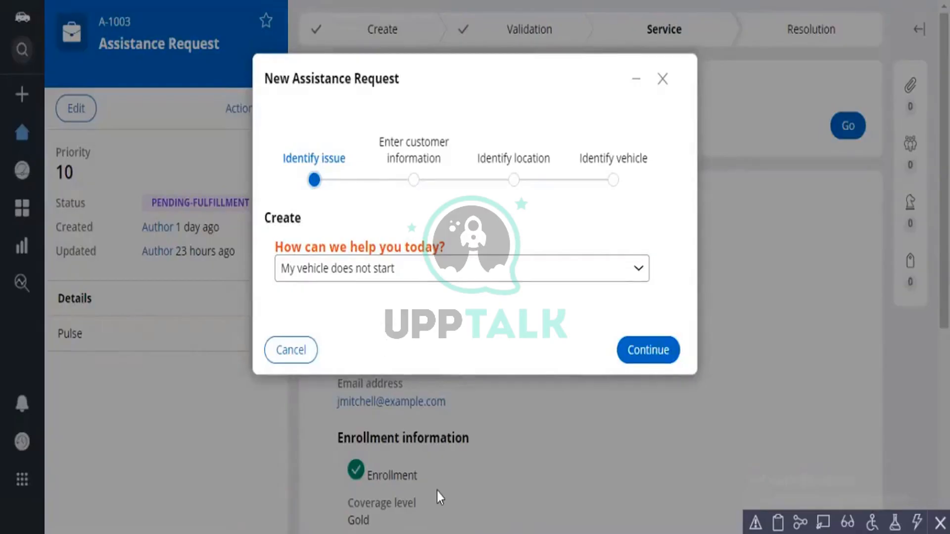
Switch to the Clipboard Viewer and highlight the pxObjClass value of the pyWorkPage.CustomerID page
mouse_move(660, 517)
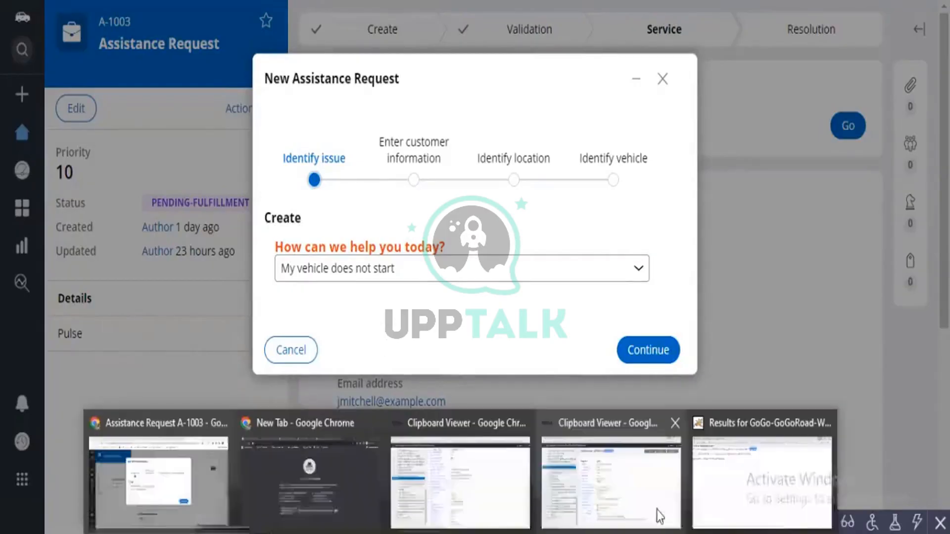
left_click(659, 517)
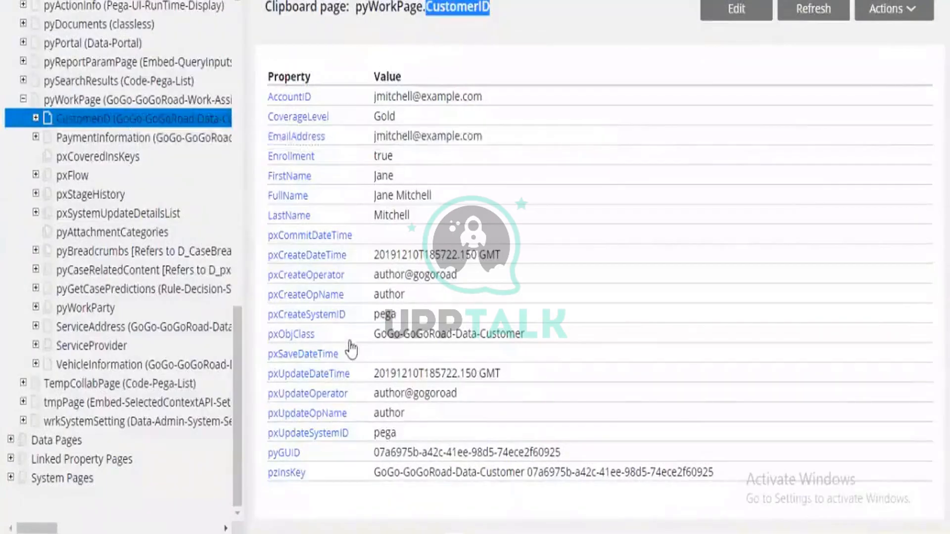
left_click_drag(378, 332, 525, 339)
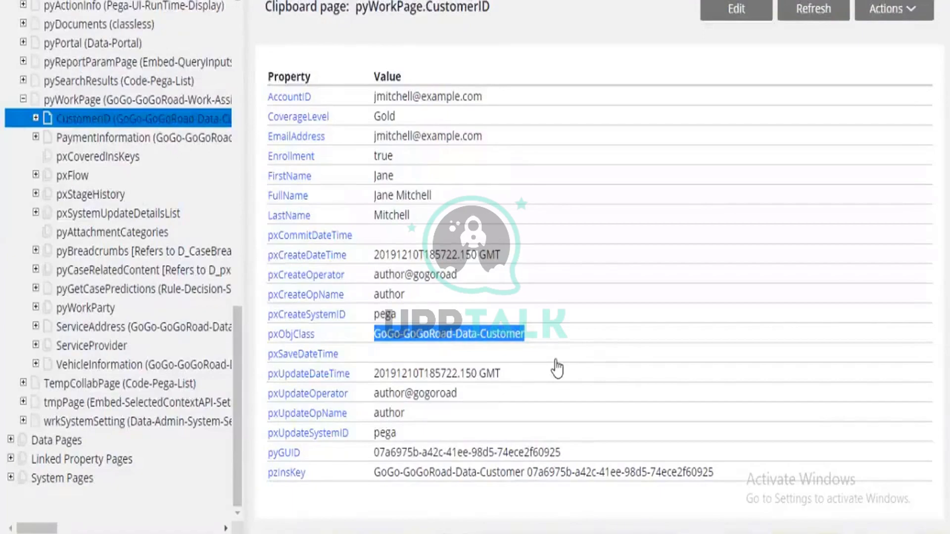
Switch to Dev Studio and choose the Set action for the first row of the test data transform
key("alt+Tab")
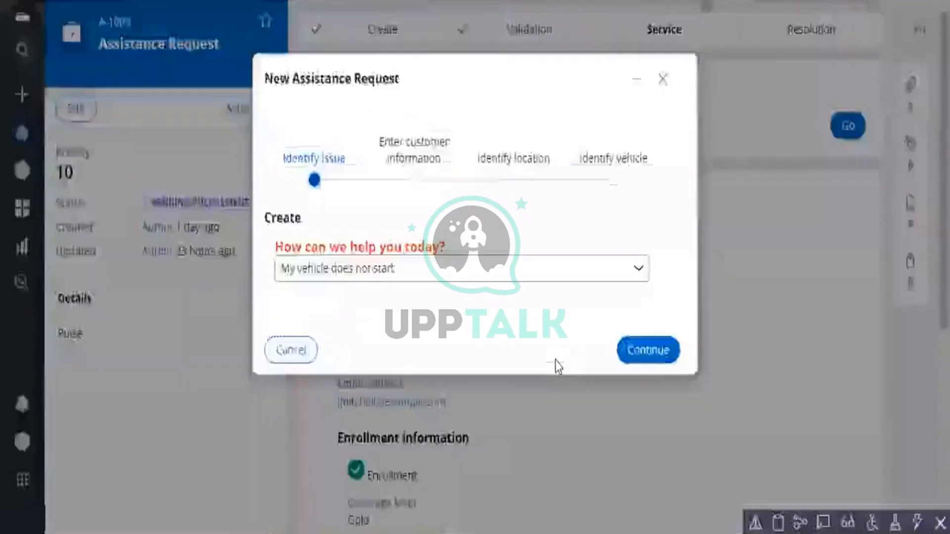
key("alt+Tab")
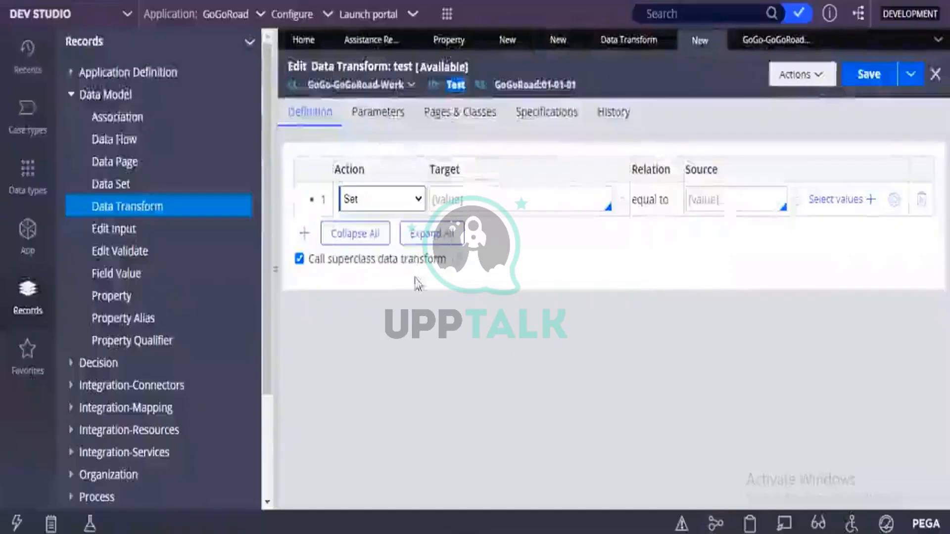
left_click(402, 203)
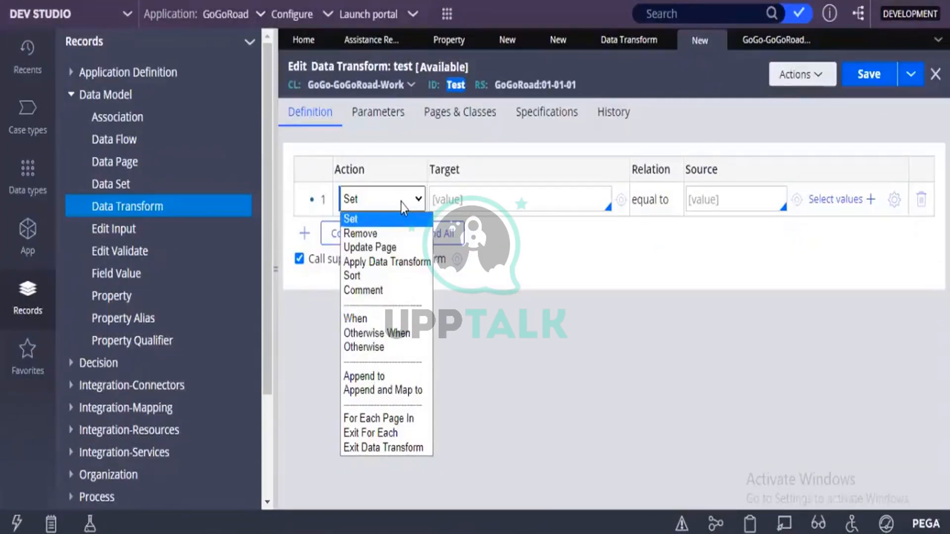
left_click(372, 226)
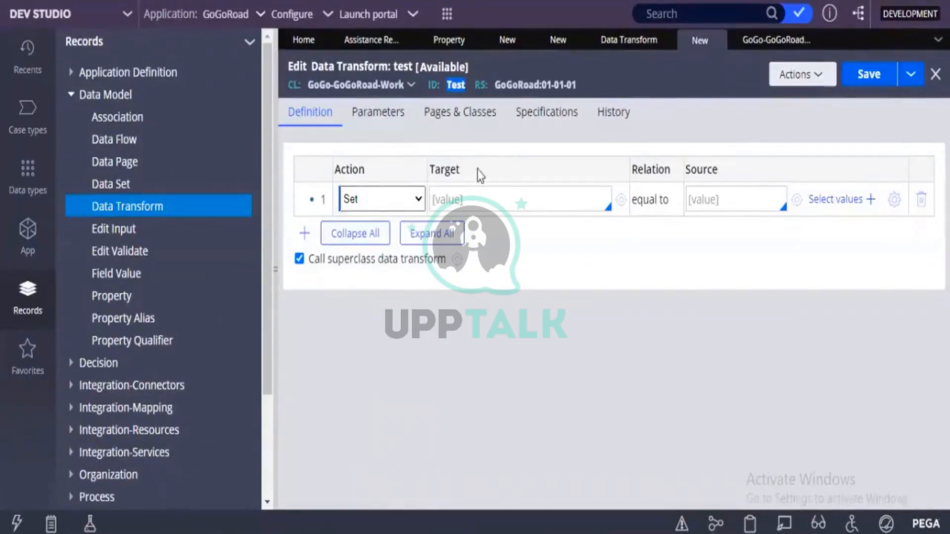
Enter the literal value "test", in quotes, as the source of the data transform's first row
left_click(708, 191)
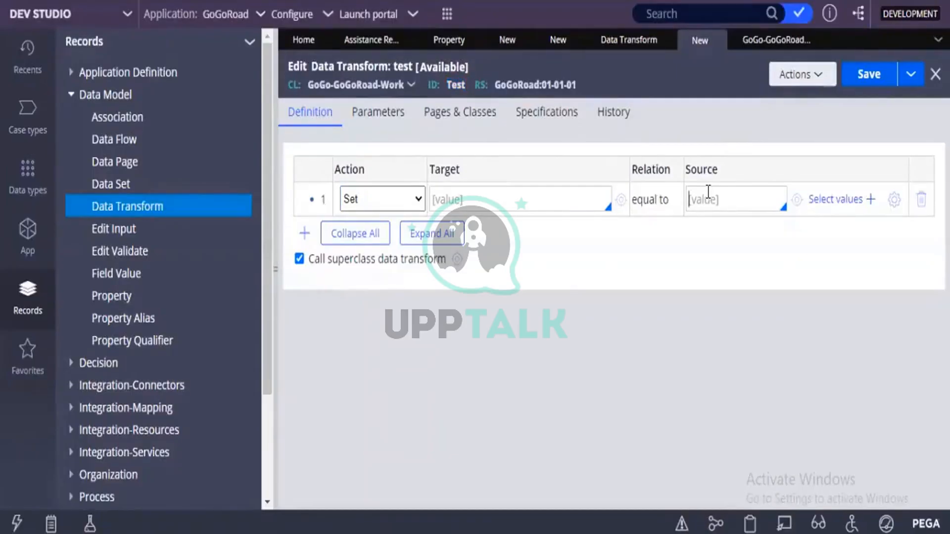
type("\"\"")
key("Left")
type("test")
left_click(694, 202)
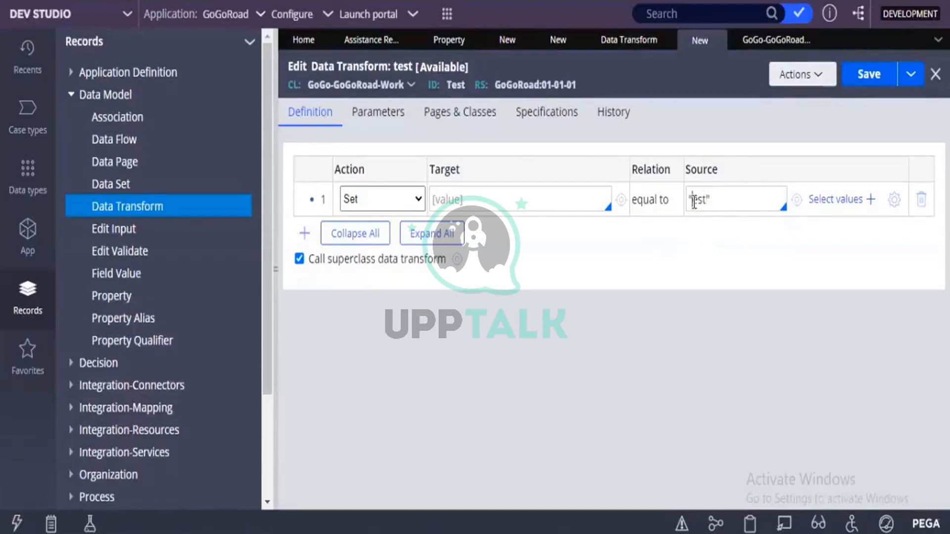
Set the first row's target to the .ActionFlowIndex property from the full list of suggested properties
left_click(537, 198)
left_click(536, 198)
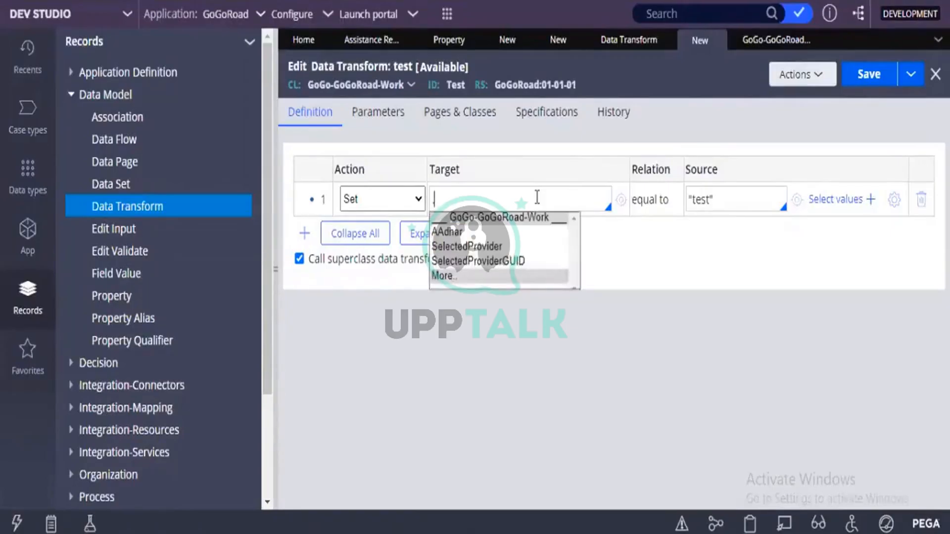
key("Down")
key("Down")
key("Down")
key("Down")
key("Return")
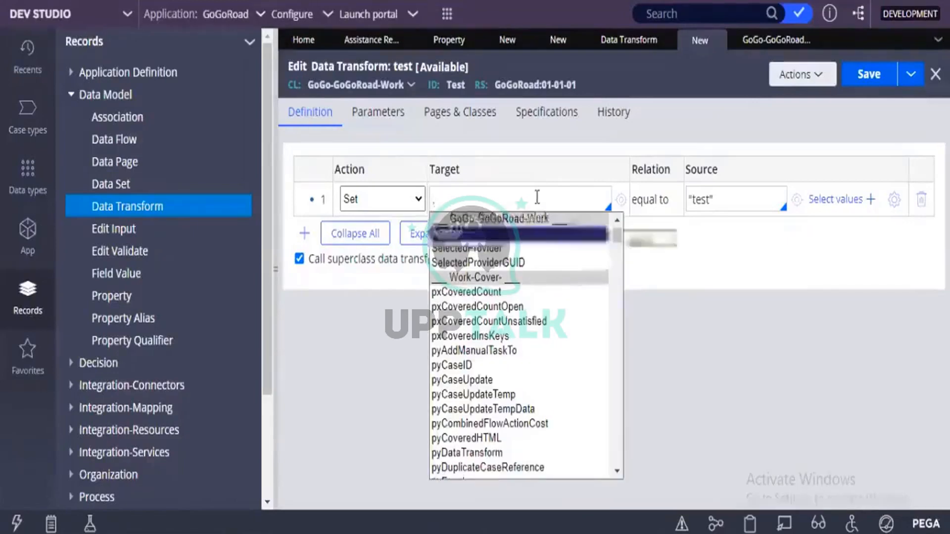
key("Down")
key("Down")
key("Down")
key("Down")
key("Down")
key("Down")
key("Down")
key("Down")
key("Down")
key("Down")
key("Down")
key("Down")
key("Down")
key("Down")
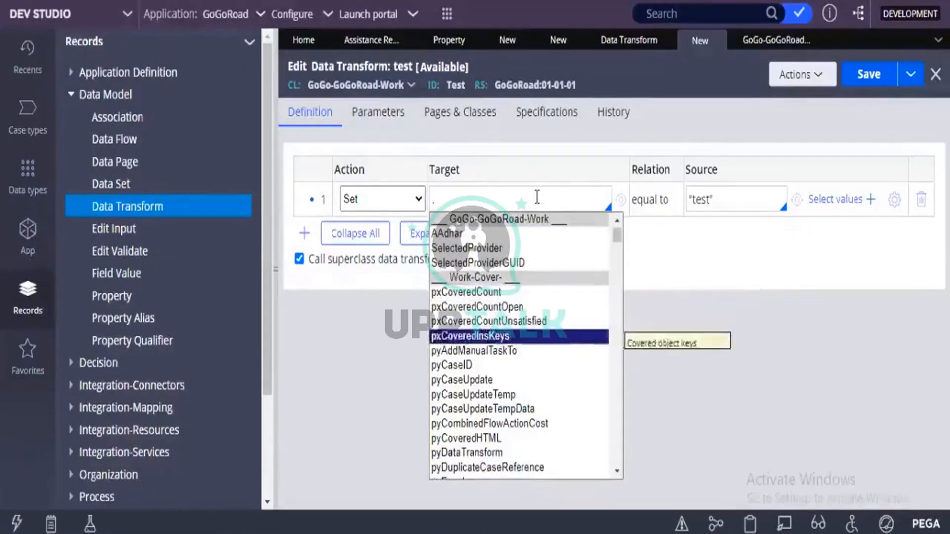
key("Down")
key("Down")
key("Down")
key("Down")
key("Down")
key("Down")
key("Down")
key("Down")
key("Down")
key("Down")
key("Down")
key("Down")
key("Down")
key("Down")
key("Down")
key("Down")
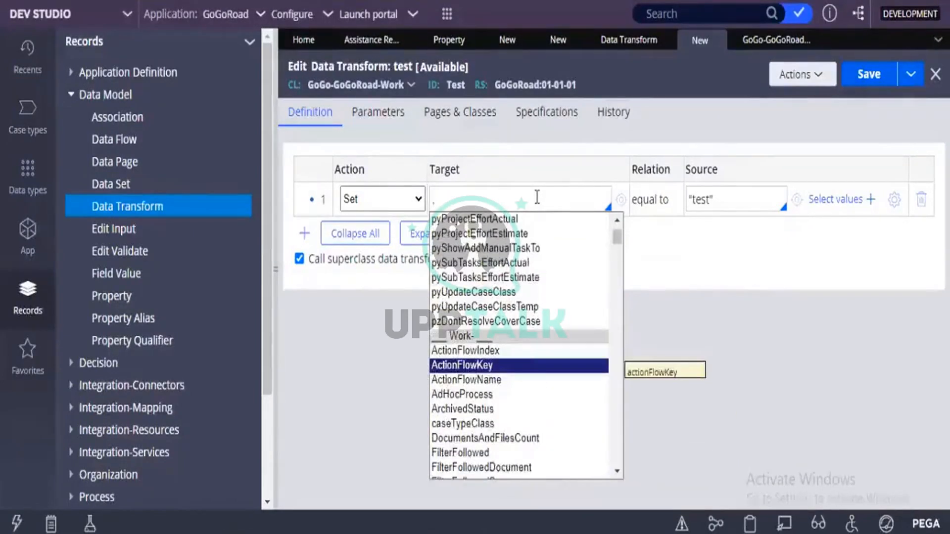
key("Up")
key("Return")
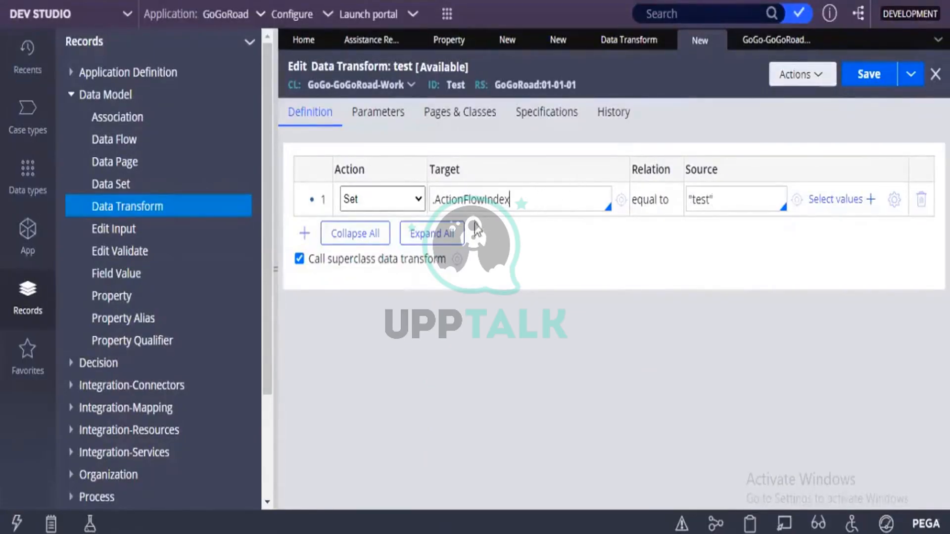
double_click(485, 200)
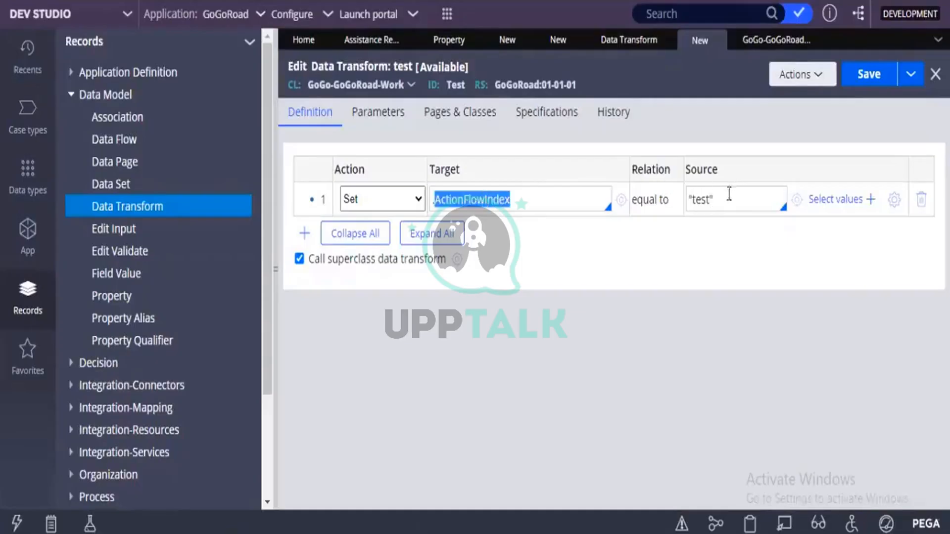
left_click_drag(722, 200, 687, 202)
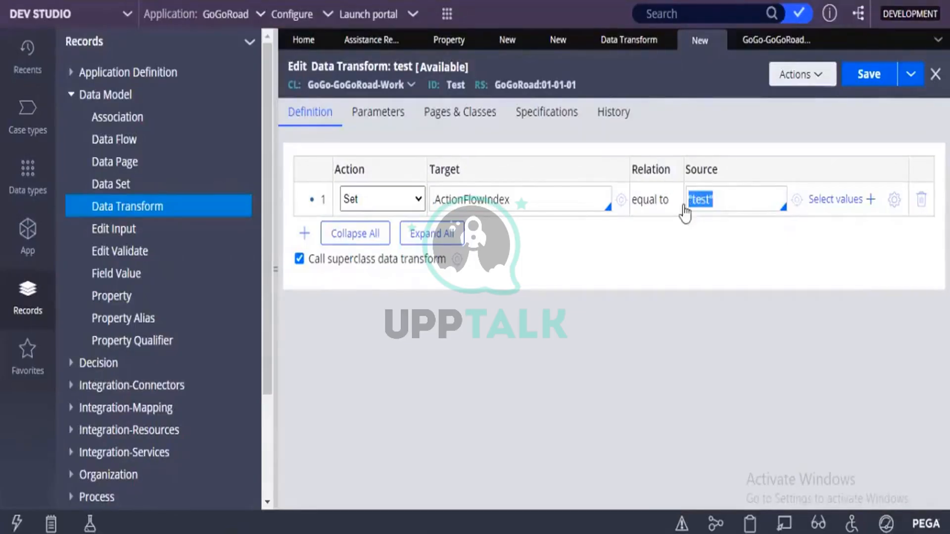
double_click(469, 200)
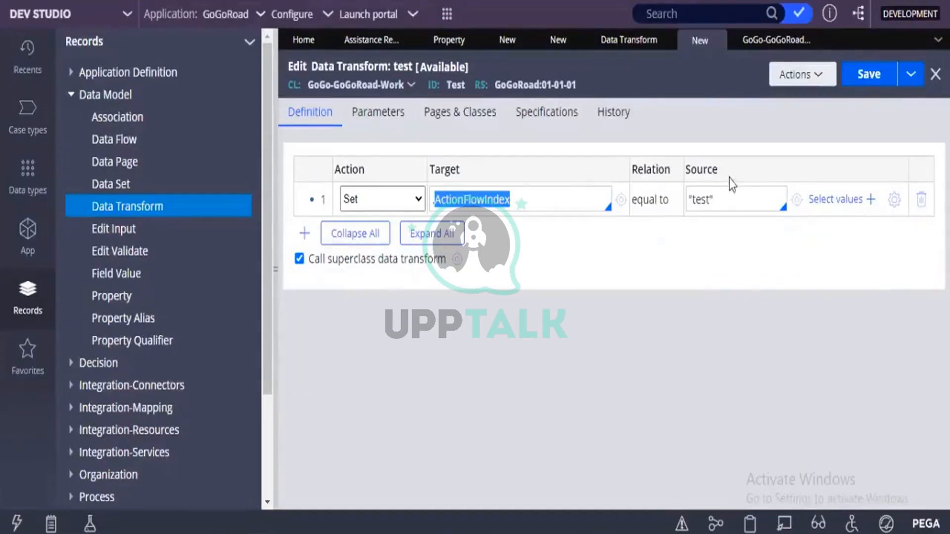
left_click_drag(723, 171, 687, 172)
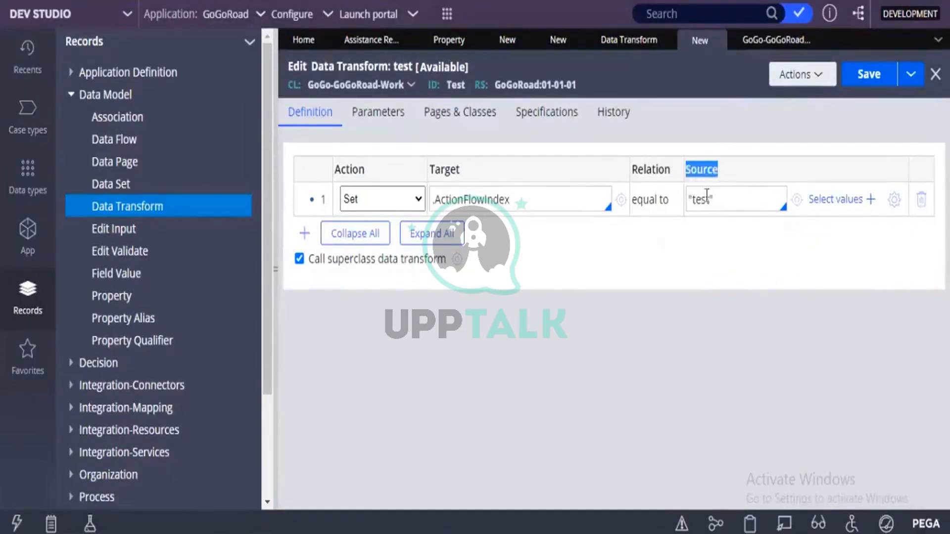
Replace the literal source value of the first row with the .pyLabel property
left_click_drag(727, 201, 638, 227)
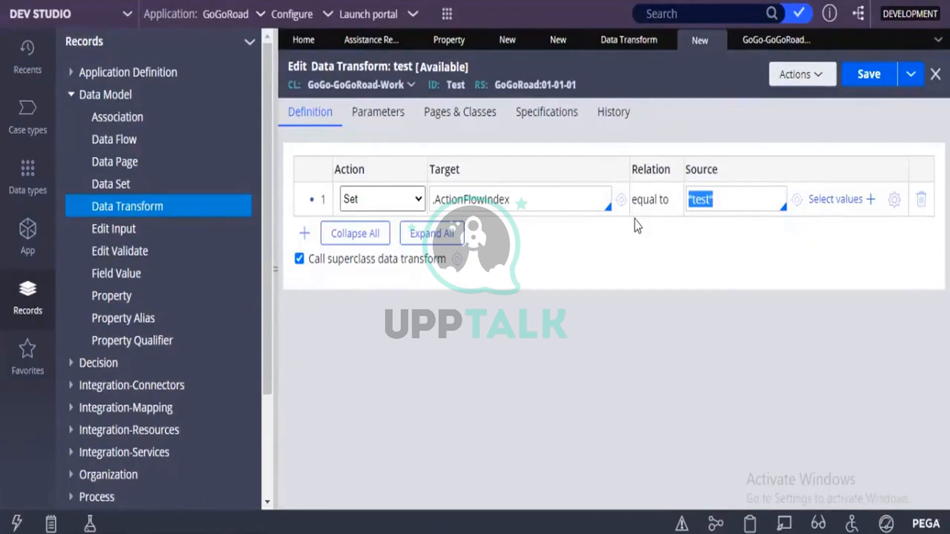
key("BackSpace")
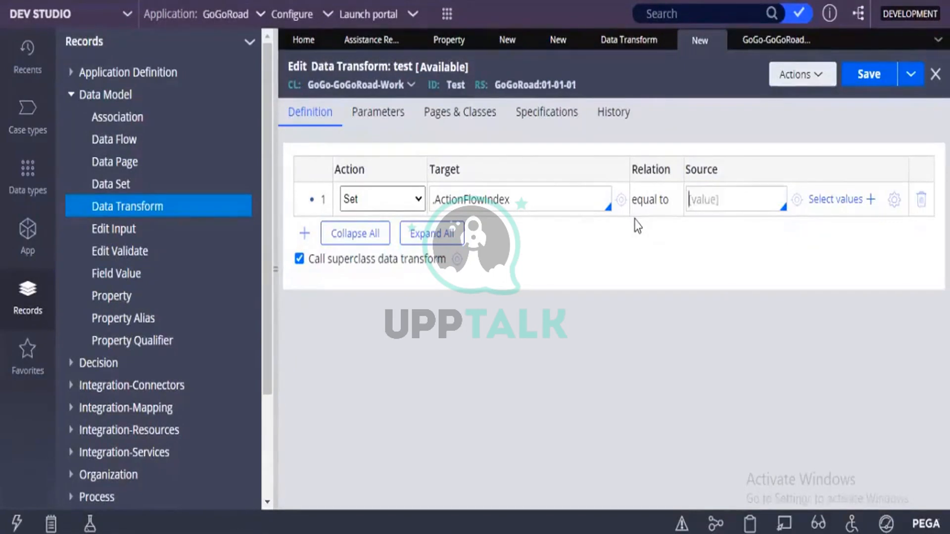
type(".py")
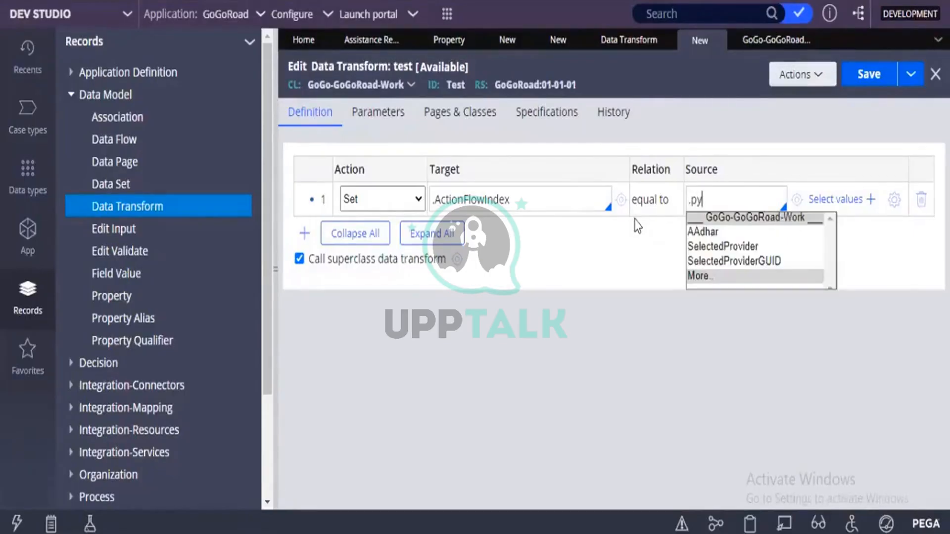
type("Label")
left_click(583, 350)
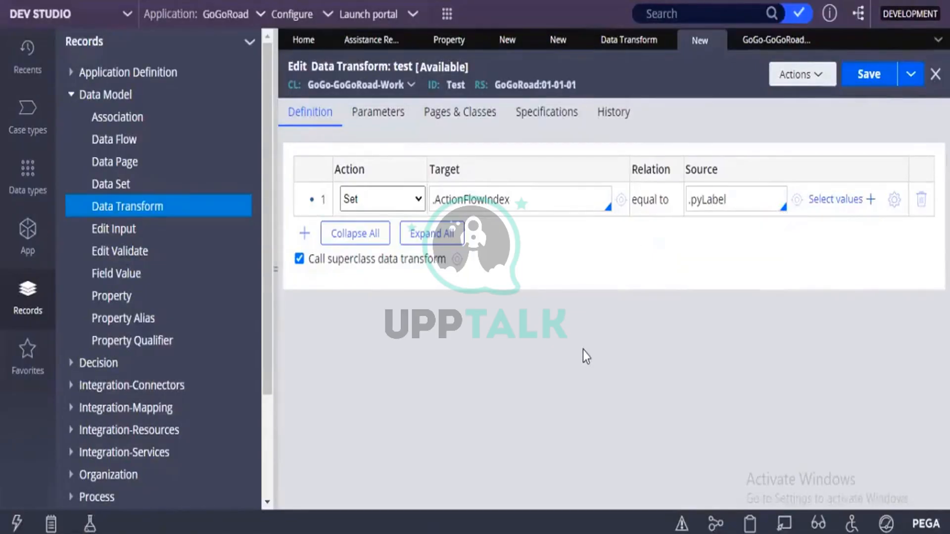
Review the first row's source and target, and examine the EmailAddress and FullName properties of the CustomerID page in the Clipboard Viewer
triple_click(716, 201)
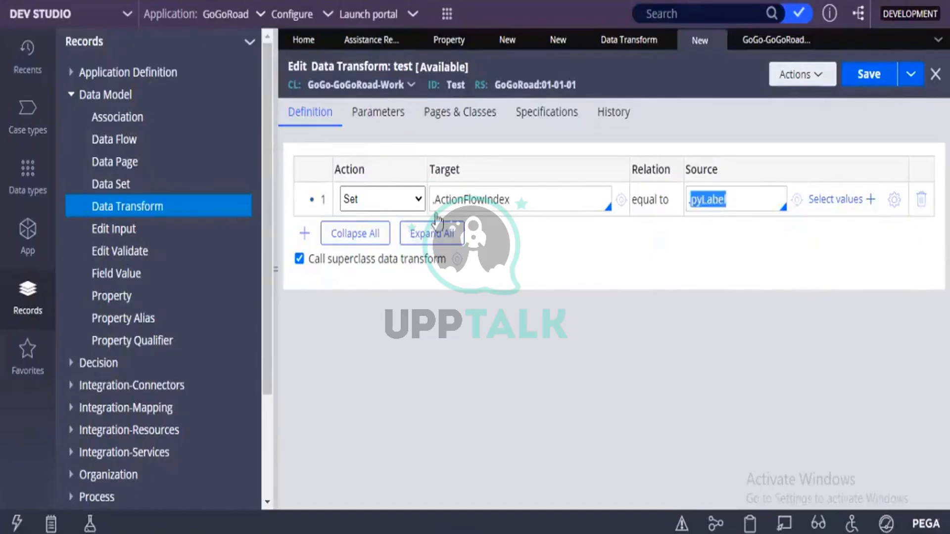
triple_click(458, 208)
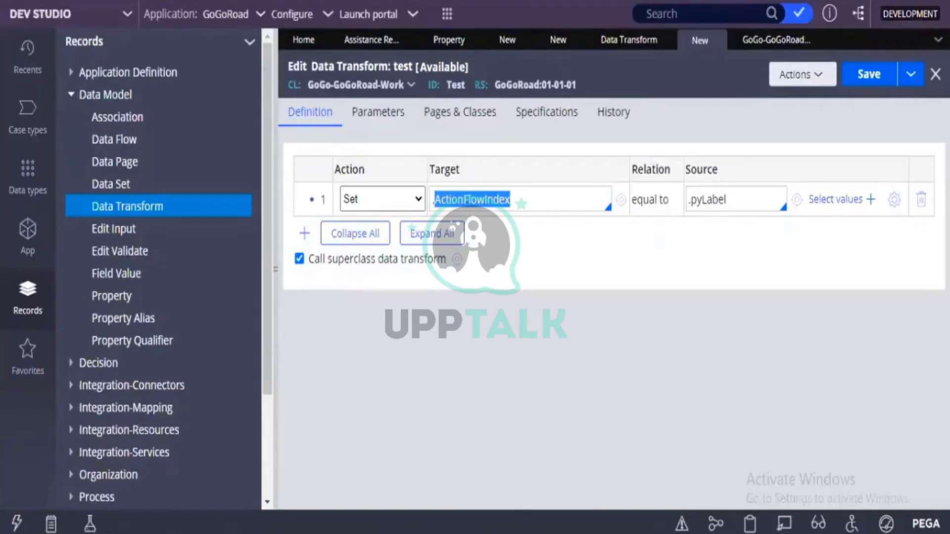
mouse_move(651, 493)
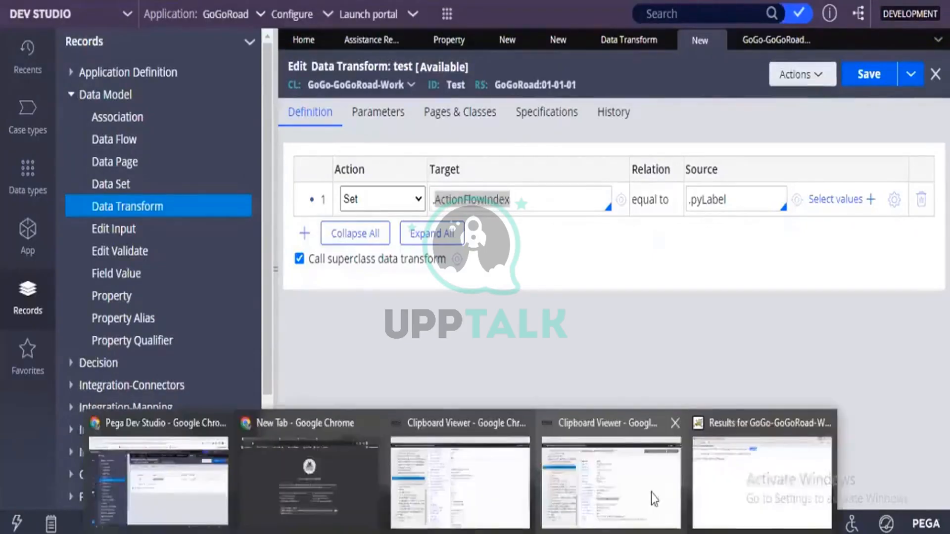
left_click(651, 493)
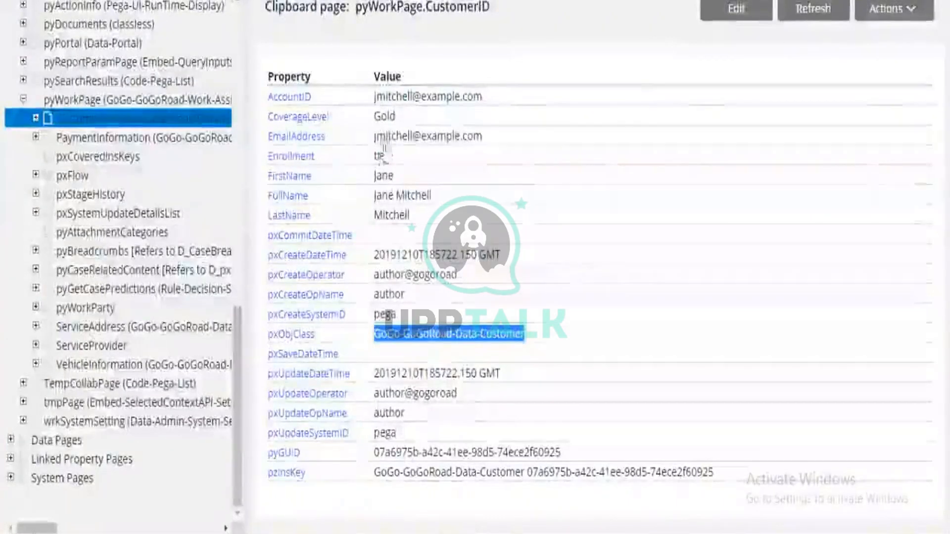
left_click_drag(374, 136, 432, 139)
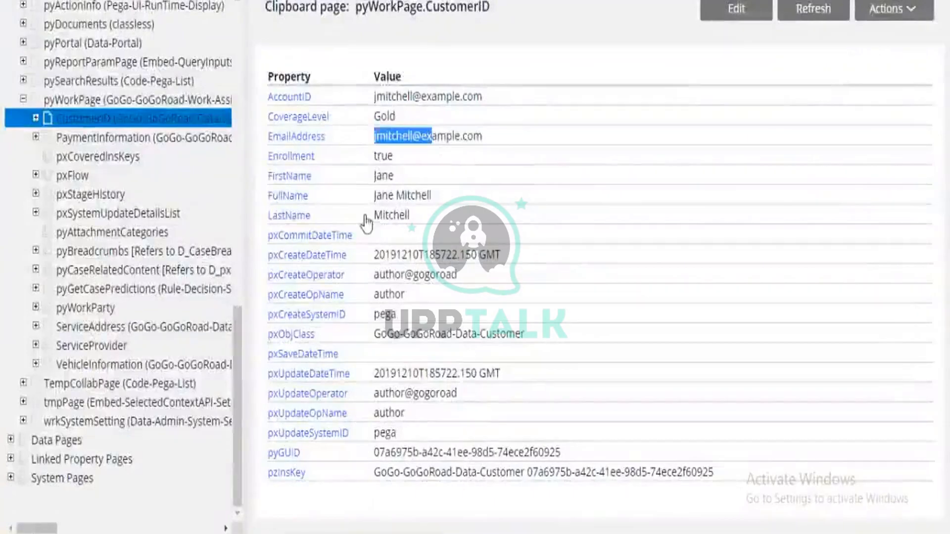
left_click(375, 196)
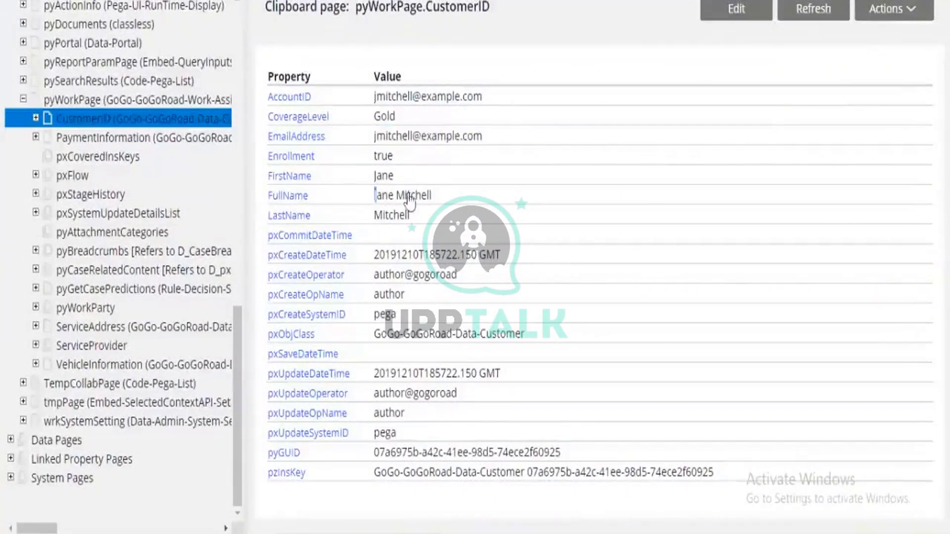
left_click(432, 196, "shift")
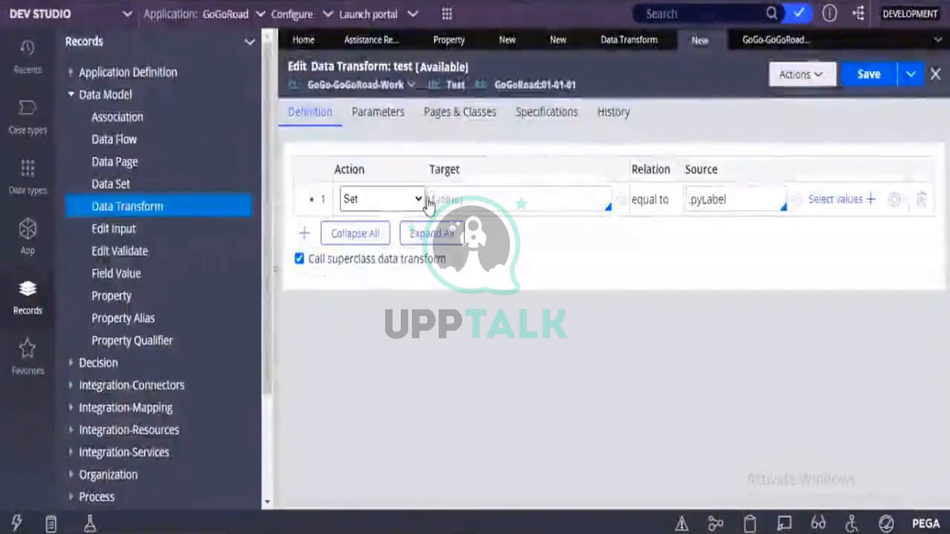
Try to set the first row's target directly to the FullName property
left_click(430, 200)
type("Ful")
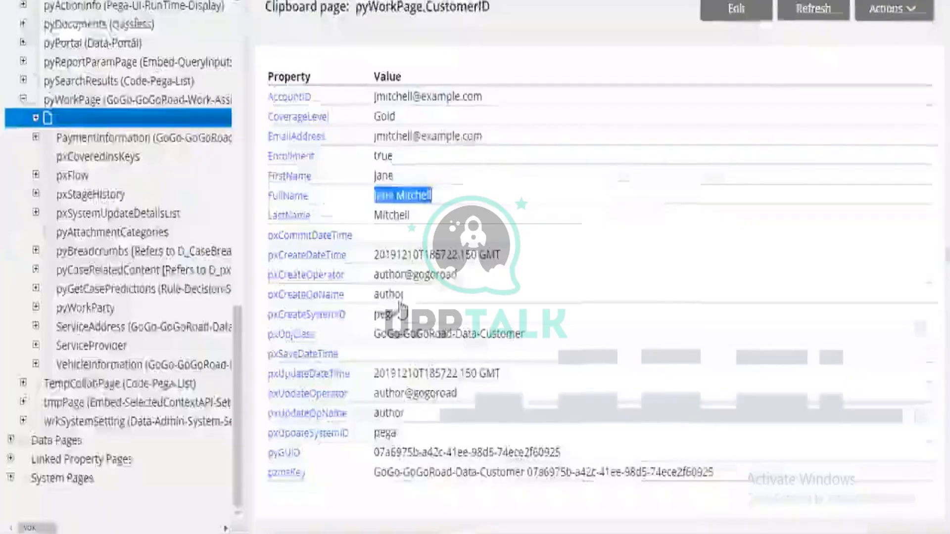
Copy the page name CustomerID from the Clipboard Viewer and enter it as a page name under the data transform's pages and classes
left_click_drag(457, 340, 523, 341)
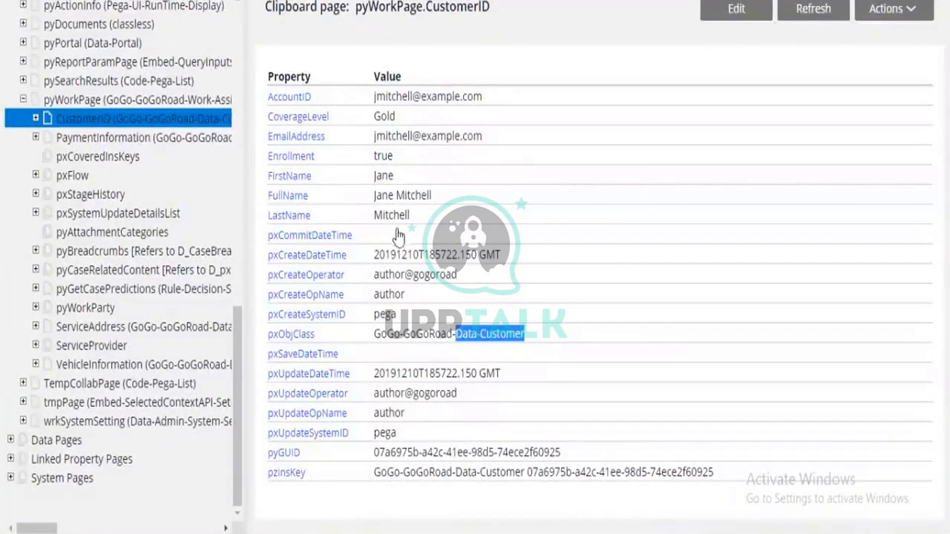
double_click(457, 12)
key("ctrl+c")
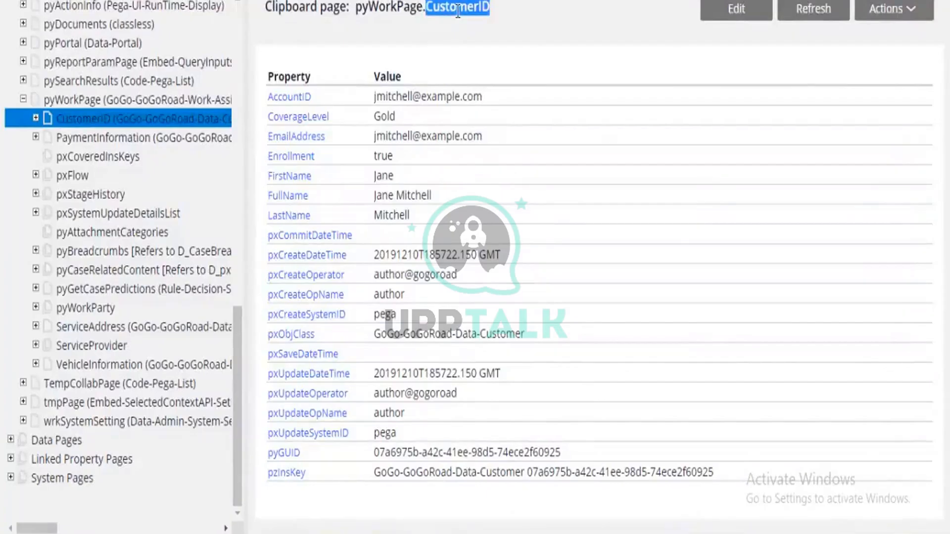
key("alt+Tab")
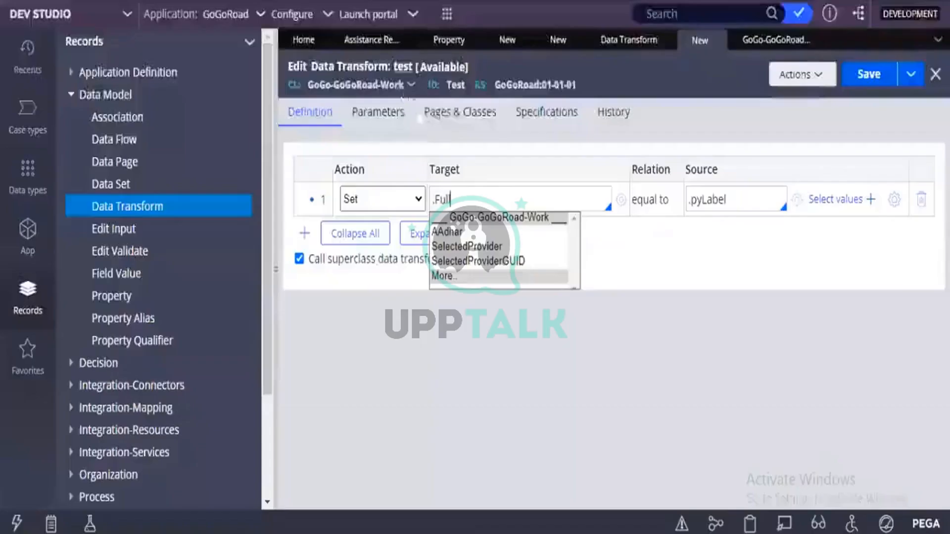
left_click(450, 120)
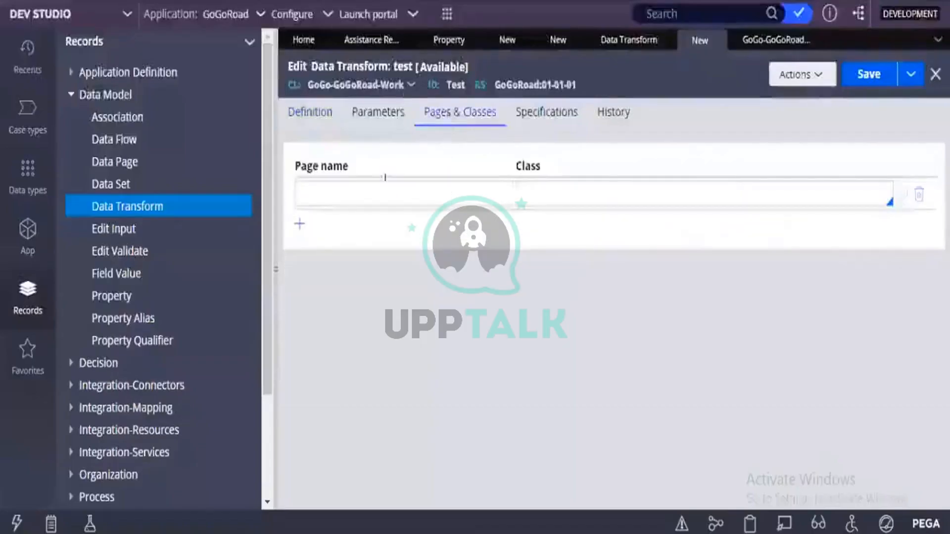
left_click(339, 203)
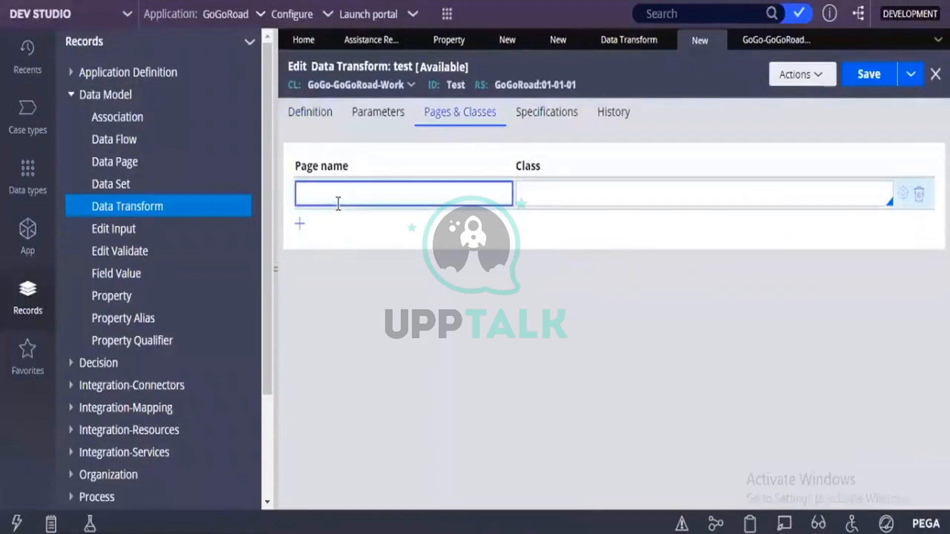
key("ctrl+v")
Copy the page's pxObjClass value, GoGo-GoGoRoad-Data-Customer, from the clipboard and enter it as the class of CustomerID
key("alt+Tab")
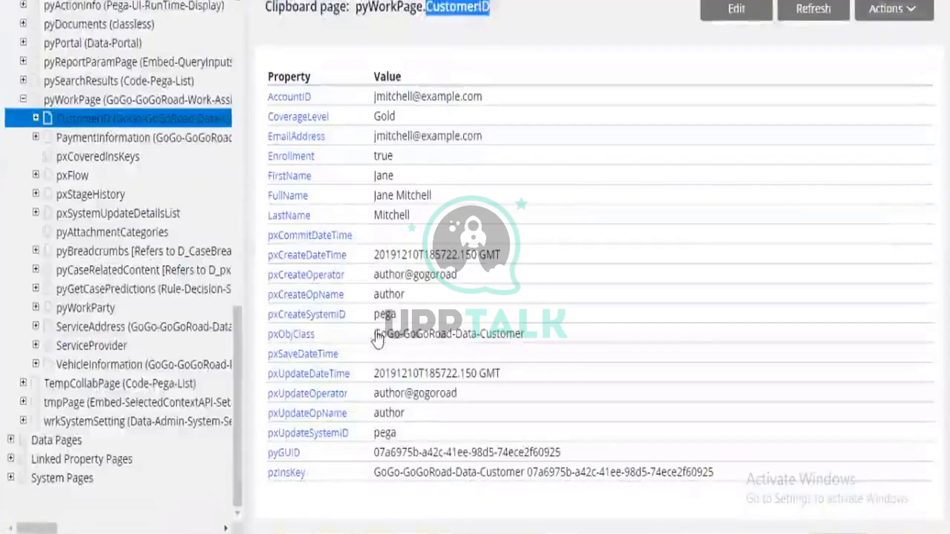
left_click_drag(377, 339, 541, 346)
key("ctrl+c")
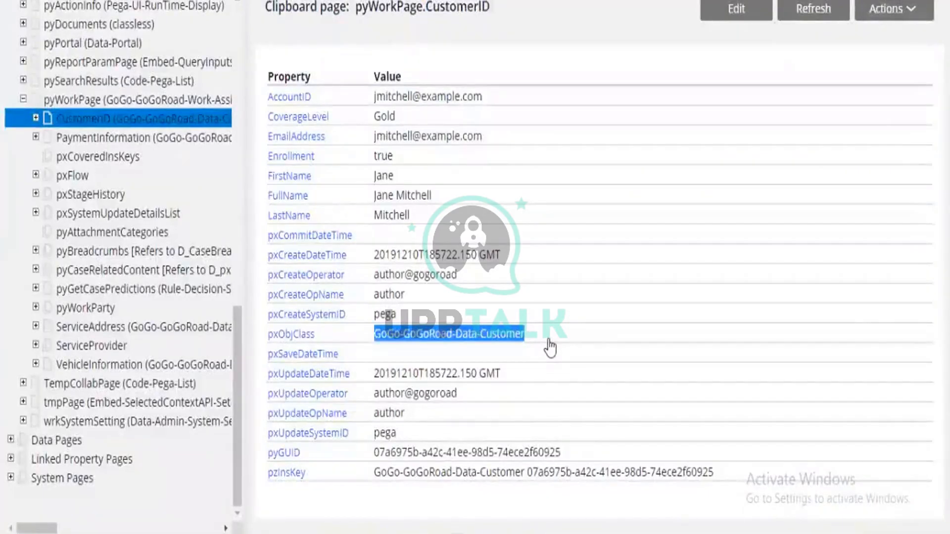
key("alt+Tab")
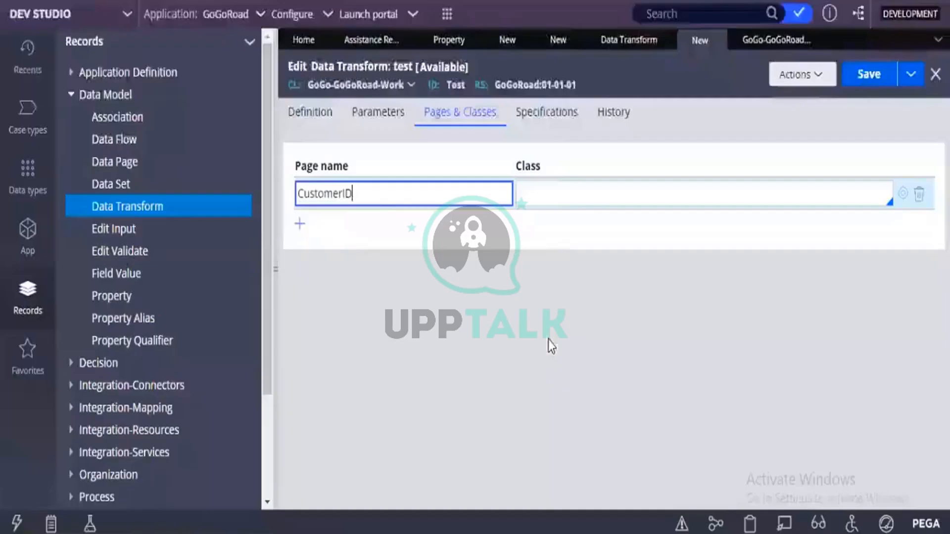
left_click(559, 202)
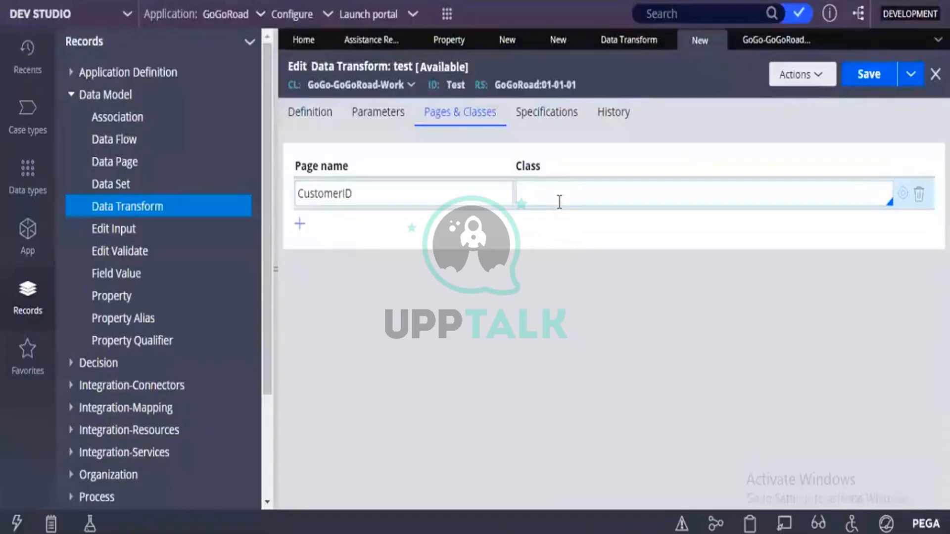
key("ctrl+v")
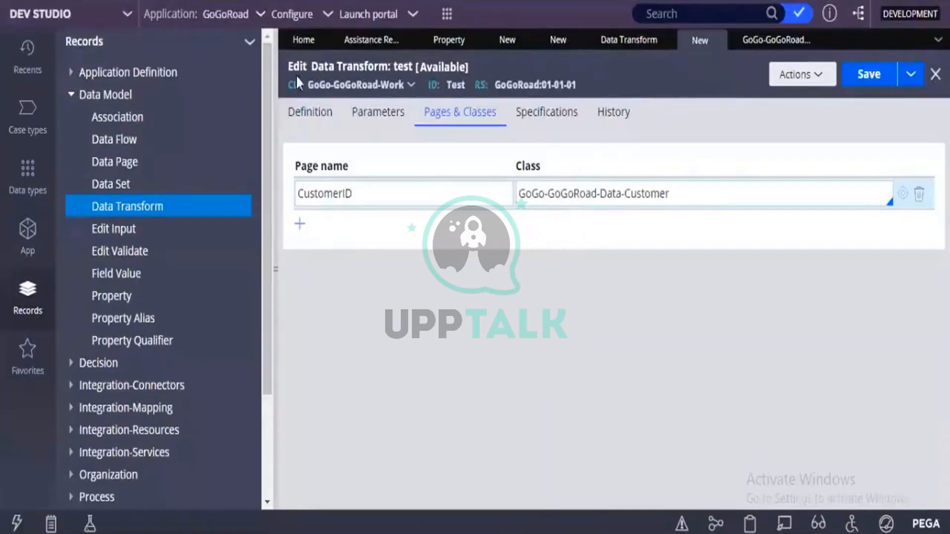
Replace the partial target of the data transform's first row with the CustomerID page from the suggestions
left_click(299, 111)
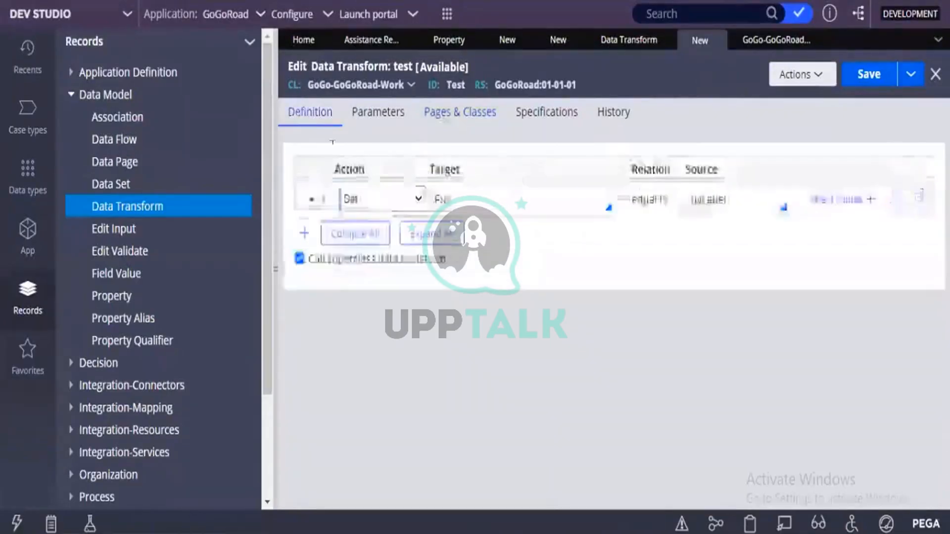
left_click(453, 201)
key("BackSpace")
key("BackSpace")
key("BackSpace")
key("BackSpace")
key("BackSpace")
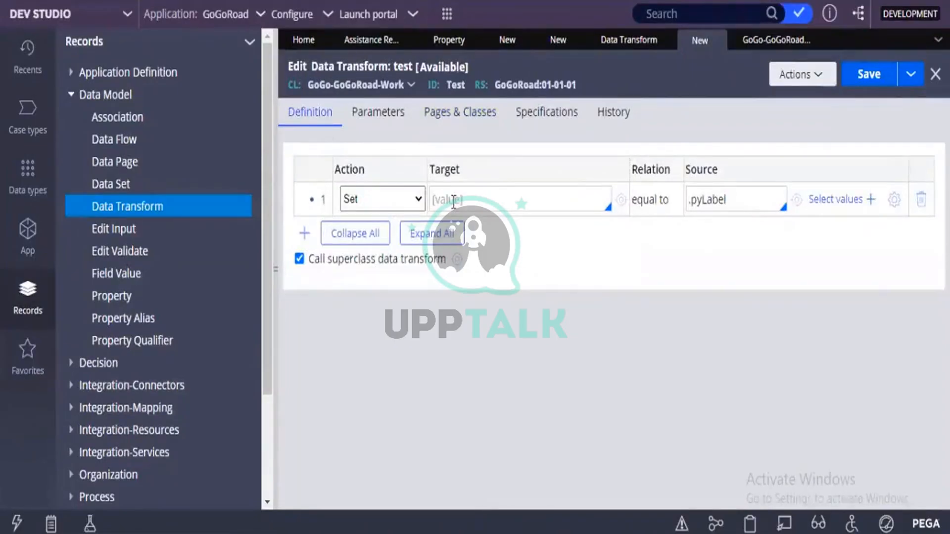
key("Down")
key("Down")
key("Down")
key("Down")
key("Return")
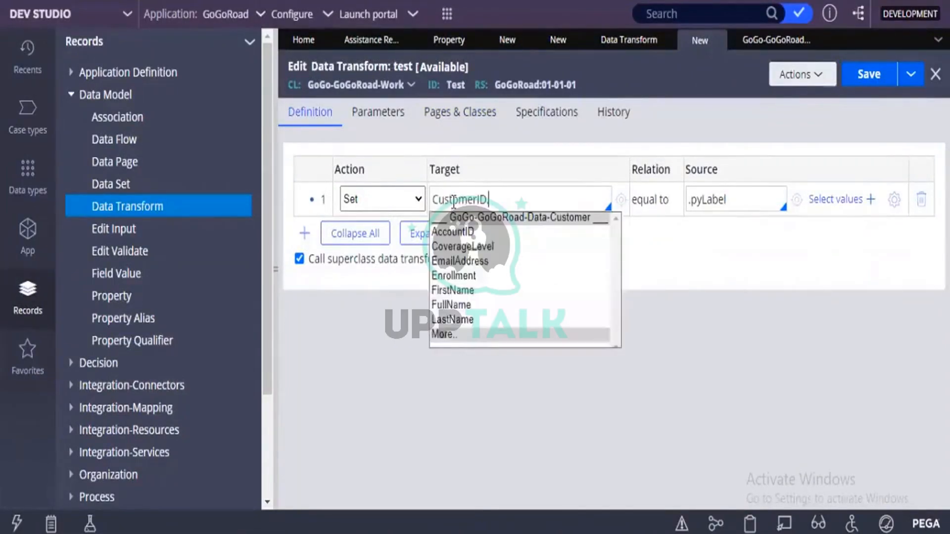
Browse the suggested properties of the CustomerID page down to FullName
key("Down")
key("Down")
key("Down")
key("Down")
key("Down")
key("Down")
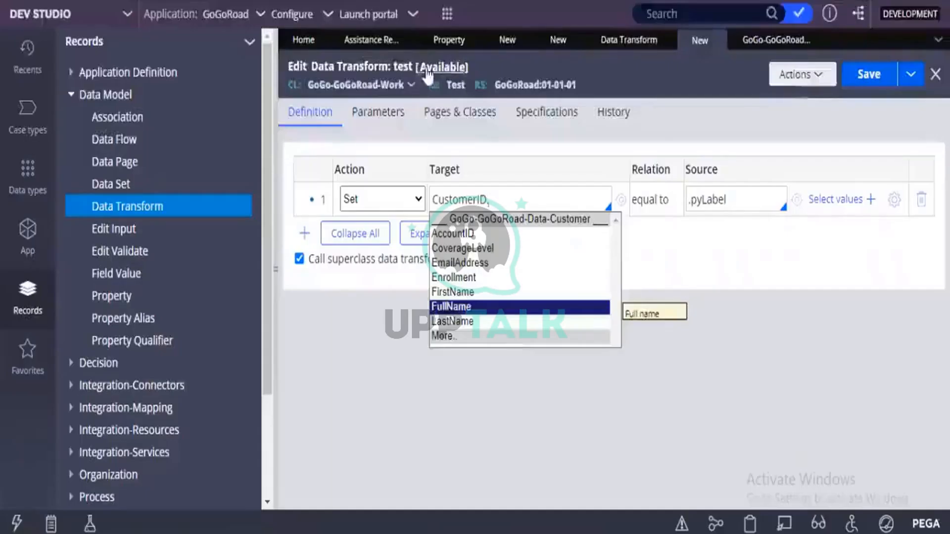
type(".")
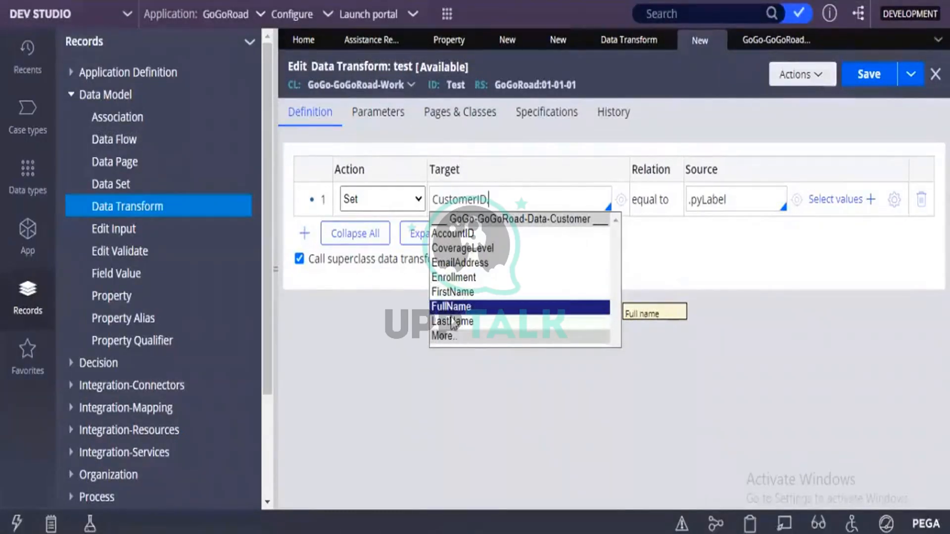
Review how the page name CustomerID is paired with its class in the pages and classes definition
left_click(471, 121)
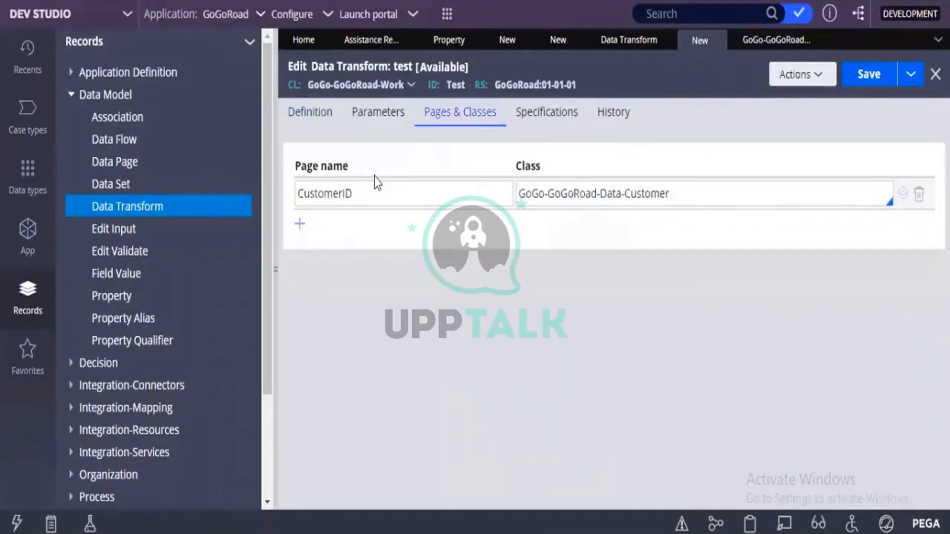
left_click(356, 200)
double_click(356, 203)
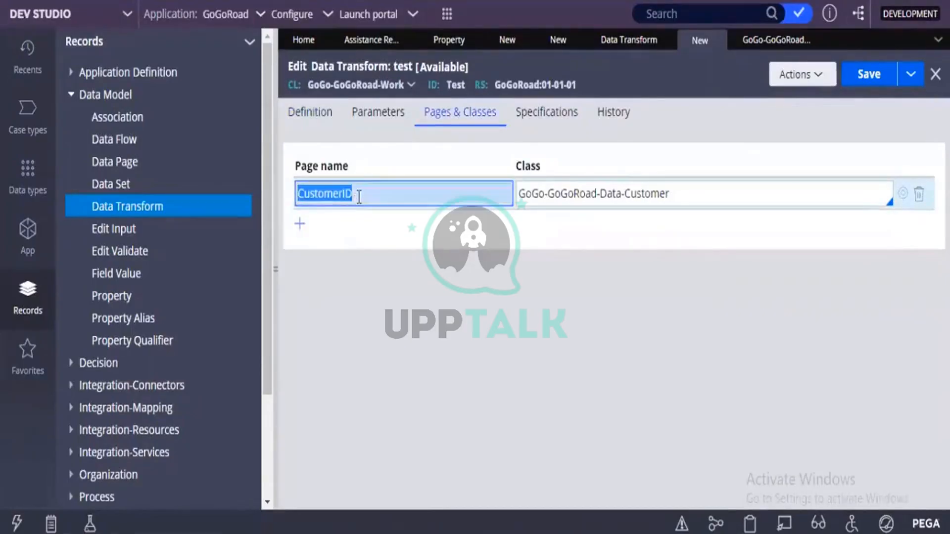
left_click(360, 196)
left_click_drag(358, 196, 303, 195)
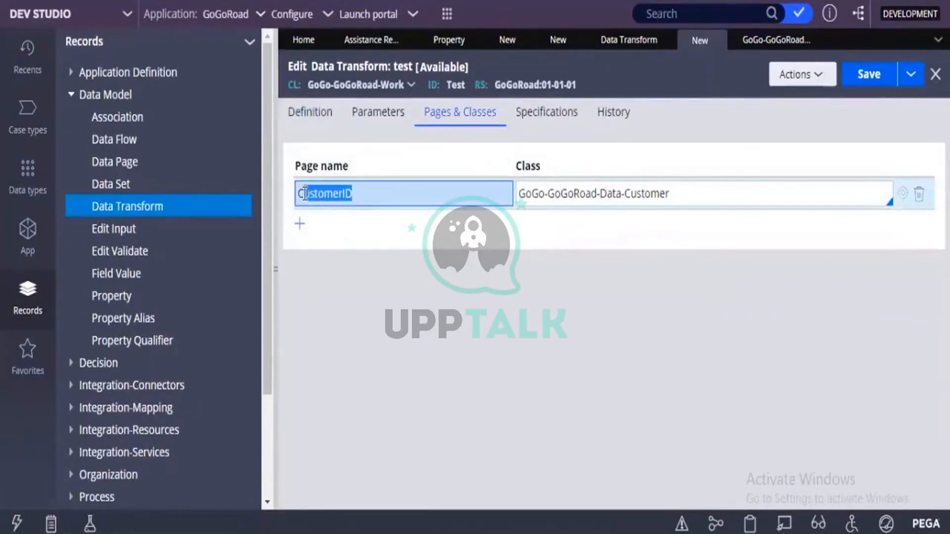
left_click_drag(669, 194, 522, 193)
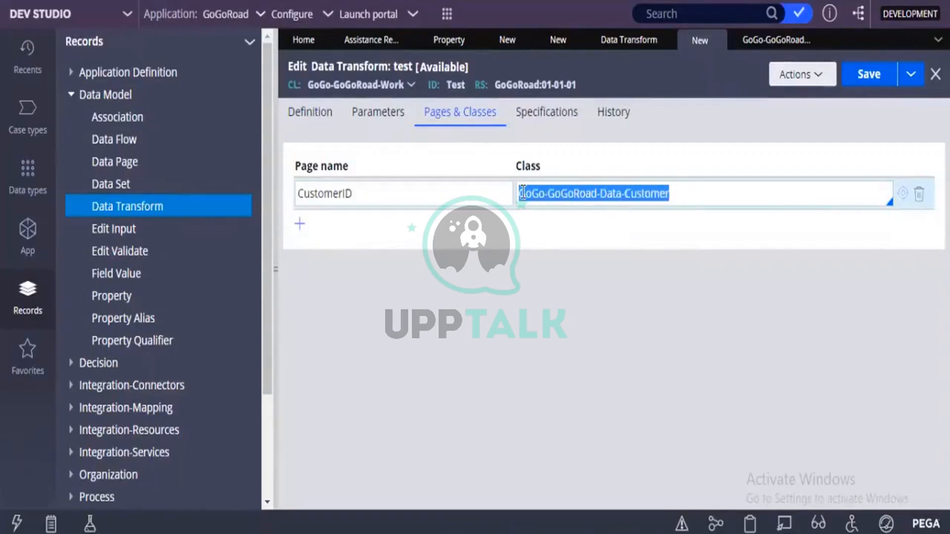
left_click(311, 195)
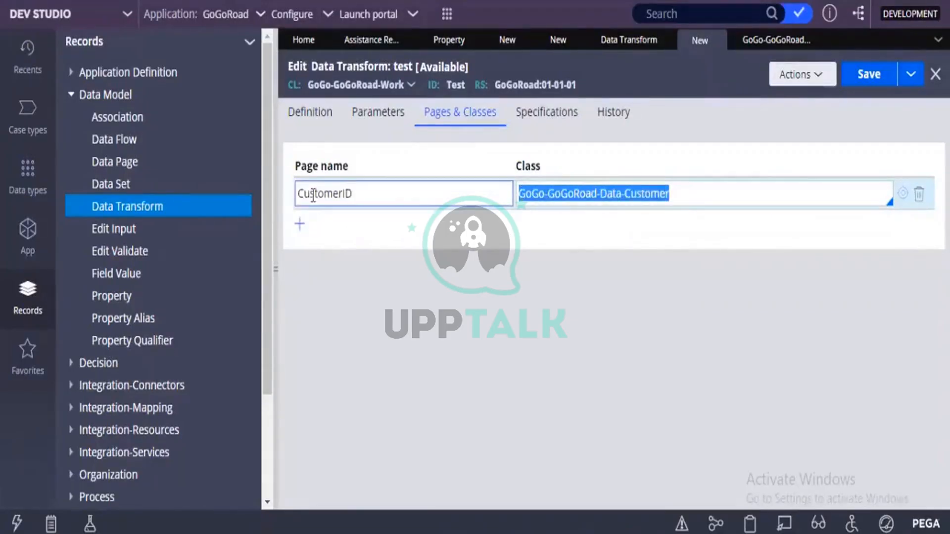
double_click(313, 196)
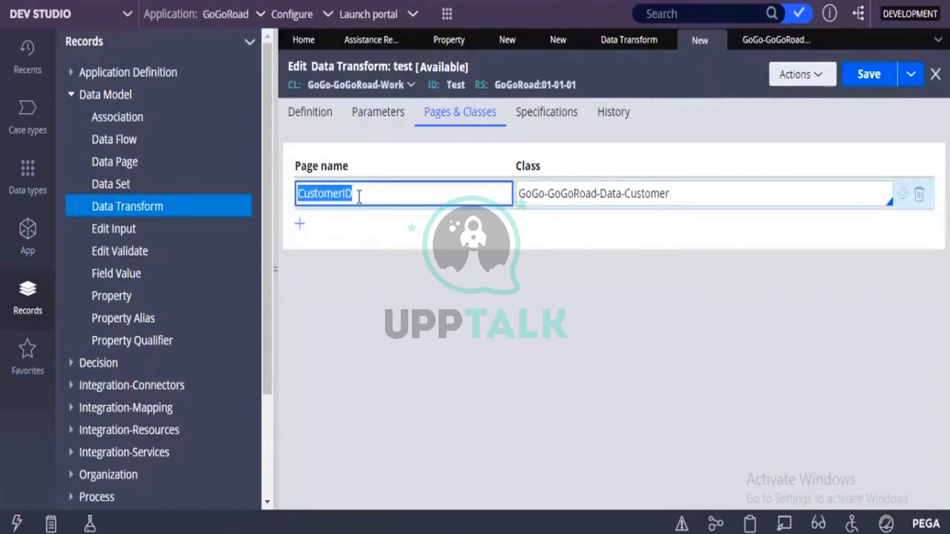
double_click(609, 194)
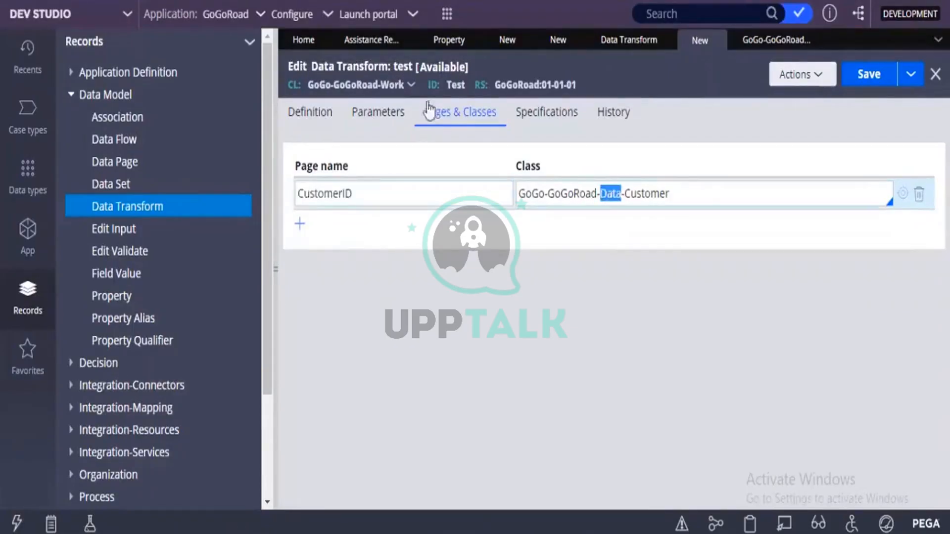
Return to the transform definition and expand the first row's target suggestions for the CustomerID page to the full property list
left_click(330, 117)
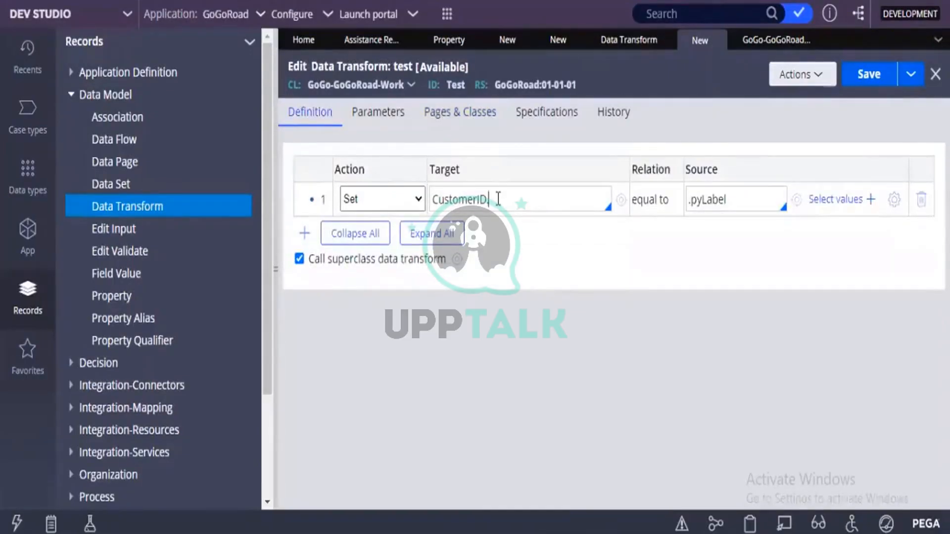
key("Down")
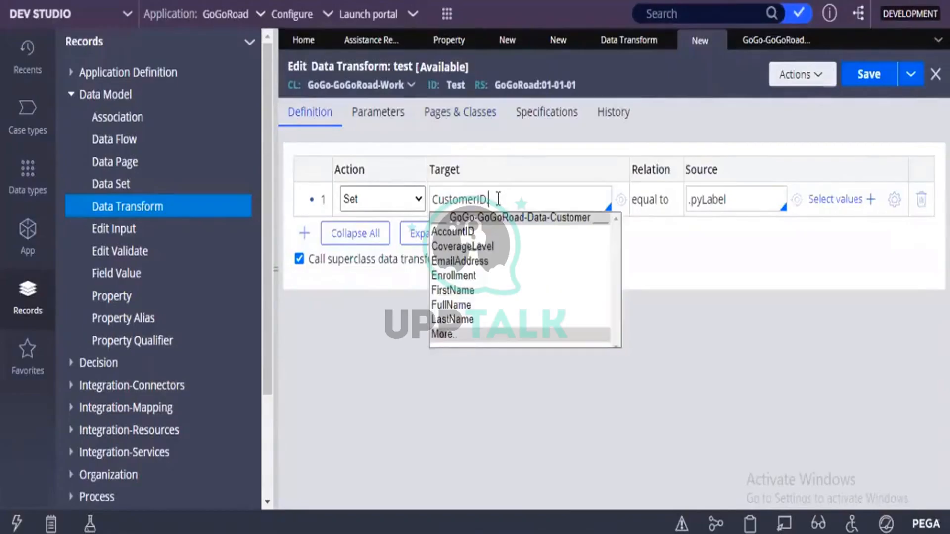
key("Down")
key("Down")
key("Down")
key("Down")
key("Down")
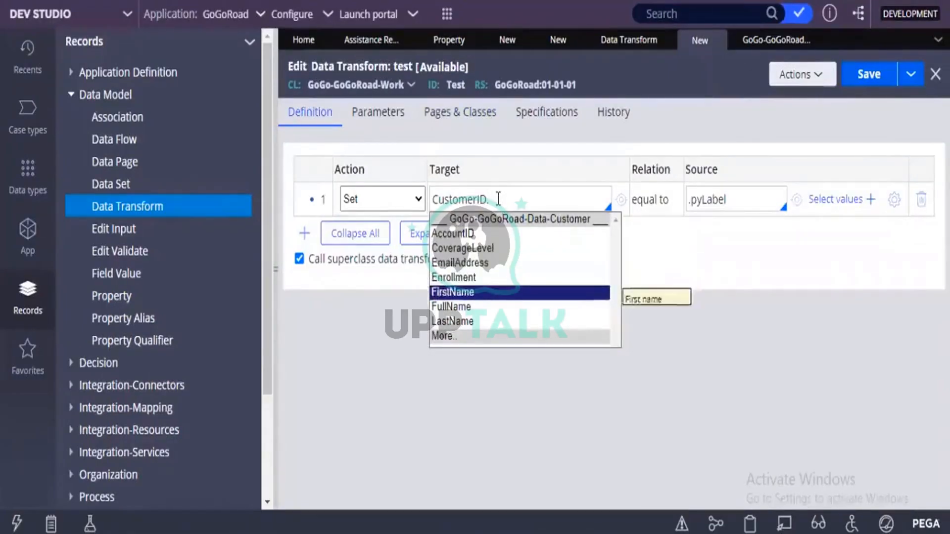
key("Down")
key("Down")
key("Down")
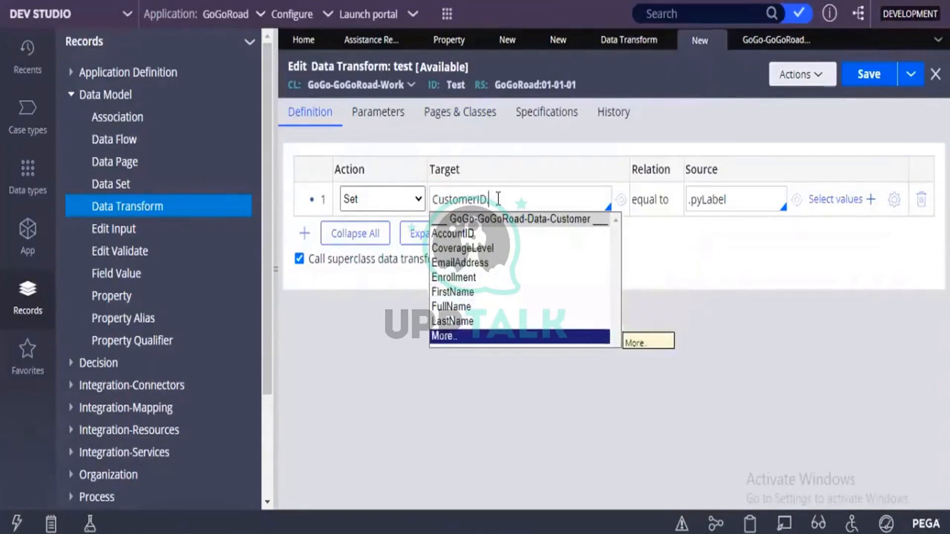
key("Return")
Choose FullName from the suggested properties, making the first row's target CustomerID.FullName
key("Down")
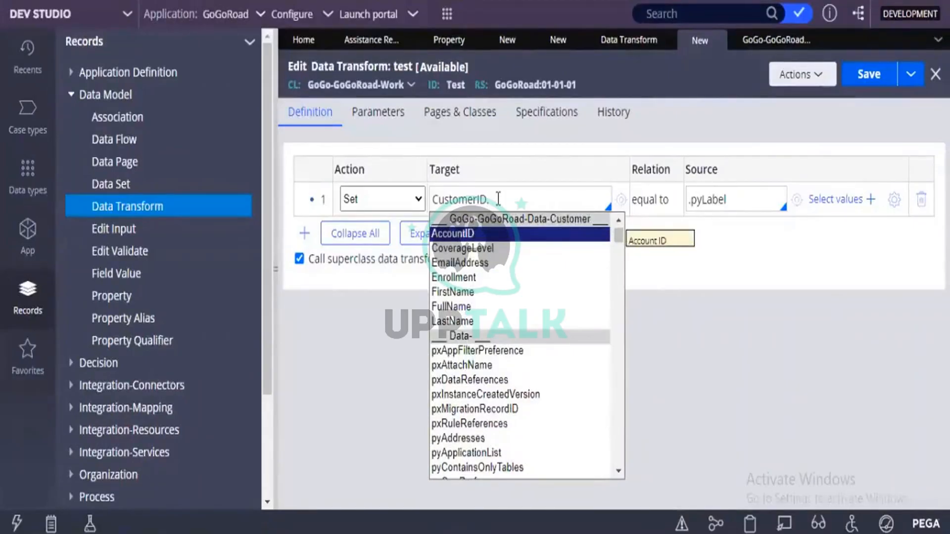
key("Down")
key("Down")
key("Down")
key("Down")
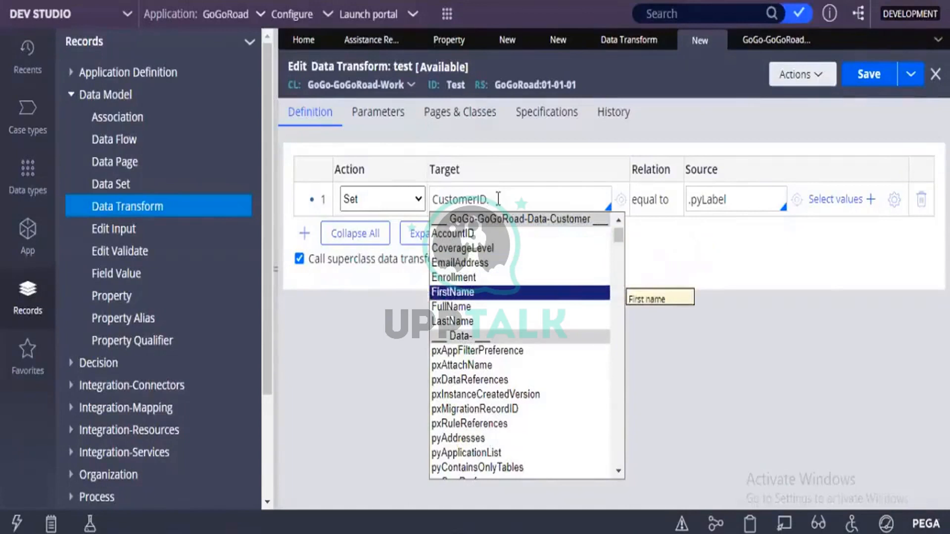
key("Down")
key("Up")
key("Down")
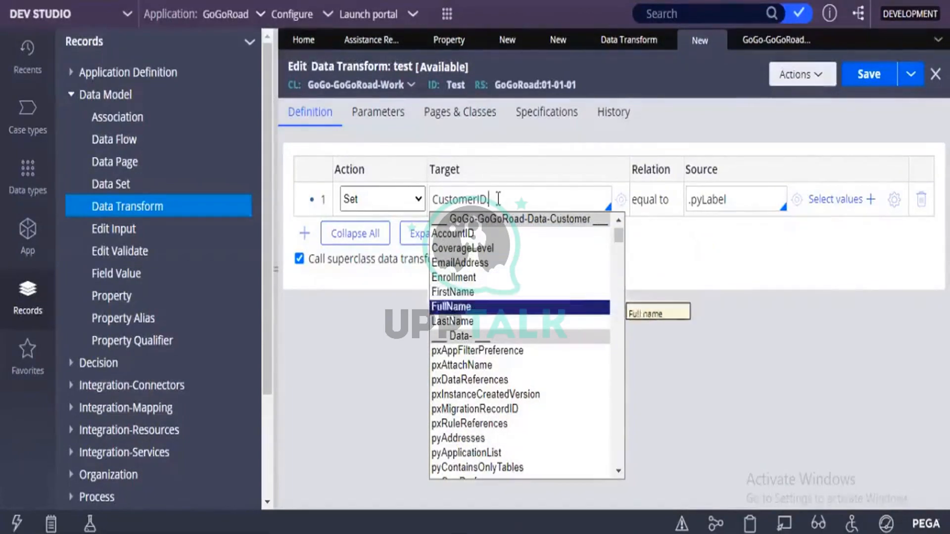
key("Return")
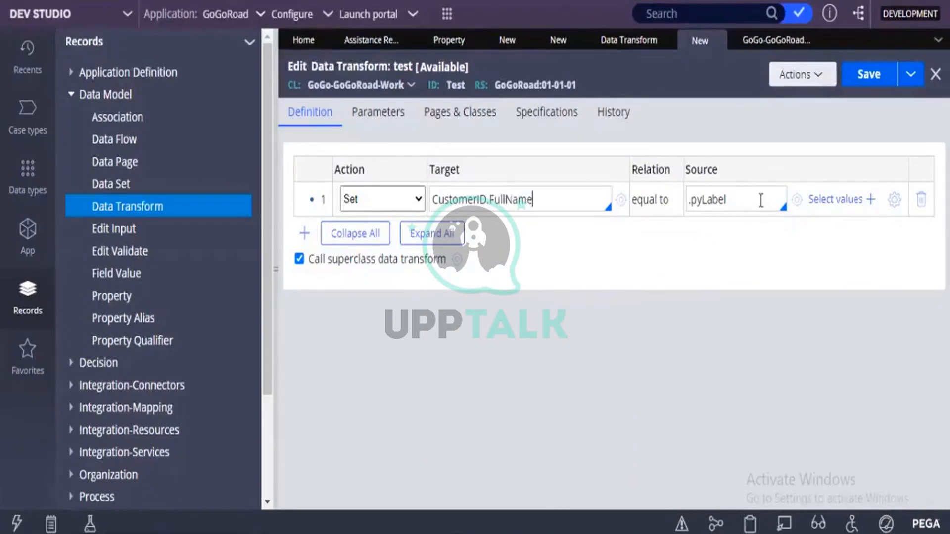
Replace the first row's source with the text "Mr. " followed by a plus sign
left_click_drag(761, 200, 674, 198)
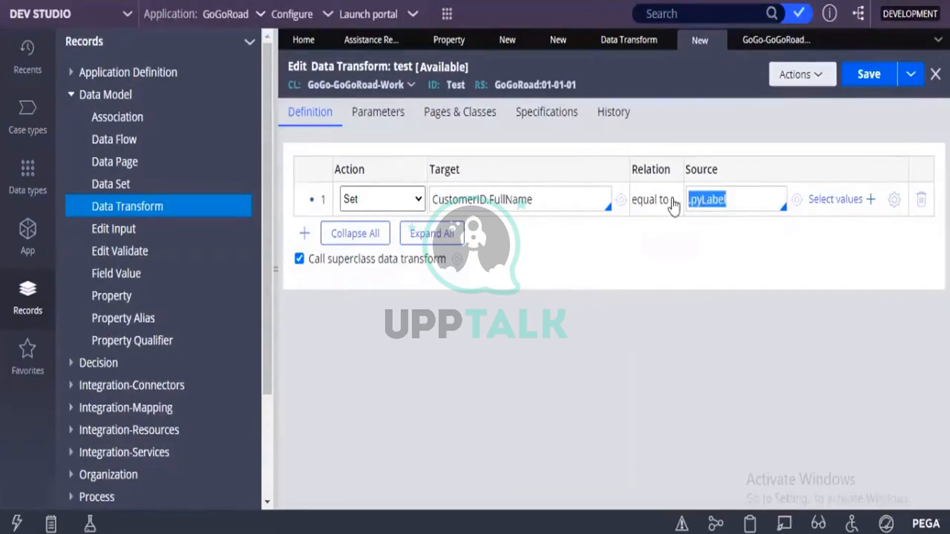
key("BackSpace")
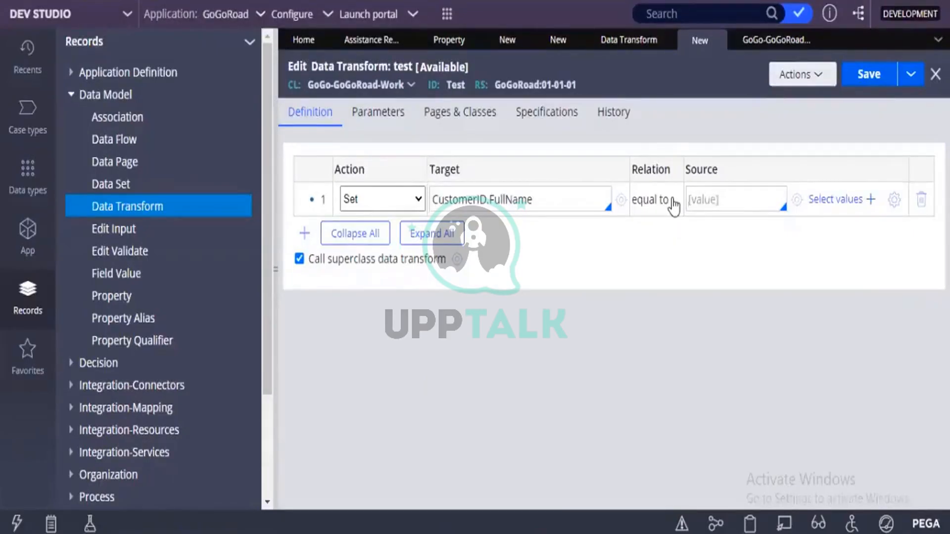
type("\"\"")
key("Left")
type("Mr.")
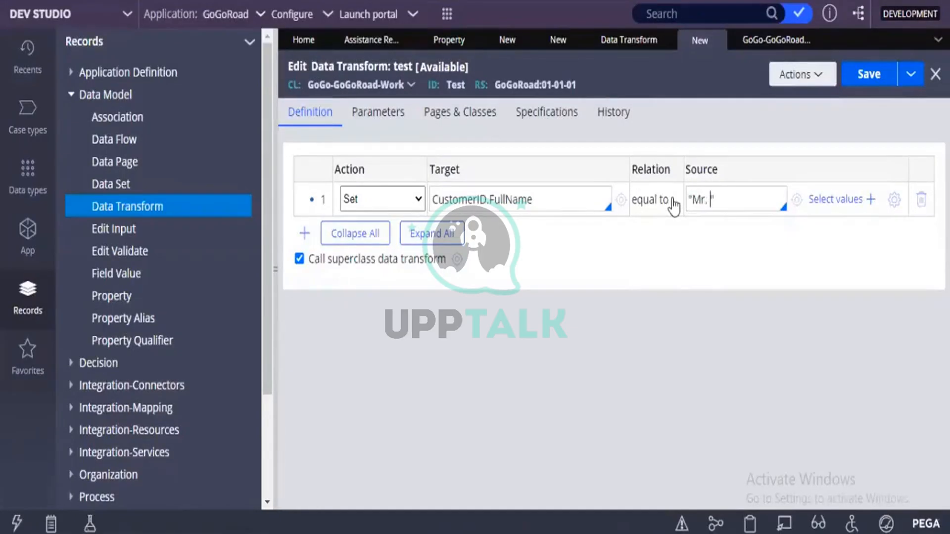
type(" \" +")
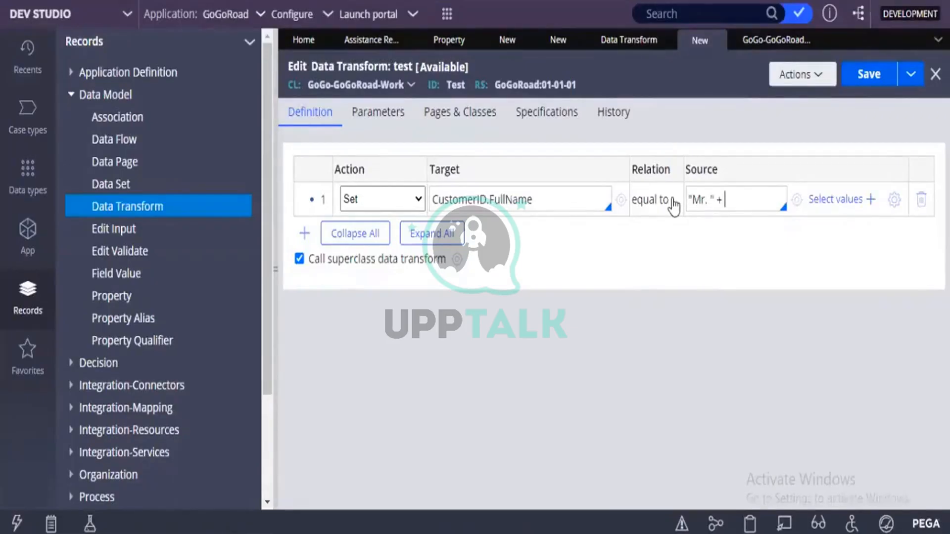
Append the CustomerID page's FullName property to the first row's source expression from the suggestions
key("Down")
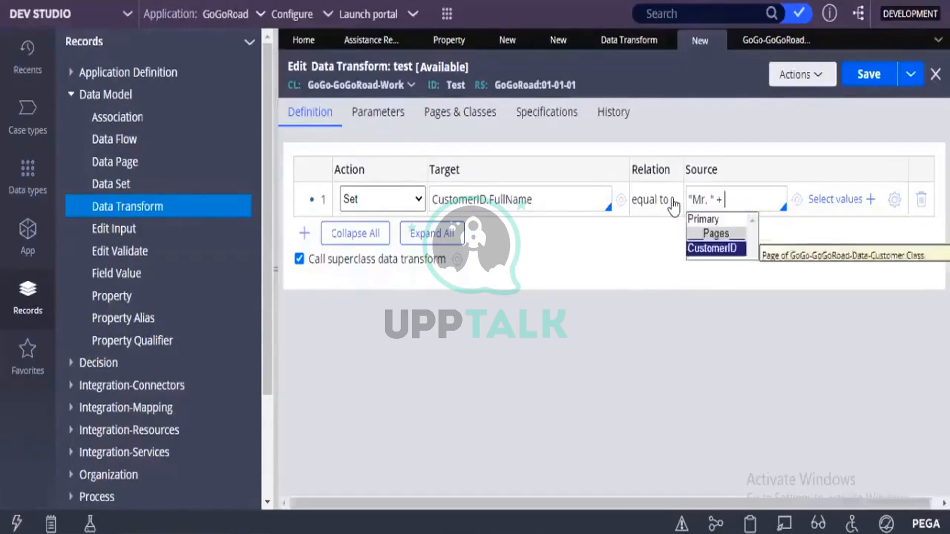
key("Return")
type(".")
key("Down")
key("Down")
key("Down")
key("Down")
key("Down")
key("Down")
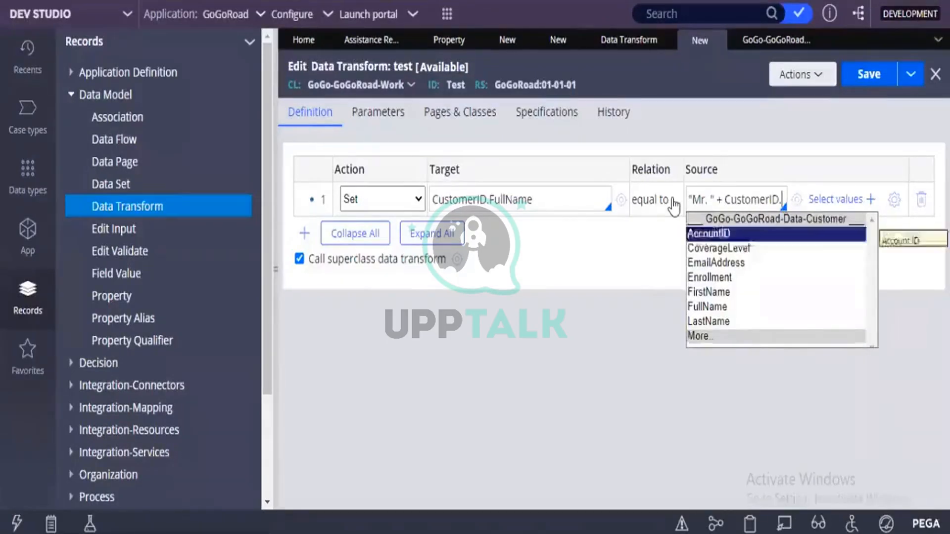
key("Return")
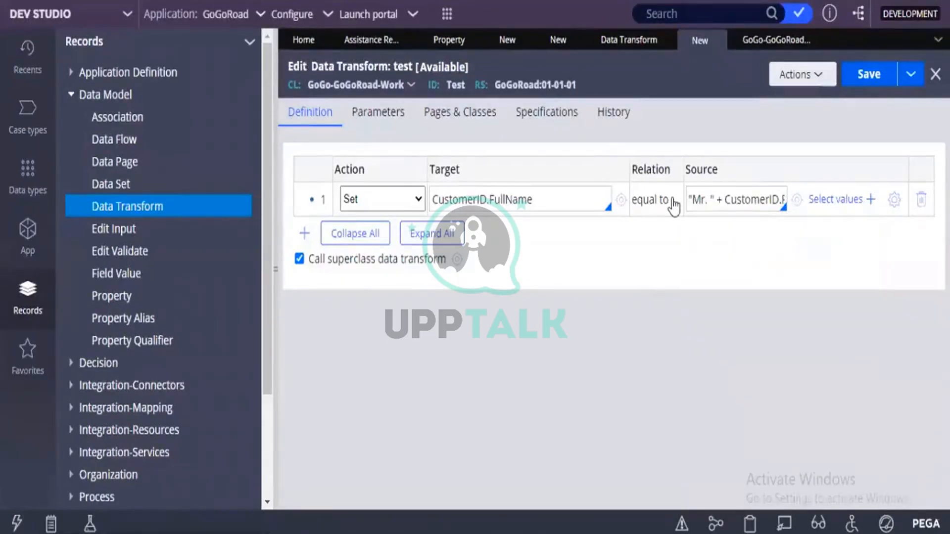
Open the first row's source in the expression builder and examine its "Mr. " and CustomerID.FullName parts
left_click(895, 202)
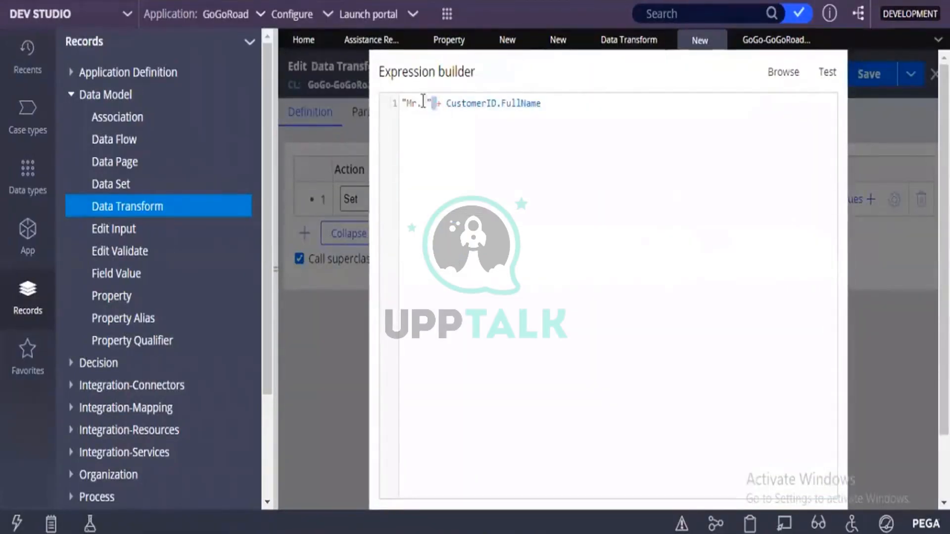
left_click_drag(437, 104, 403, 98)
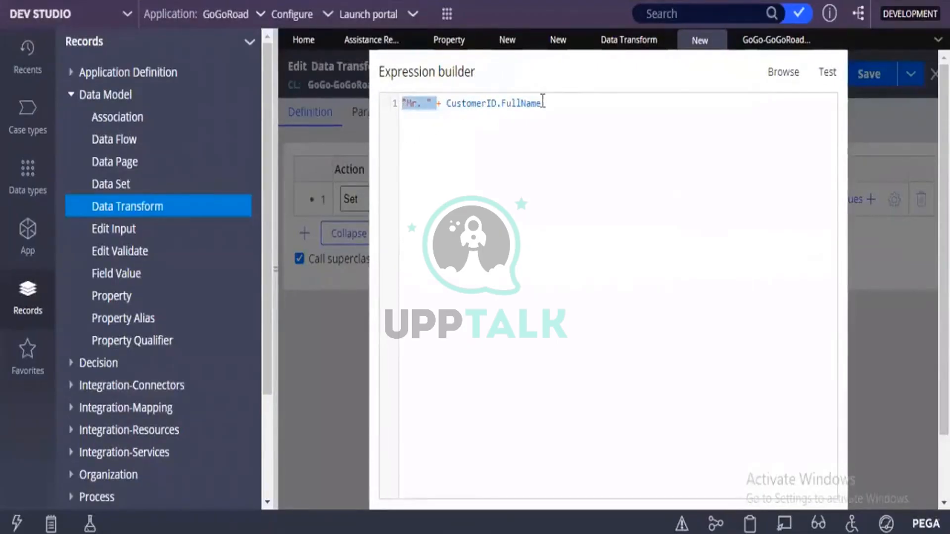
left_click_drag(543, 103, 445, 102)
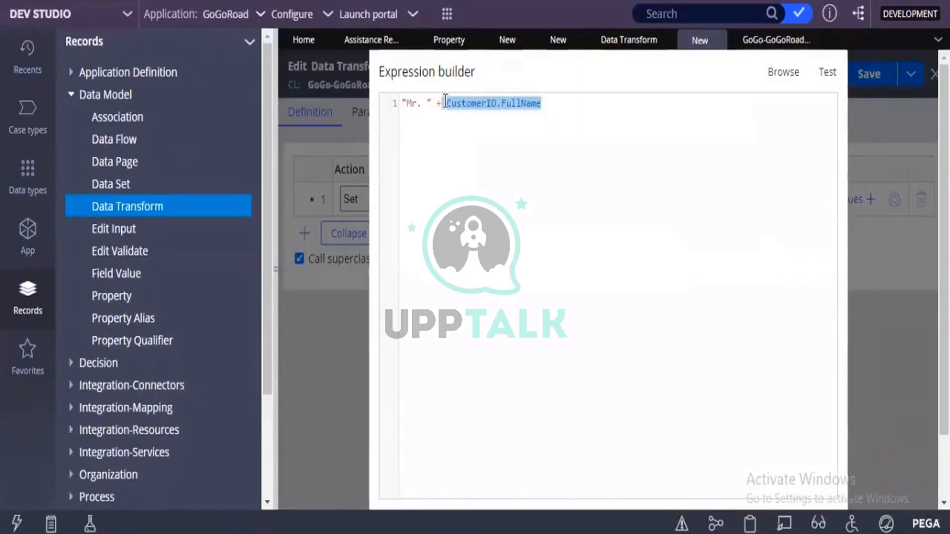
Test the expression with jkaaah as the FullName test data
left_click(828, 74)
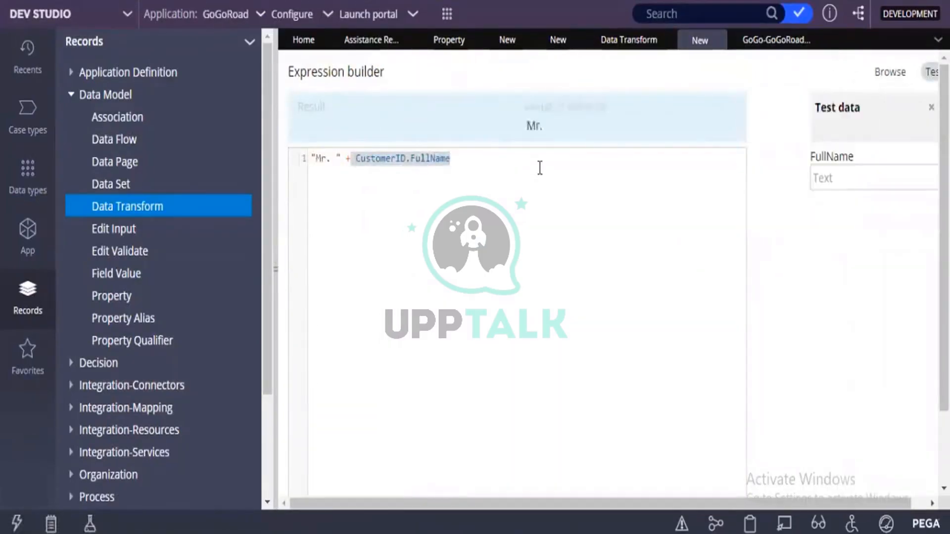
left_click(833, 180)
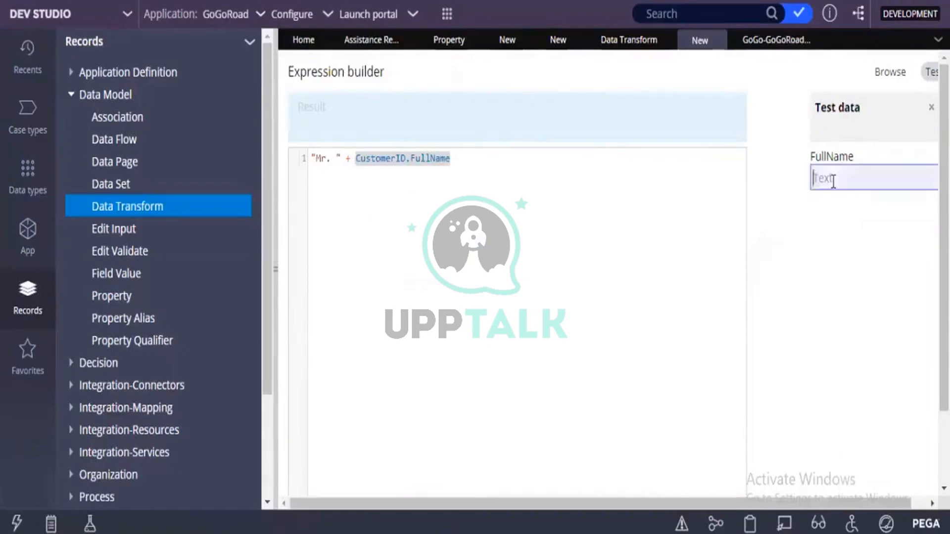
type("jkaaah")
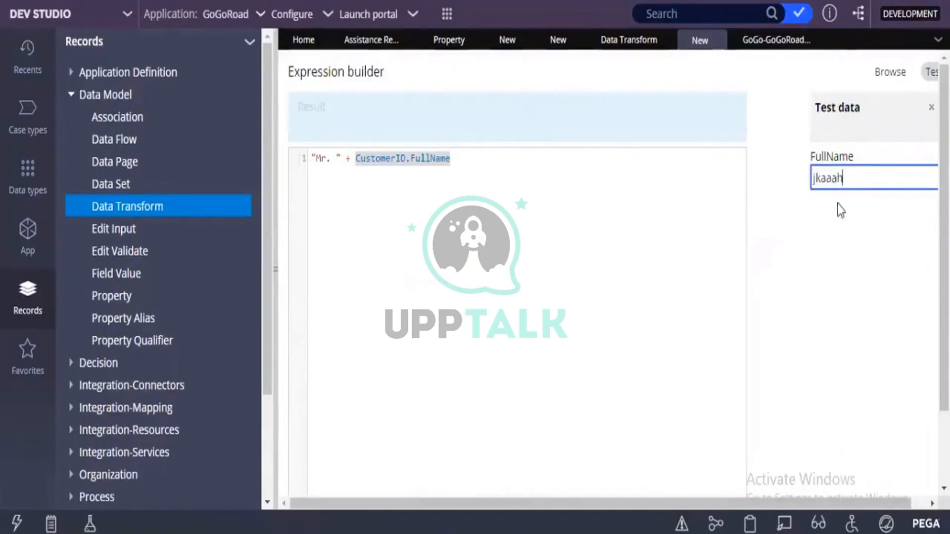
left_click(822, 275)
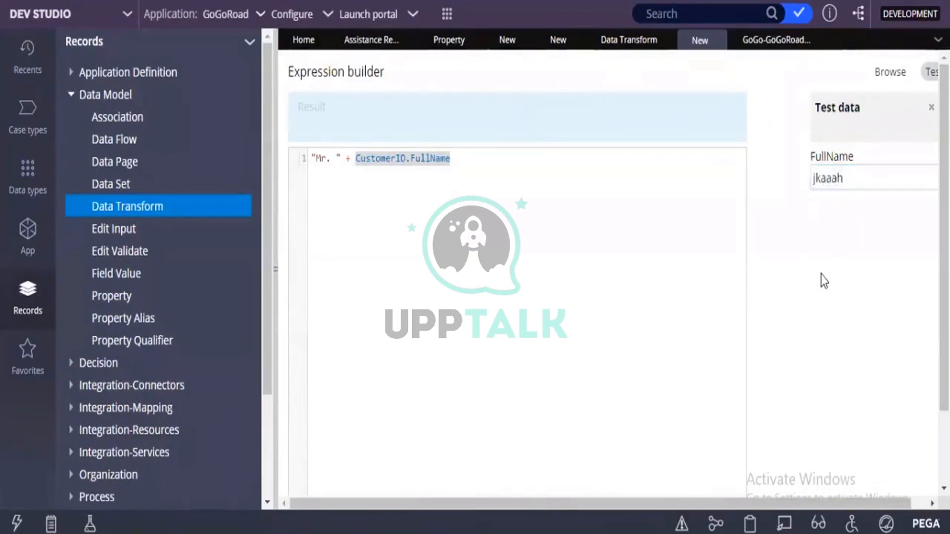
left_click(427, 231)
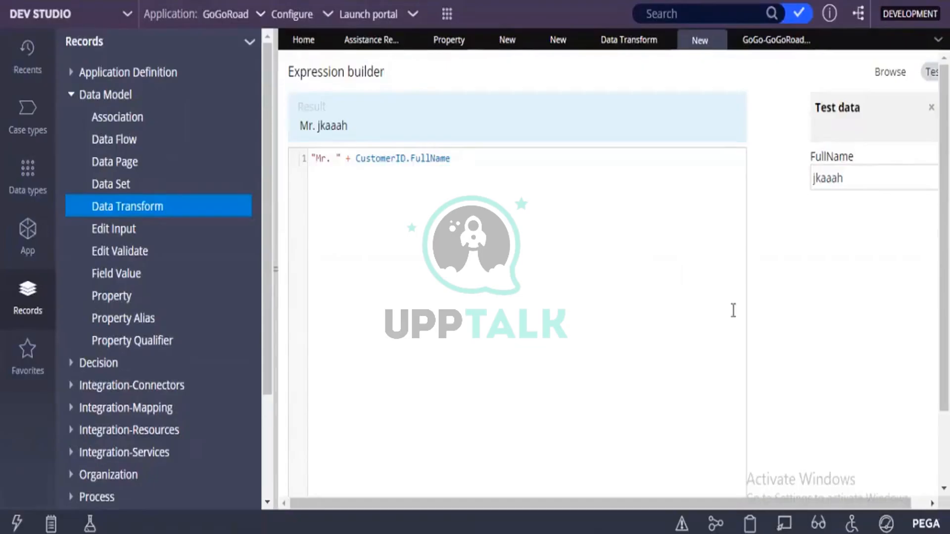
Check the test results of the "Mr. " and CustomerID.FullName parts separately, and submit the expression
scroll(735, 317, "down", 2)
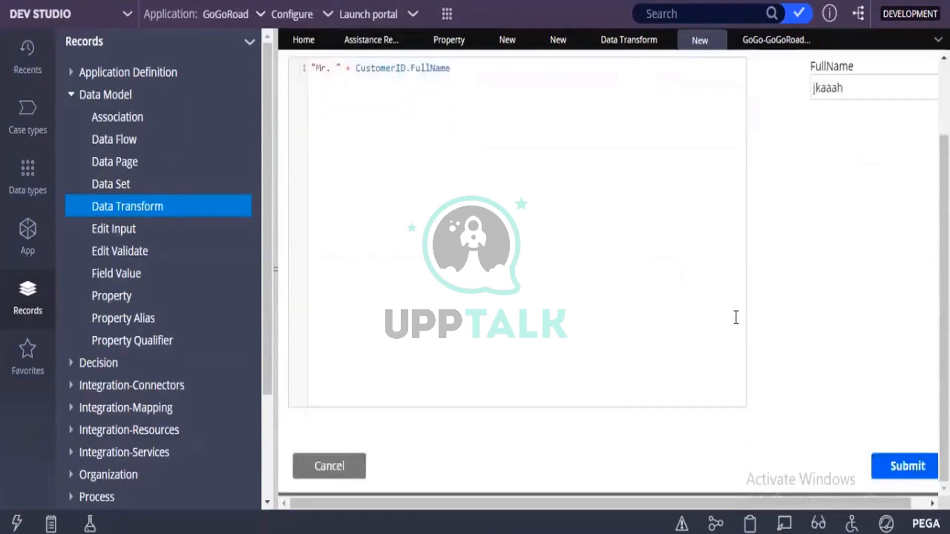
scroll(736, 317, "up", 2)
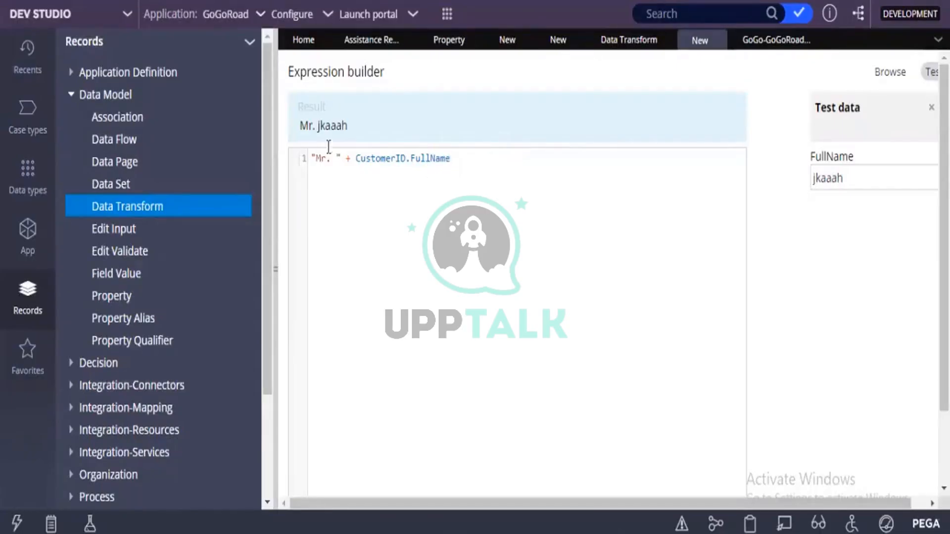
left_click_drag(342, 158, 311, 154)
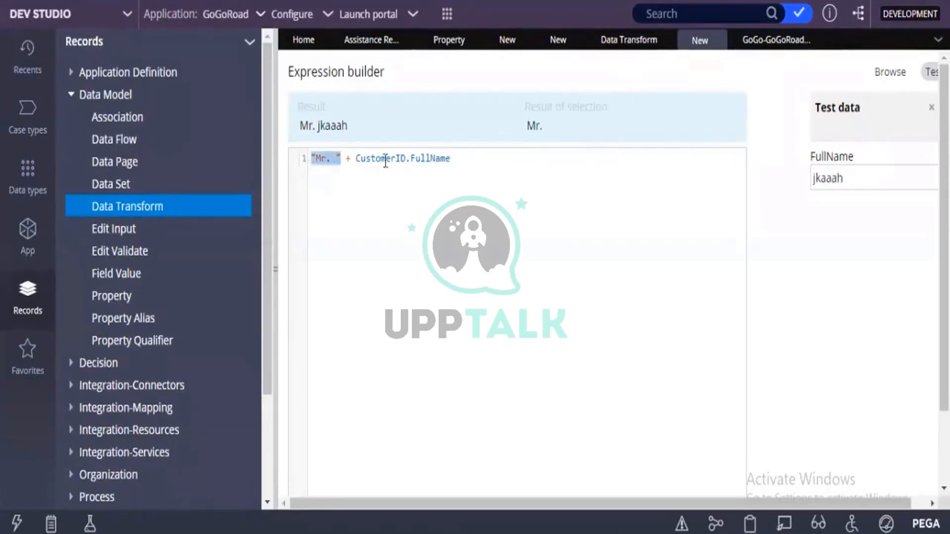
left_click_drag(452, 159, 350, 158)
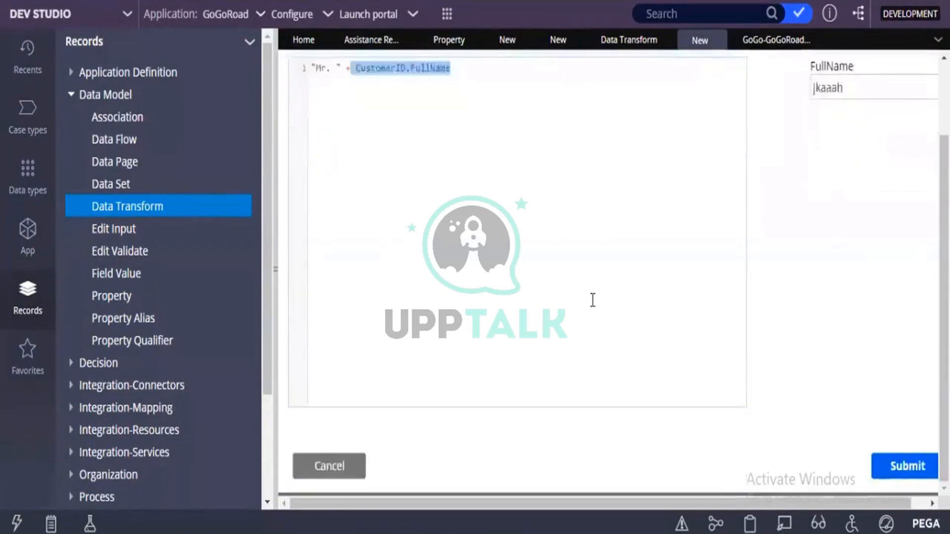
scroll(593, 300, "down", 2)
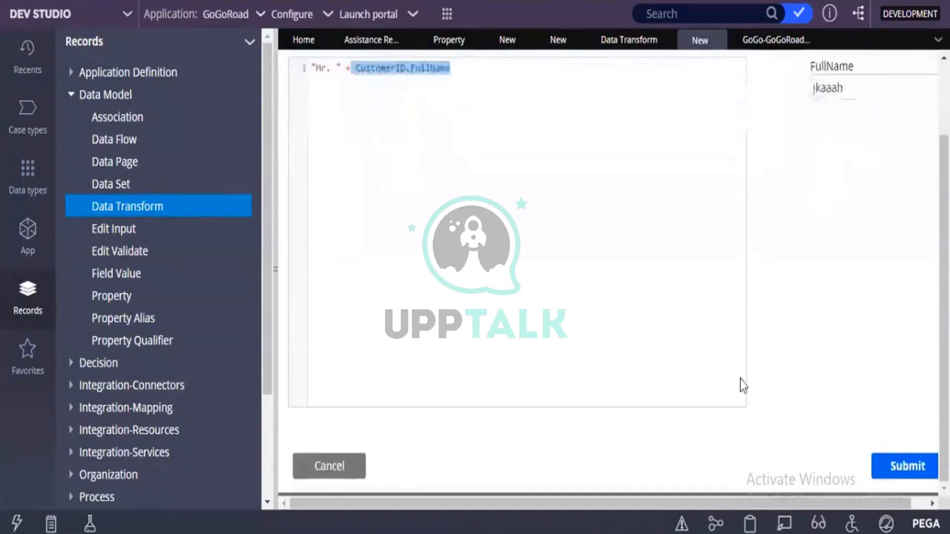
left_click(877, 470)
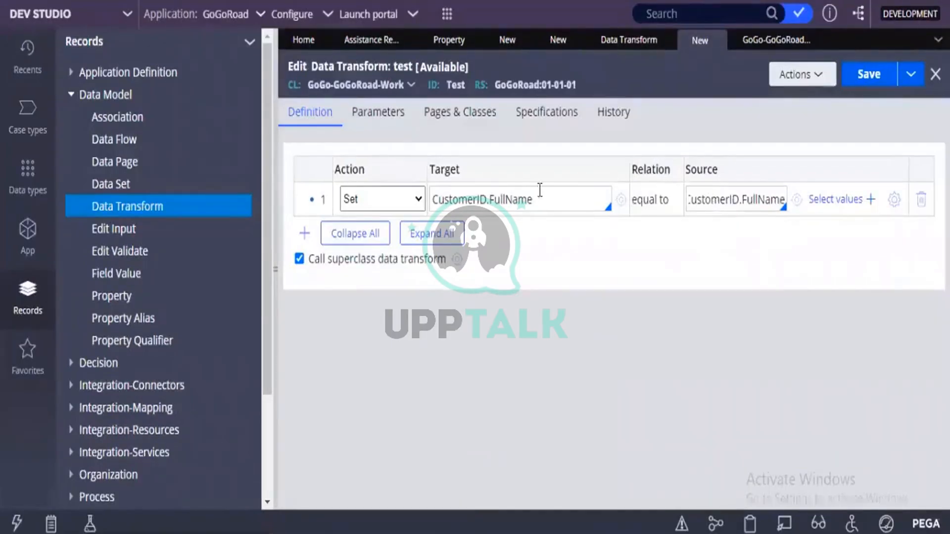
Review the first row's Set action and the CustomerID page reference in its target
left_click(394, 202)
double_click(459, 200)
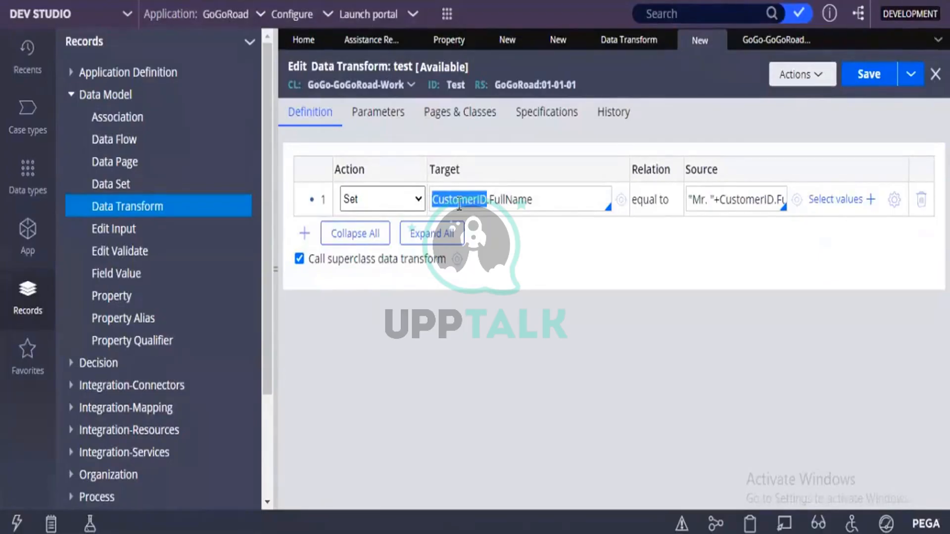
left_click(542, 209)
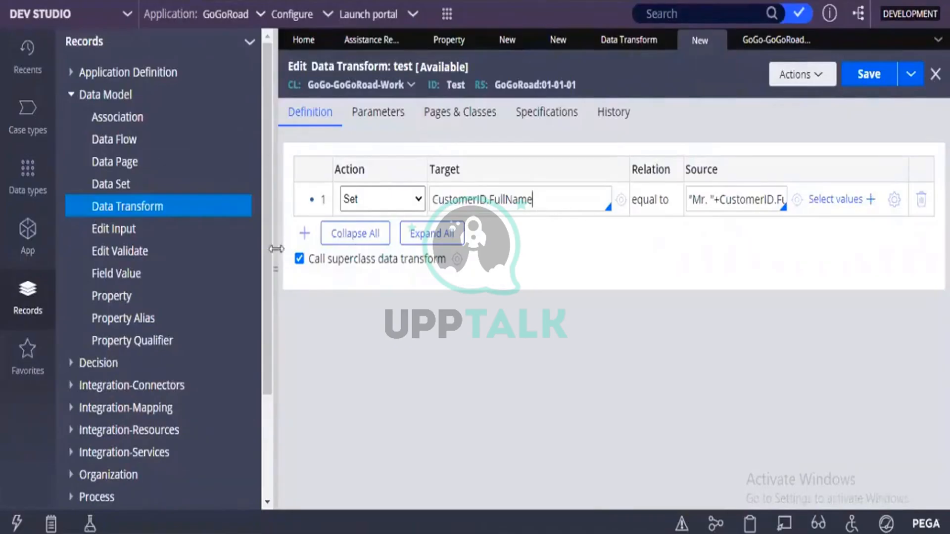
Add a second row to the data transform and review its available actions against the first row's target
left_click(304, 233)
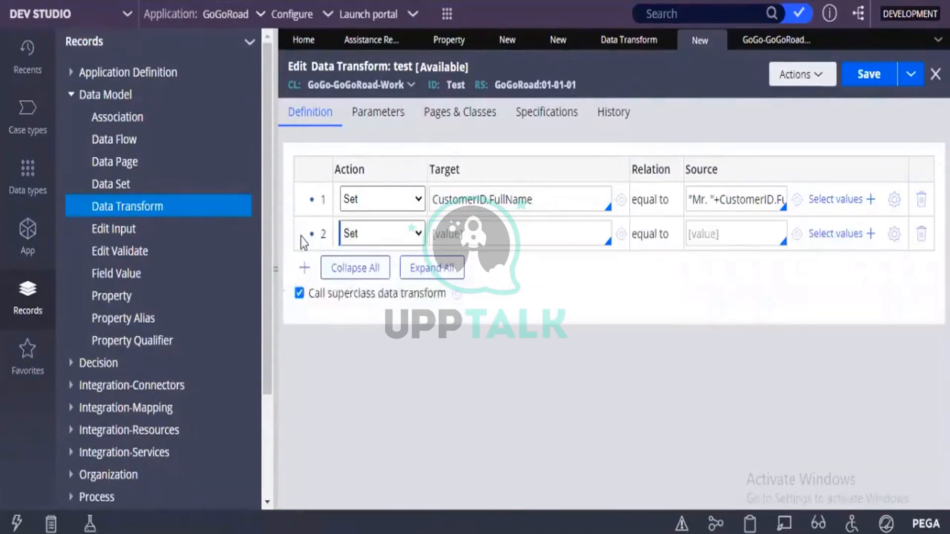
left_click(354, 234)
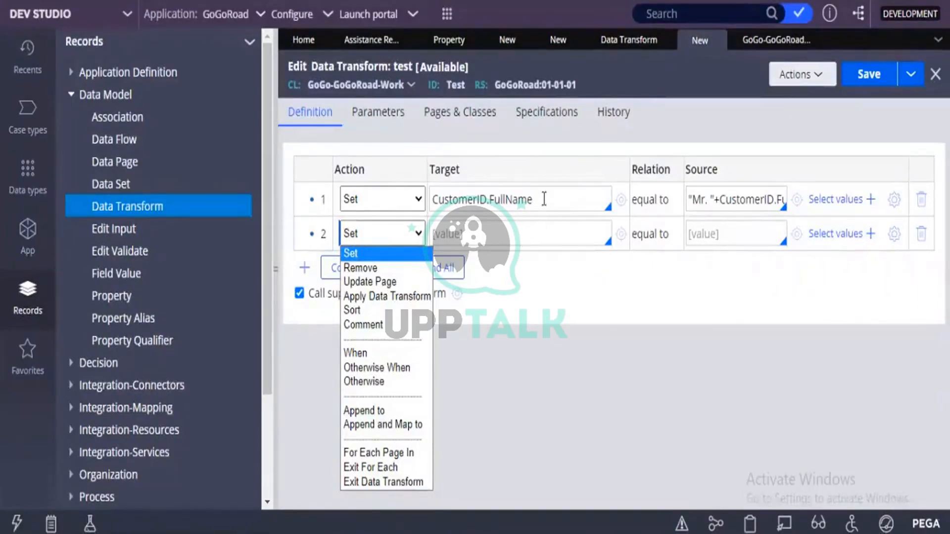
left_click(473, 199)
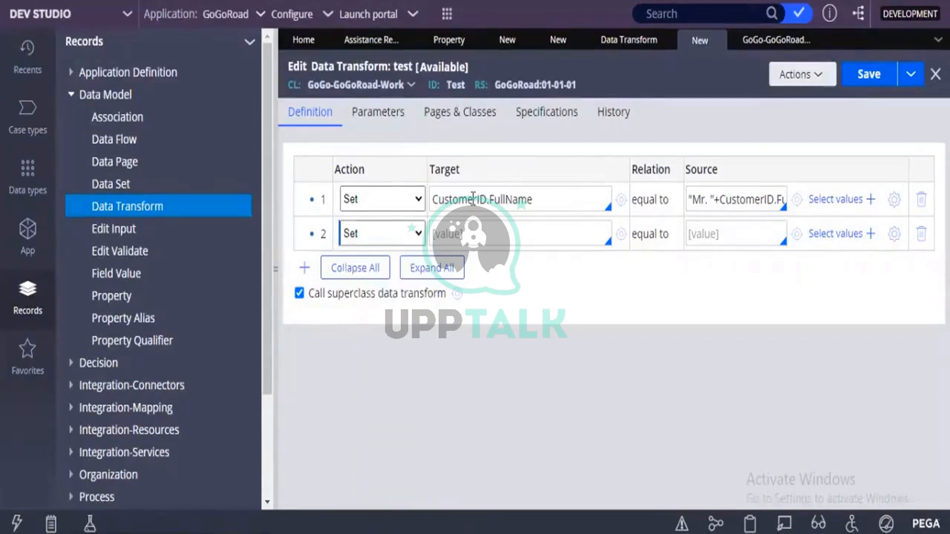
double_click(473, 199)
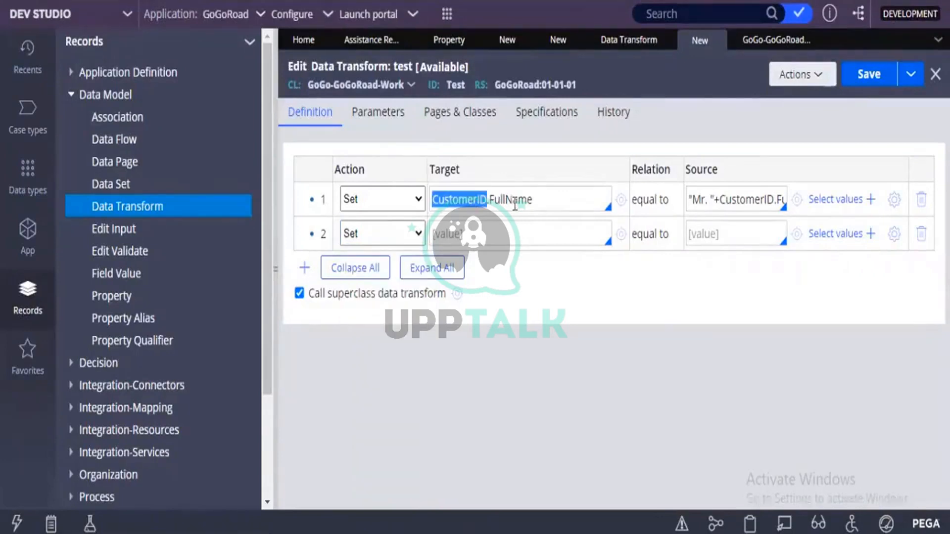
Try a leading-dot property reference in the first row's target, and restore CustomerID.FullName
left_click(534, 199)
key("ctrl+a")
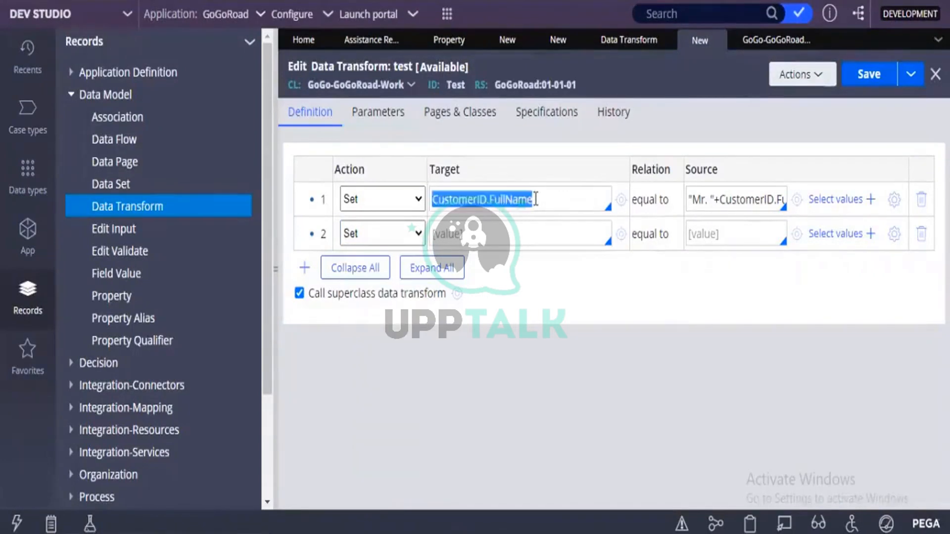
key("BackSpace")
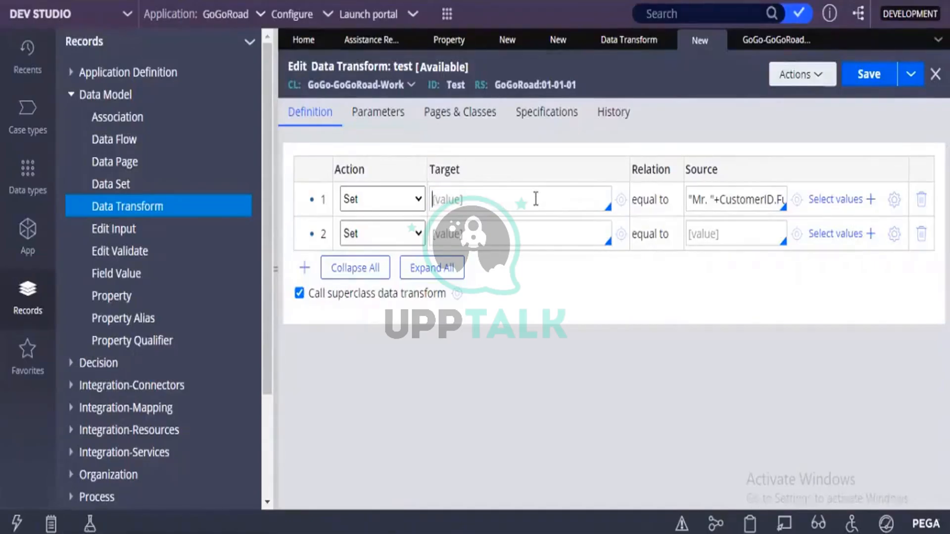
type(".")
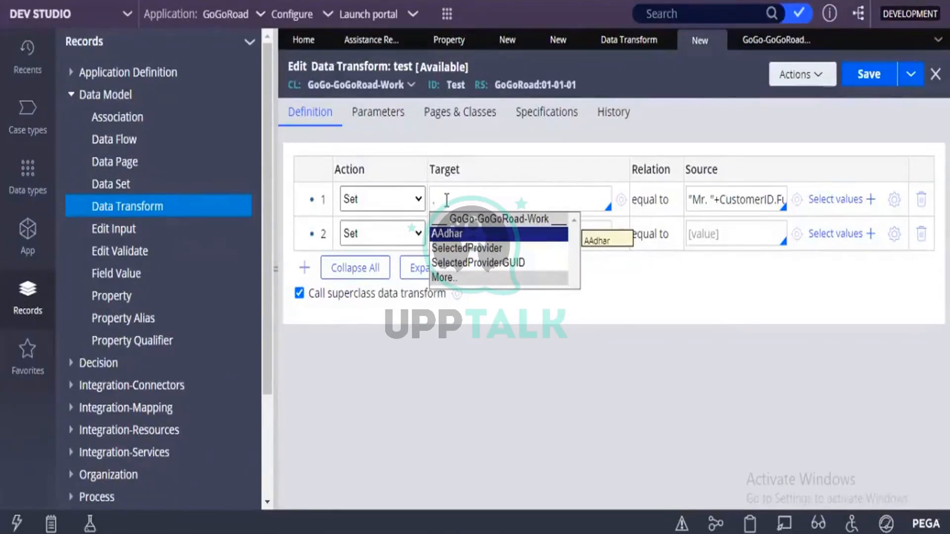
key("ctrl+z")
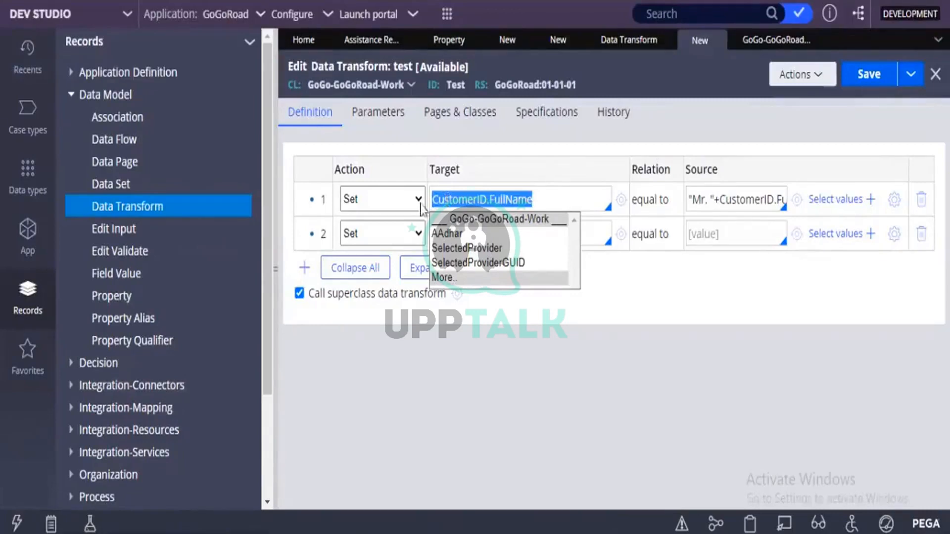
Change the second row's action to Remove and enter CustomerID as its target page
left_click(382, 233)
left_click(372, 242)
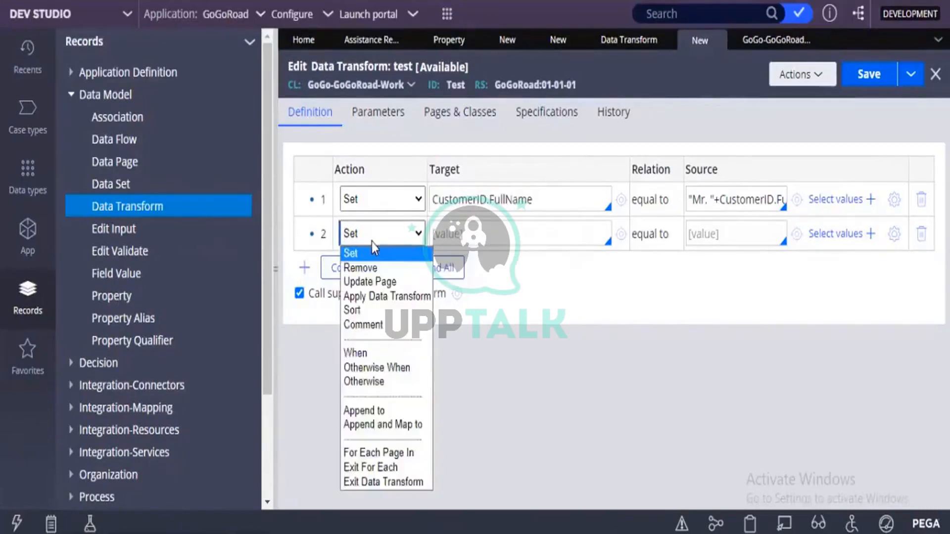
left_click(371, 267)
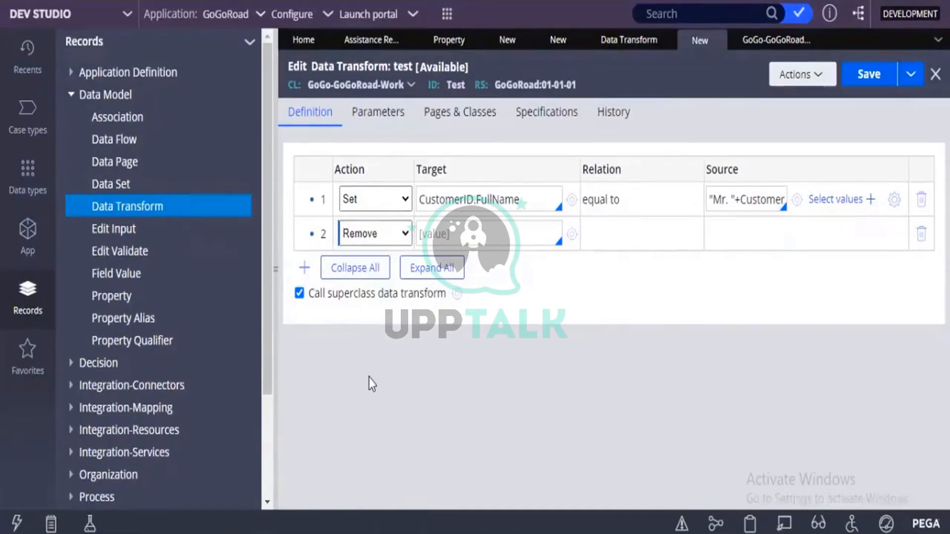
double_click(451, 198)
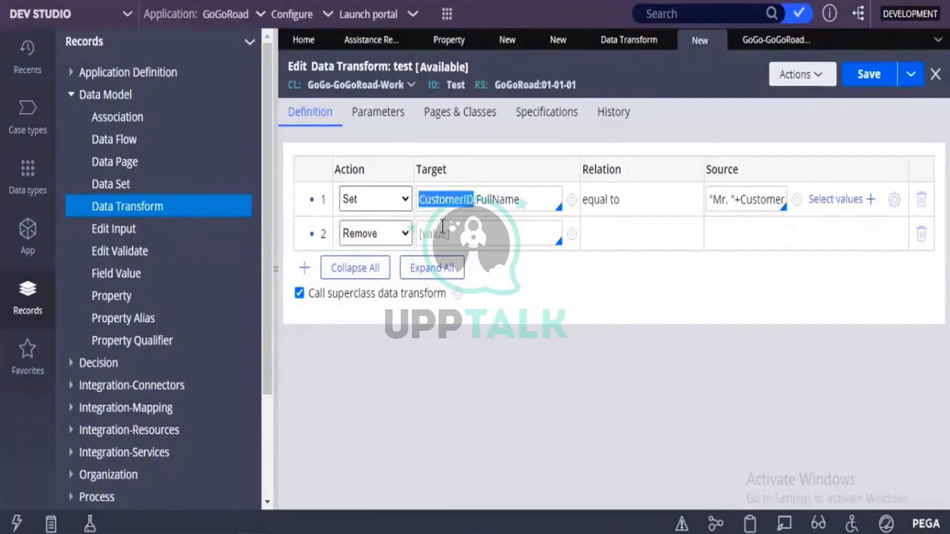
left_click(443, 225)
type("CustomerID.")
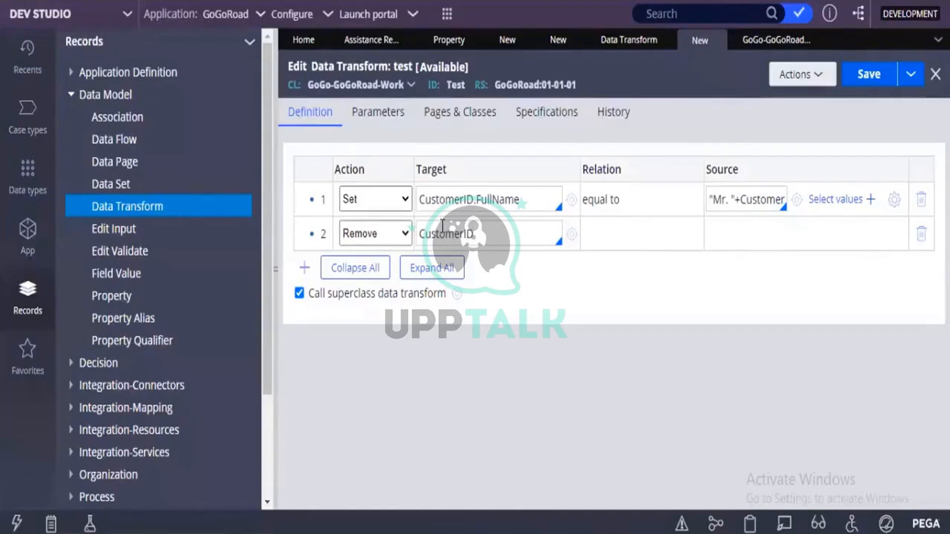
key("BackSpace")
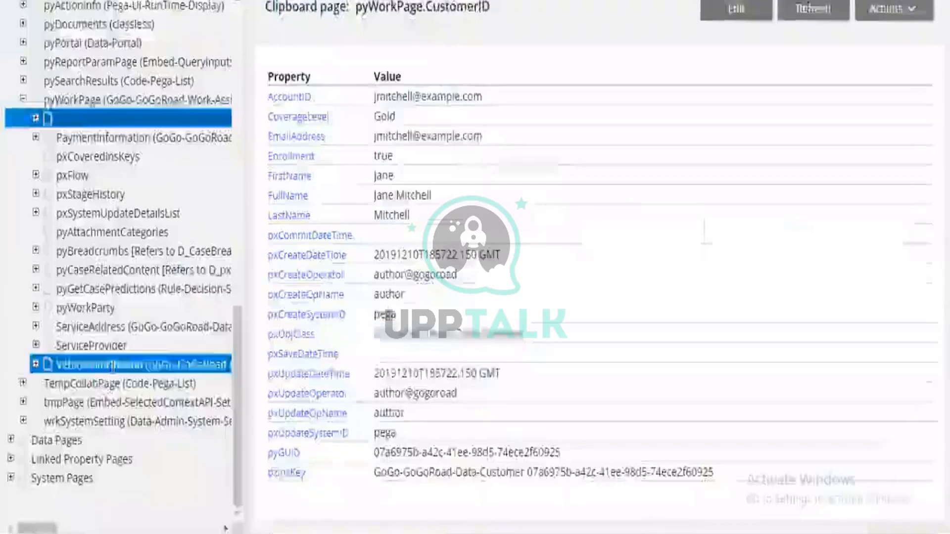
Open the VehicleInformation page under pyWorkPage in the Clipboard, review its class, and copy the page name
left_click(113, 365)
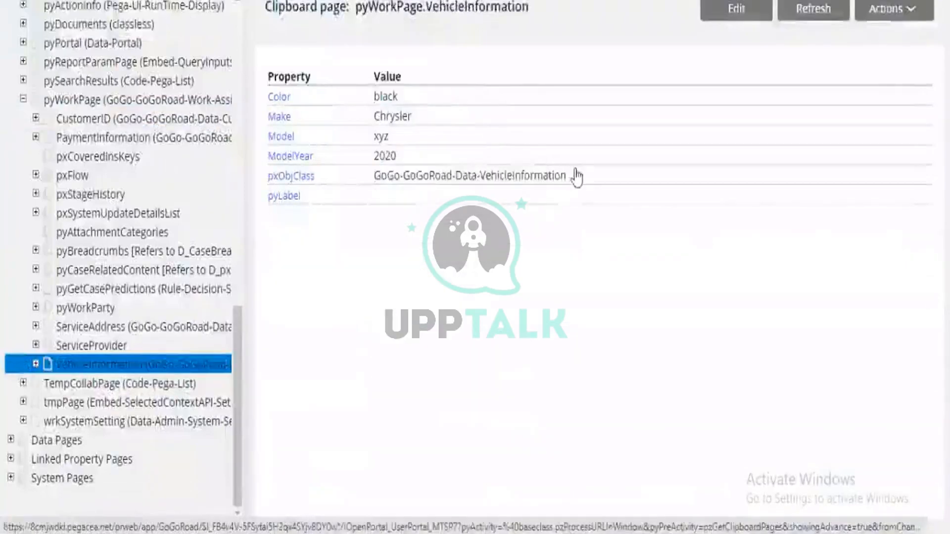
left_click_drag(569, 175, 456, 188)
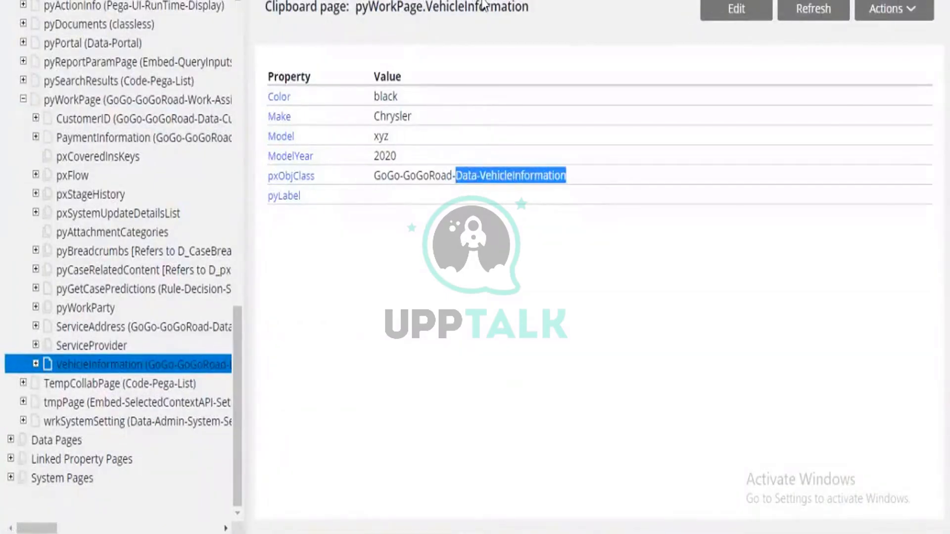
left_click(483, 6)
double_click(483, 6)
key("ctrl+c")
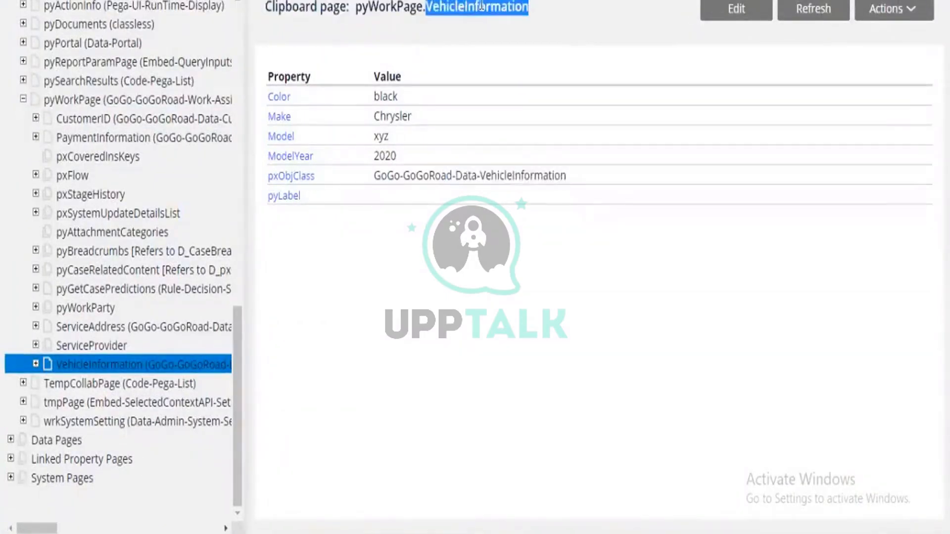
Add a second page entry named VehicleInformation to the data transform's pages and classes
key("alt+Tab")
left_click(475, 110)
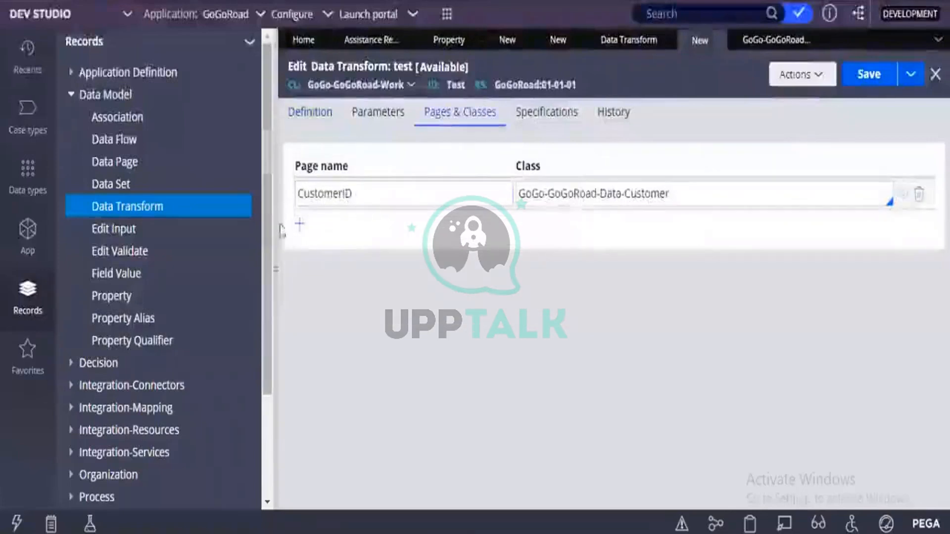
left_click(299, 225)
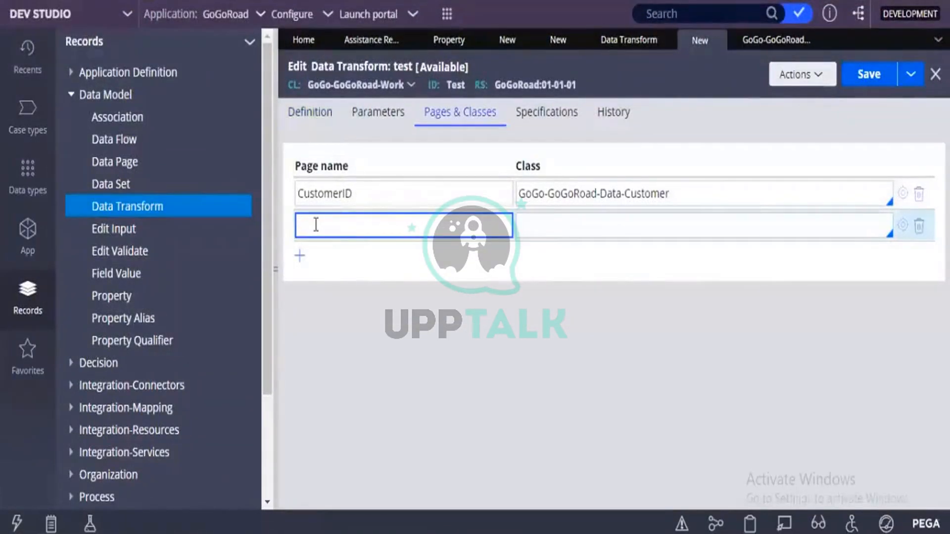
type("CustomerID")
key("BackSpace")
key("BackSpace")
key("BackSpace")
key("BackSpace")
key("BackSpace")
key("BackSpace")
key("BackSpace")
key("BackSpace")
key("BackSpace")
key("BackSpace")
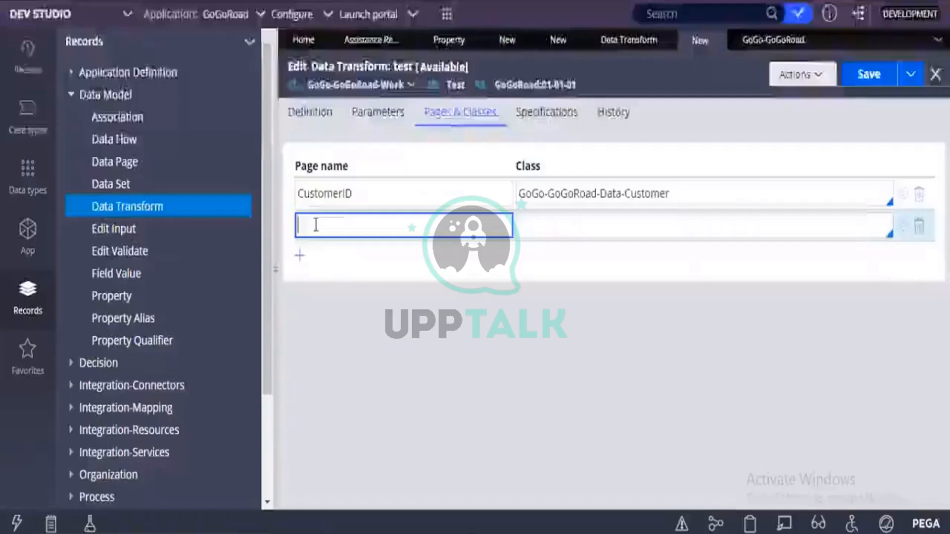
key("ctrl+v")
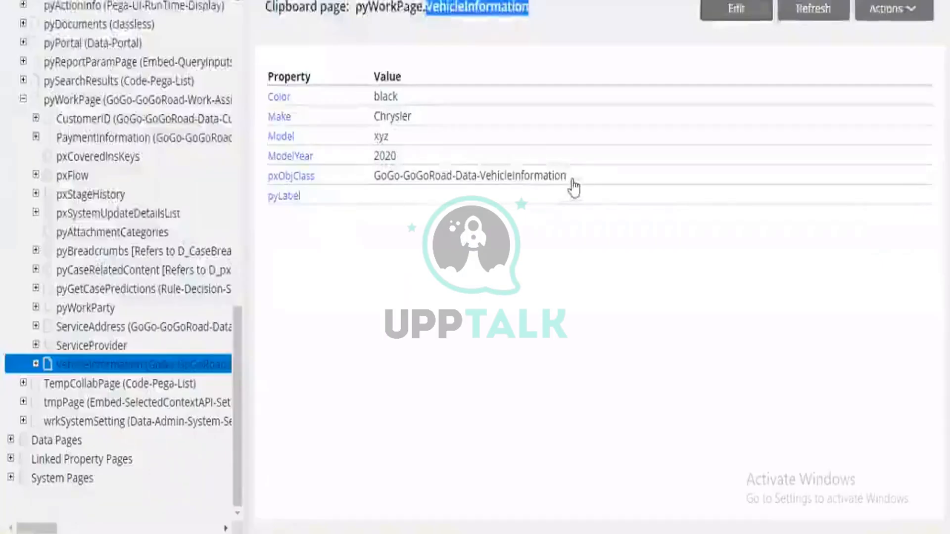
Copy the pxObjClass value from the Clipboard and set the VehicleInformation entry's class to GoGo-GoGoRoad-Data-VehicleInformation
left_click_drag(572, 182, 372, 182)
key("ctrl+c")
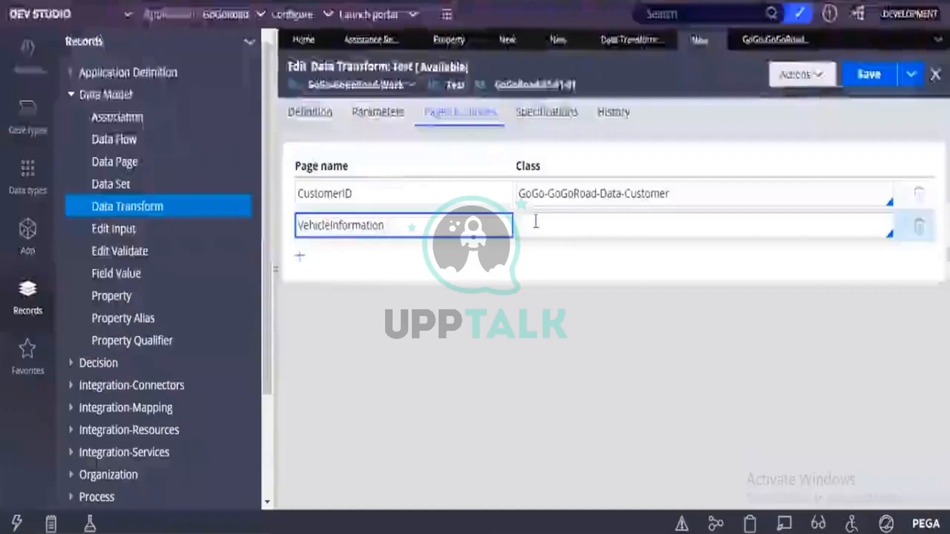
left_click(540, 226)
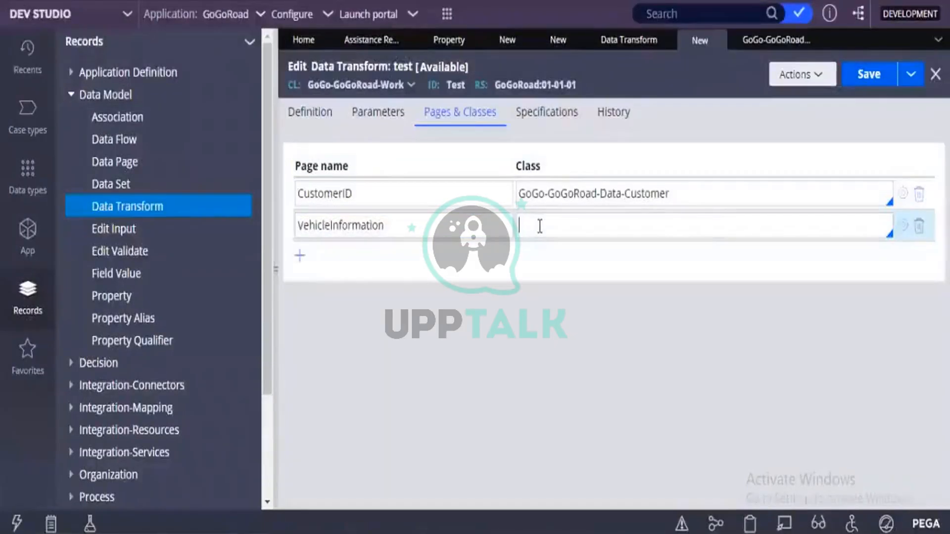
key("ctrl+v")
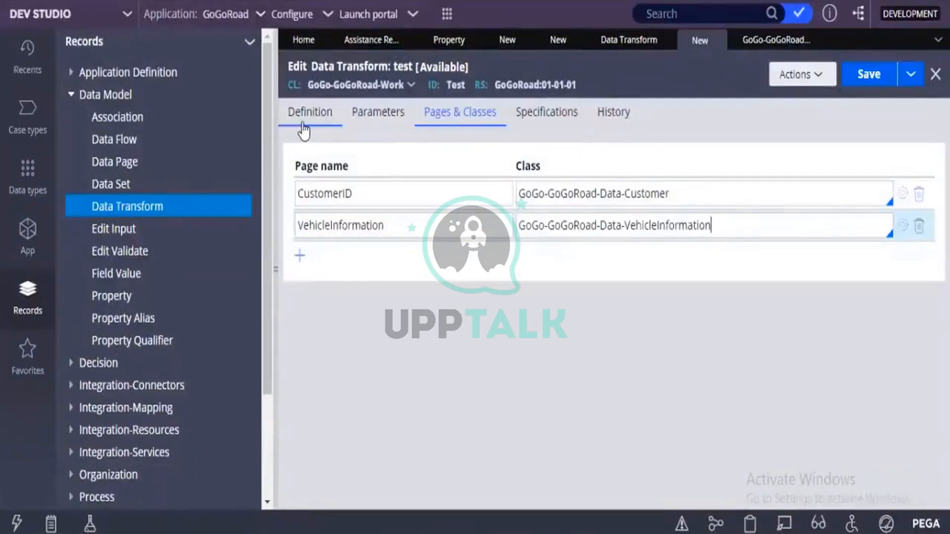
Replace the Remove row's target in the data transform definition with the VehicleInformation page, without a trailing dot
left_click(303, 124)
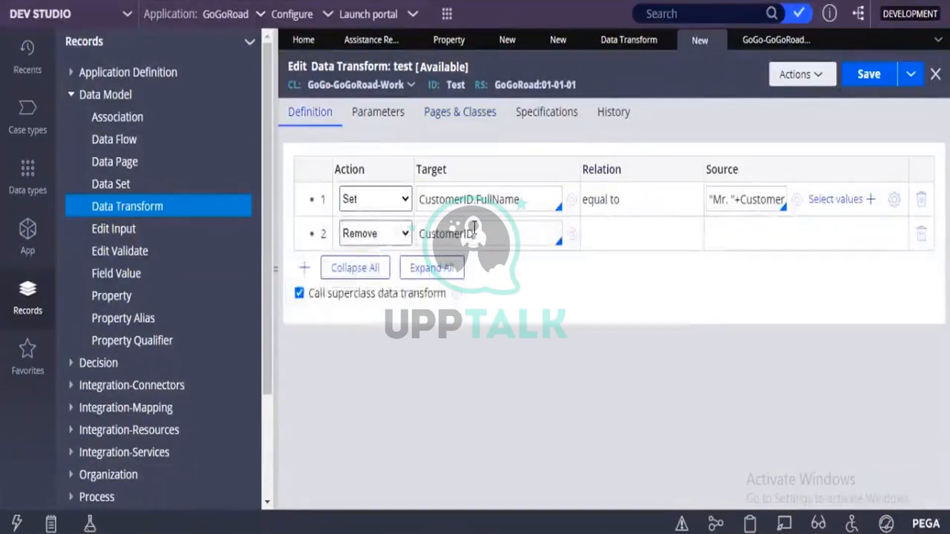
left_click(474, 228)
key("BackSpace")
key("BackSpace")
key("BackSpace")
key("BackSpace")
key("BackSpace")
key("BackSpace")
key("BackSpace")
key("BackSpace")
key("BackSpace")
key("BackSpace")
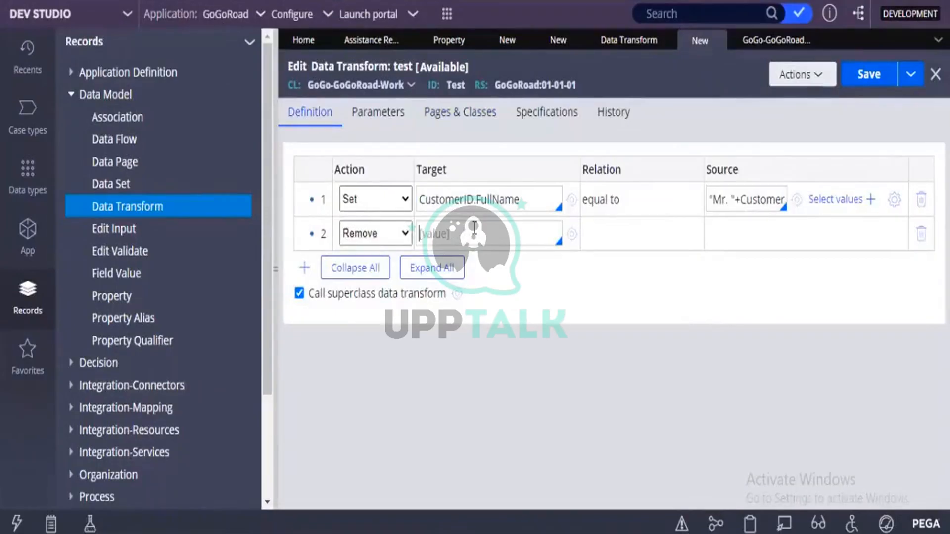
key("Down")
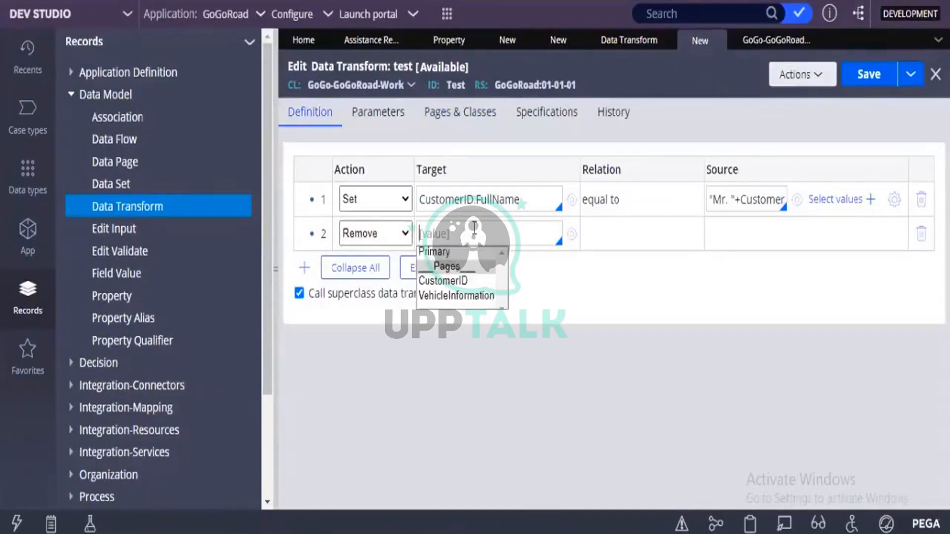
key("Down")
key("Down")
key("Down")
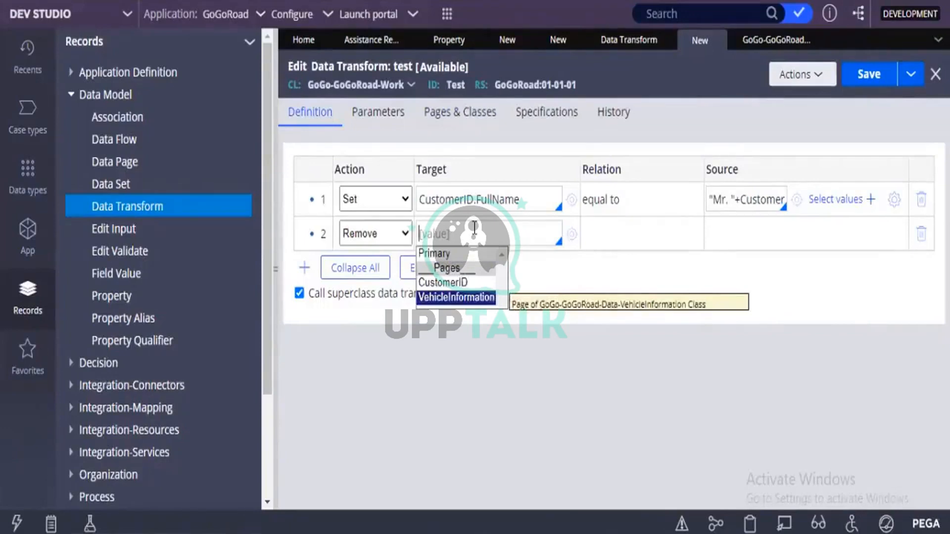
key("Return")
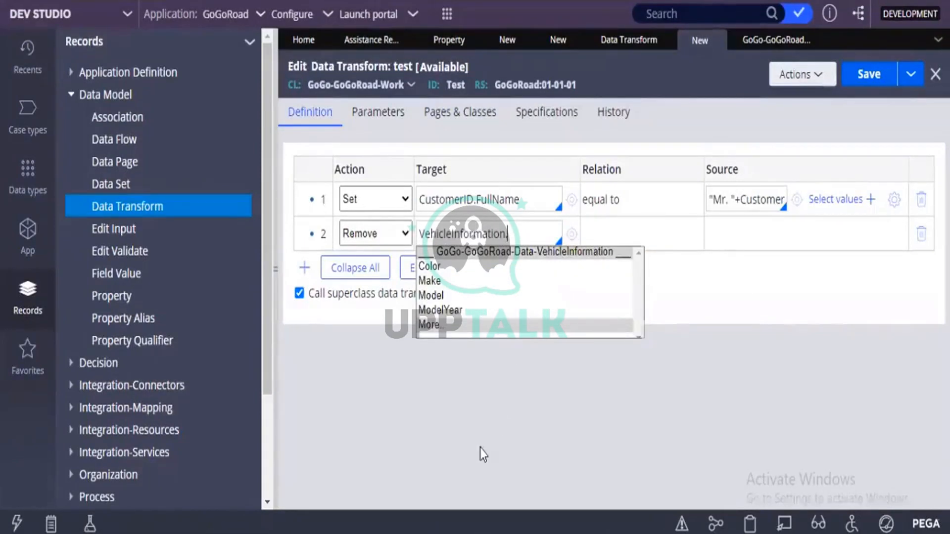
key("BackSpace")
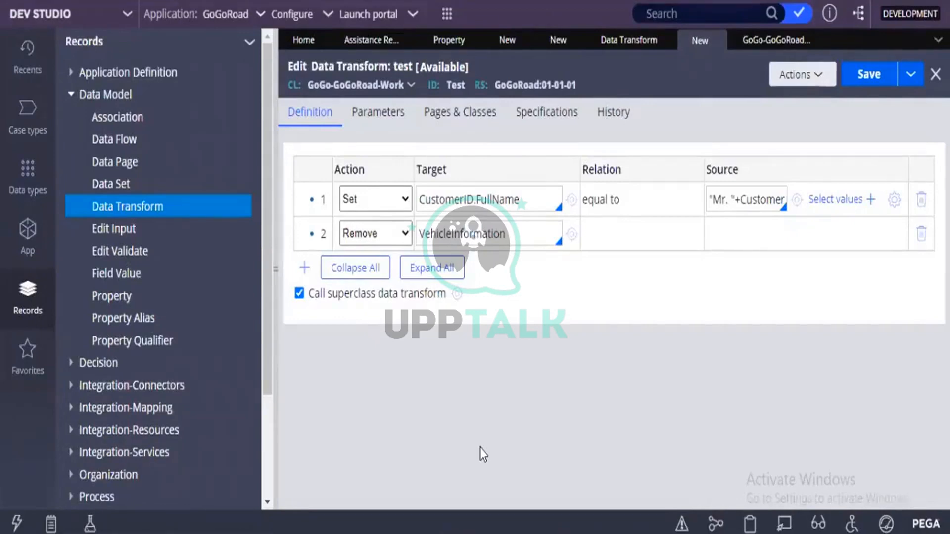
Add a third row to the data transform with the Update Page action
left_click(305, 268)
left_click(348, 268)
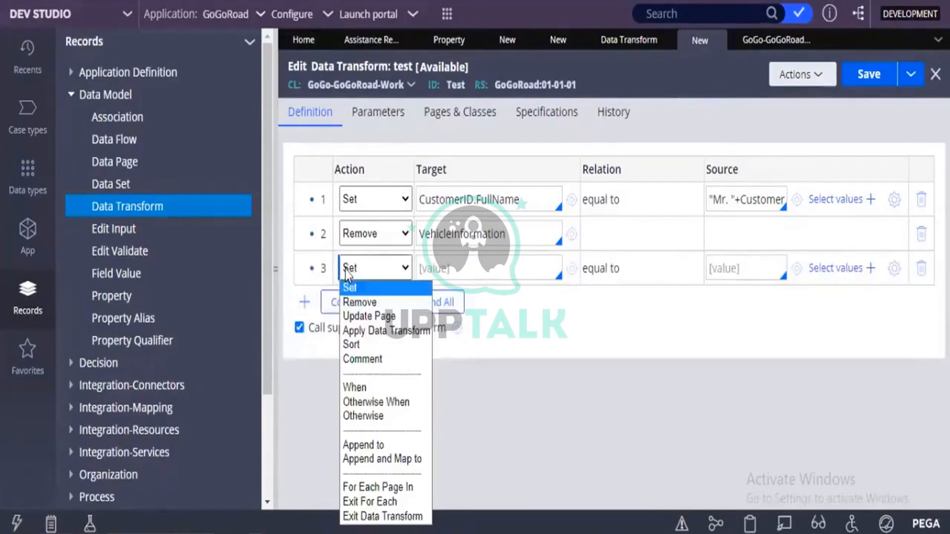
left_click(353, 317)
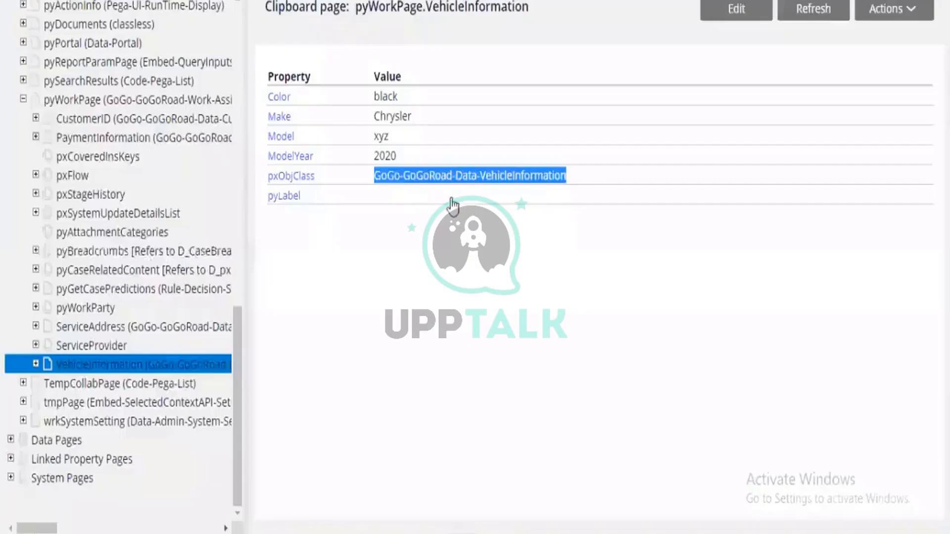
Compare the properties of the CustomerID and VehicleInformation pages in the Clipboard, and return to the data transform
left_click(105, 120)
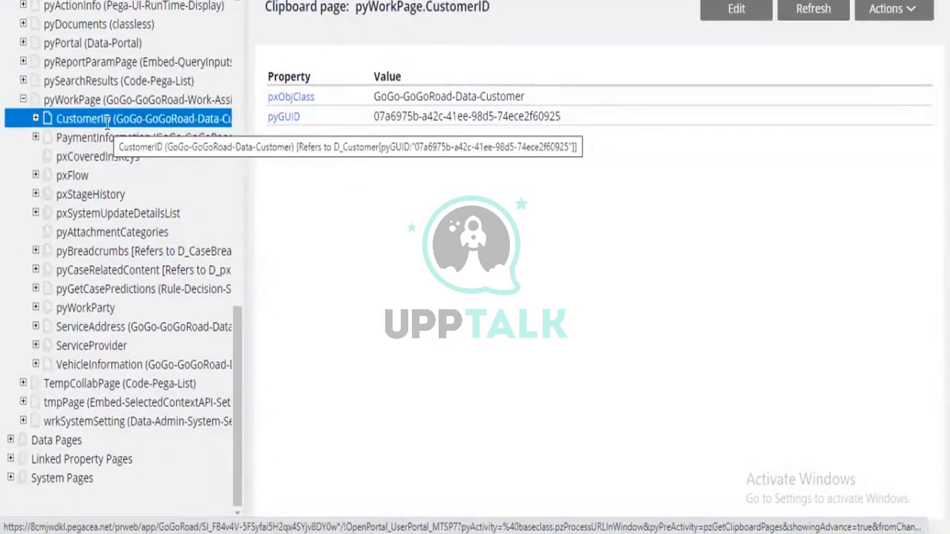
left_click(110, 358)
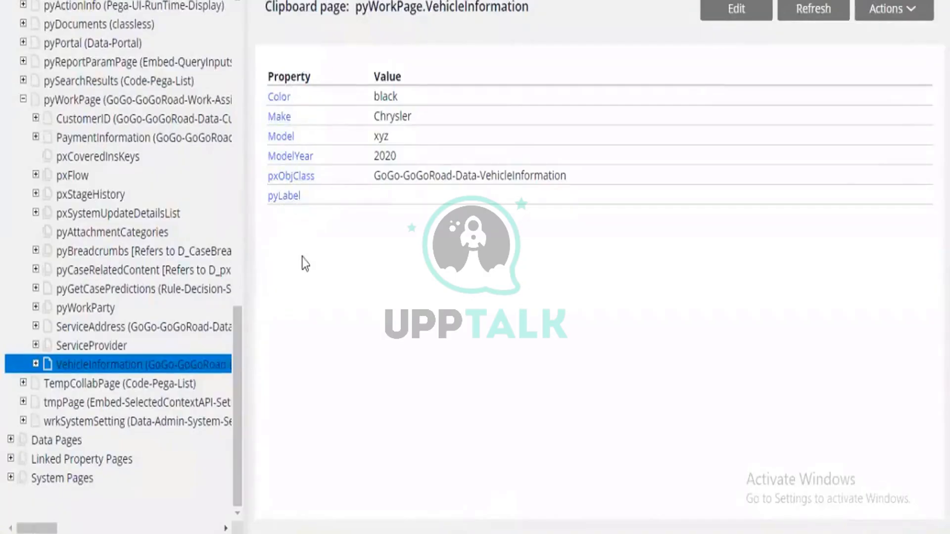
key("alt+Tab")
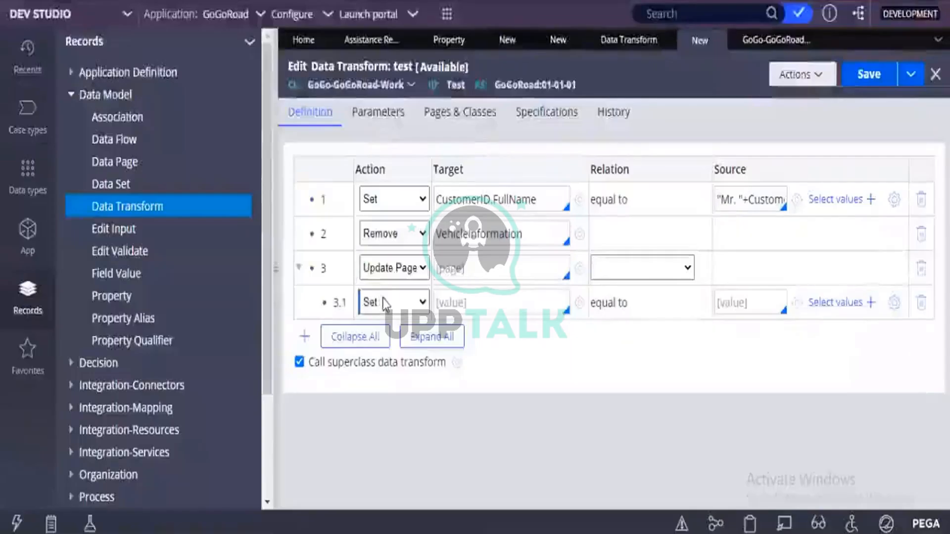
Change the third row's action back to Set, deleting its child row, and set its target to VehicleInformation.Color
left_click(400, 267)
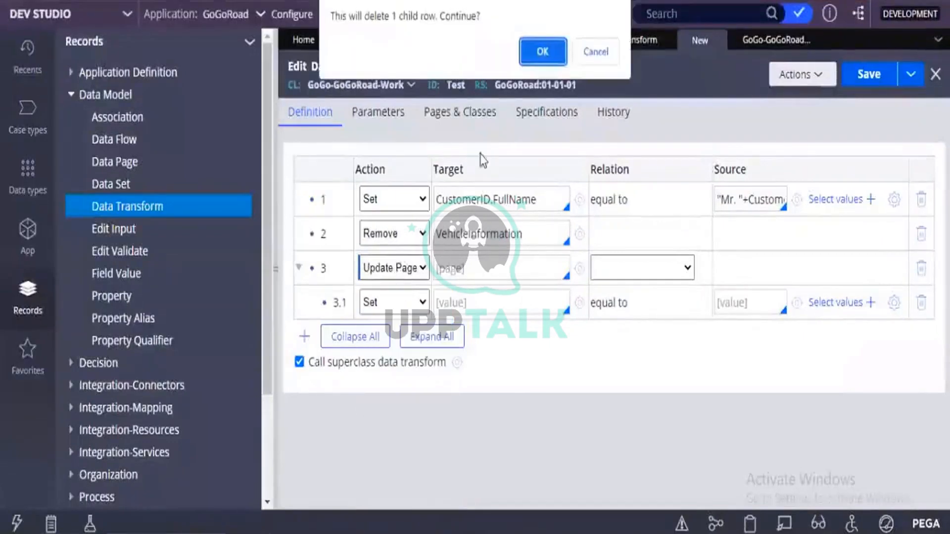
left_click(540, 53)
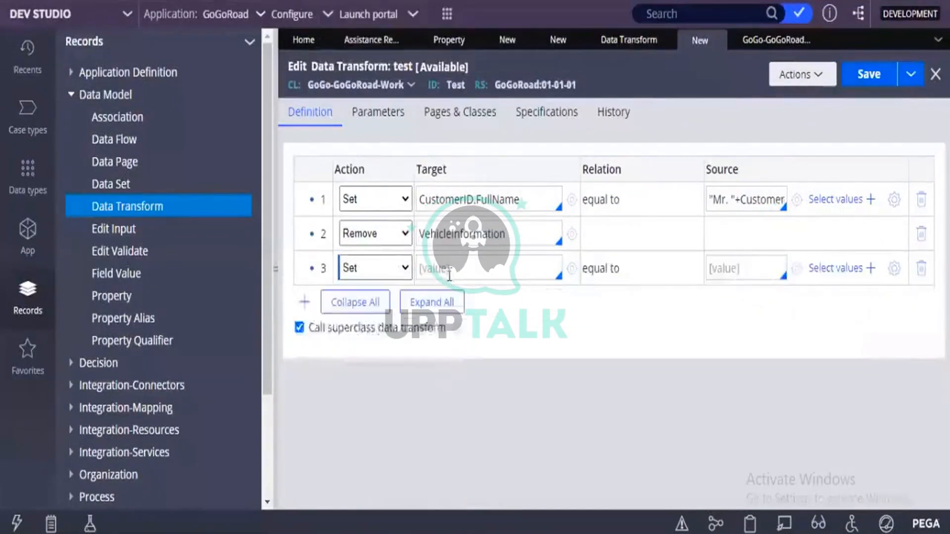
left_click(449, 270)
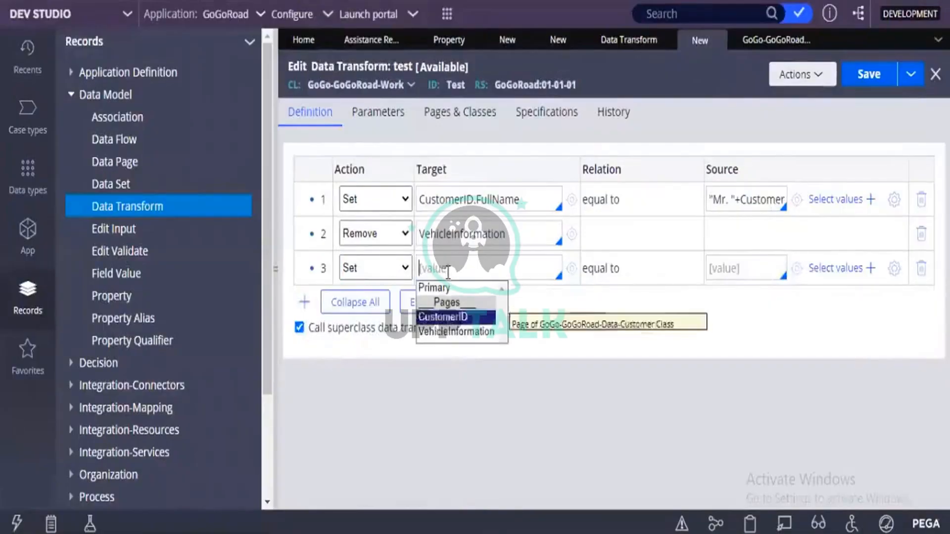
key("Down")
key("Return")
key("Down")
key("Return")
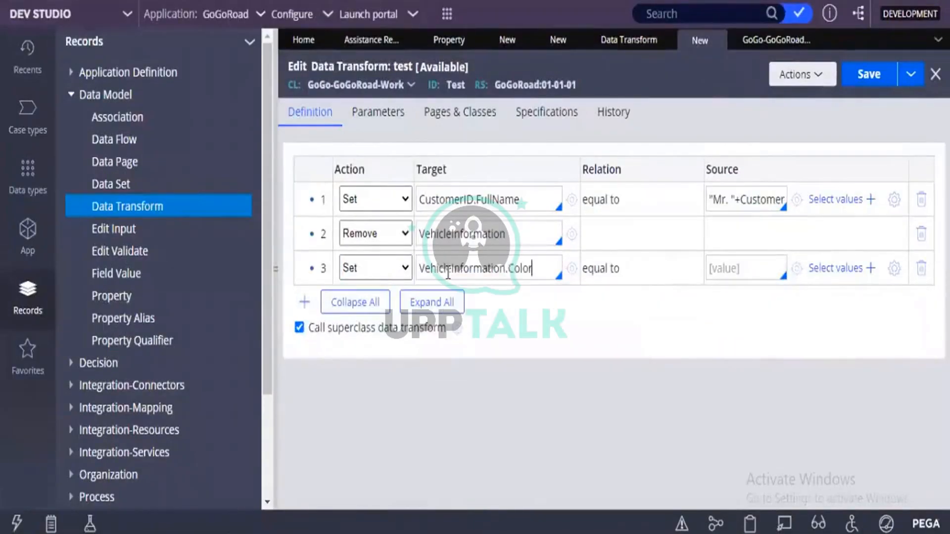
Add a fourth row to the data transform with the Set action and VehicleInformation.Make as its target
left_click(306, 301)
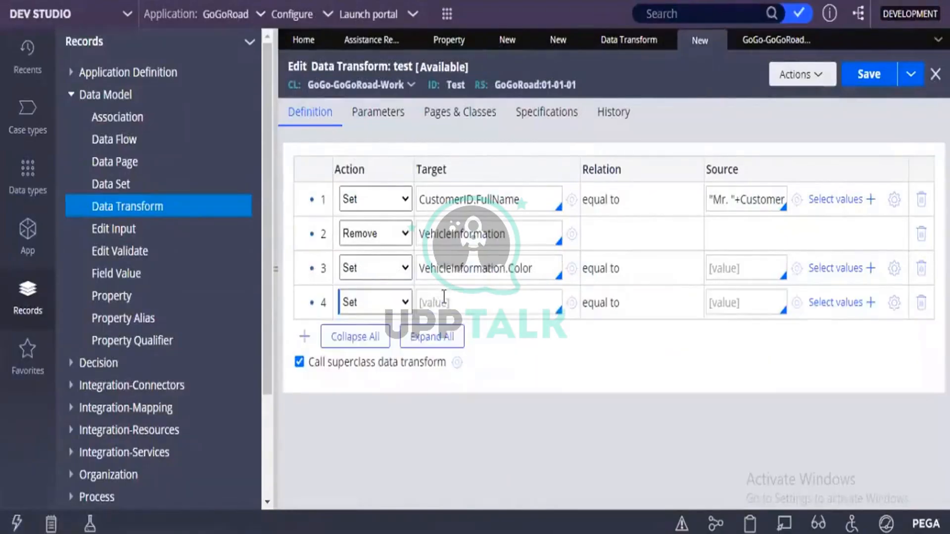
left_click(444, 297)
key("Down")
key("Down")
key("Down")
key("Down")
key("Down")
key("Return")
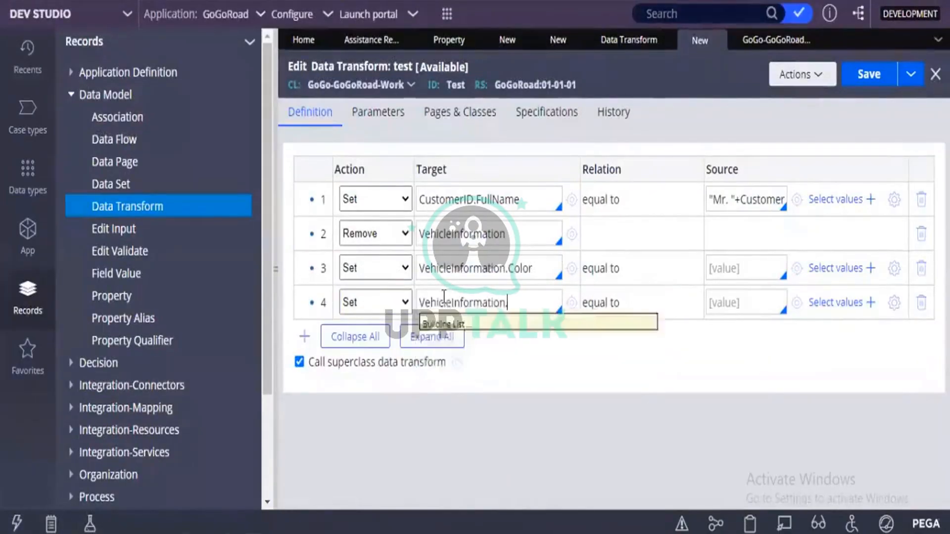
left_click(428, 352)
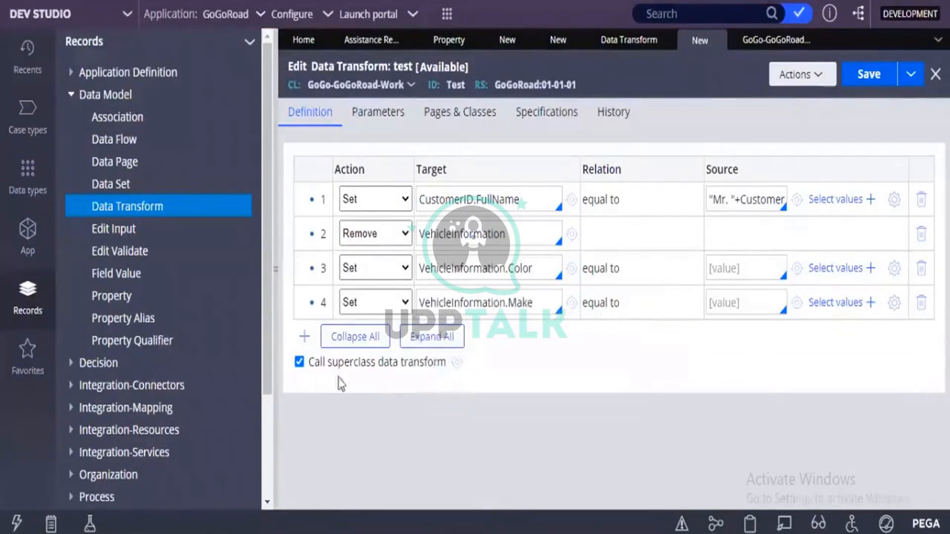
Add a fifth Set row to the data transform with VehicleInformation.Model as its target
left_click(304, 337)
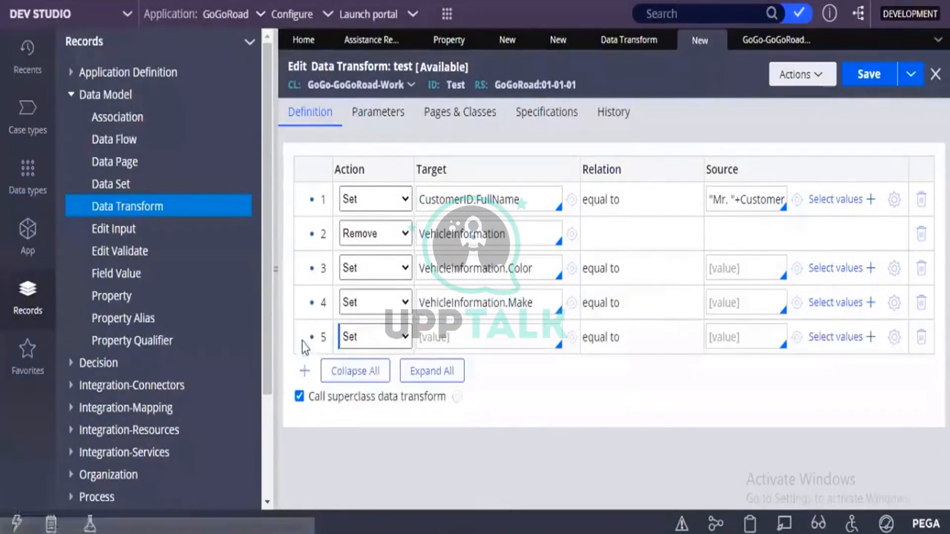
left_click(444, 335)
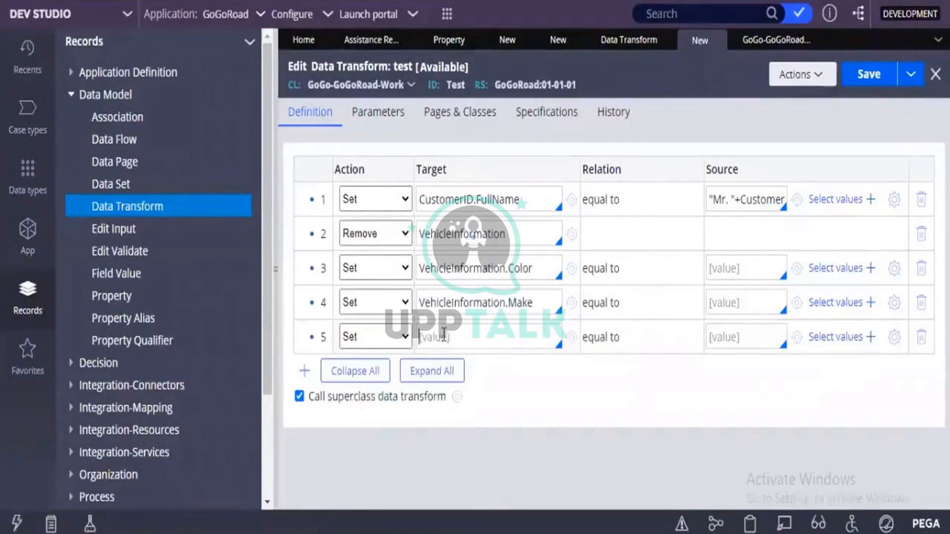
key("Down")
key("Down")
key("Down")
key("Down")
key("Return")
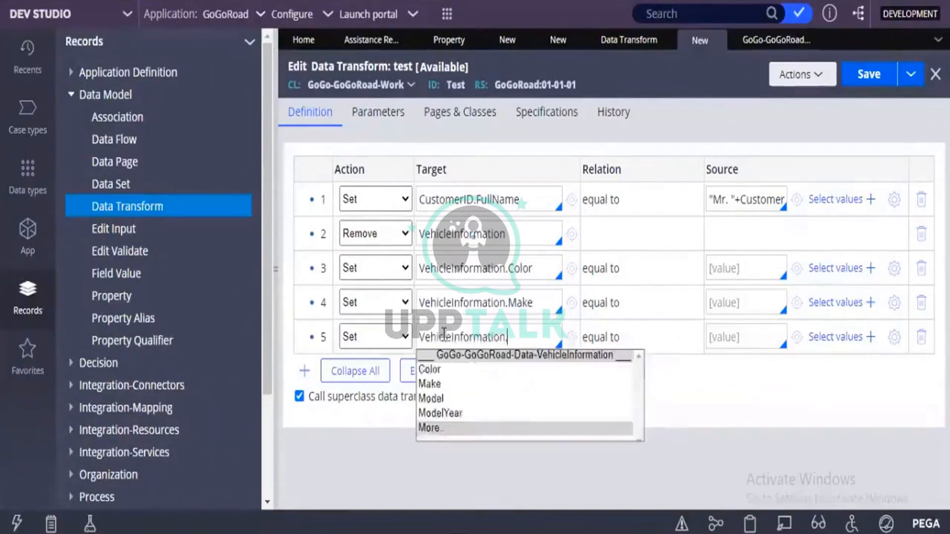
key("Down")
key("Down")
key("Down")
key("Return")
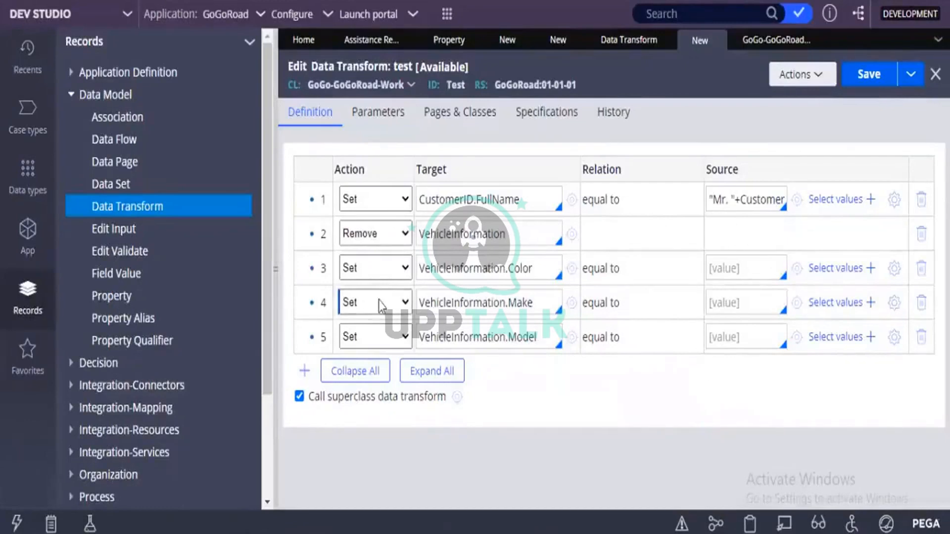
Add a sixth row with the Update Page action and target the VehicleInformation page, without a trailing dot
left_click(304, 372)
left_click(366, 371)
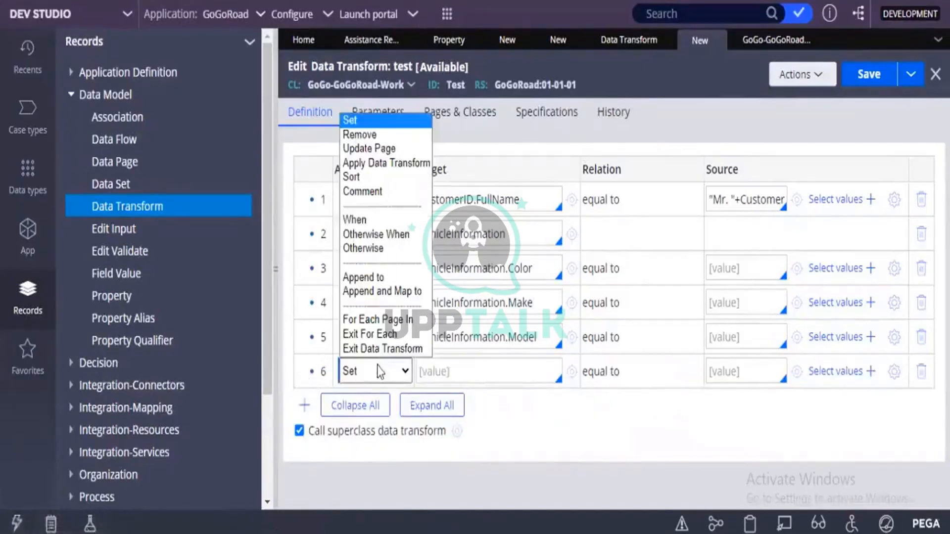
left_click(381, 148)
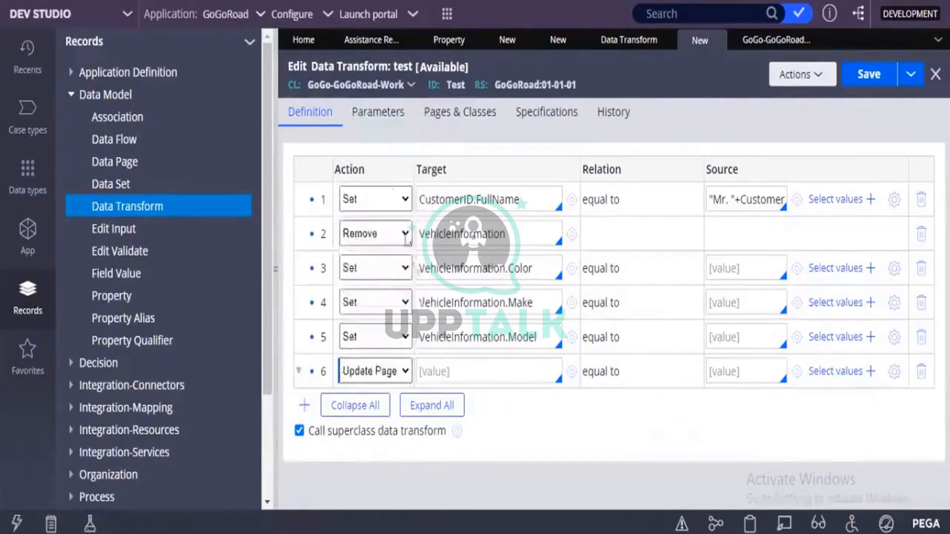
left_click(449, 377)
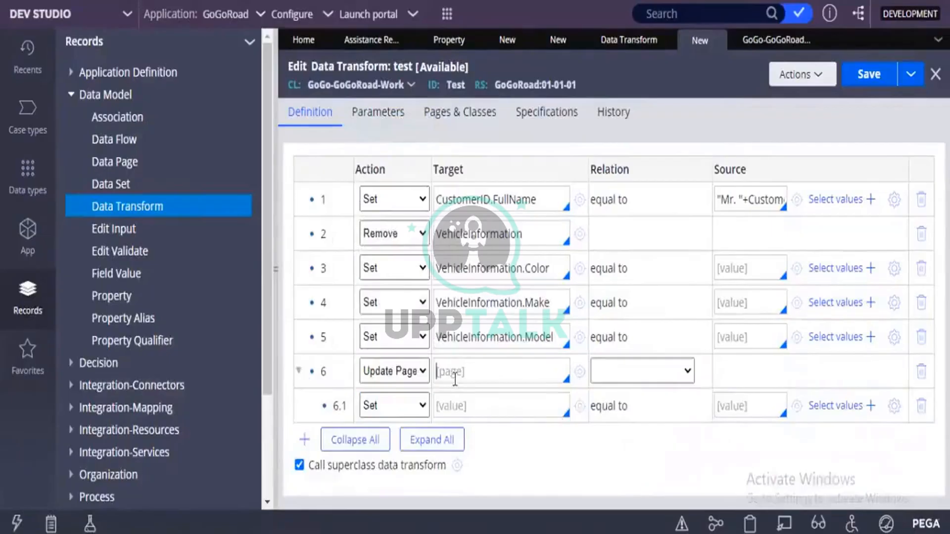
key("Down")
key("Down")
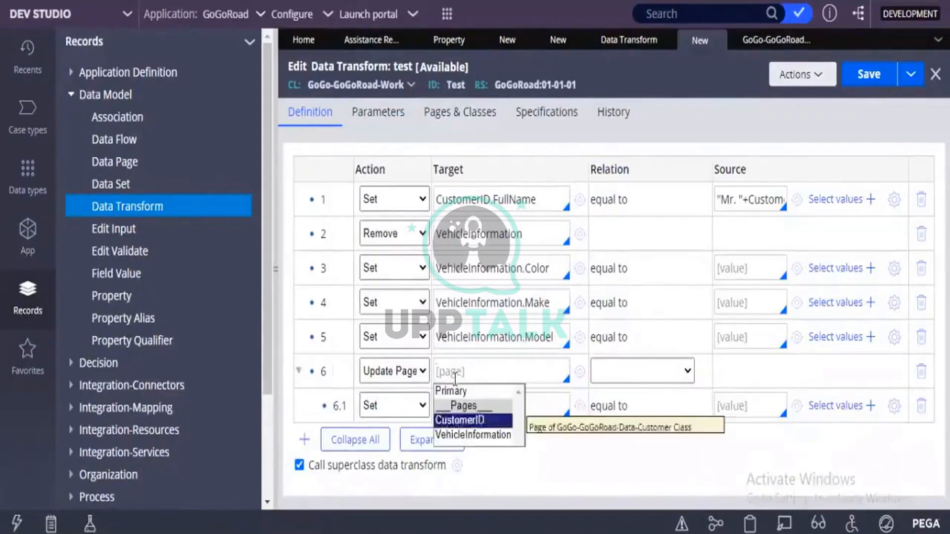
key("Down")
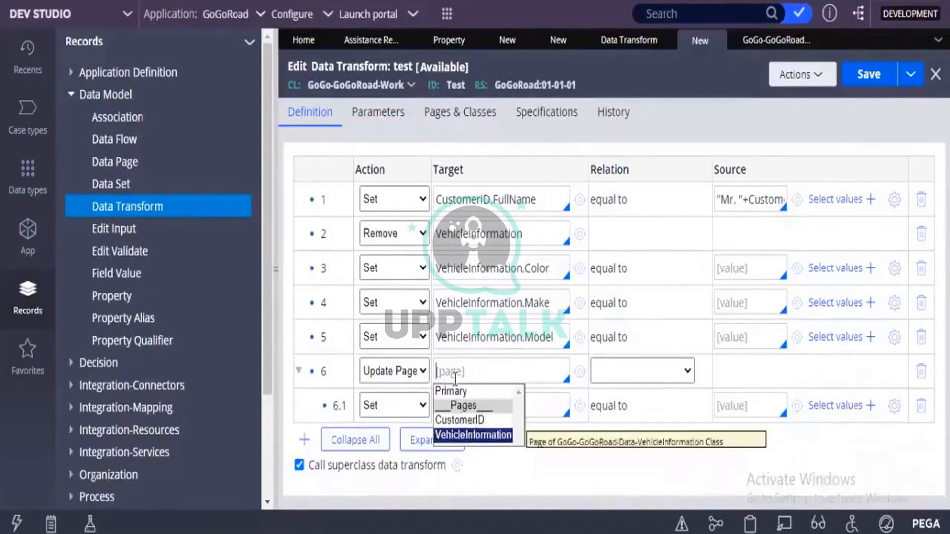
key("Return")
key("BackSpace")
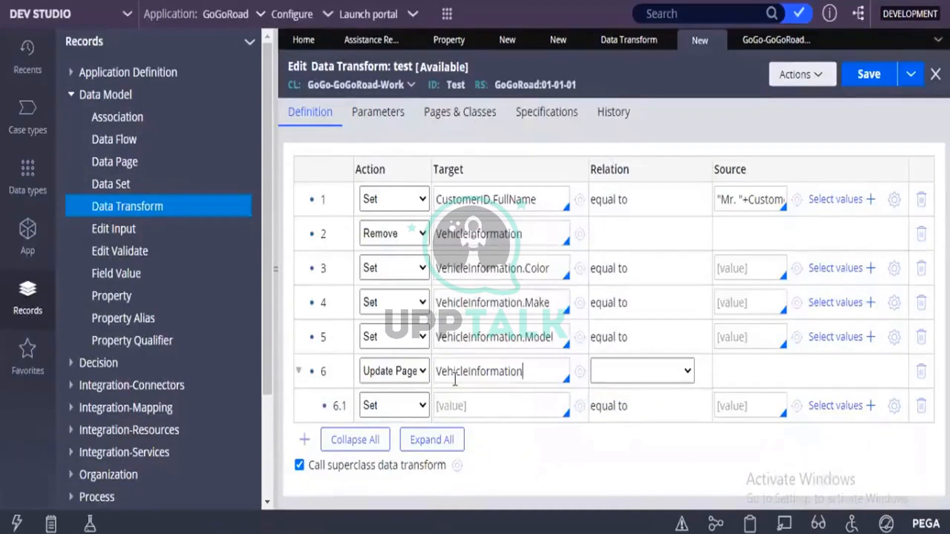
Set the target of the Update Page row's first child row to .Color
left_click(465, 404)
key("Down")
key("Down")
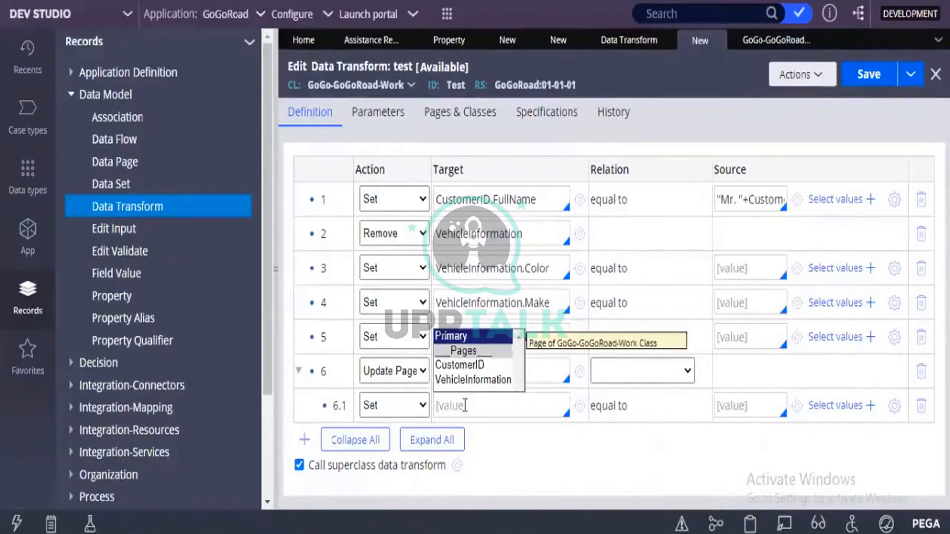
type(".")
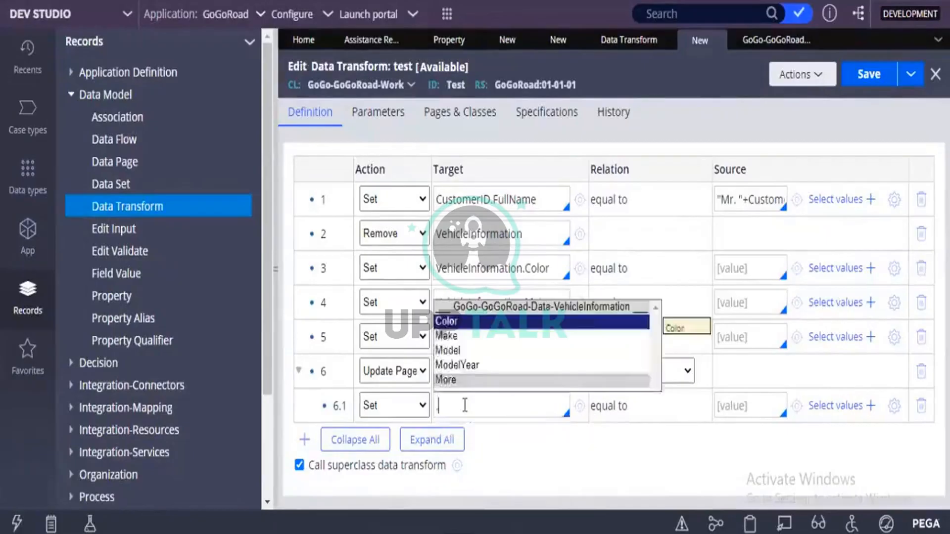
key("Return")
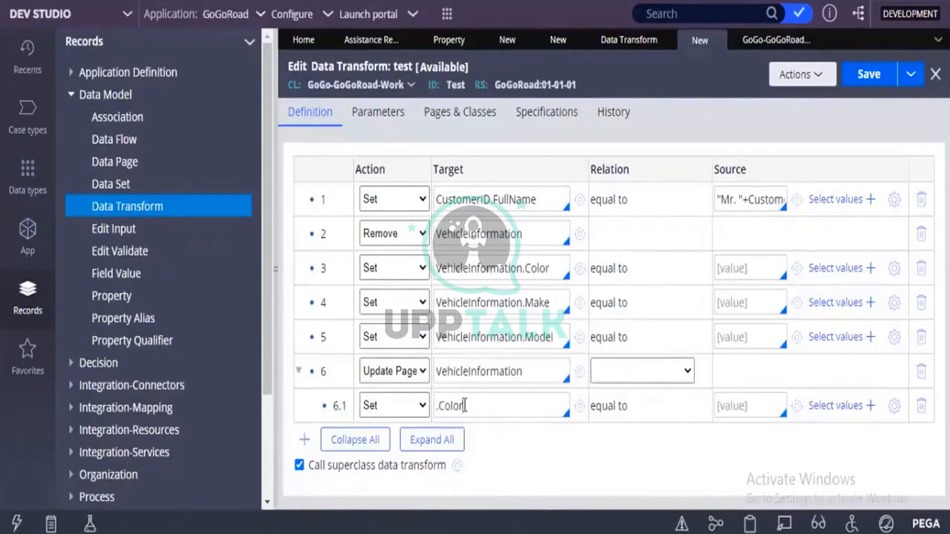
Add a second child Set row under the Update Page row with .Make as its target
left_click(305, 439)
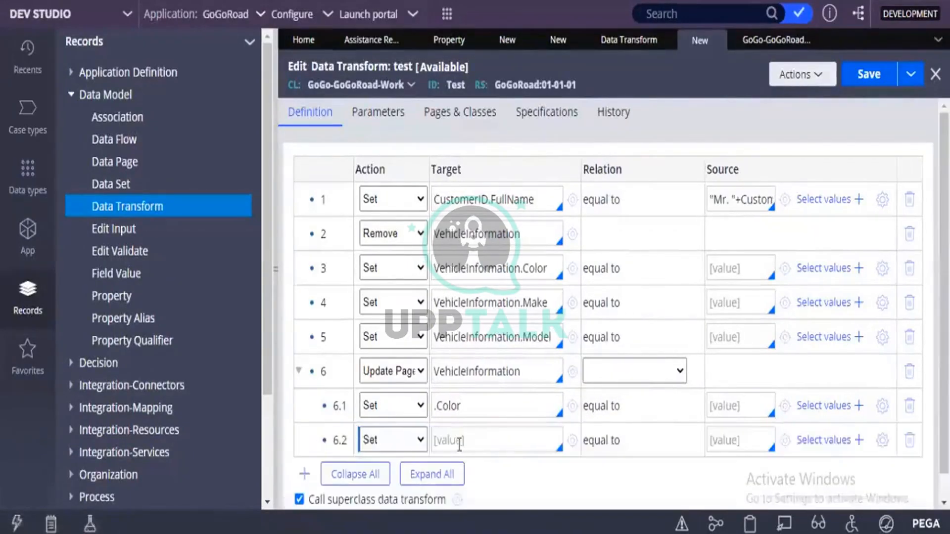
left_click(460, 445)
type(".")
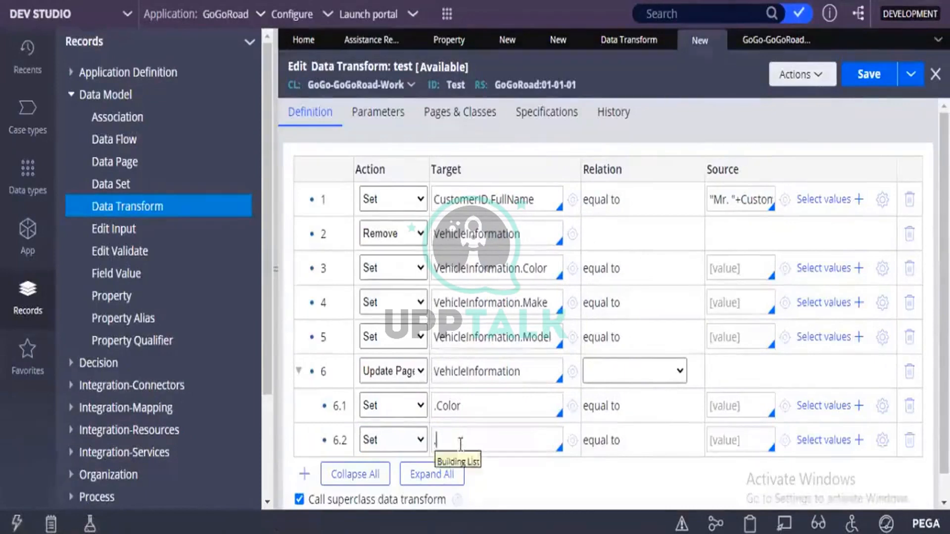
key("Down")
key("Down")
key("Return")
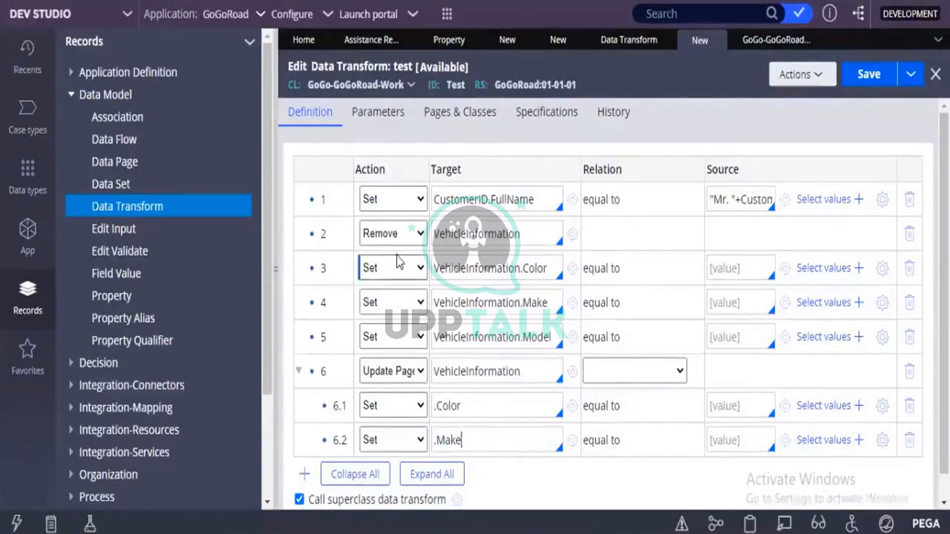
Compare the full VehicleInformation targets of the separate Set rows with the Update Page row and its relative child targets
double_click(470, 270)
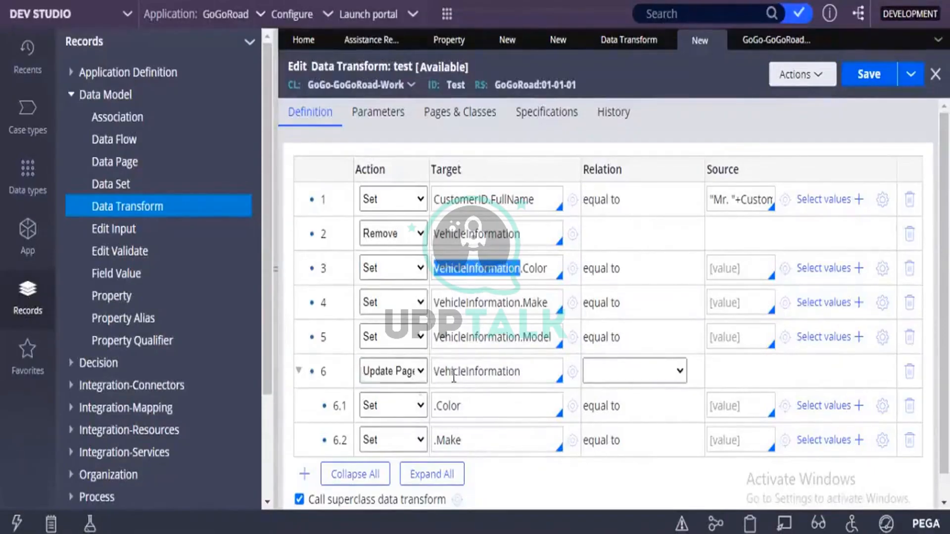
double_click(481, 372)
left_click(479, 402)
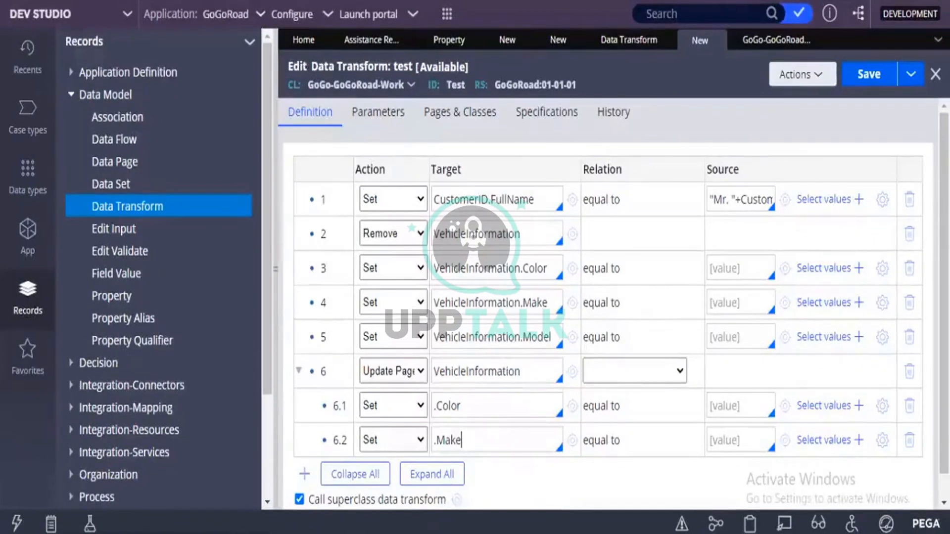
left_click(499, 410)
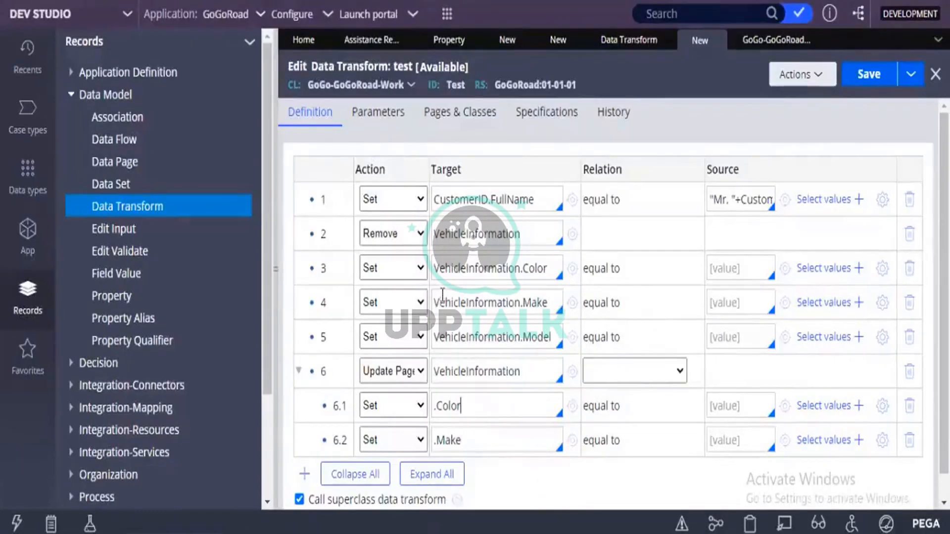
double_click(460, 272)
left_click(461, 302)
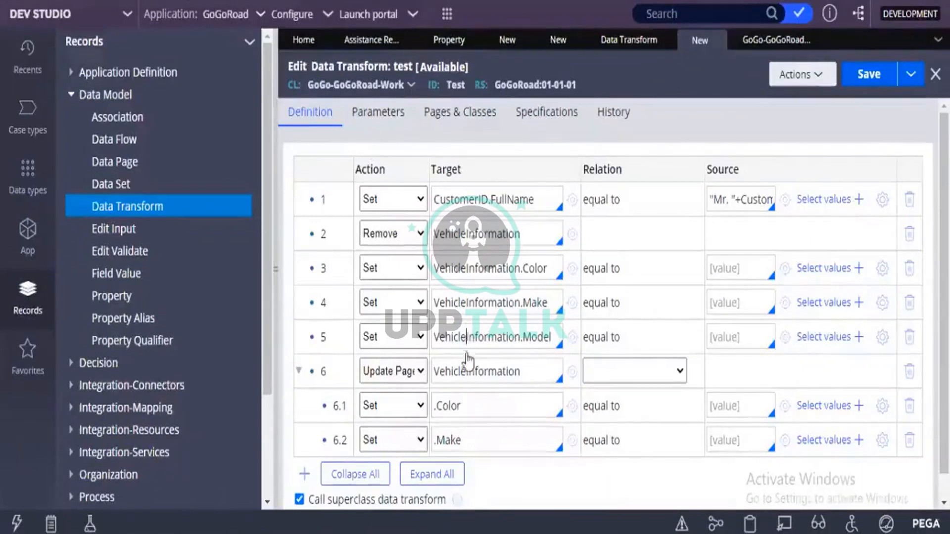
double_click(465, 373)
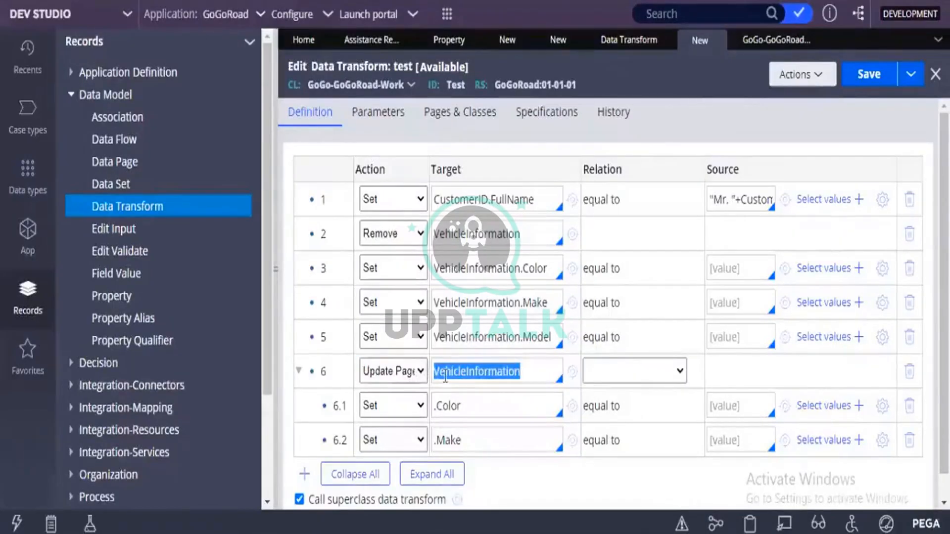
double_click(450, 407)
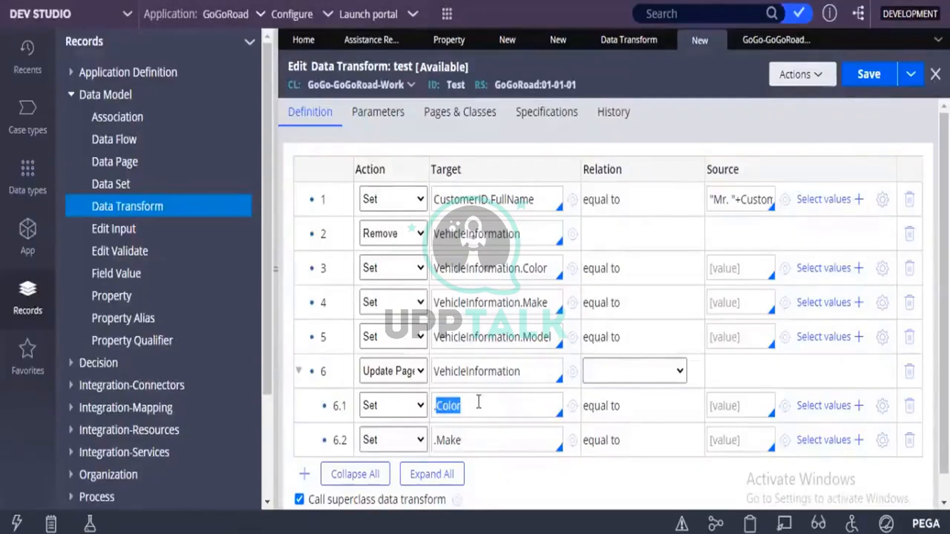
double_click(481, 378)
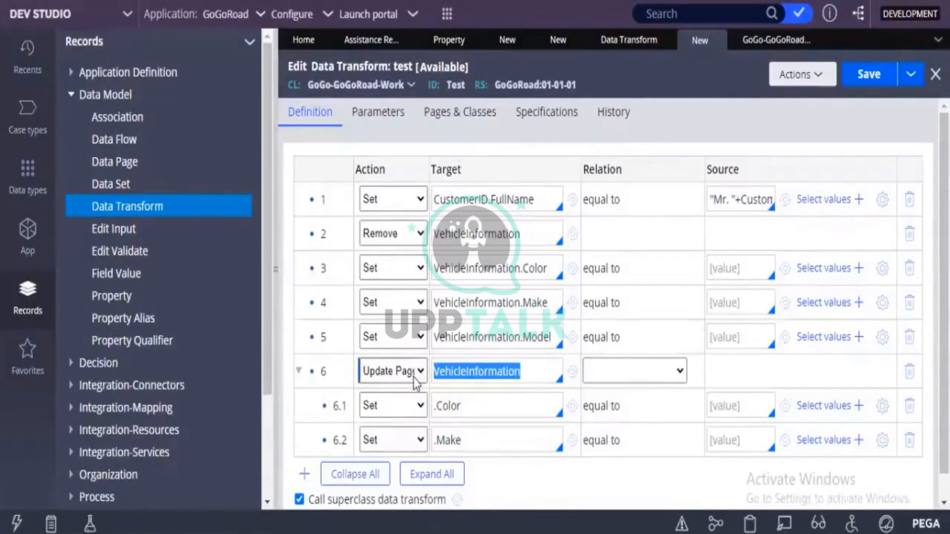
Try the "with values from" relation on the Update Page row, and reset the relation to blank
left_click(626, 371)
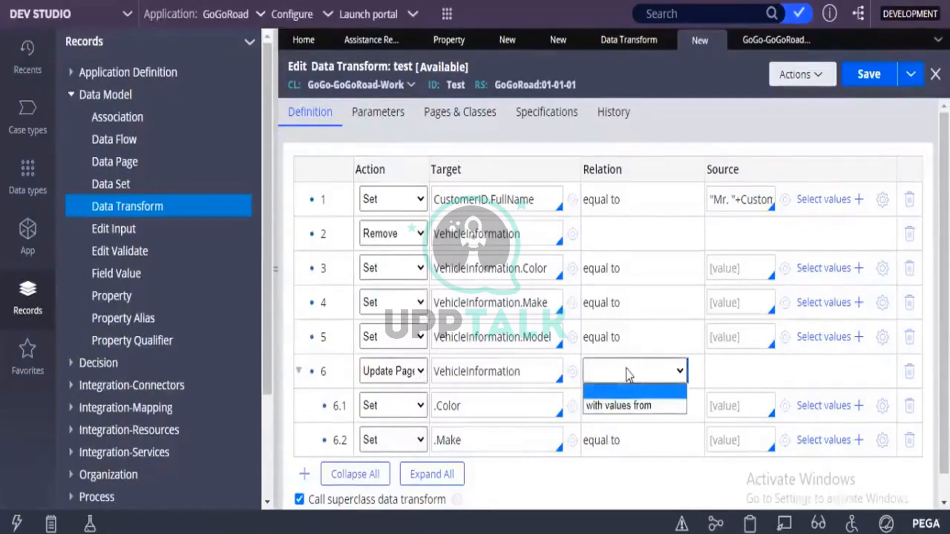
left_click(628, 405)
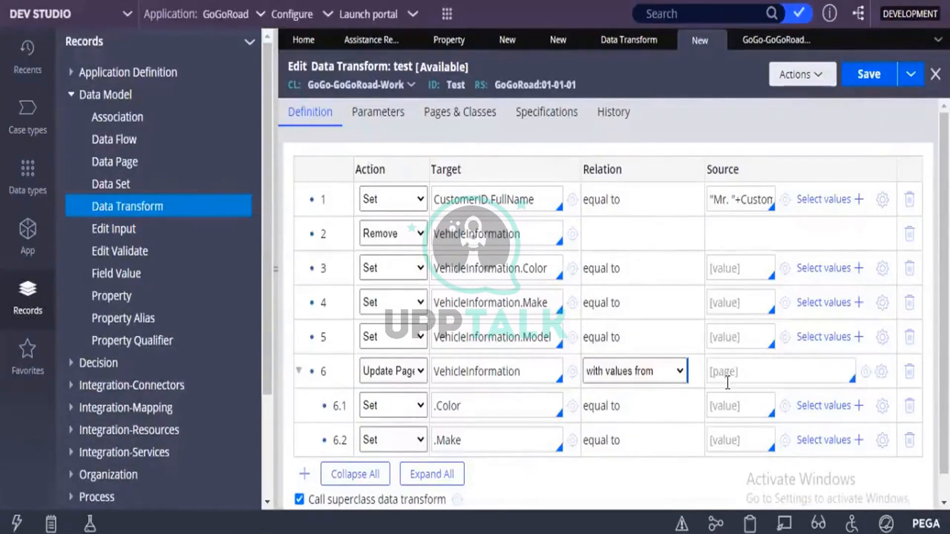
left_click(720, 378)
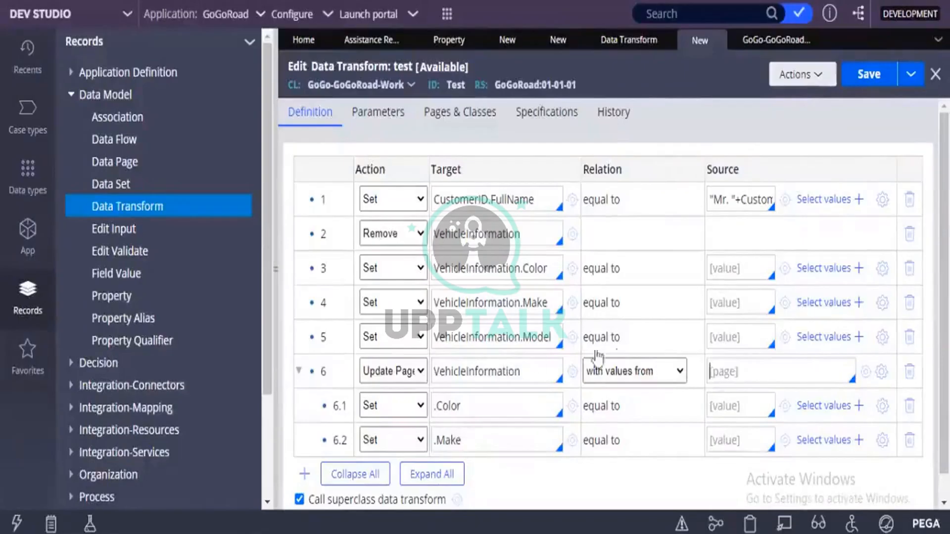
left_click(586, 375)
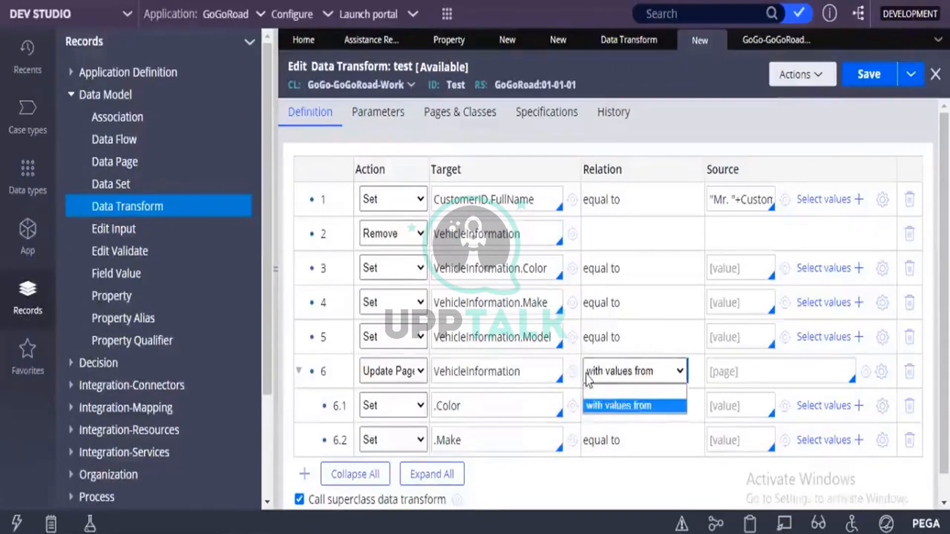
left_click(592, 389)
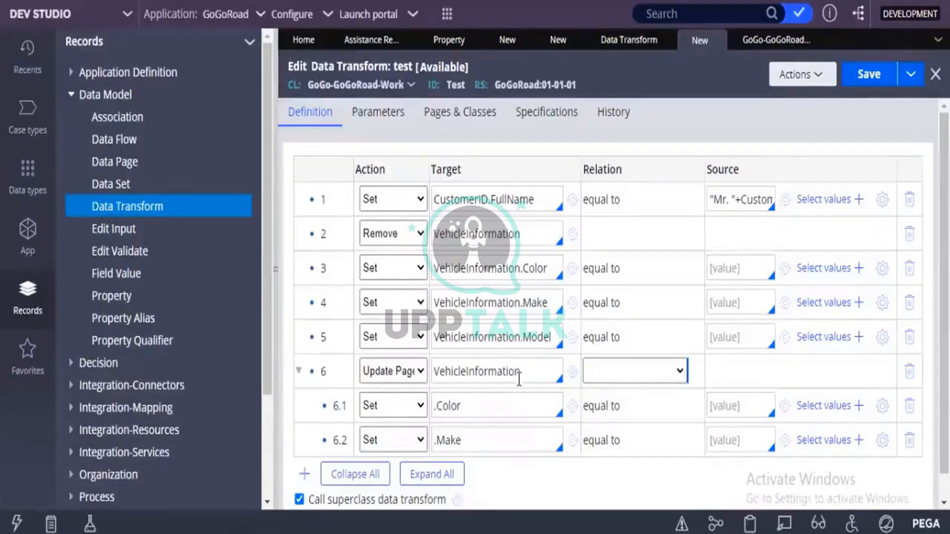
Review the Update Page row's target and its .Color child row, and switch to the VehicleInformation page in the Clipboard
double_click(483, 371)
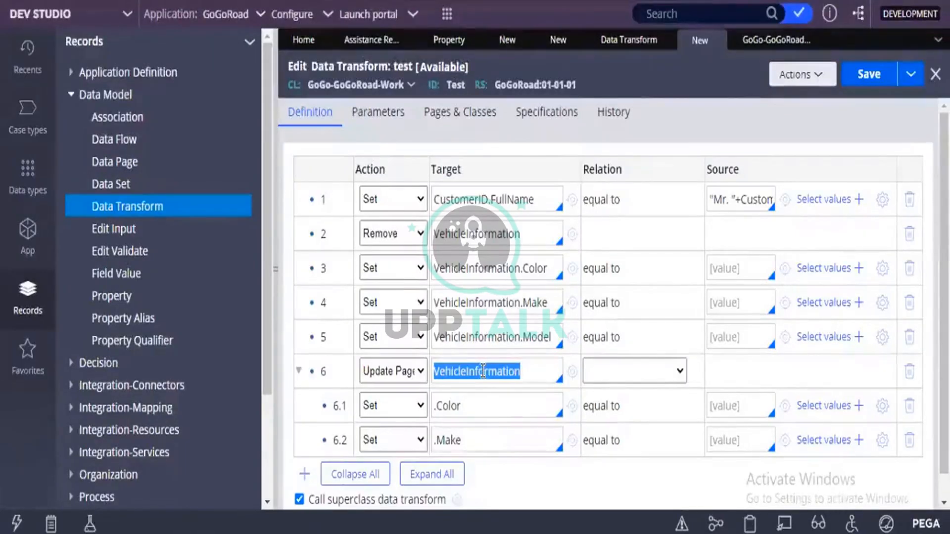
left_click(476, 399)
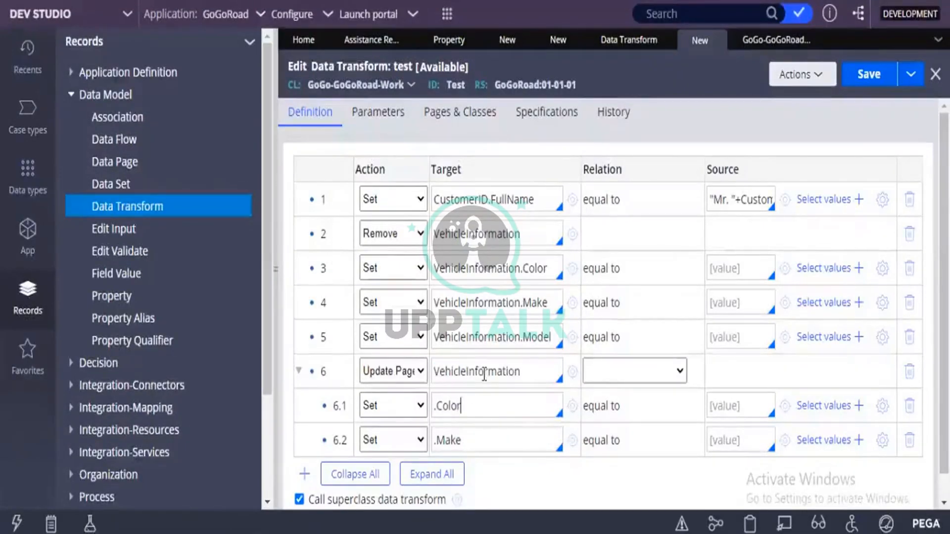
double_click(484, 374)
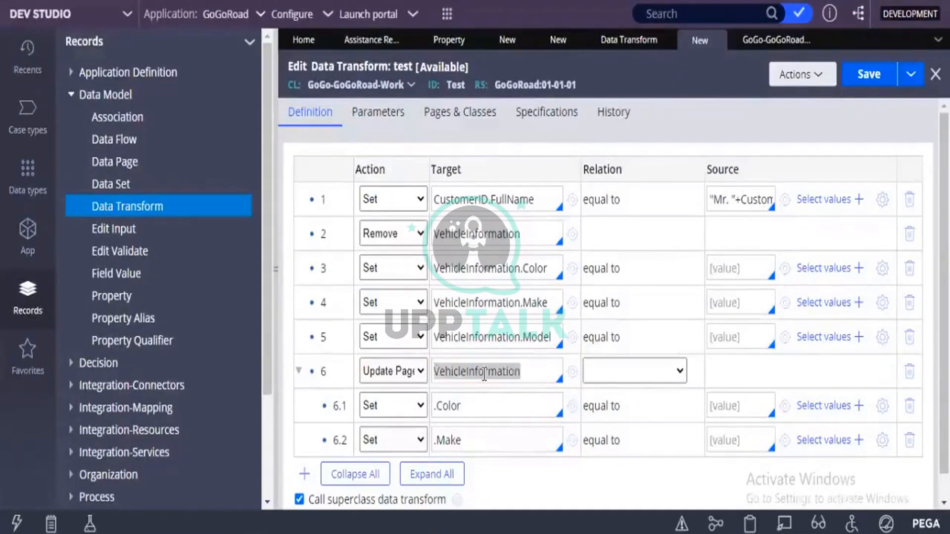
key("alt+Tab")
key("alt+Tab")
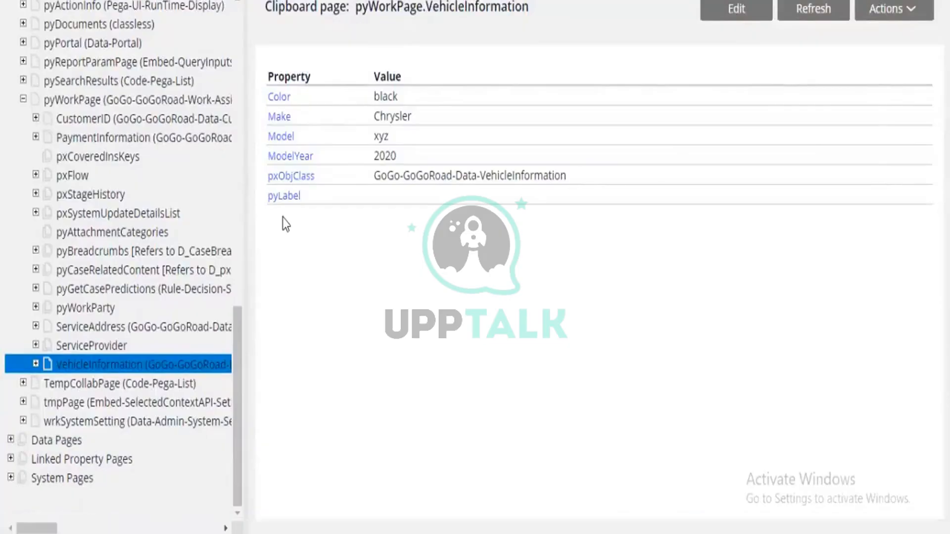
Return to the data transform and compare the VehicleInformation prefix in the .Color and .Make Set rows with the Update Page target
key("alt+Tab")
key("alt+Tab")
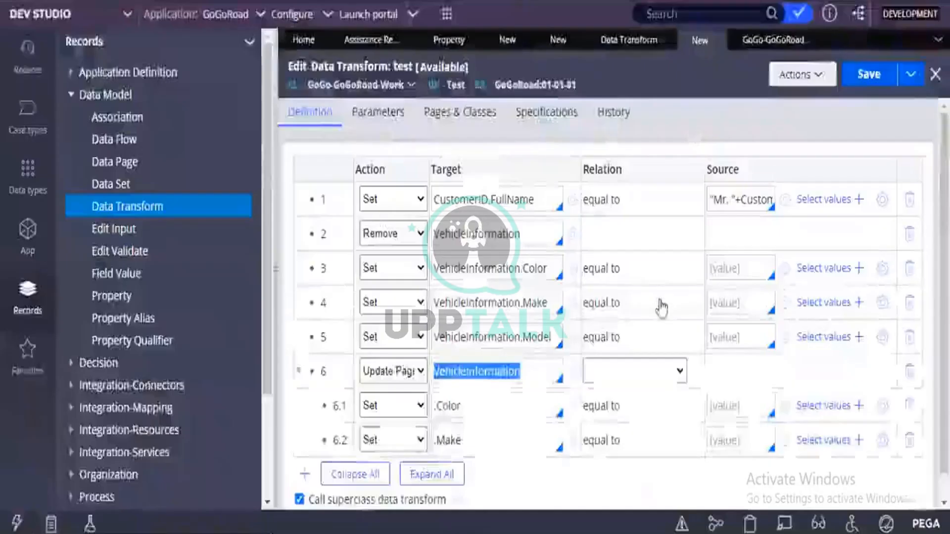
left_click(716, 271)
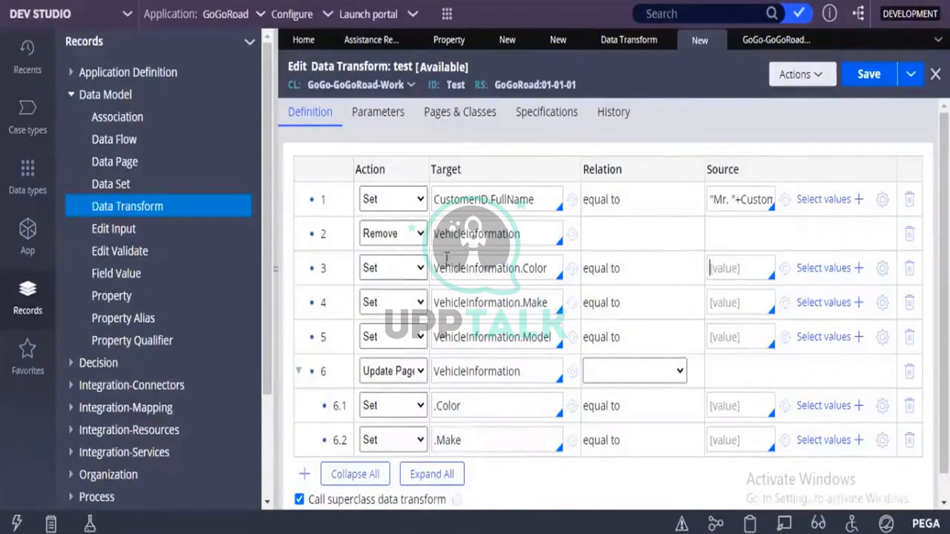
double_click(459, 273)
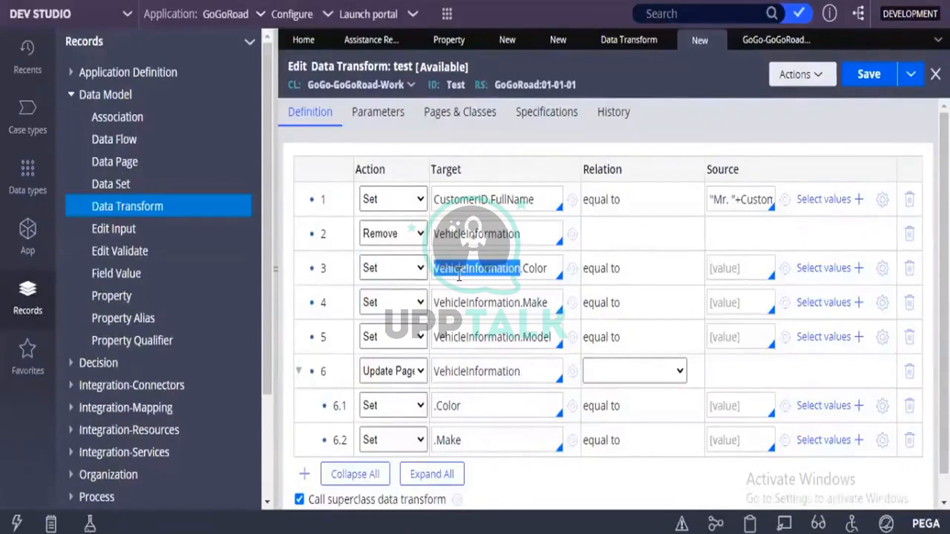
double_click(462, 301)
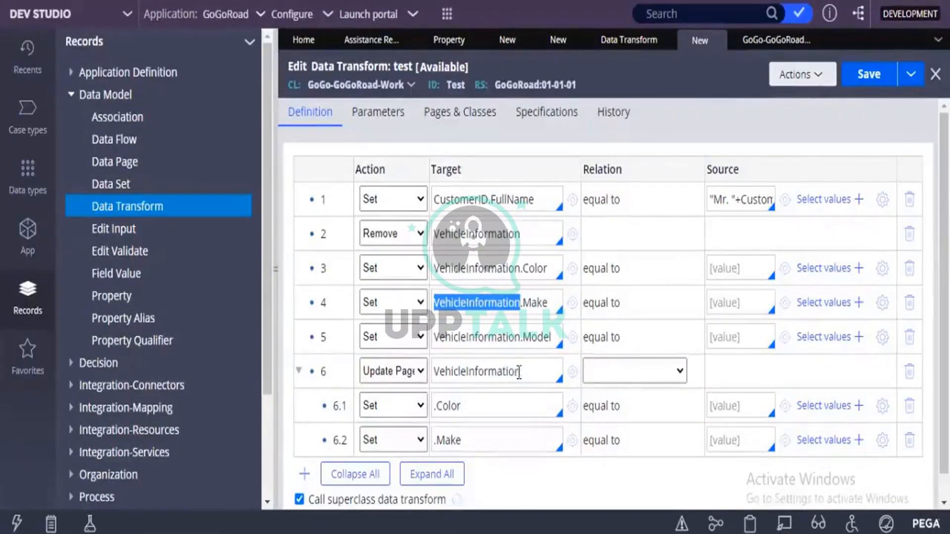
double_click(431, 368)
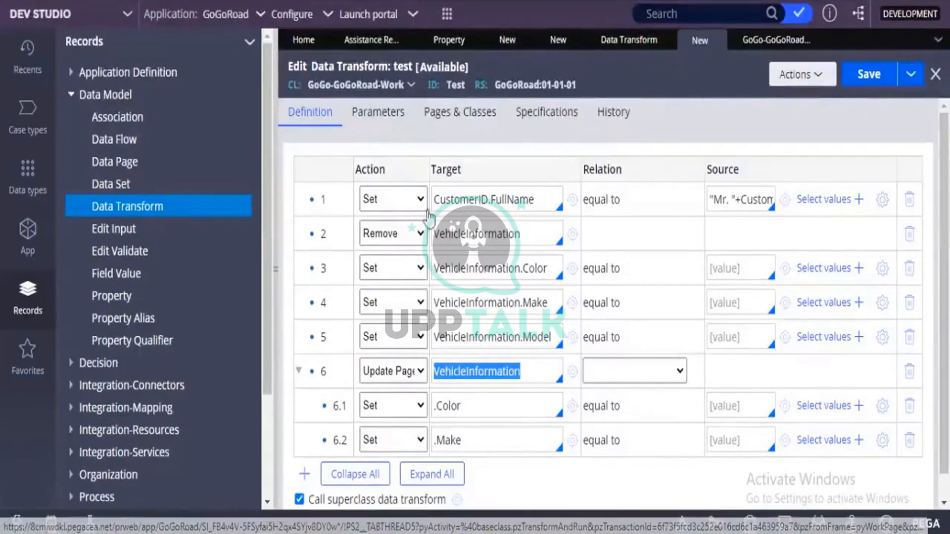
double_click(467, 268)
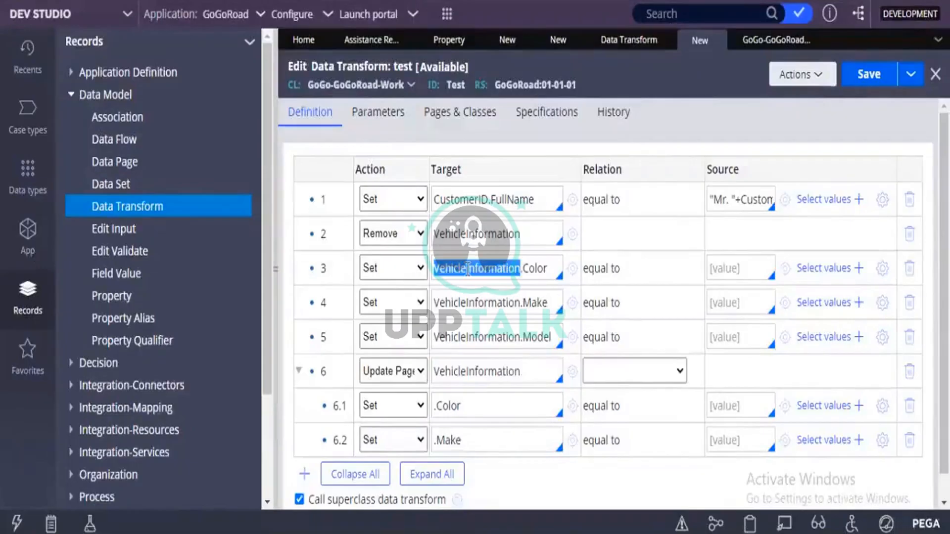
double_click(468, 301)
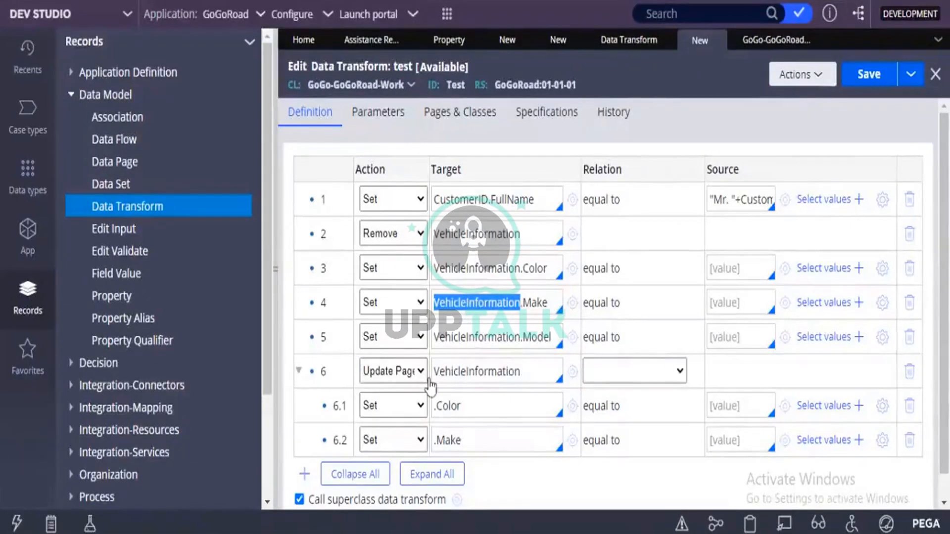
double_click(465, 363)
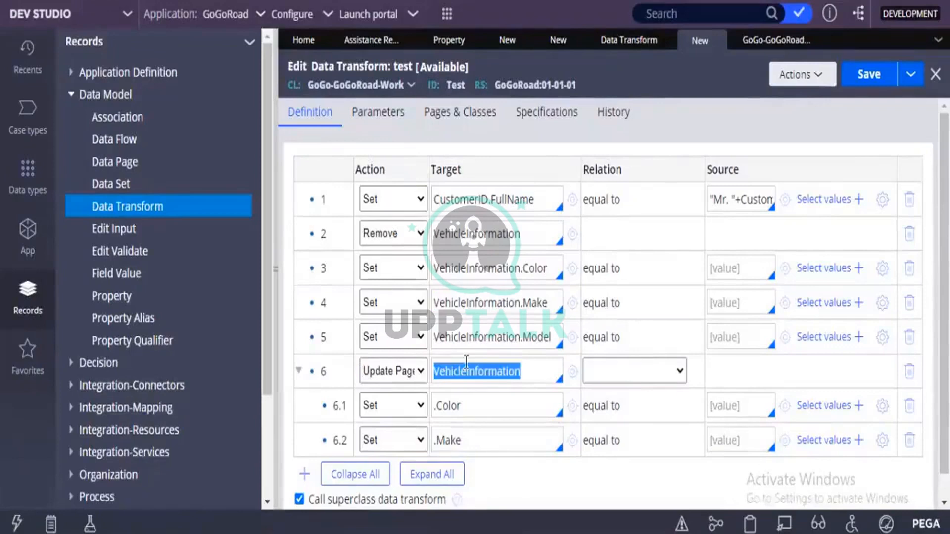
Review the Update Page action and its target, and check them against the VehicleInformation and CustomerID pages in the Clipboard
left_click(403, 372)
left_click(403, 372)
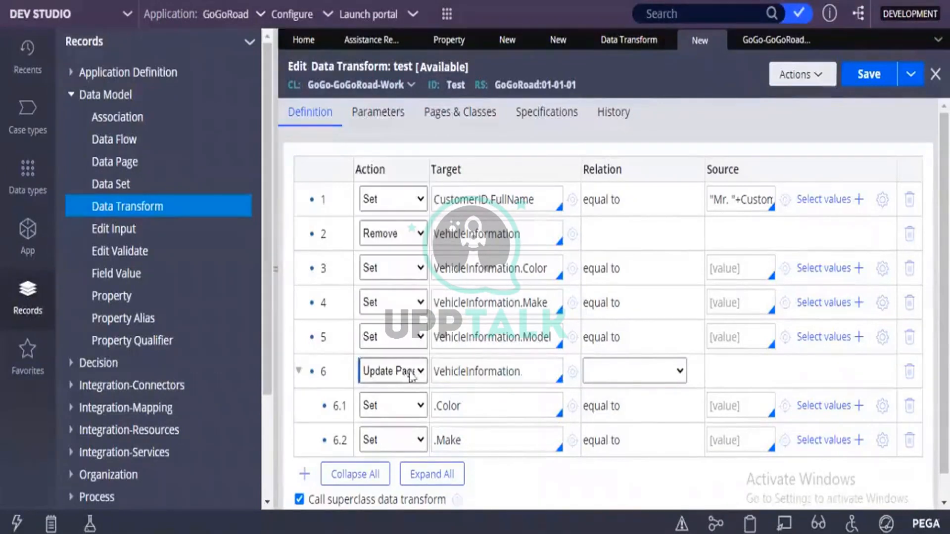
double_click(436, 372)
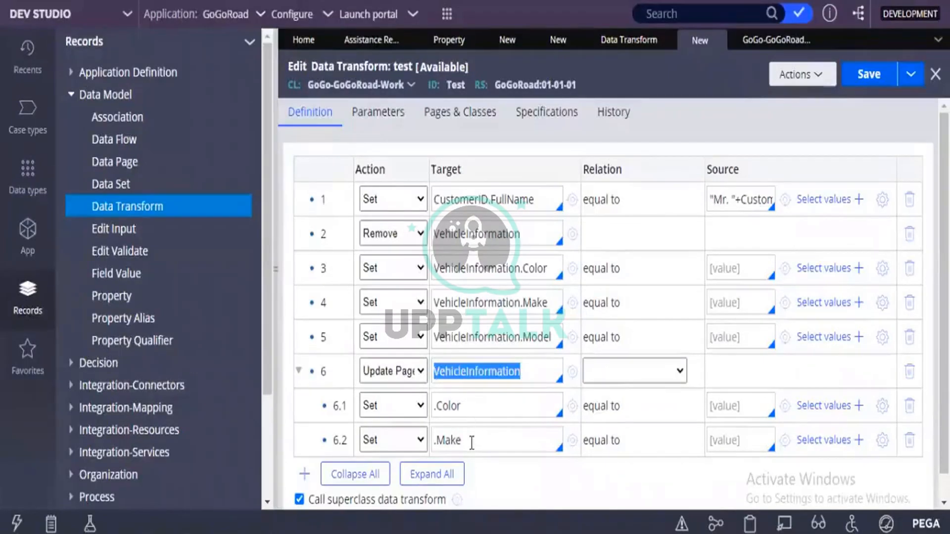
scroll(447, 398, "down", 1)
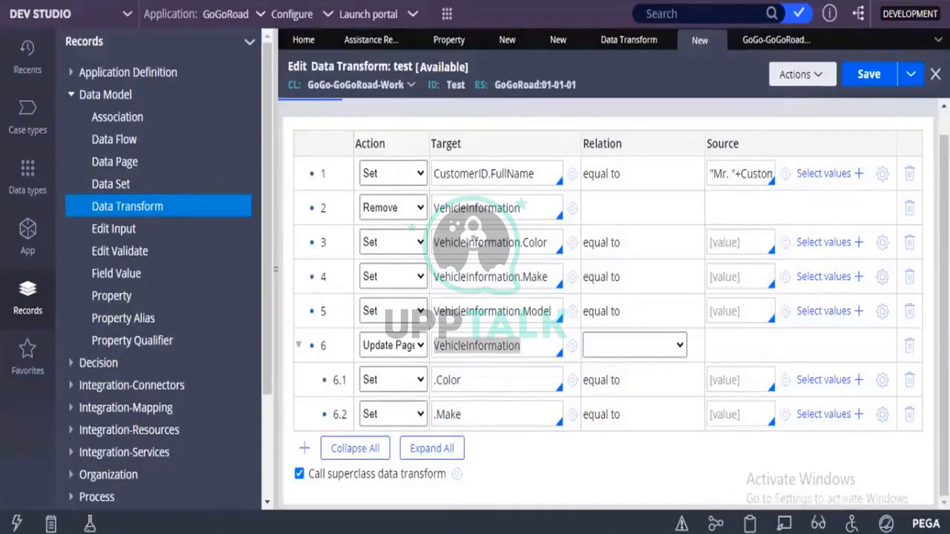
mouse_move(460, 533)
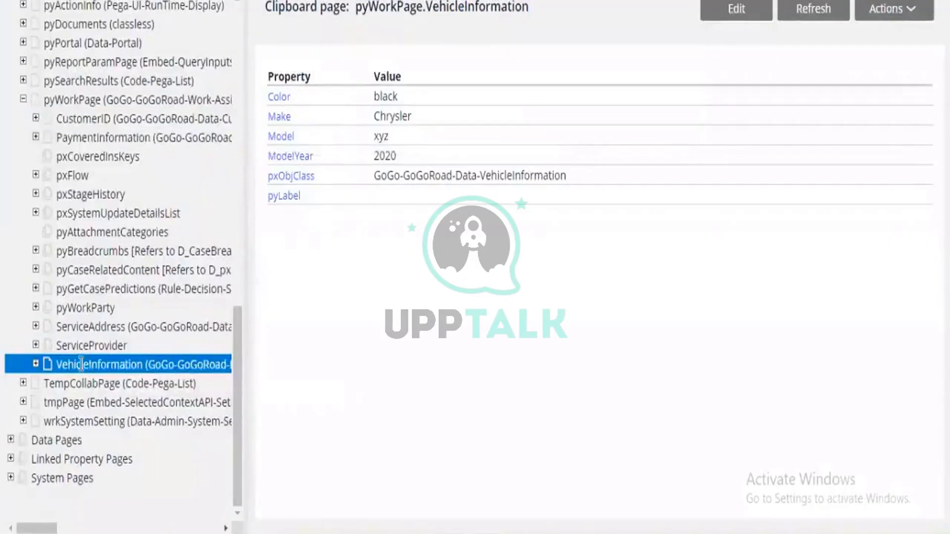
left_click(81, 121)
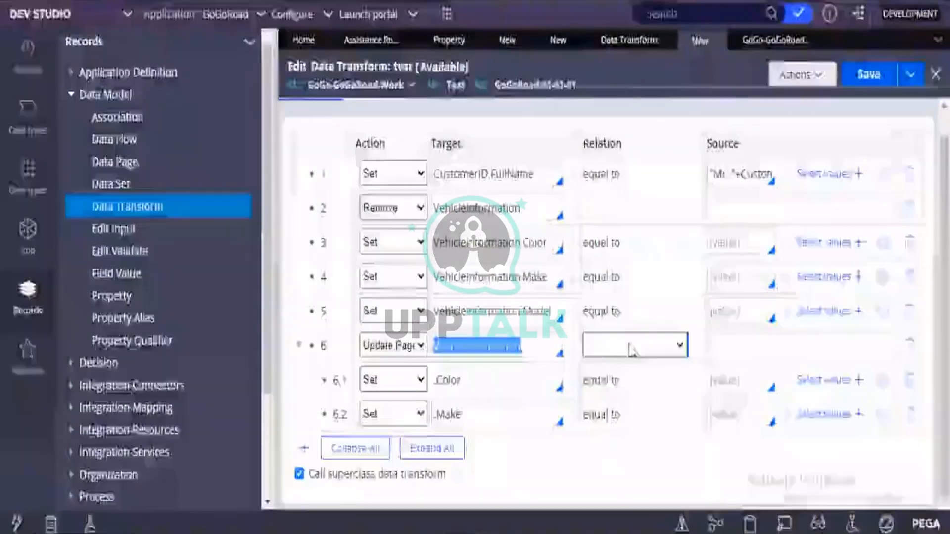
Try the "with values from" relation and its source page field on the Update Page row, and clear the relation
left_click(630, 346)
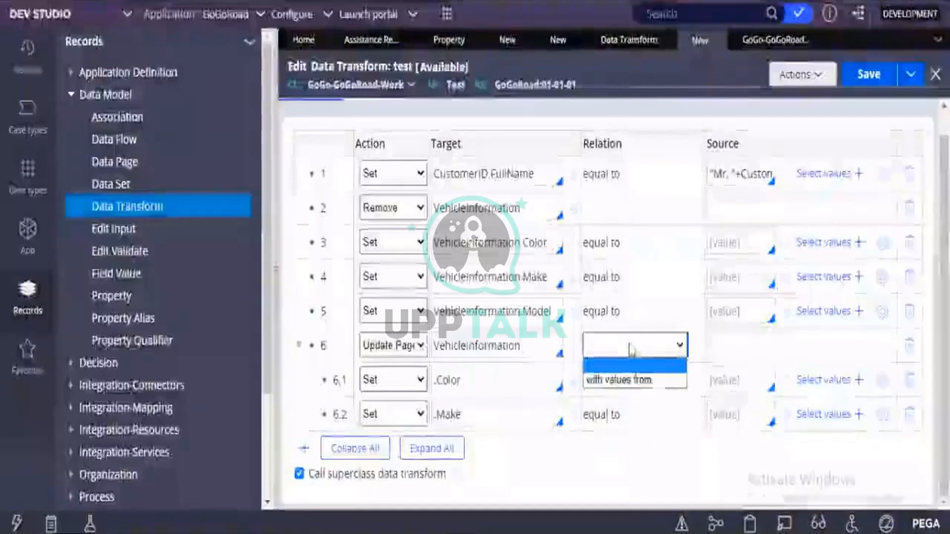
left_click(630, 380)
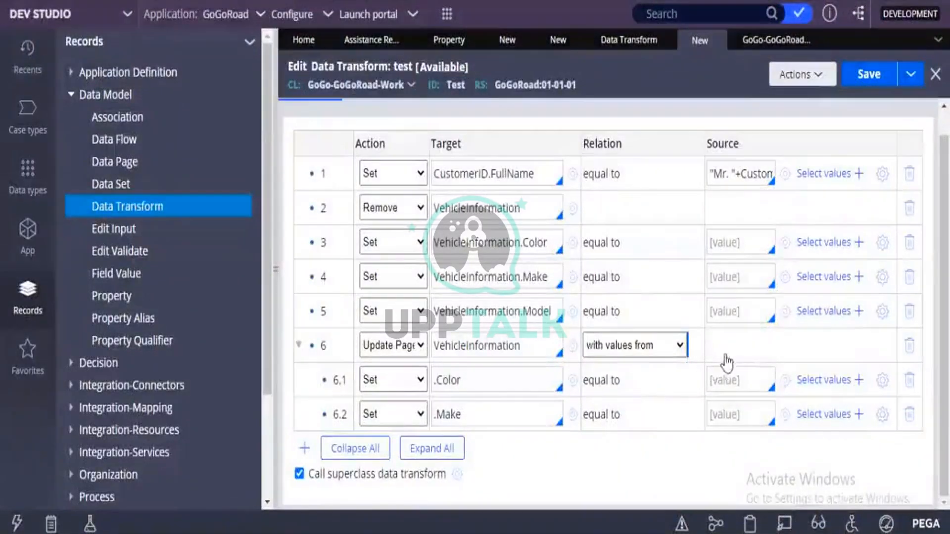
left_click(744, 346)
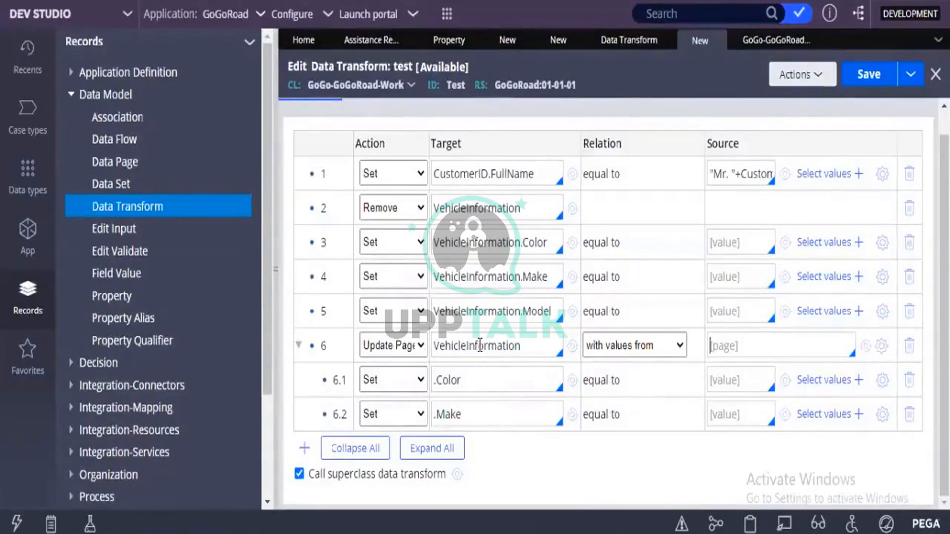
left_click(593, 354)
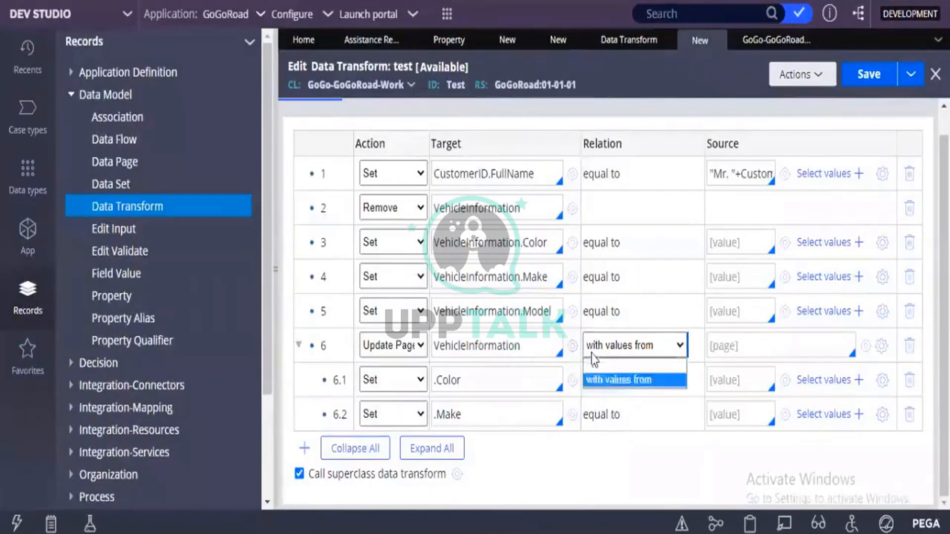
left_click(595, 368)
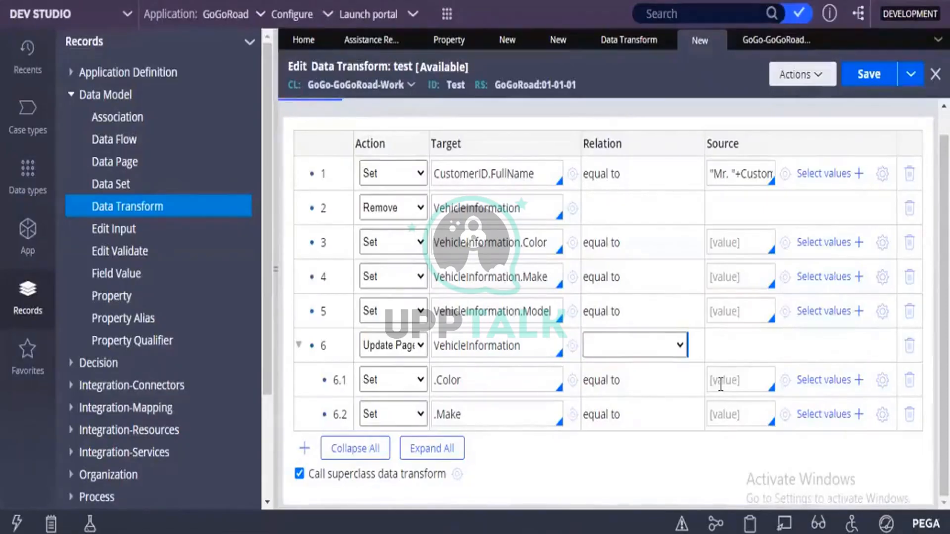
Set the Update Page row's relation to "with values from" and review its VehicleInformation target and .Color child row
left_click(642, 348)
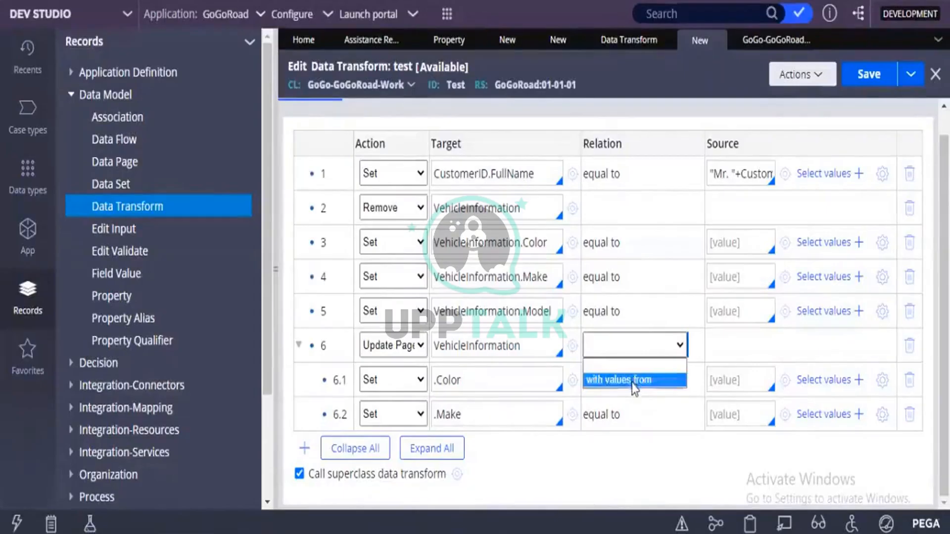
left_click(632, 381)
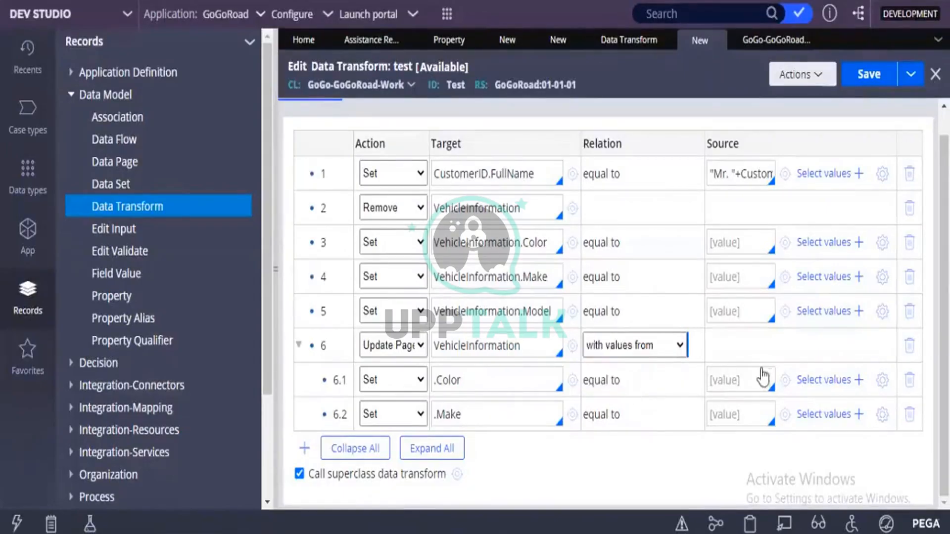
left_click(758, 350)
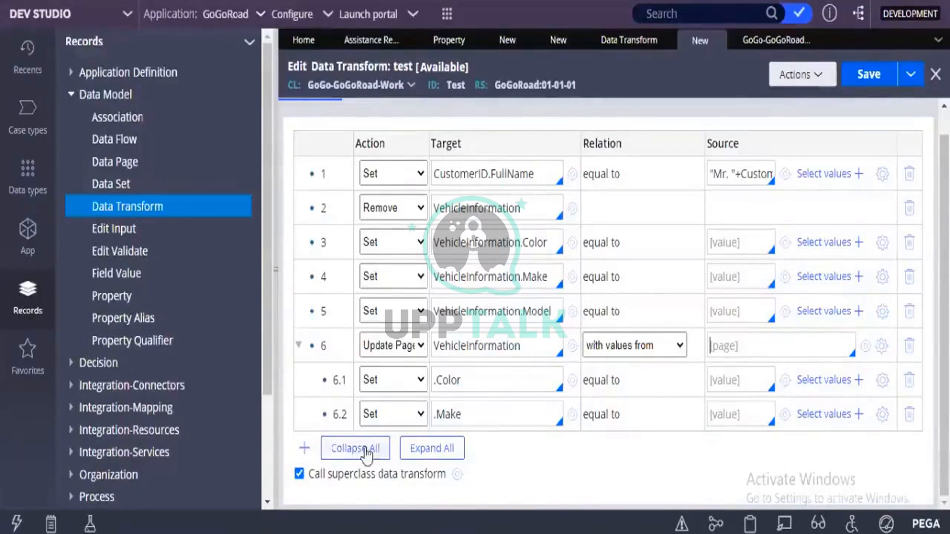
double_click(506, 352)
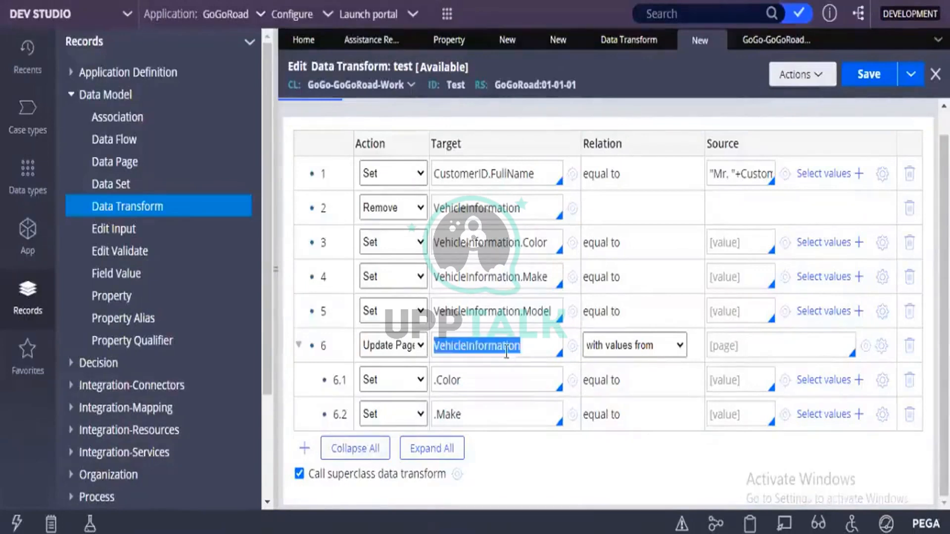
left_click(492, 378)
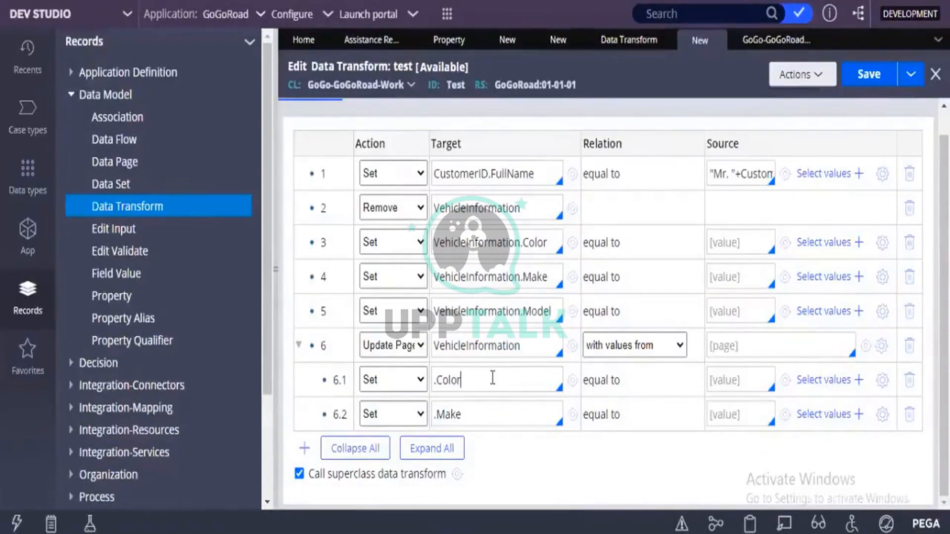
Change the Update Page row's action to Apply Data Transform and accept the deletion of its two child rows
left_click(420, 346)
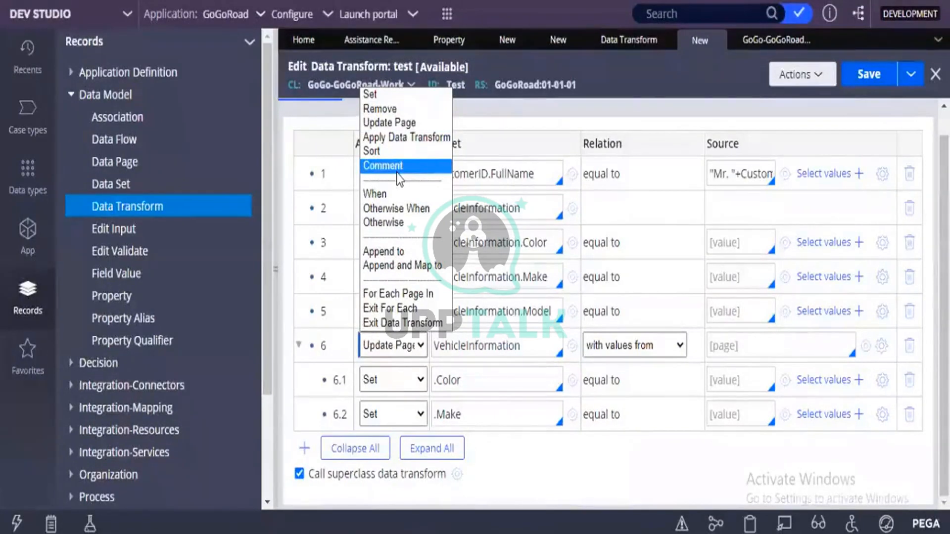
left_click(402, 139)
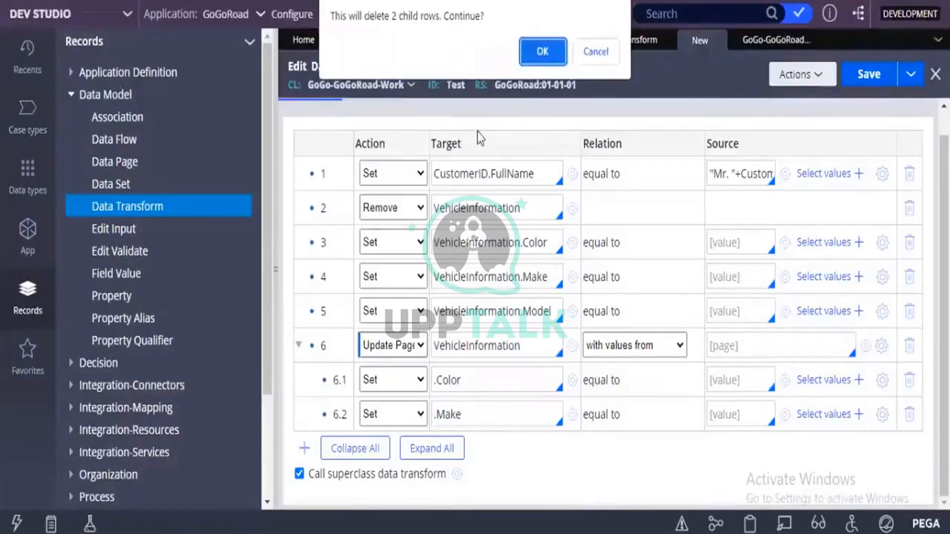
left_click(527, 57)
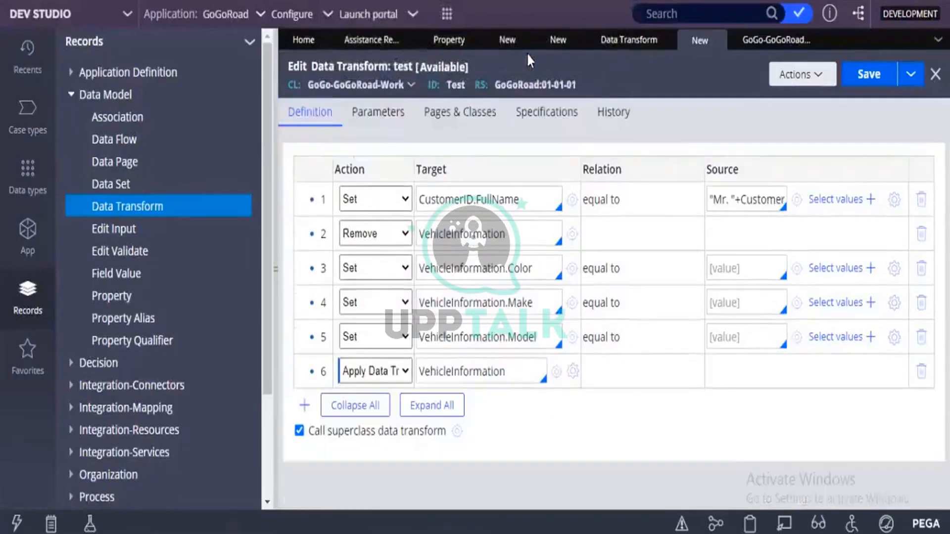
Replace the Apply Data Transform row's VehicleInformation target with the AutoTestPropsToIgnore data transform
left_click(527, 371)
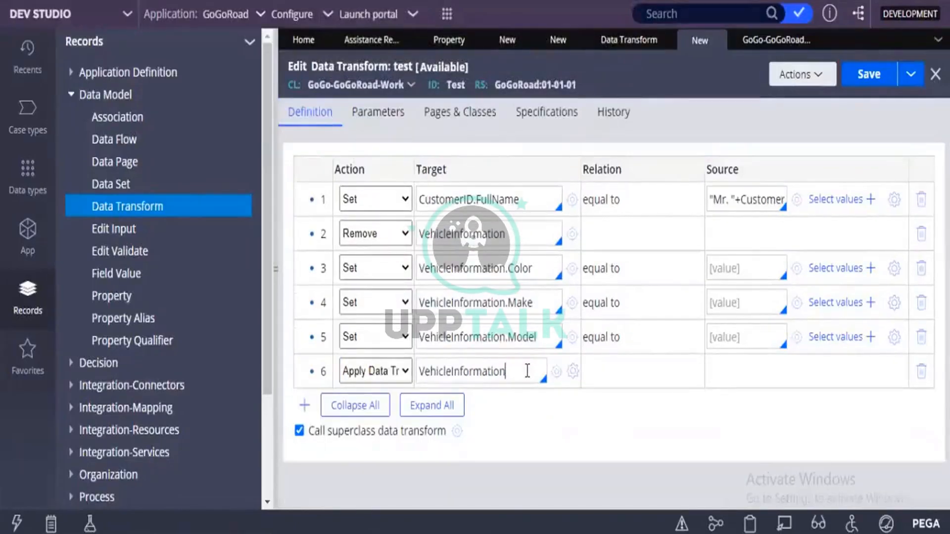
key("BackSpace")
key("BackSpace")
key("BackSpace")
key("BackSpace")
key("BackSpace")
key("BackSpace")
key("BackSpace")
key("BackSpace")
key("BackSpace")
key("BackSpace")
key("BackSpace")
key("BackSpace")
key("BackSpace")
key("BackSpace")
key("BackSpace")
key("BackSpace")
key("BackSpace")
key("BackSpace")
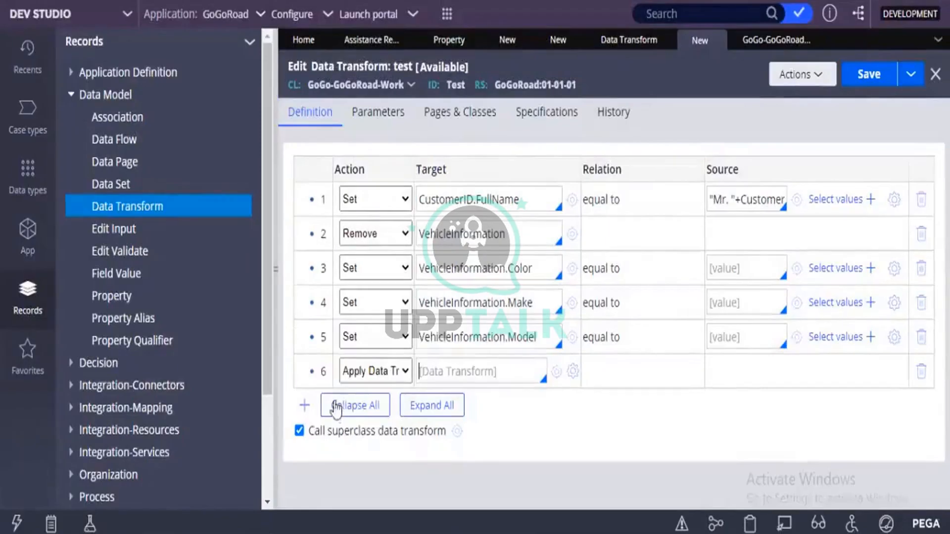
left_click(427, 371)
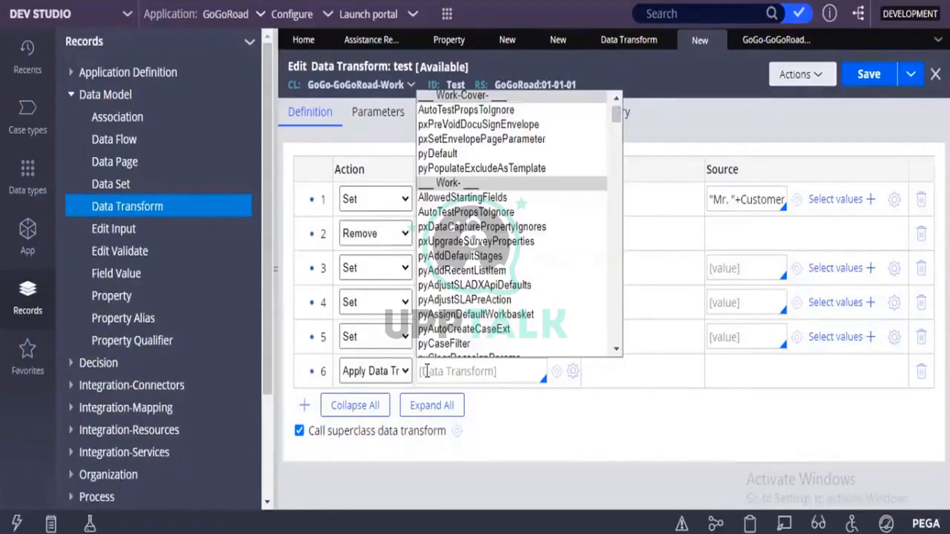
key("Return")
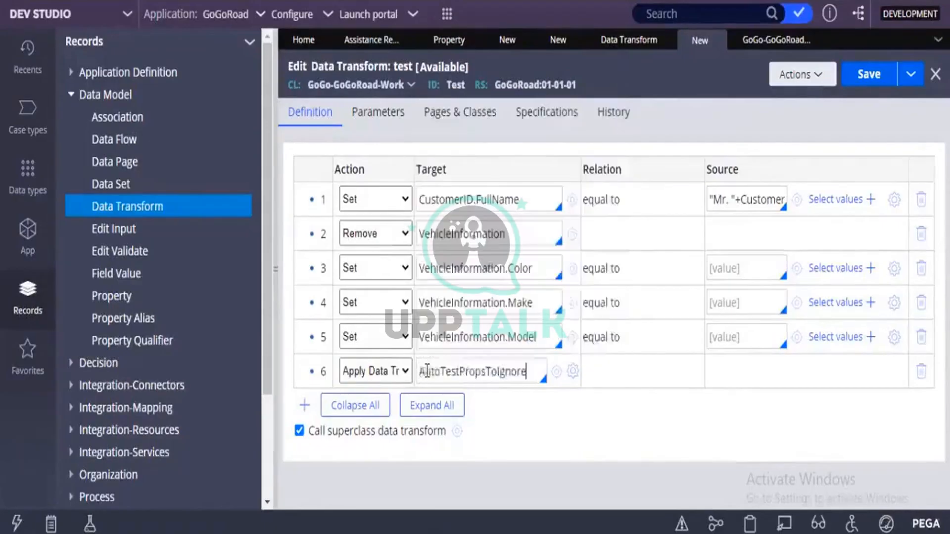
Open the referenced AutoTestPropsToIgnore data transform to examine its definition, and return to the test data transform
left_click(556, 372)
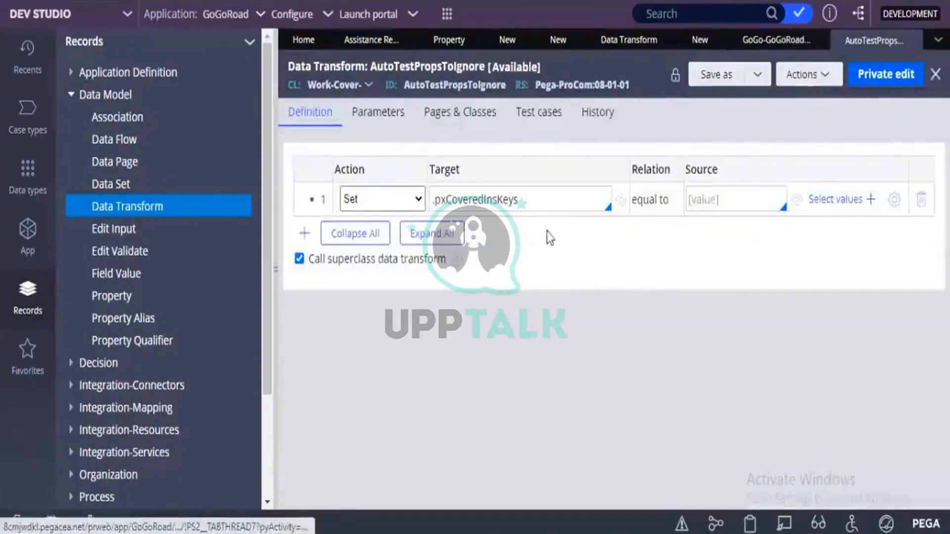
left_click(767, 50)
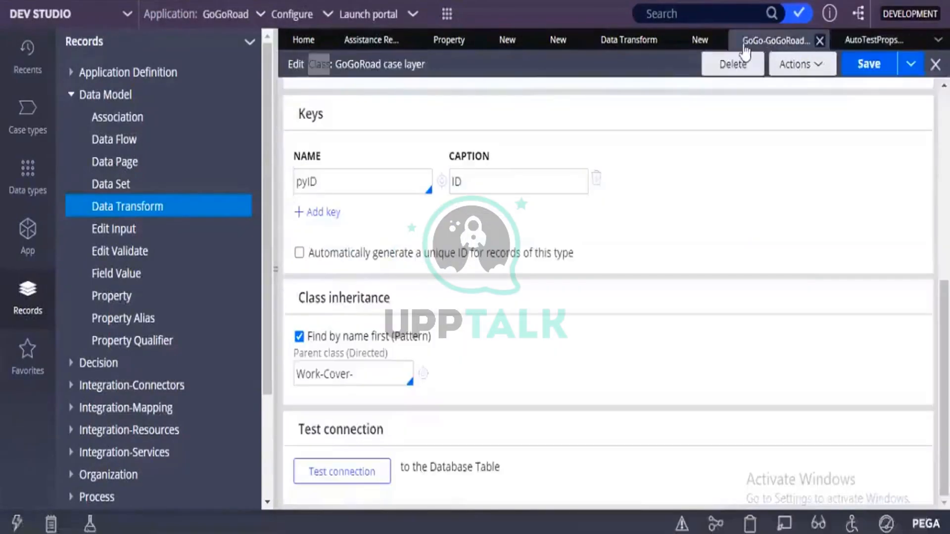
left_click(700, 44)
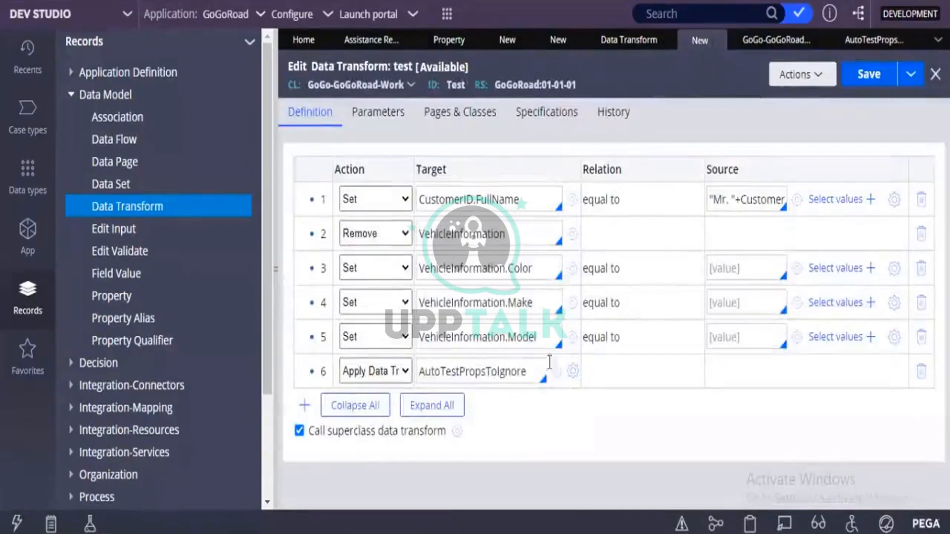
Save the test data transform and review its saved rows
left_click(876, 81)
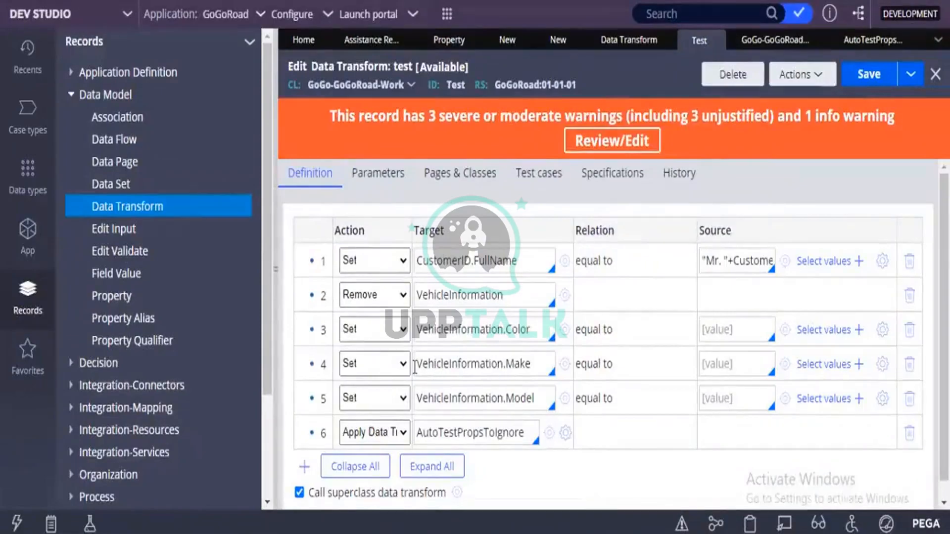
scroll(415, 367, "down", 1)
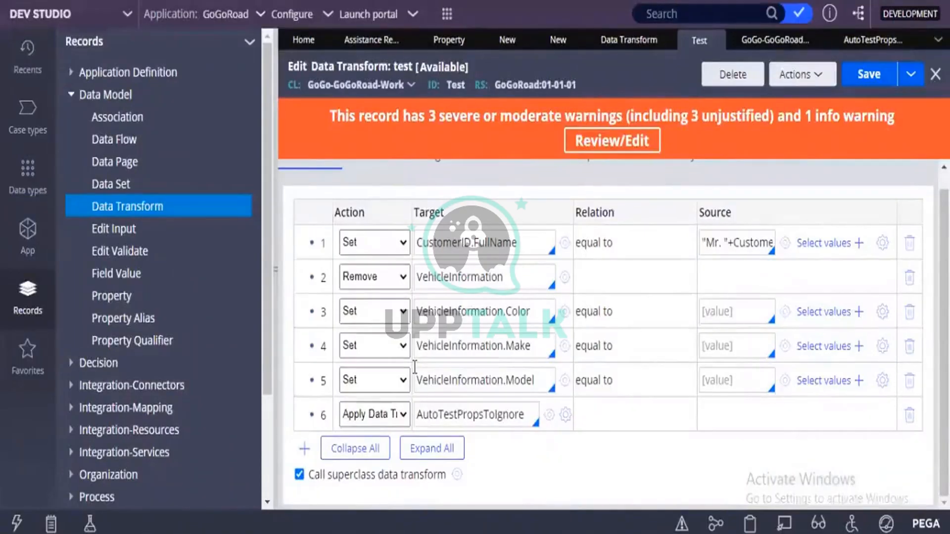
Change the action of the AutoTestPropsToIgnore row from Apply Data Transform to Comment
left_click(371, 416)
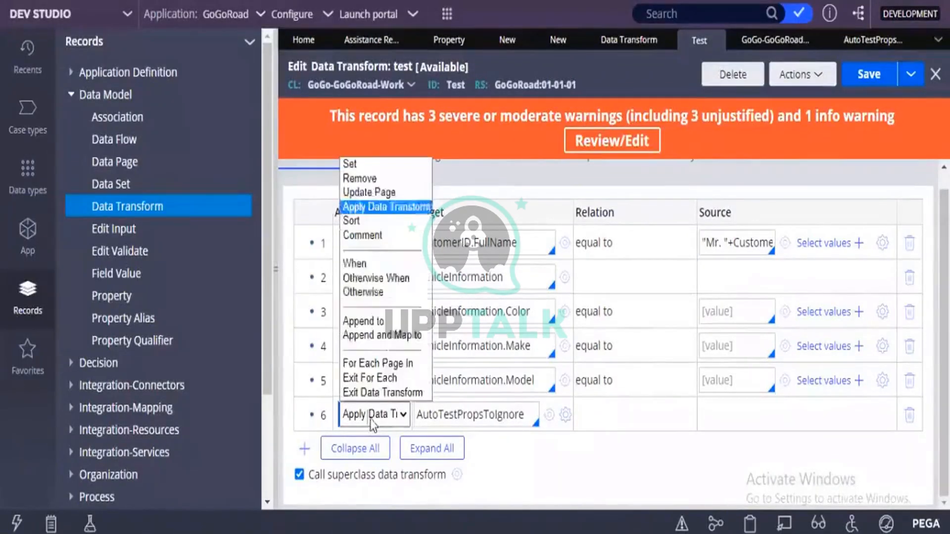
left_click(367, 236)
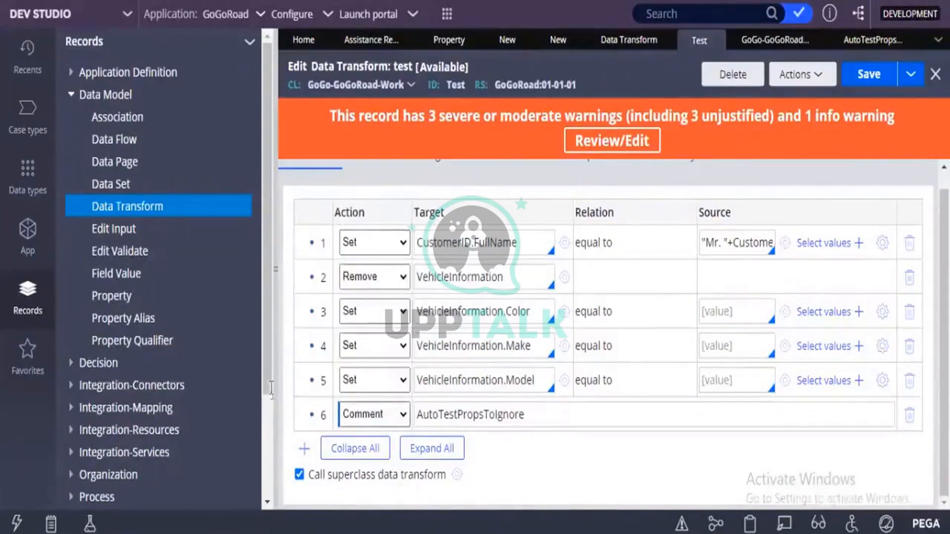
Switch to the text notes, add "*" after the "Data manupulation - Data transform, Activity" line, and return to the test data transform
left_click(386, 533)
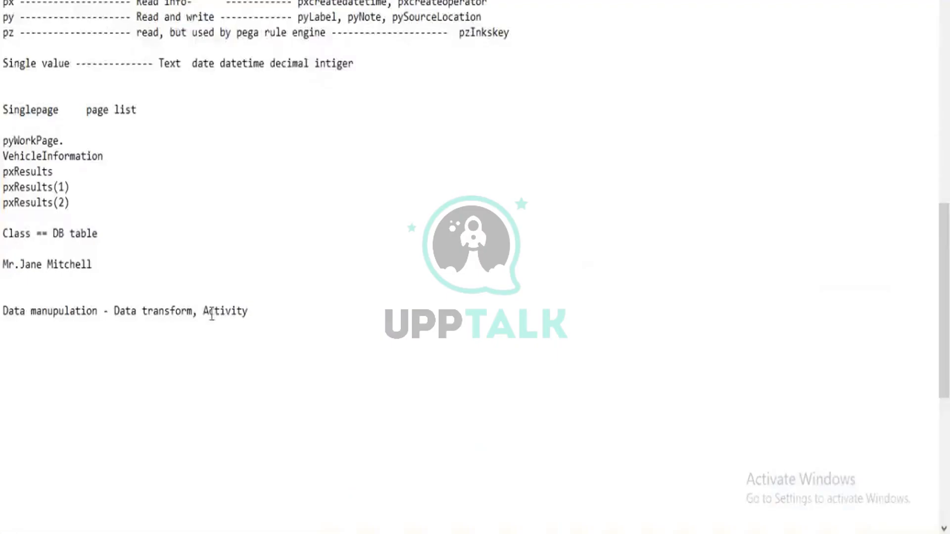
left_click(267, 314)
type("//")
key("BackSpace")
key("BackSpace")
type("*")
key("alt+Tab")
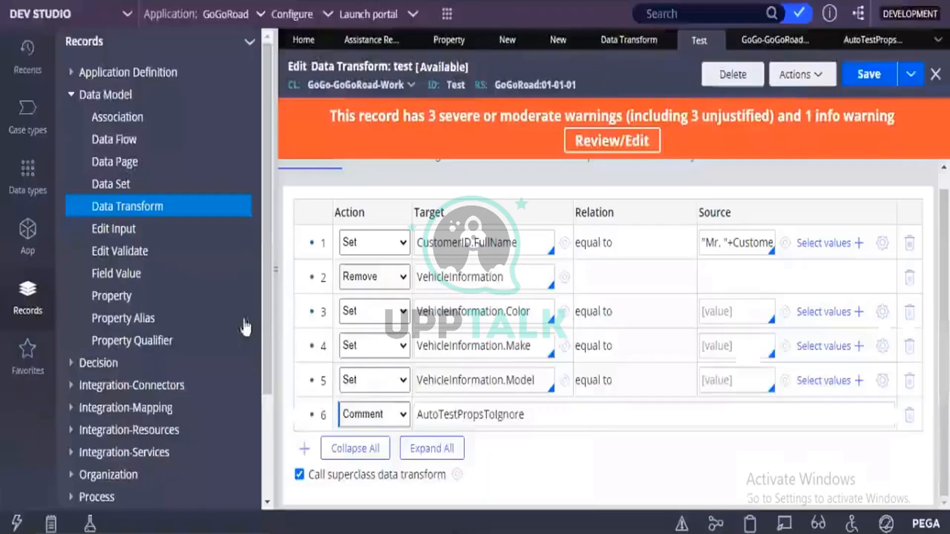
Replace the Comment row's text with "We modifing vehilcle info in above stedps to nsnjdsjj"
triple_click(480, 422)
key("BackSpace")
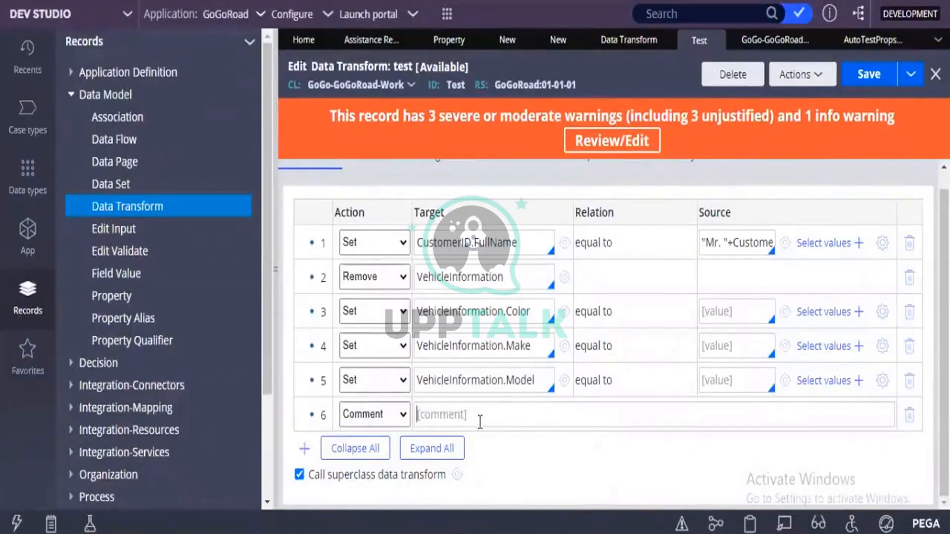
type("We m")
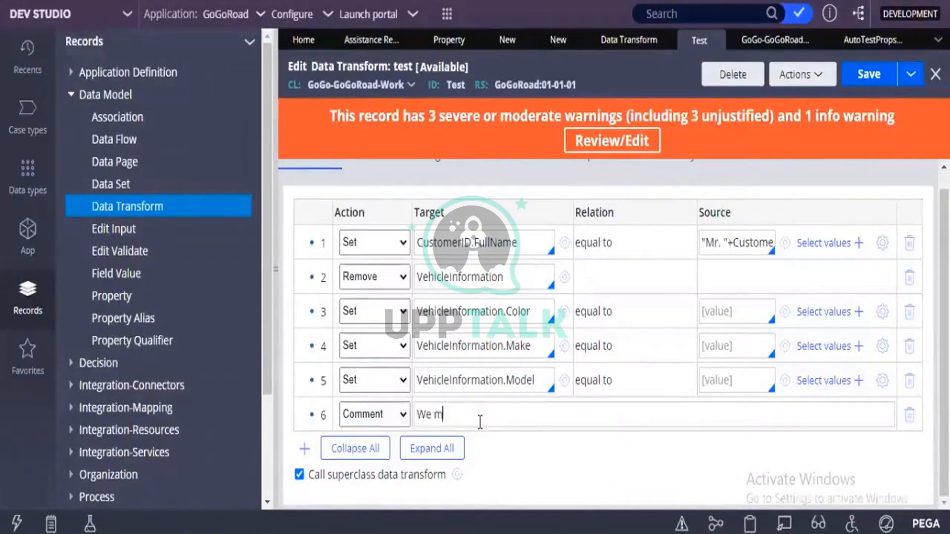
type("odifing vehilcle info in")
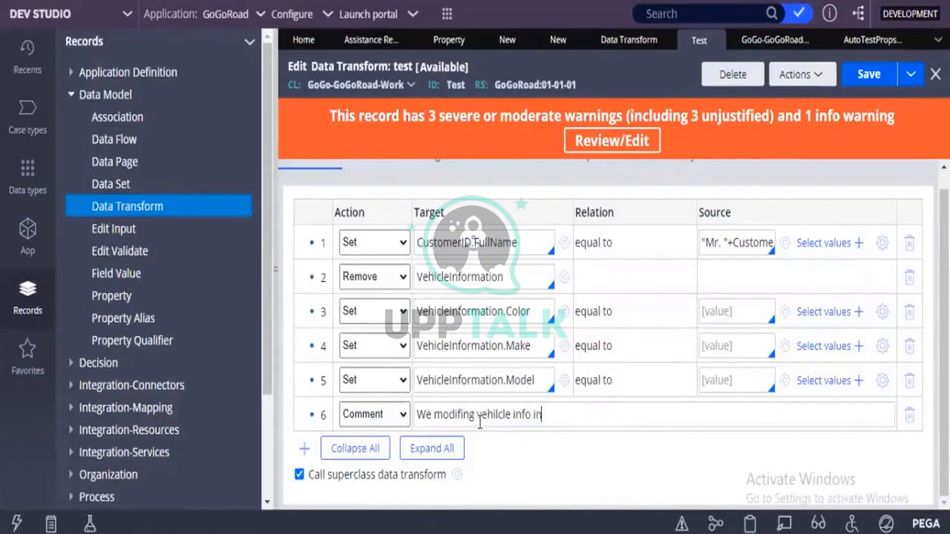
type(" above ")
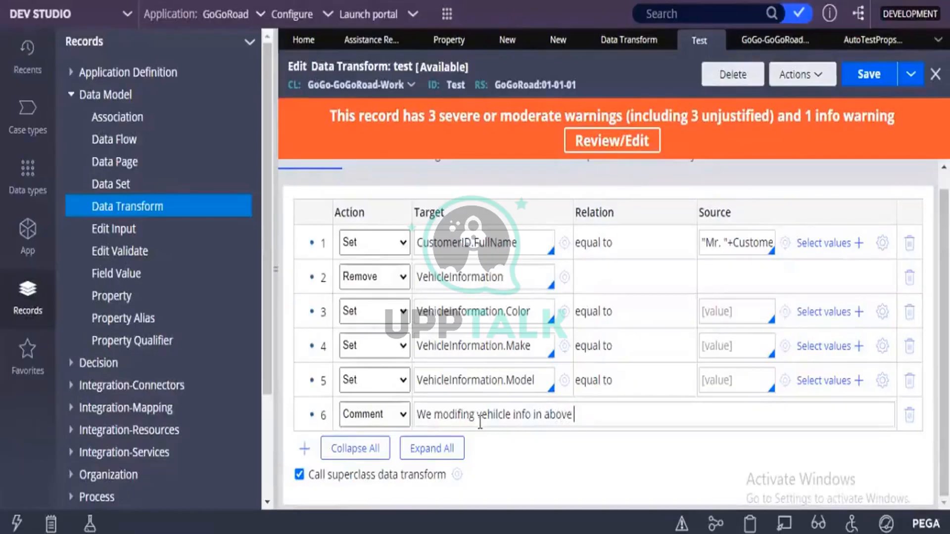
type("sted")
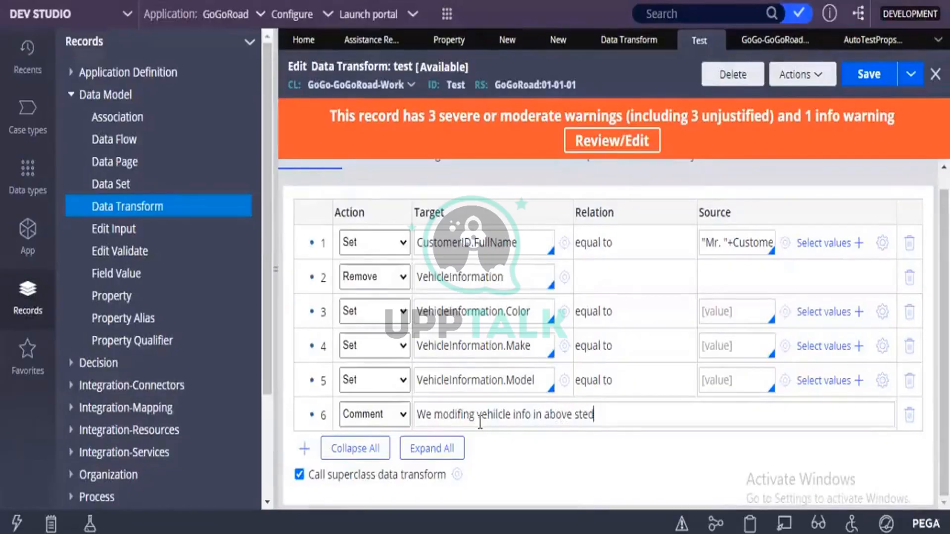
type("ps to nsnjds")
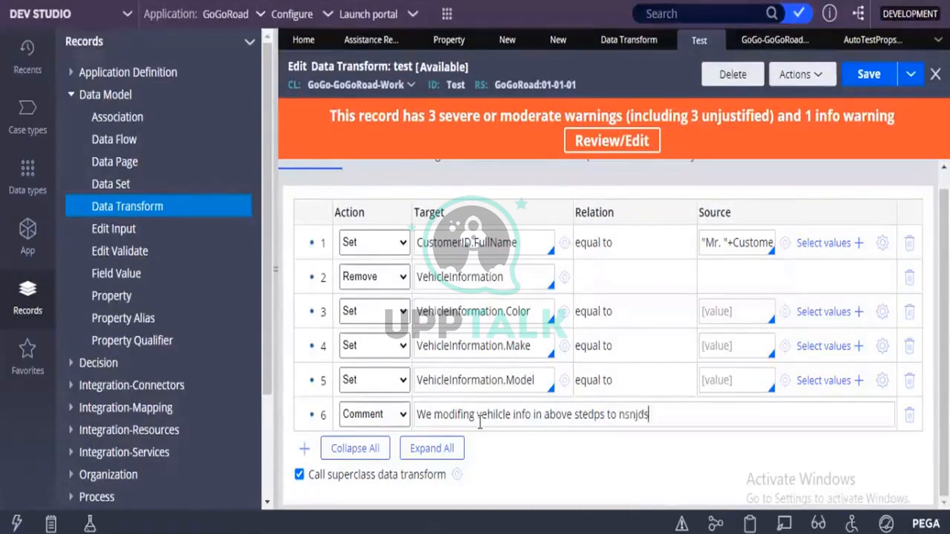
type("jj")
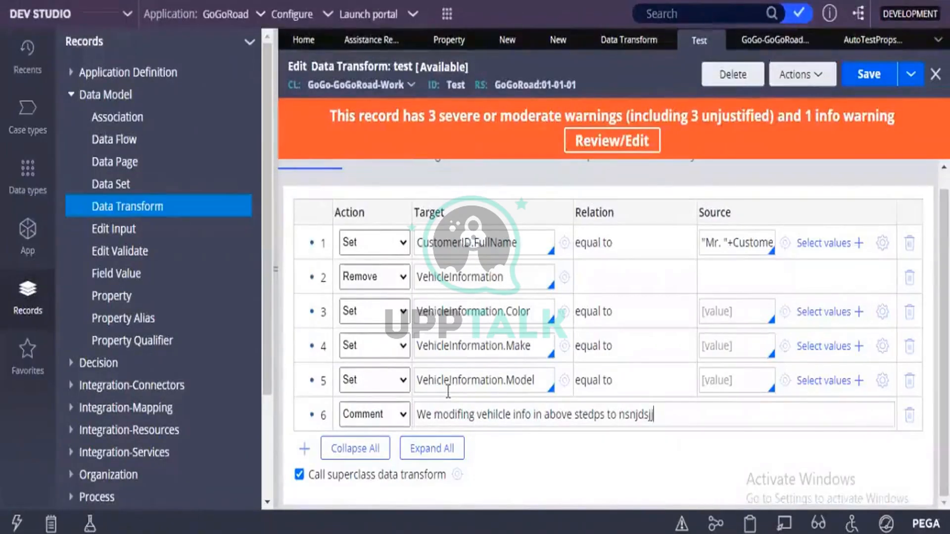
Open the list of available actions for the Comment row
left_click(403, 418)
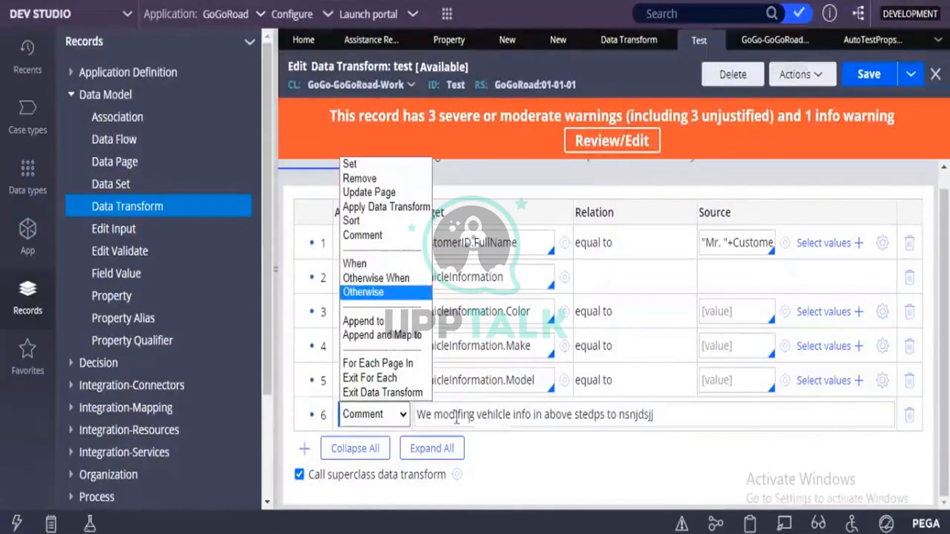